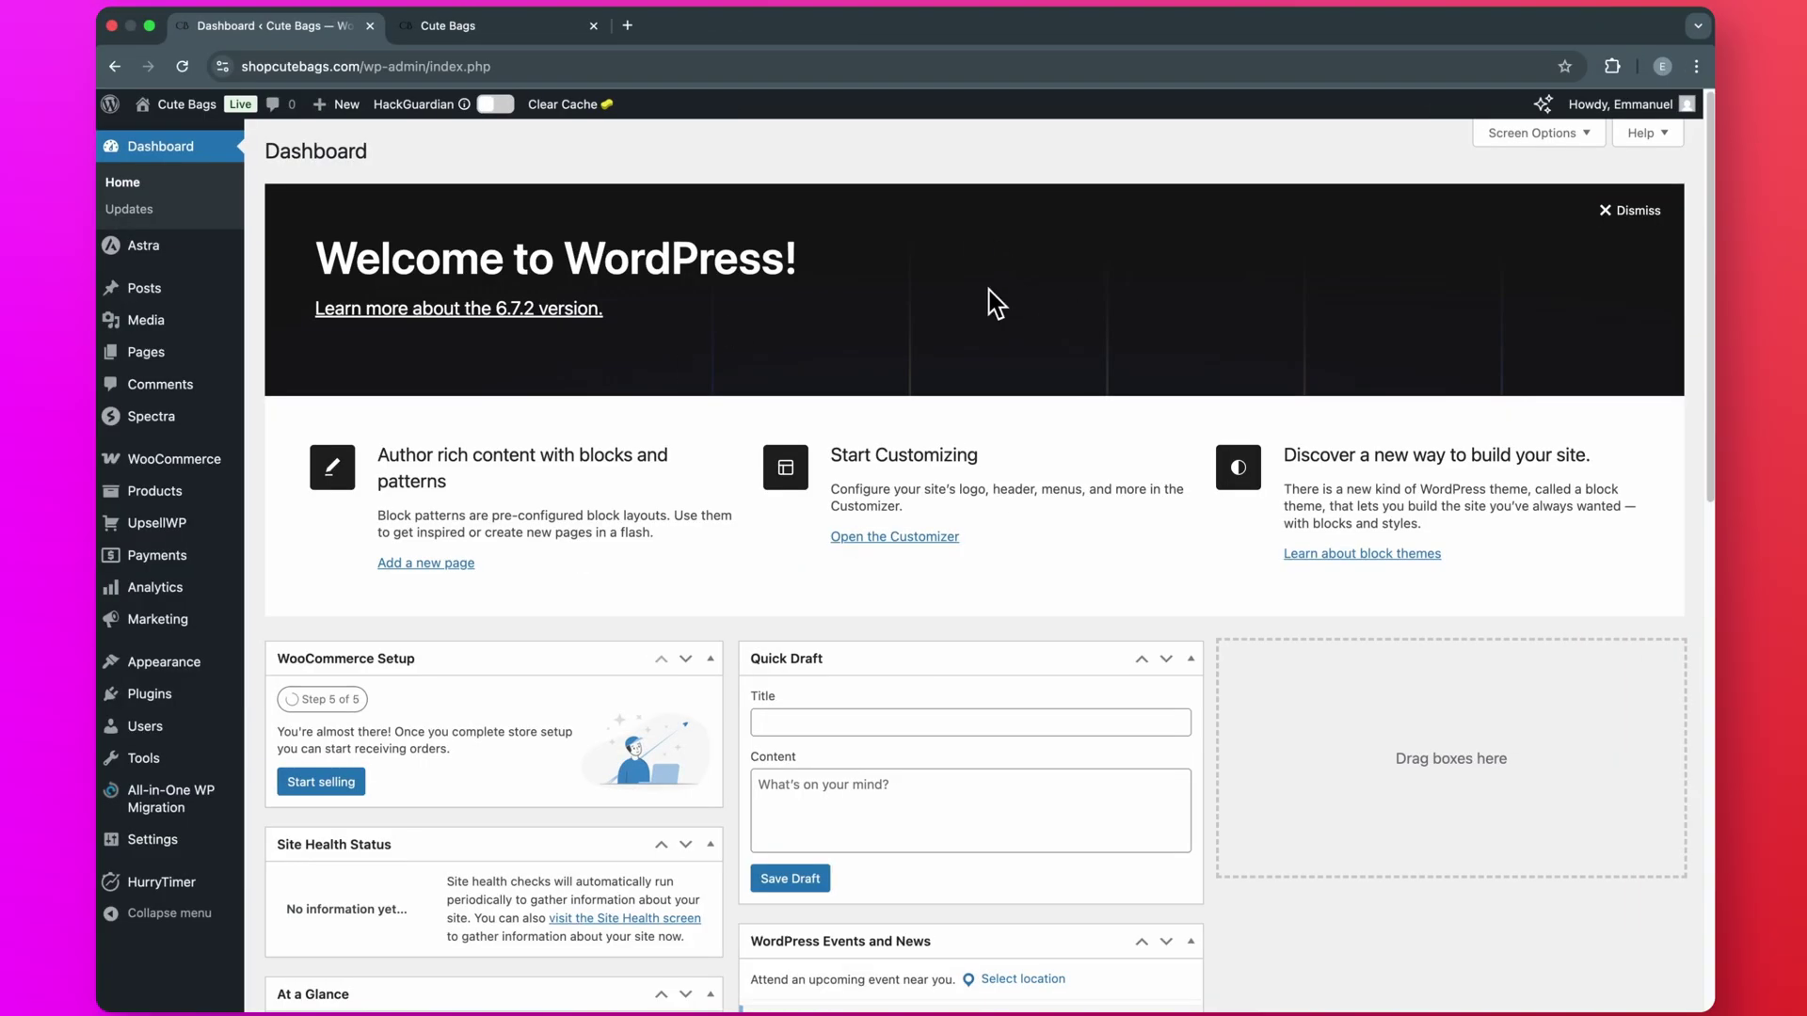
Go to the Add New Plugin page and search the plugin directory for 'WPLoyalty'.
mouse_move(141, 701)
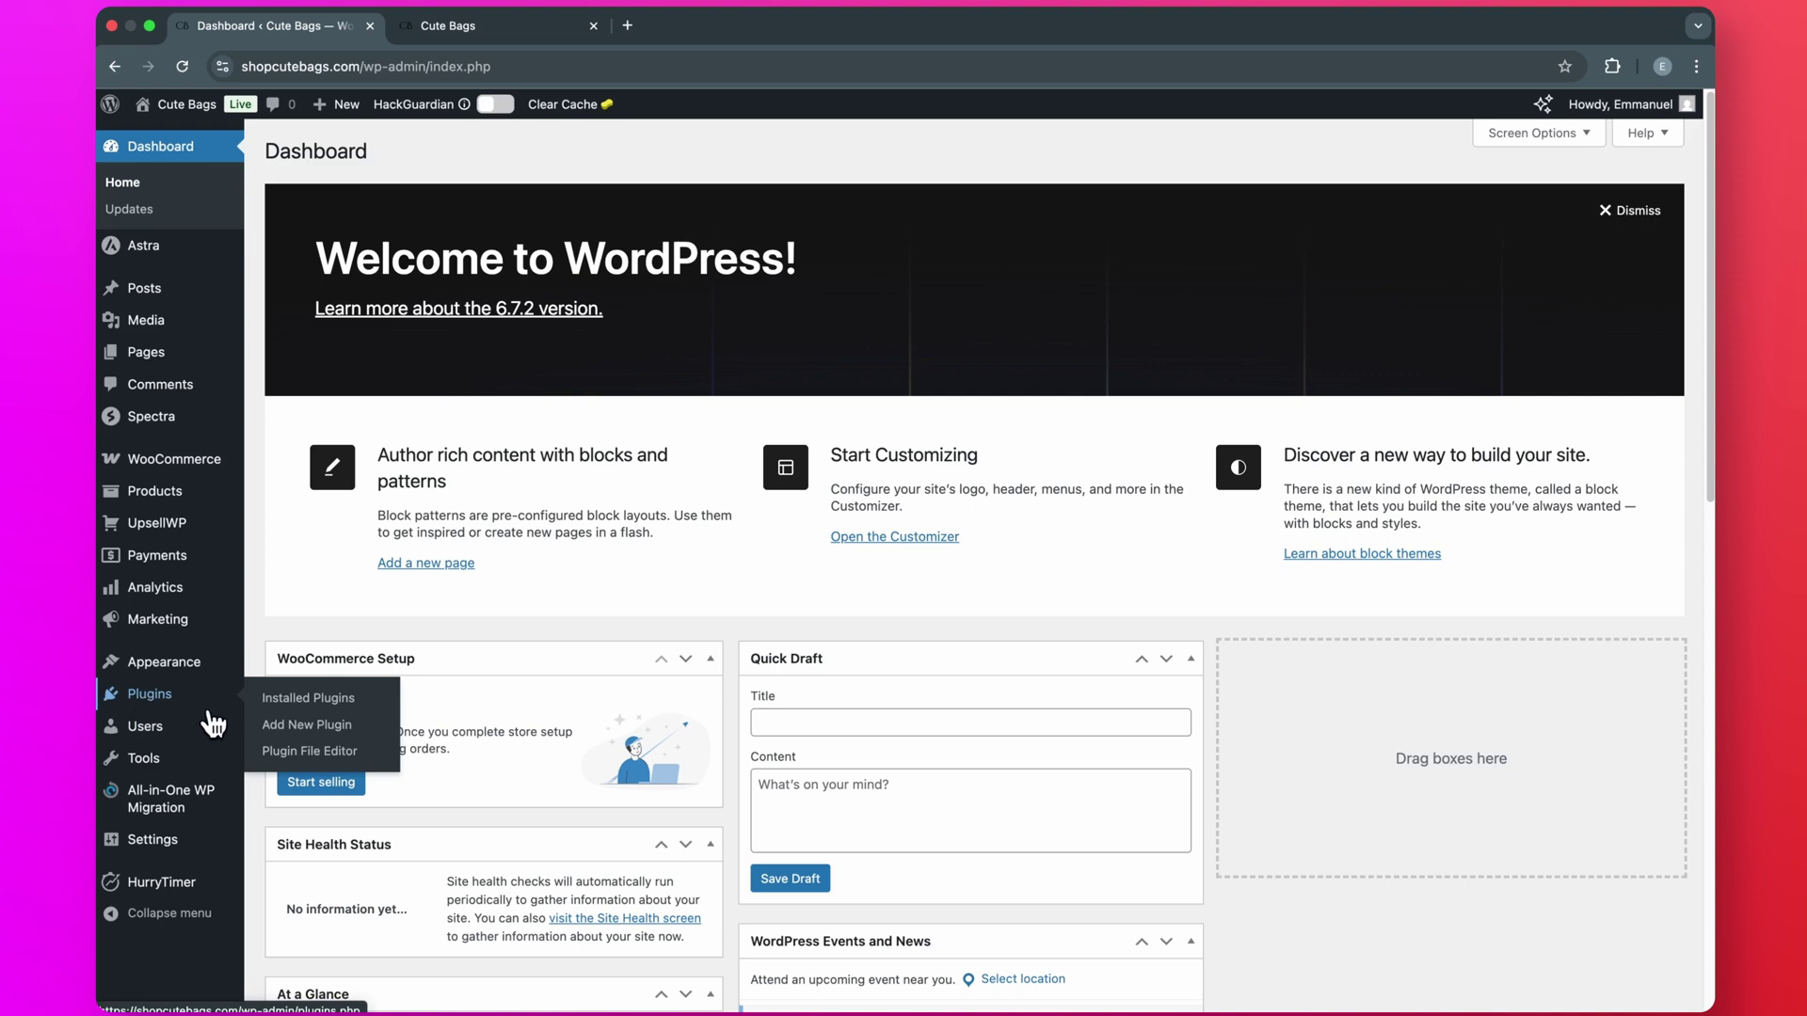
click(310, 724)
click(1431, 205)
text(WPLoyal)
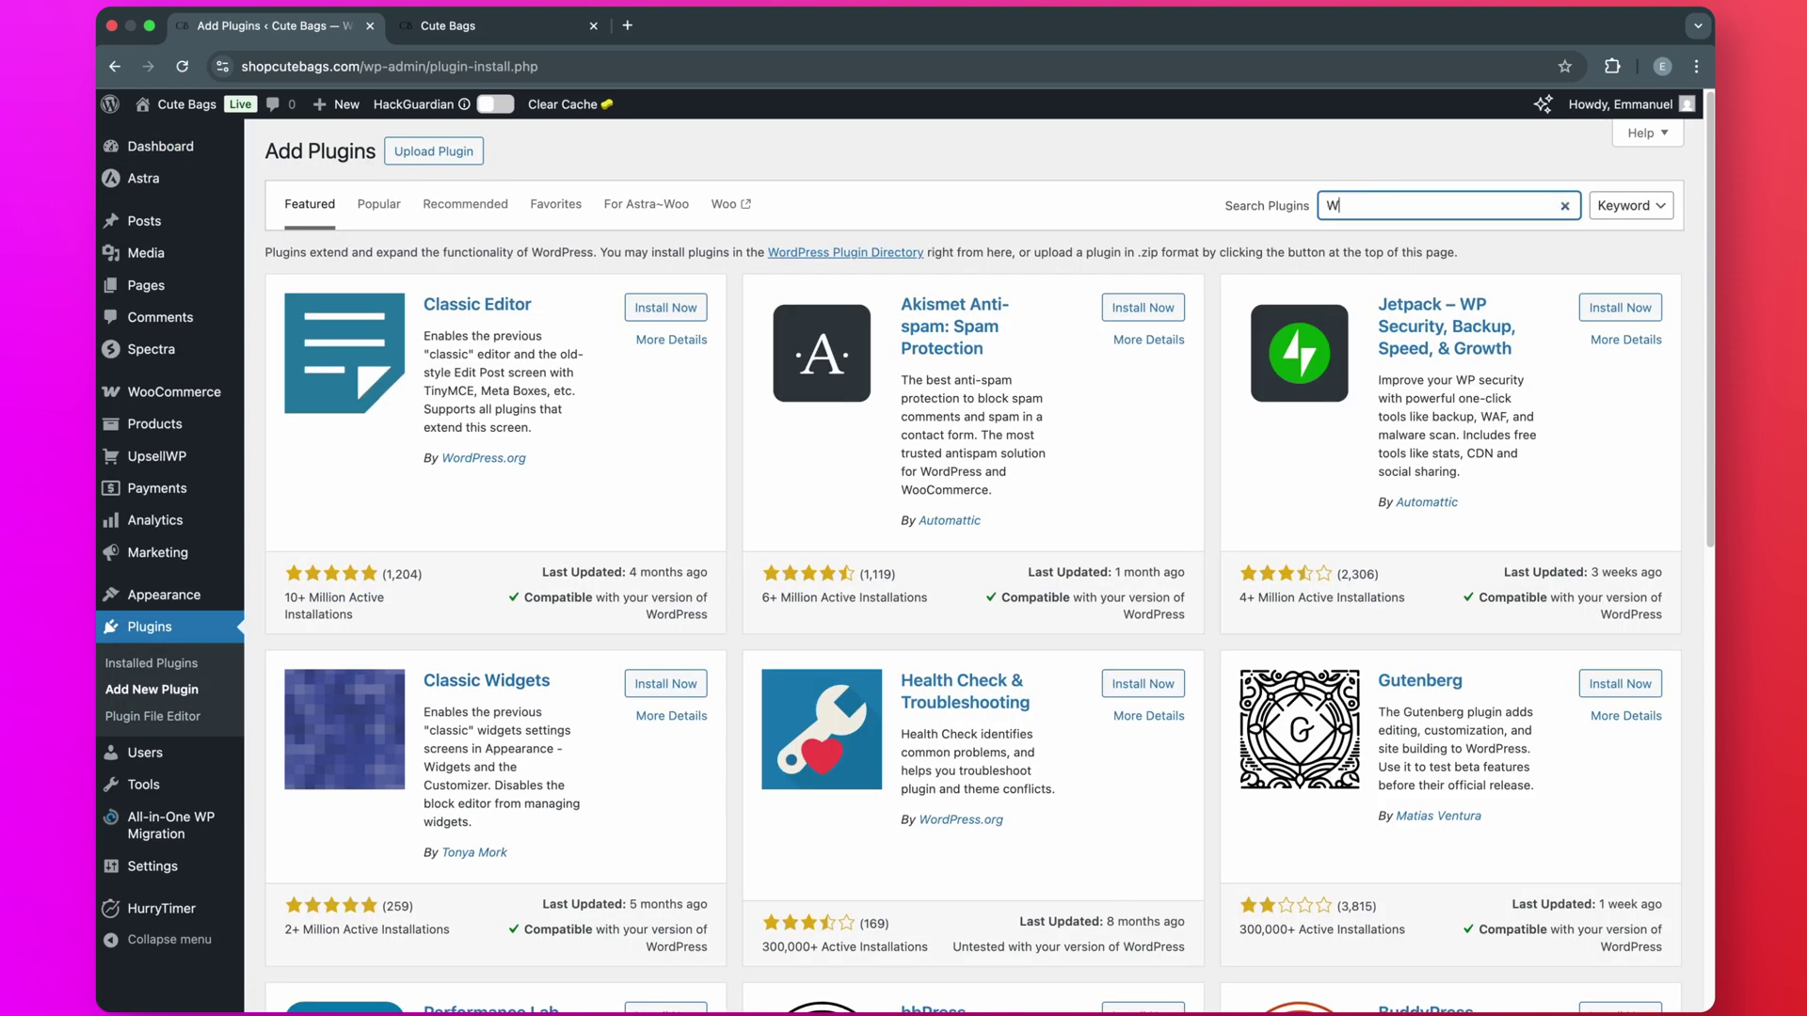
text(ty)
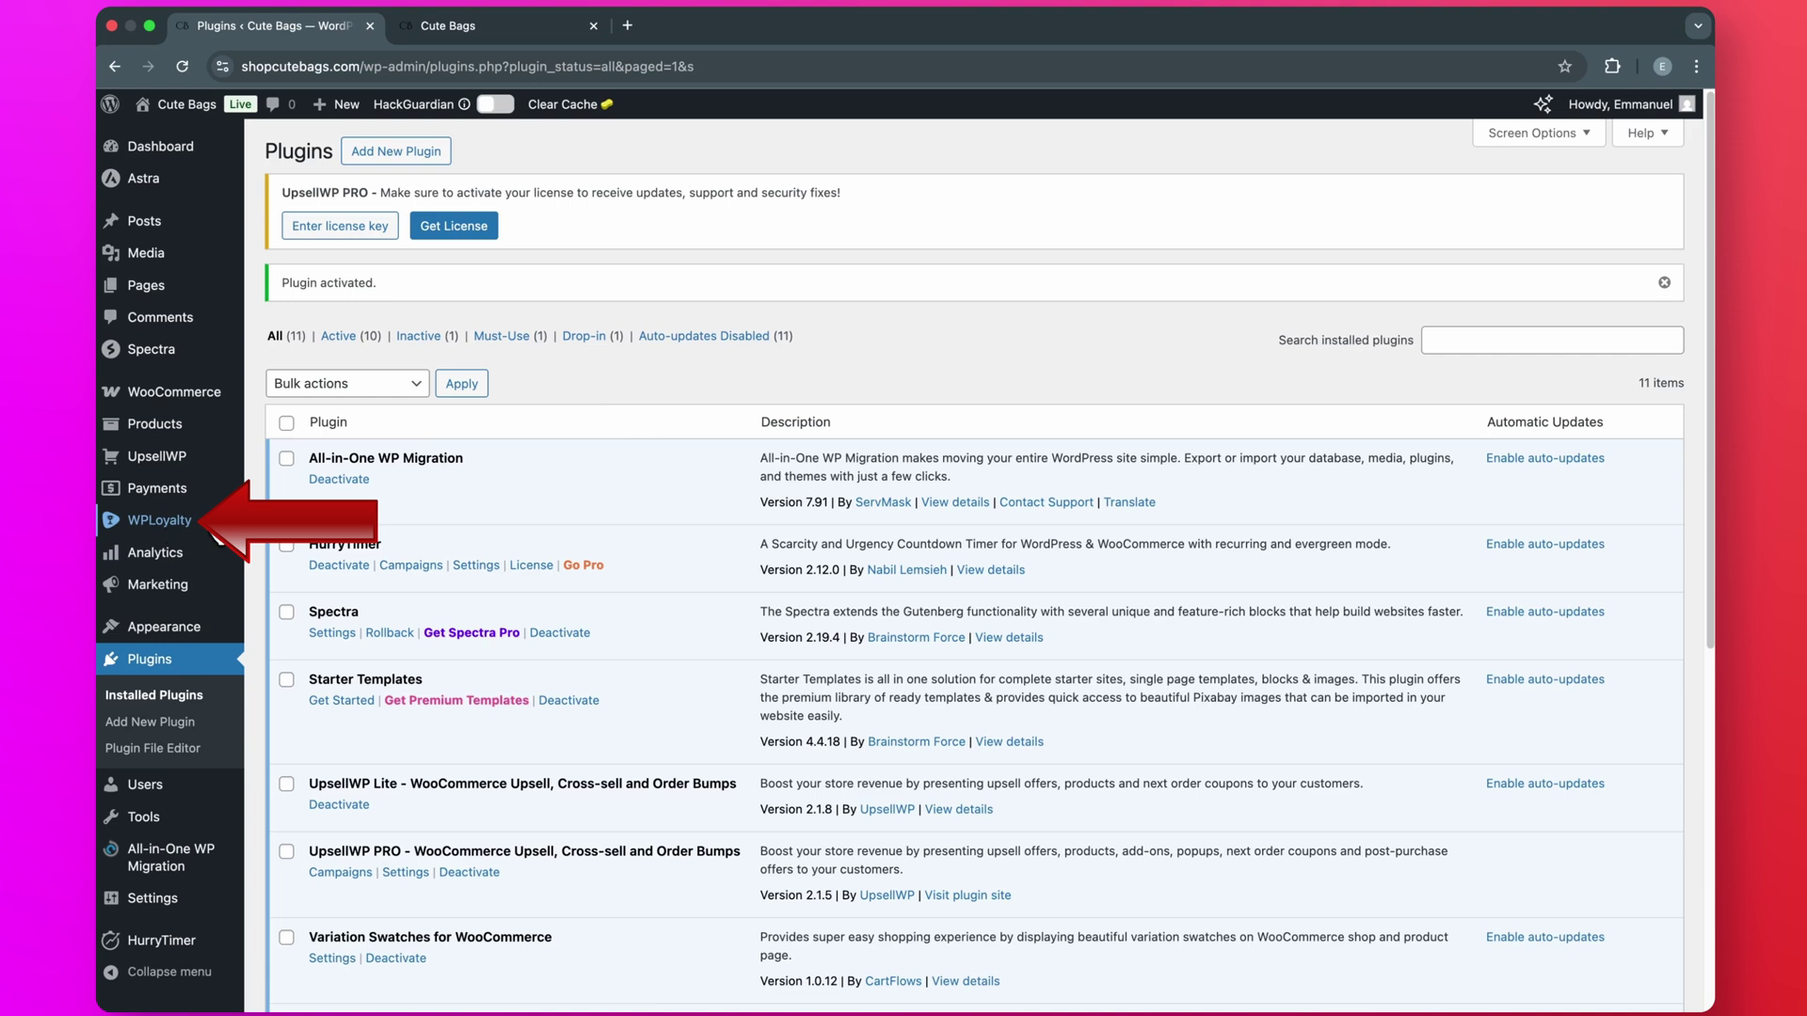
Start a WPLoyalty Points program earning 100 points for every 100 spent.
click(142, 523)
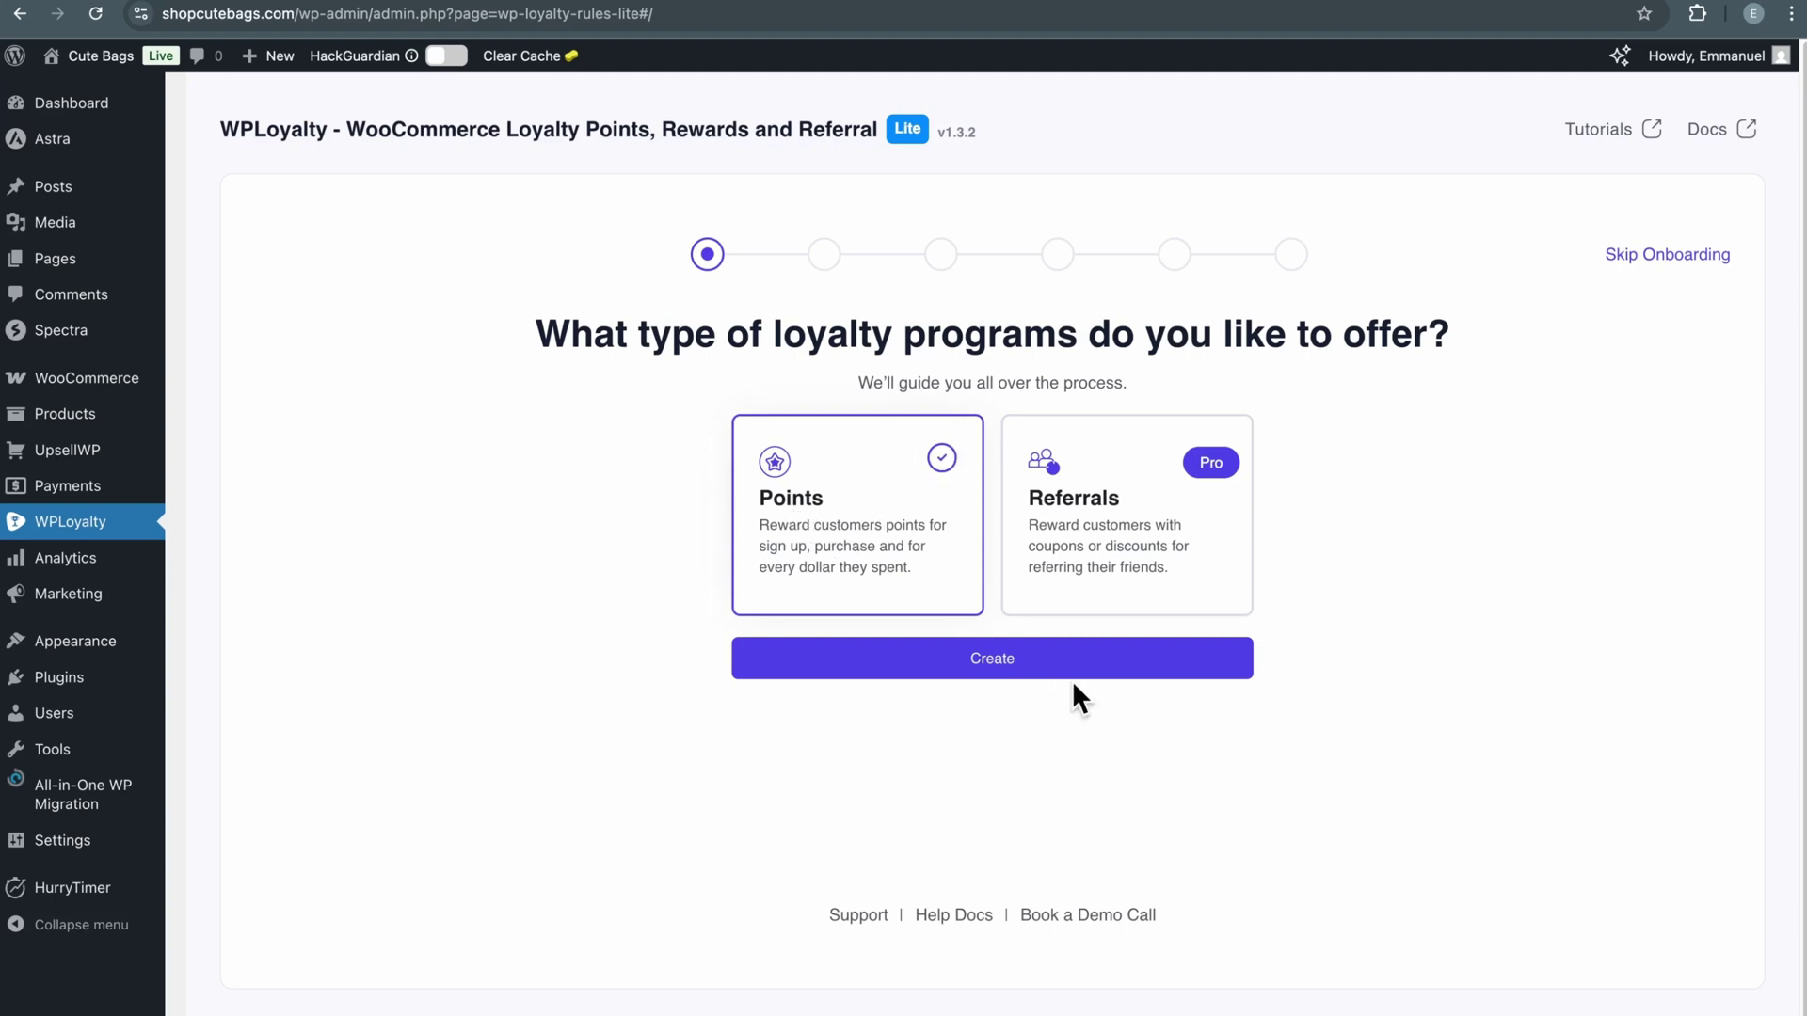
click(988, 673)
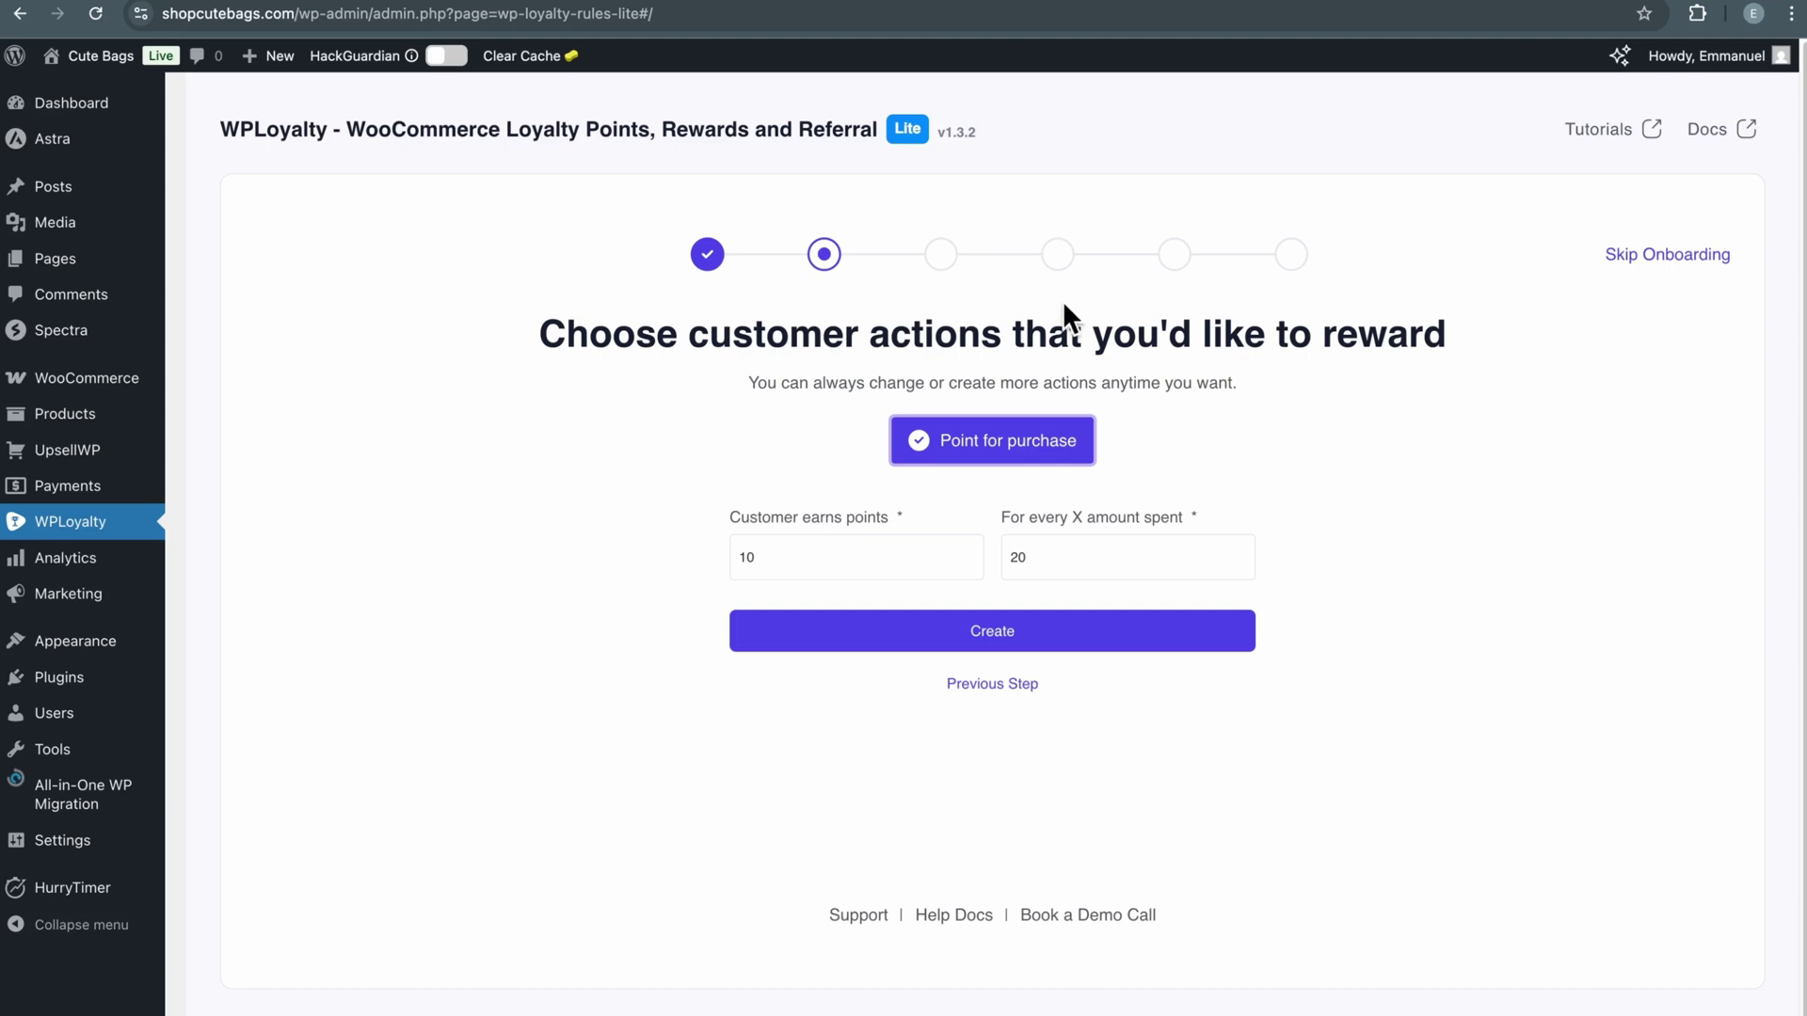
double_click(794, 555)
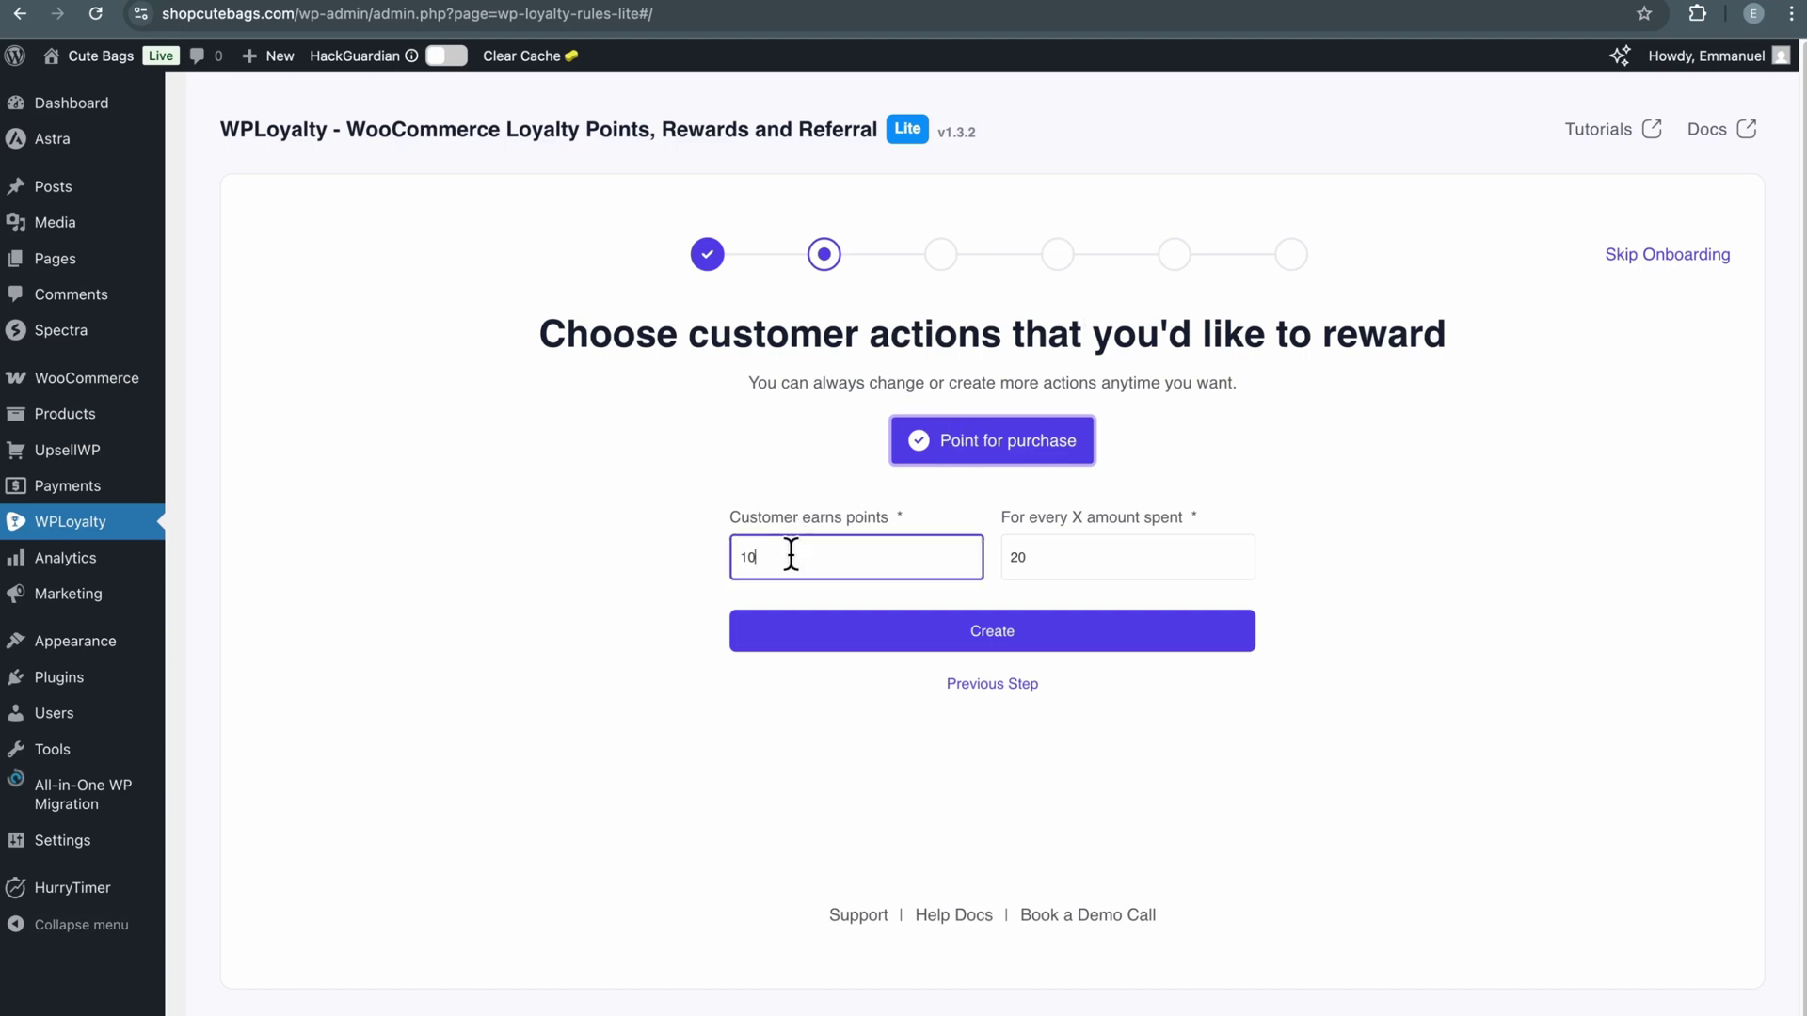
click(698, 544)
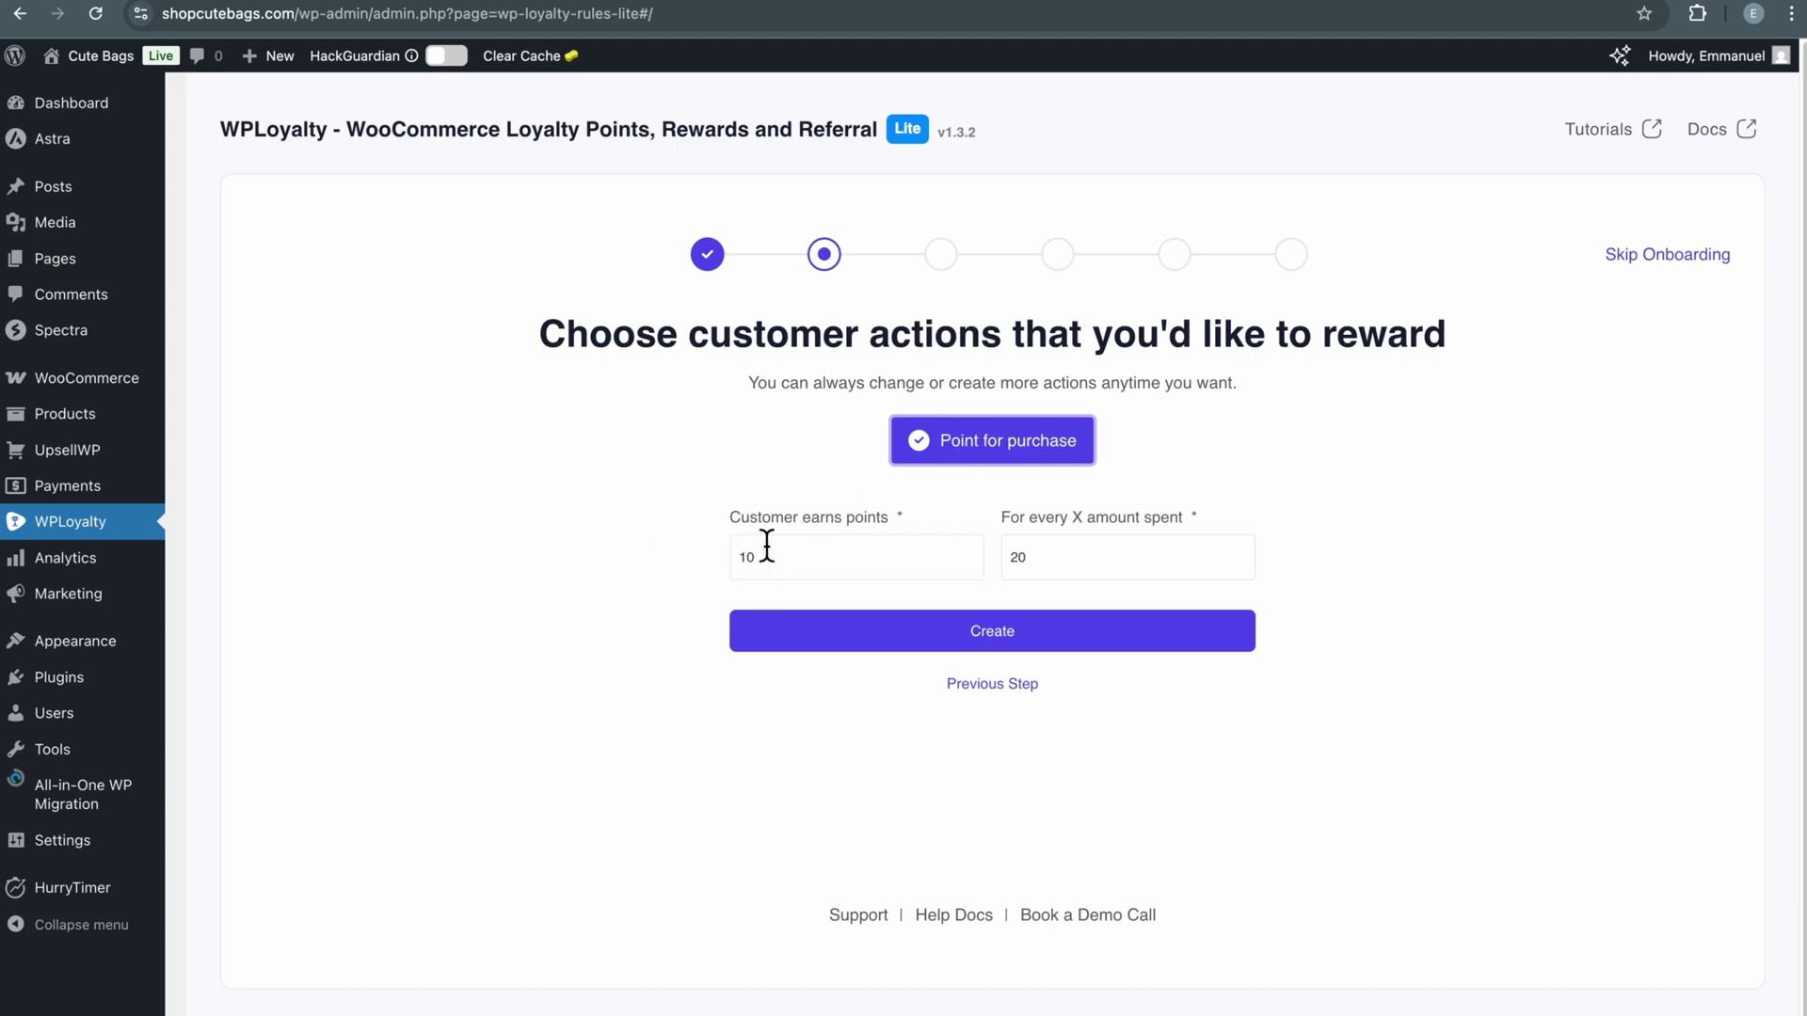
double_click(1061, 546)
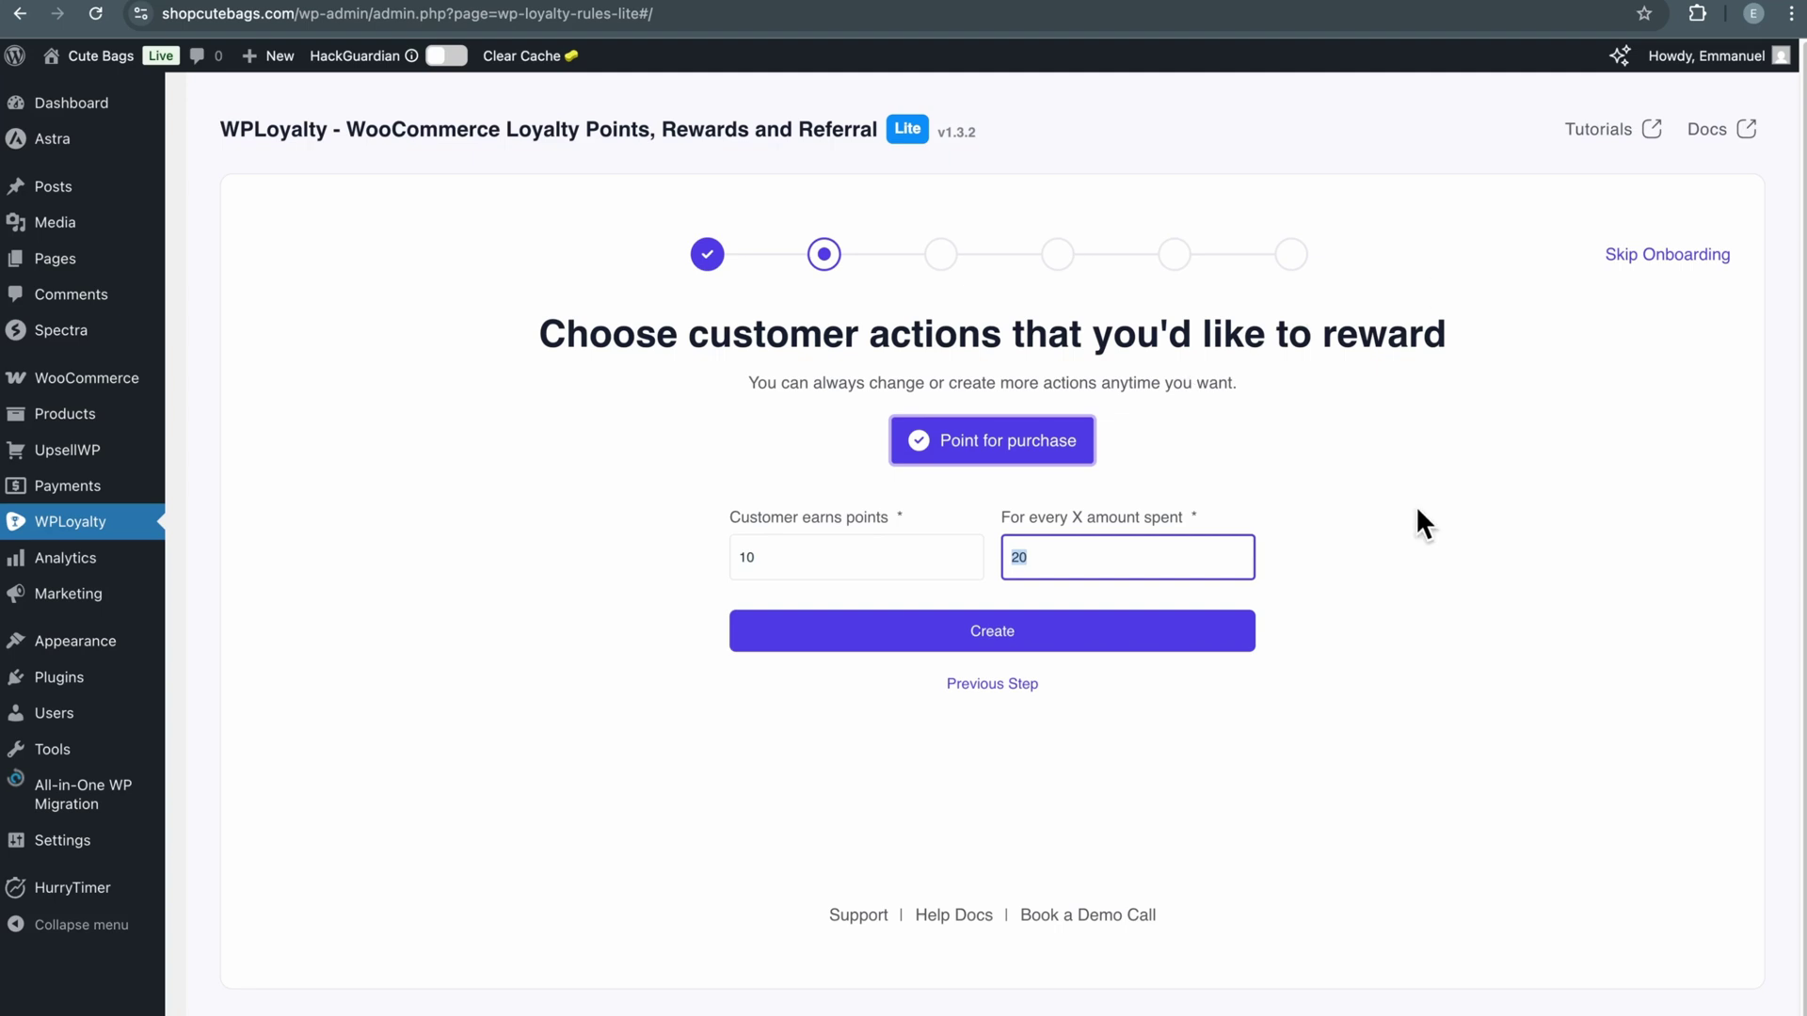
click(756, 557)
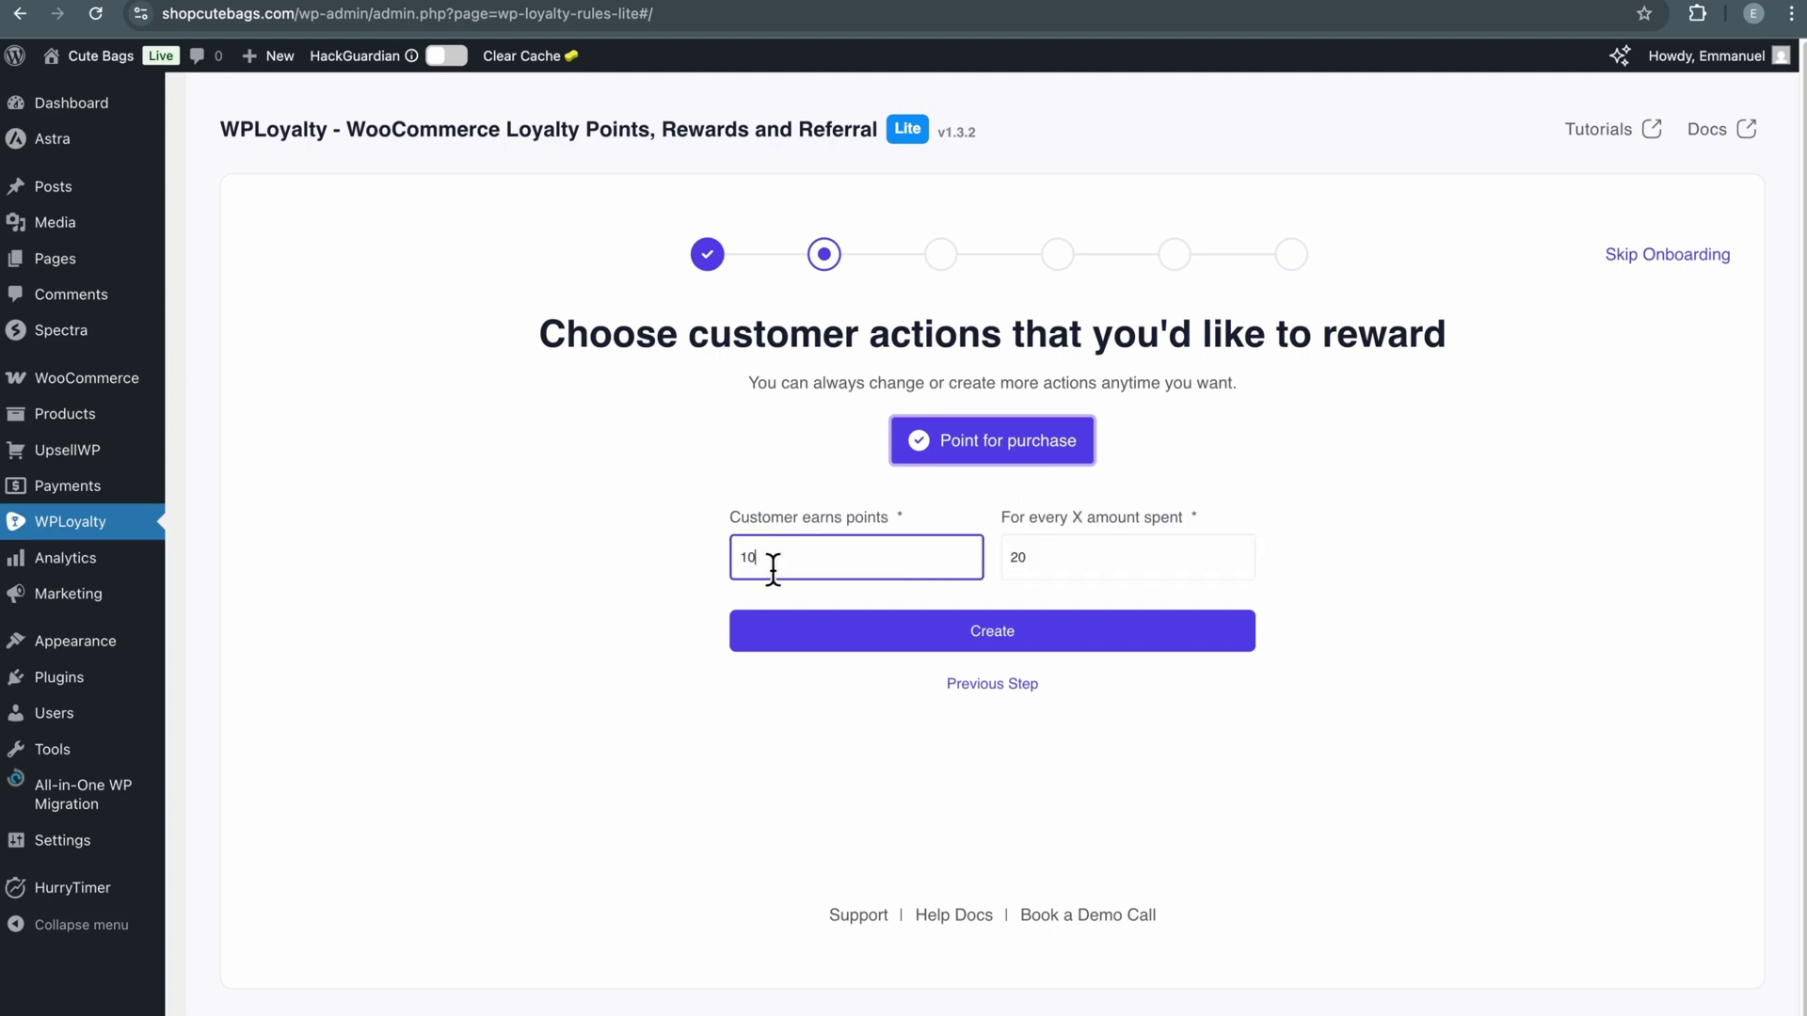
text(0)
double_click(1066, 558)
text(1)
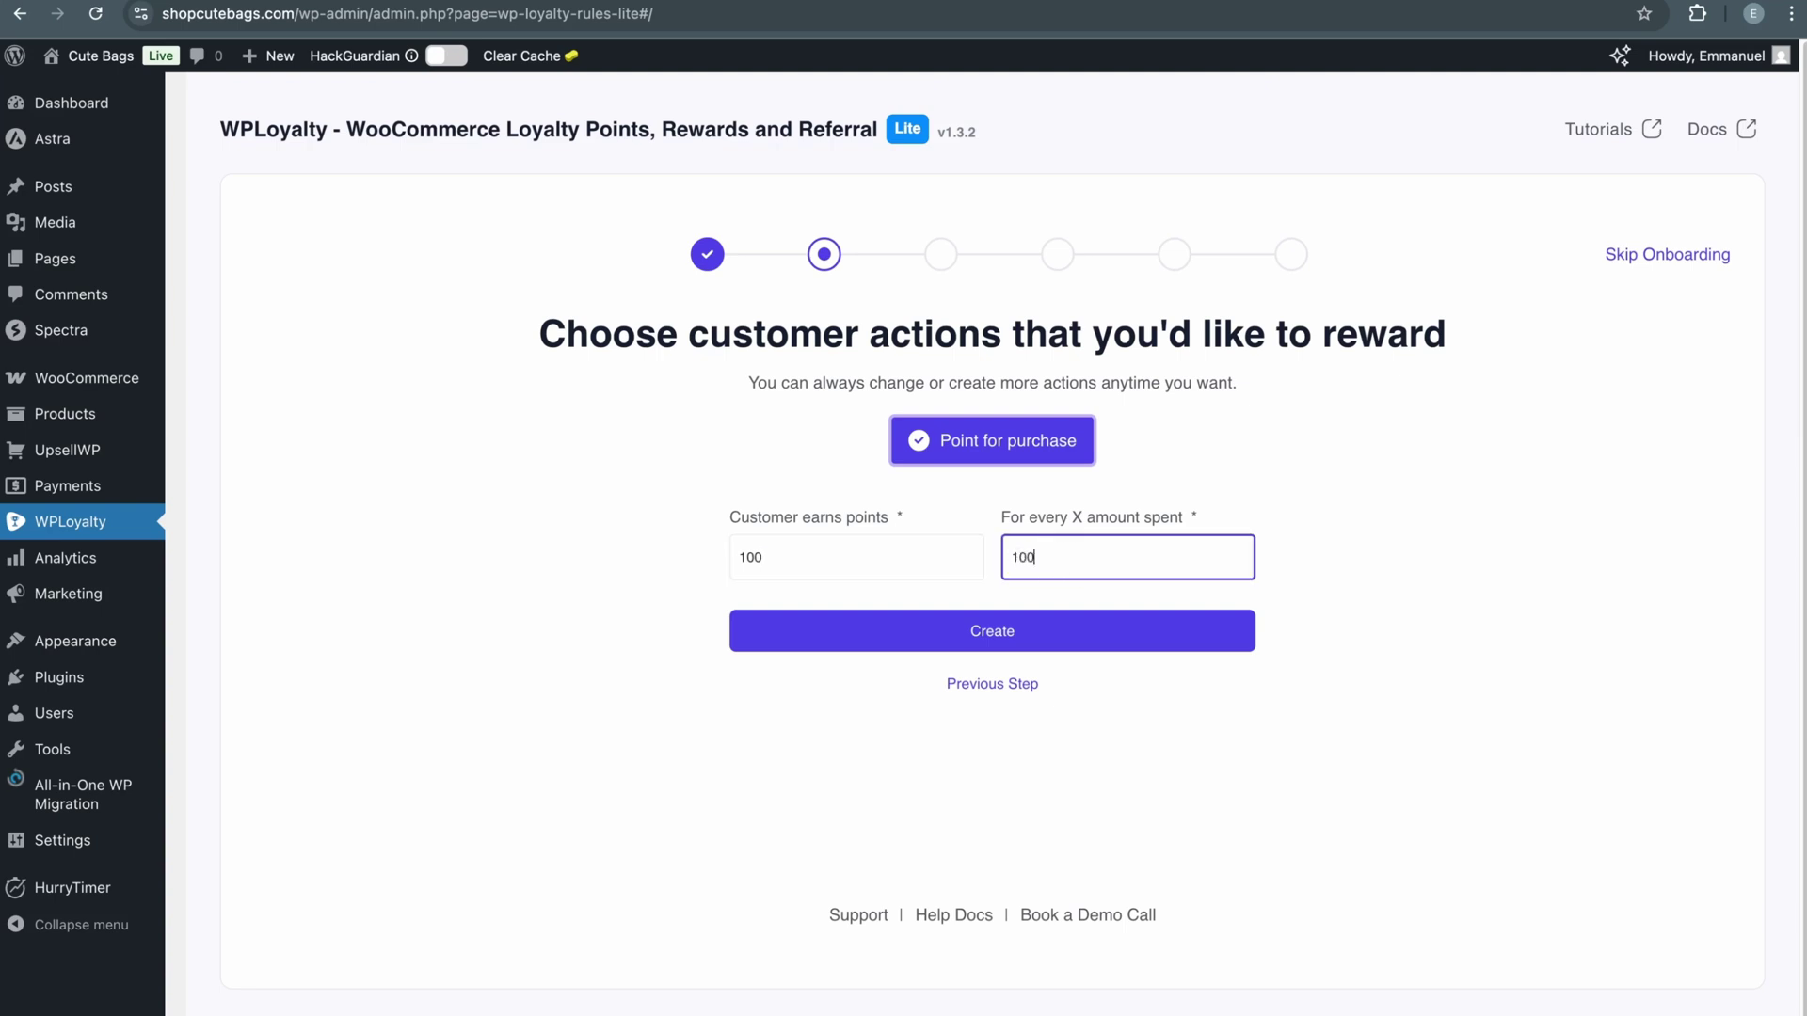
click(1259, 515)
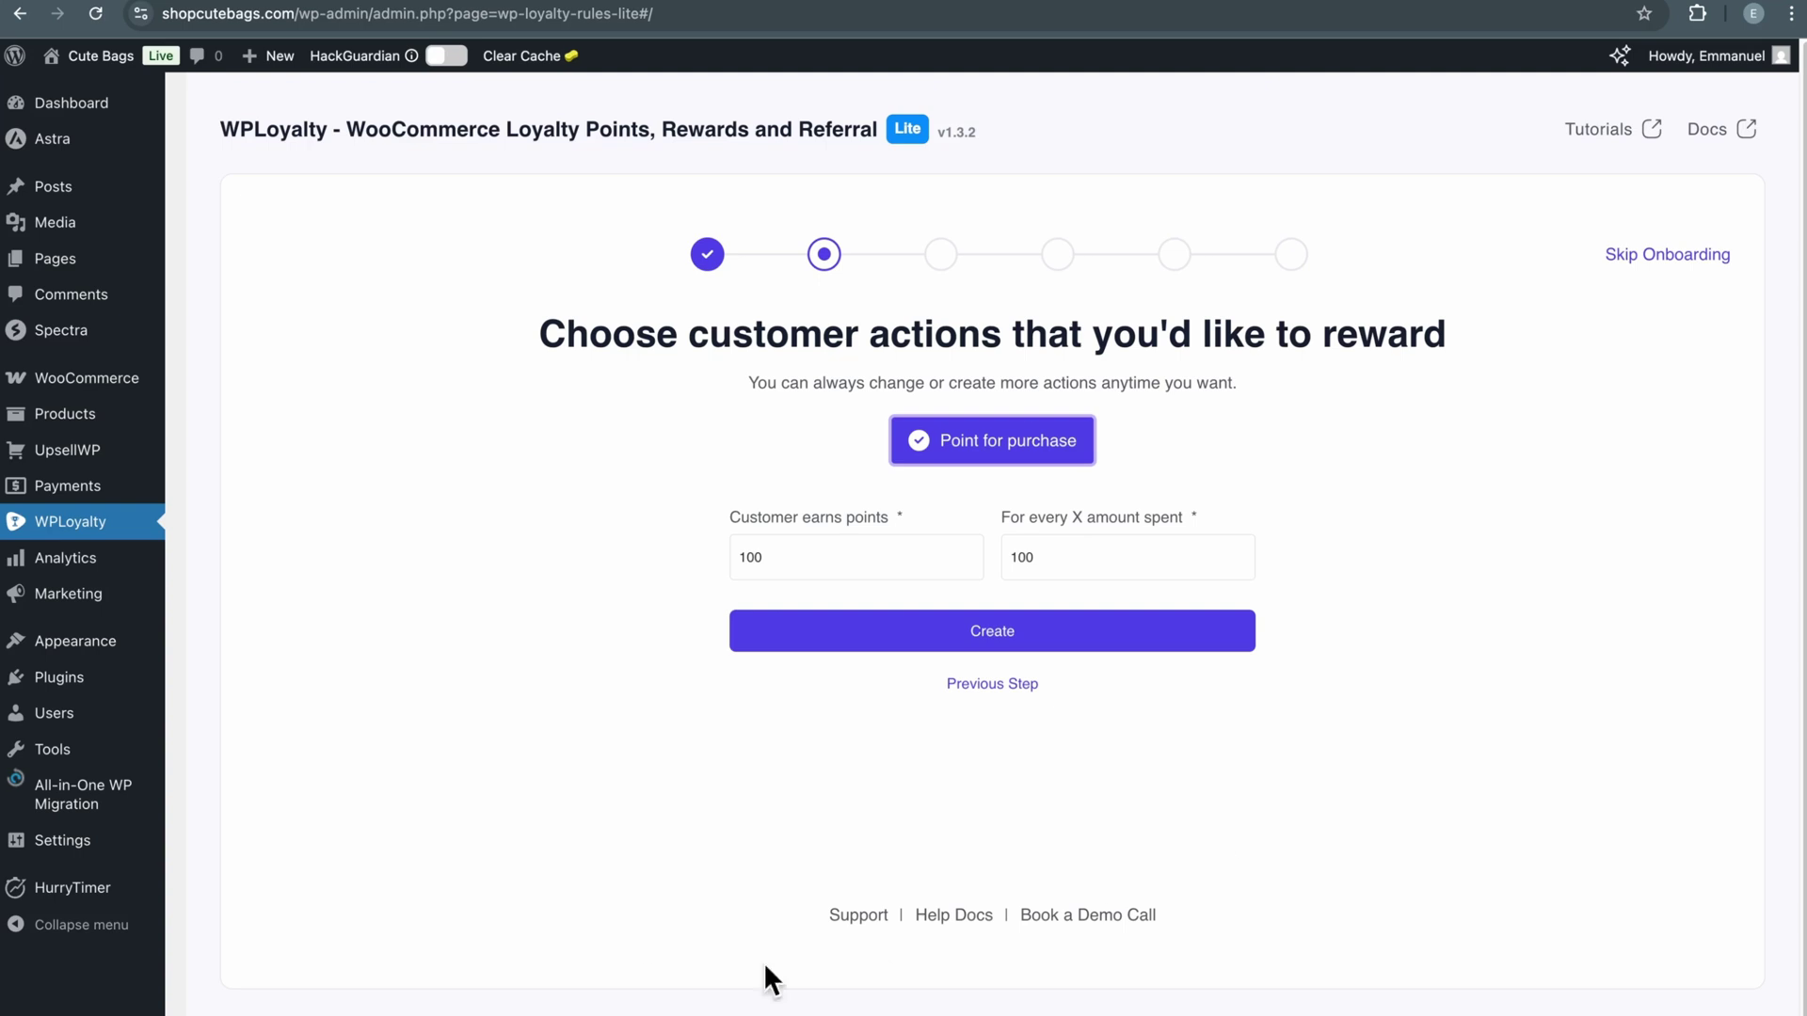
Create the earning rule, then set the Point Conversion reward to 500 points for a 20 discount.
click(1046, 637)
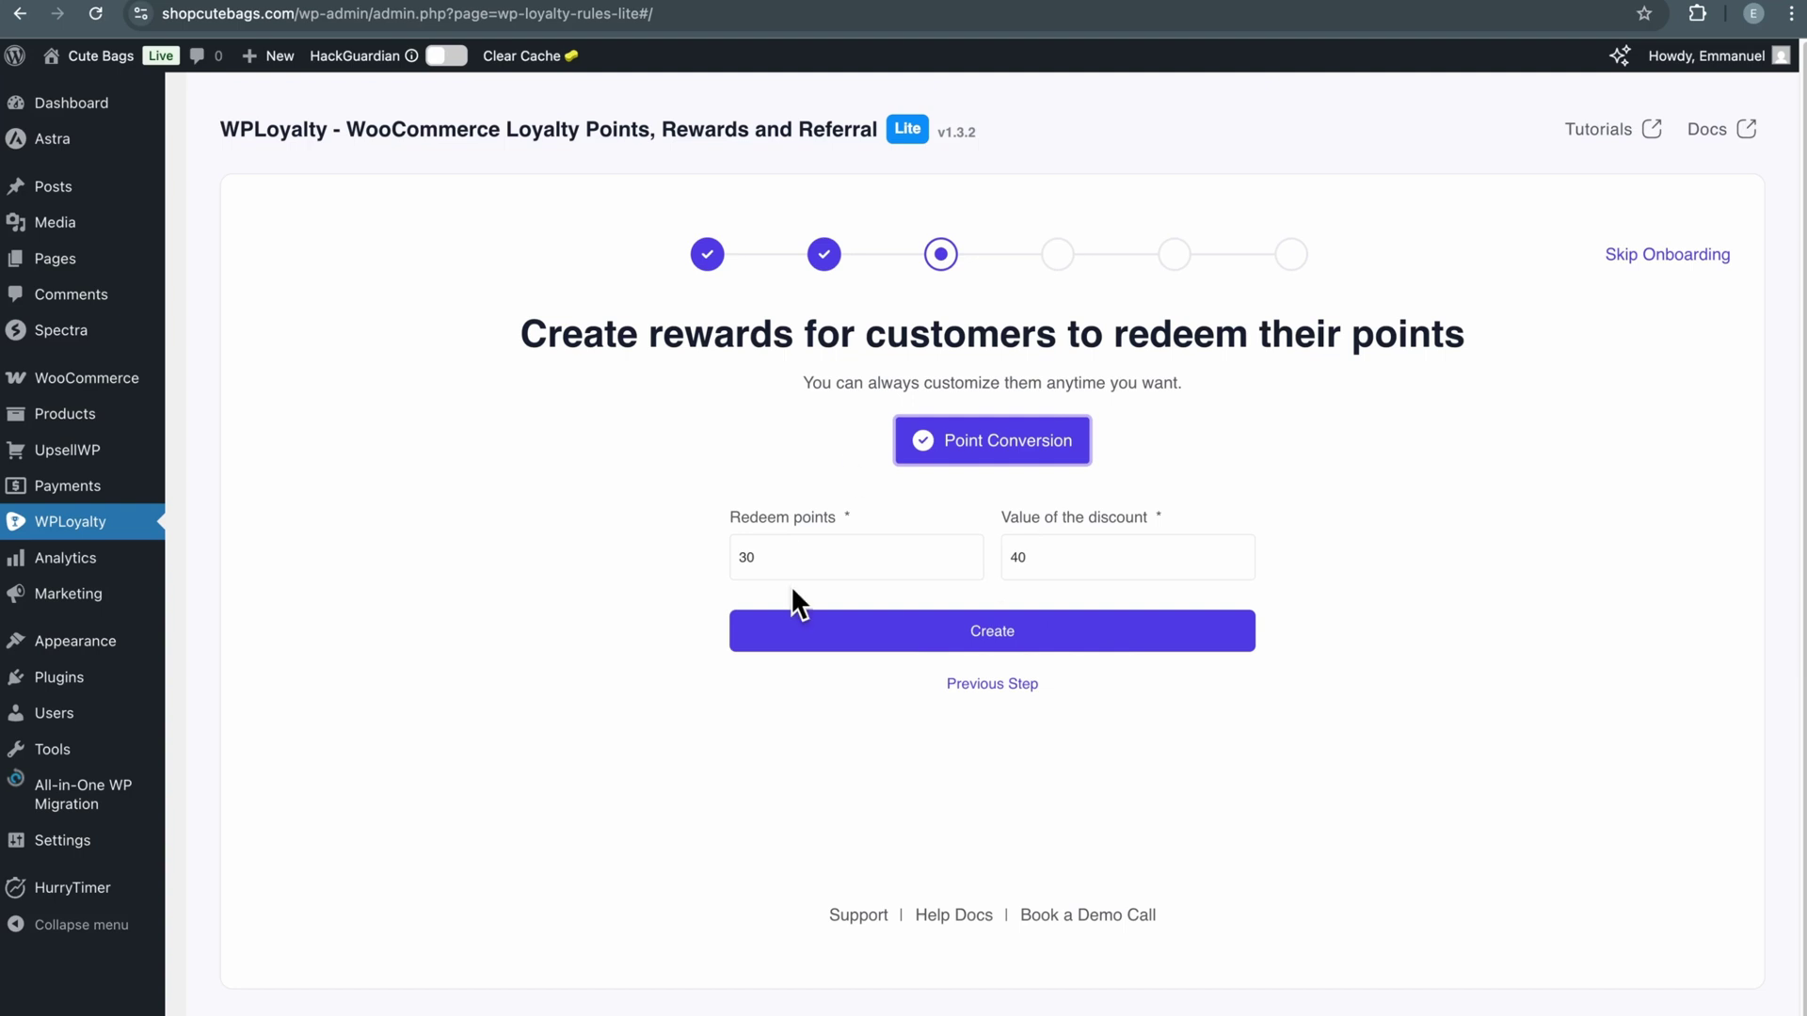
double_click(802, 557)
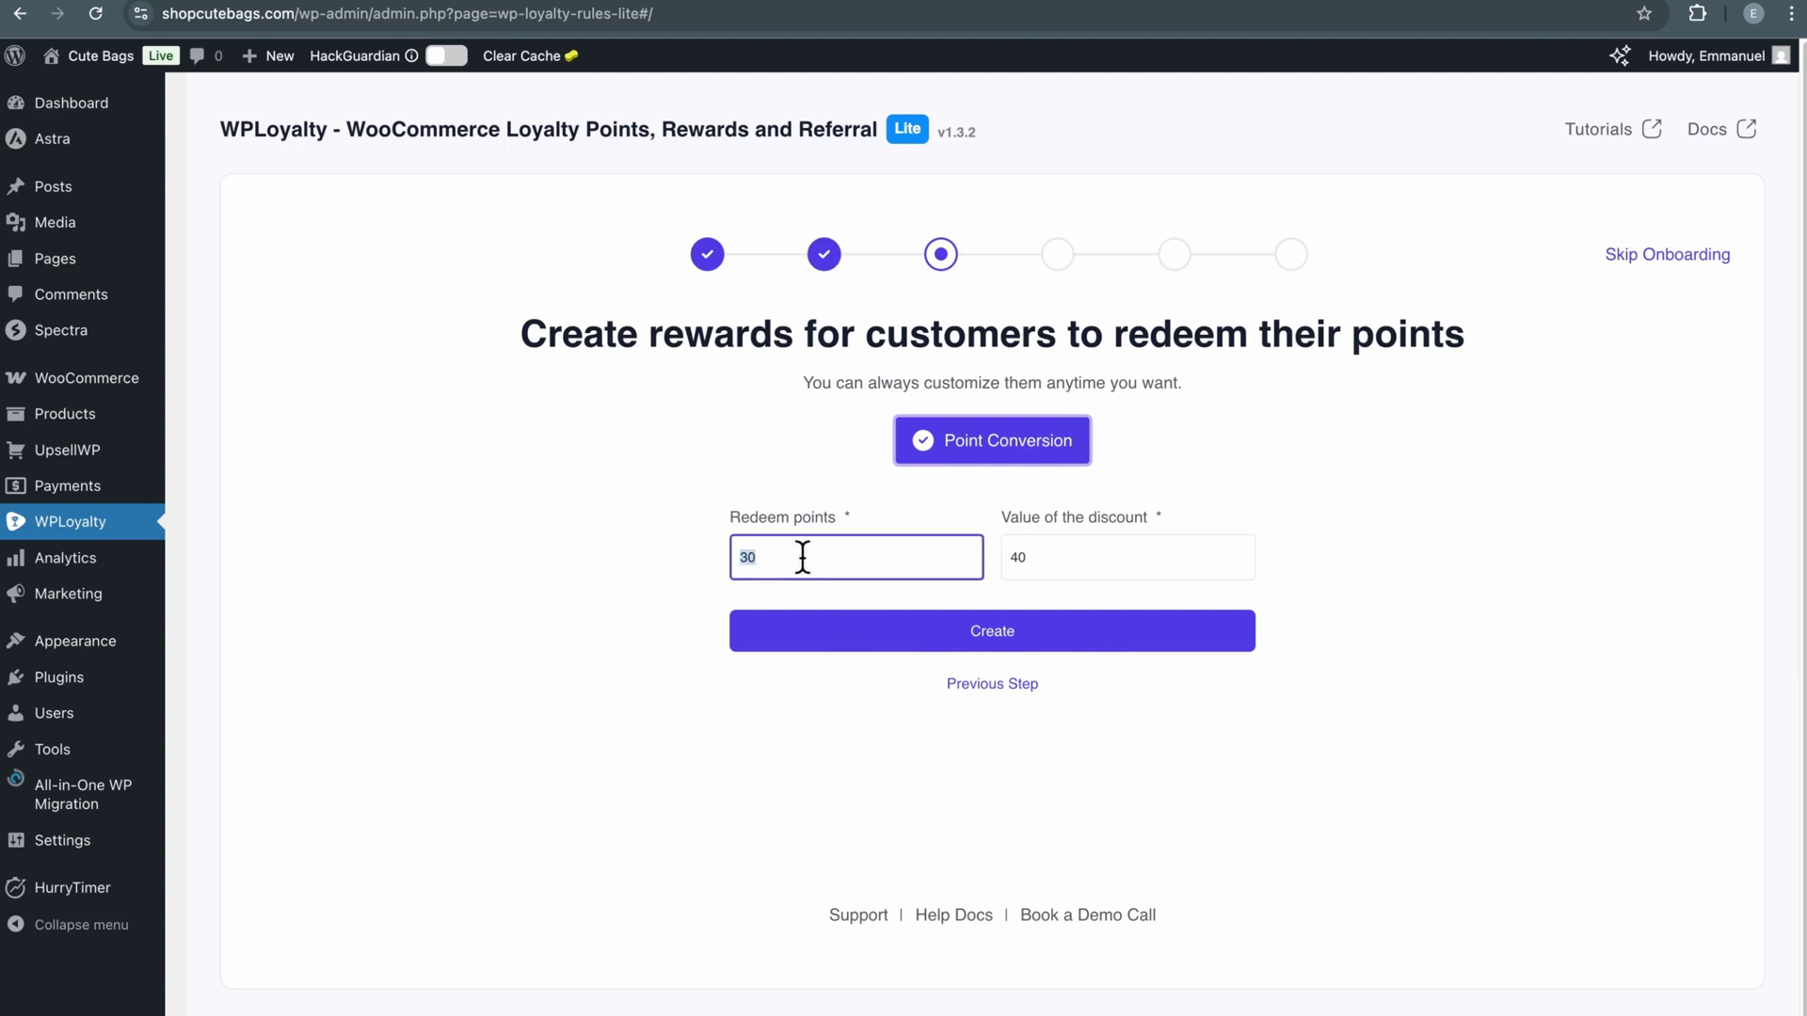
text(500)
double_click(1057, 558)
text(20)
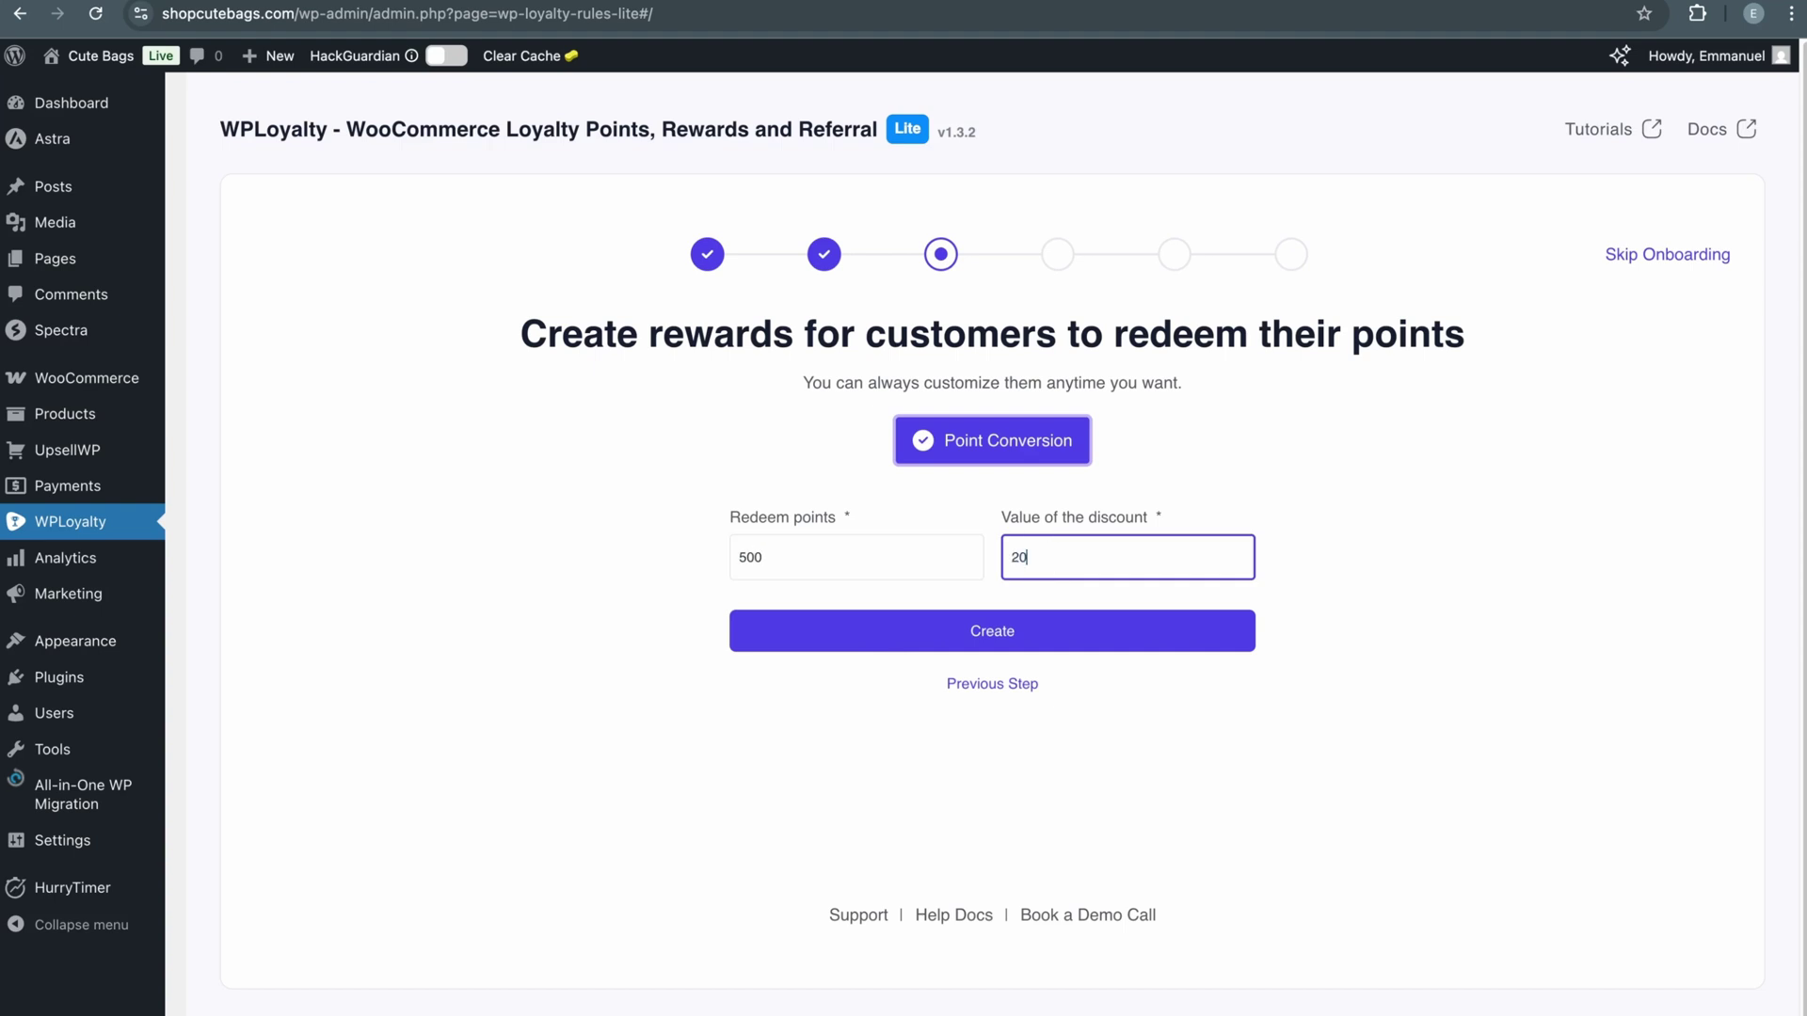
click(1449, 555)
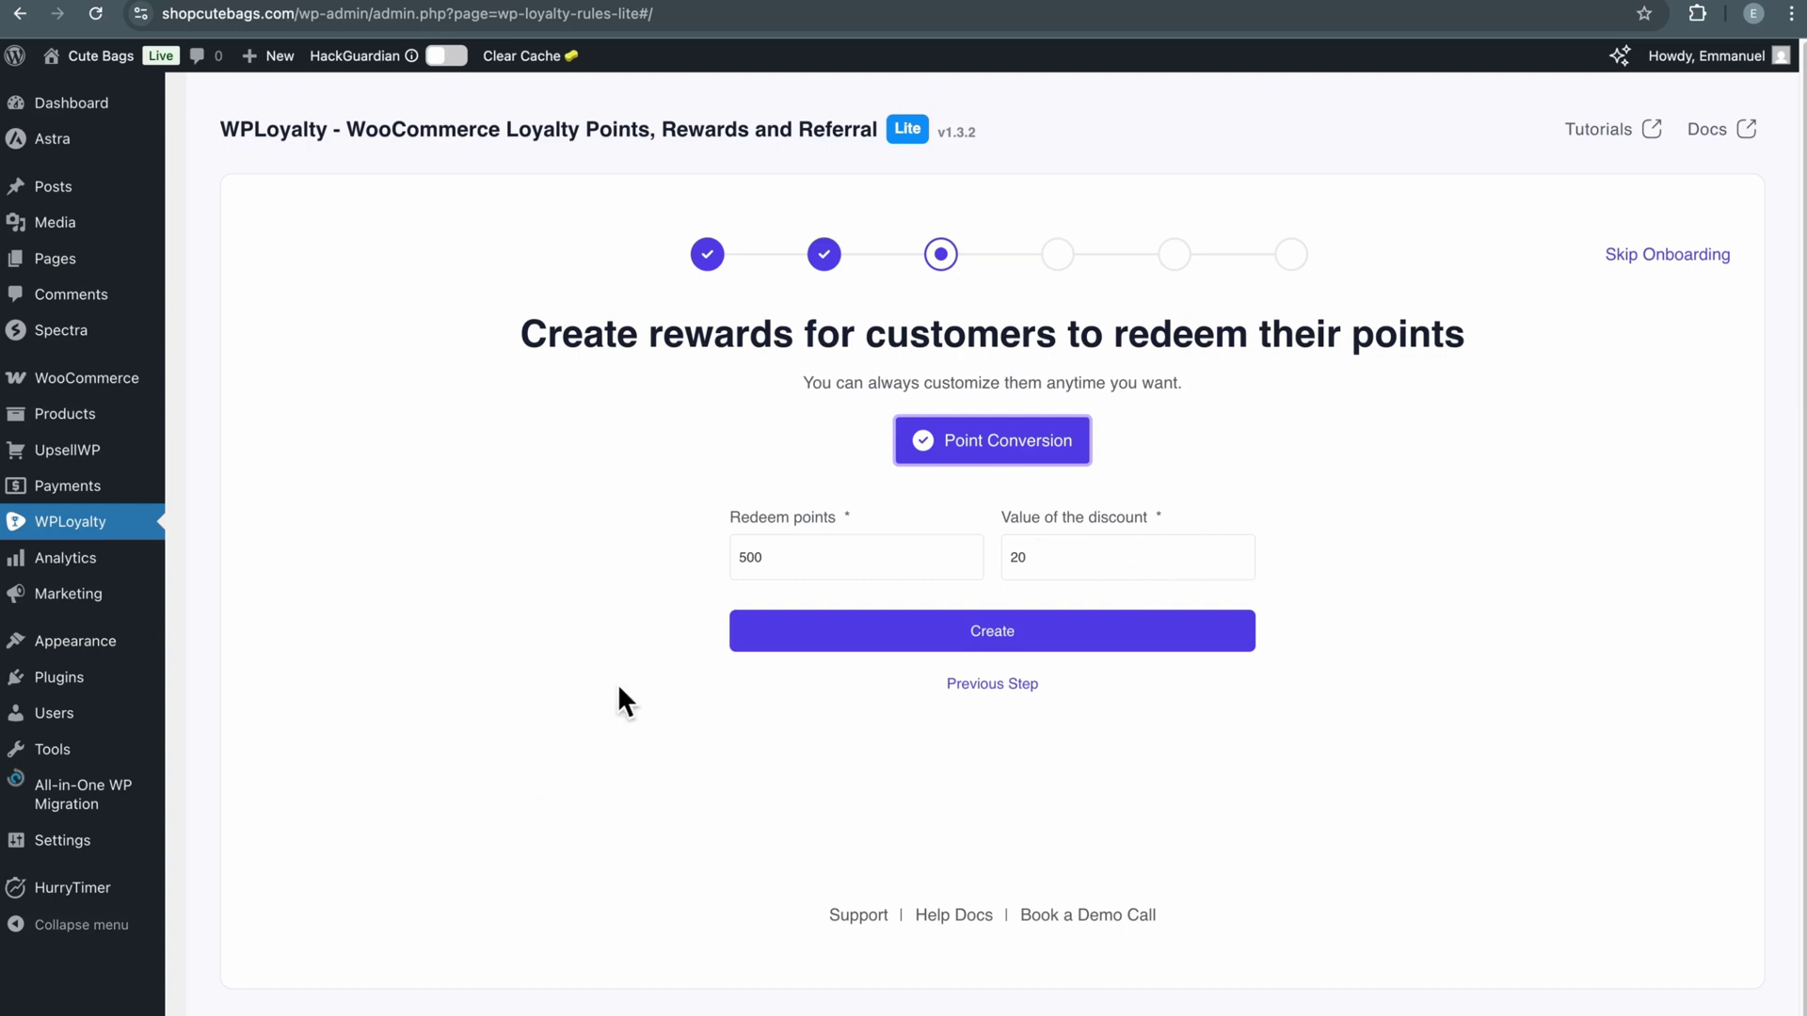
Save the reward and preview the salmon, orange, green and purple theme colours.
click(822, 633)
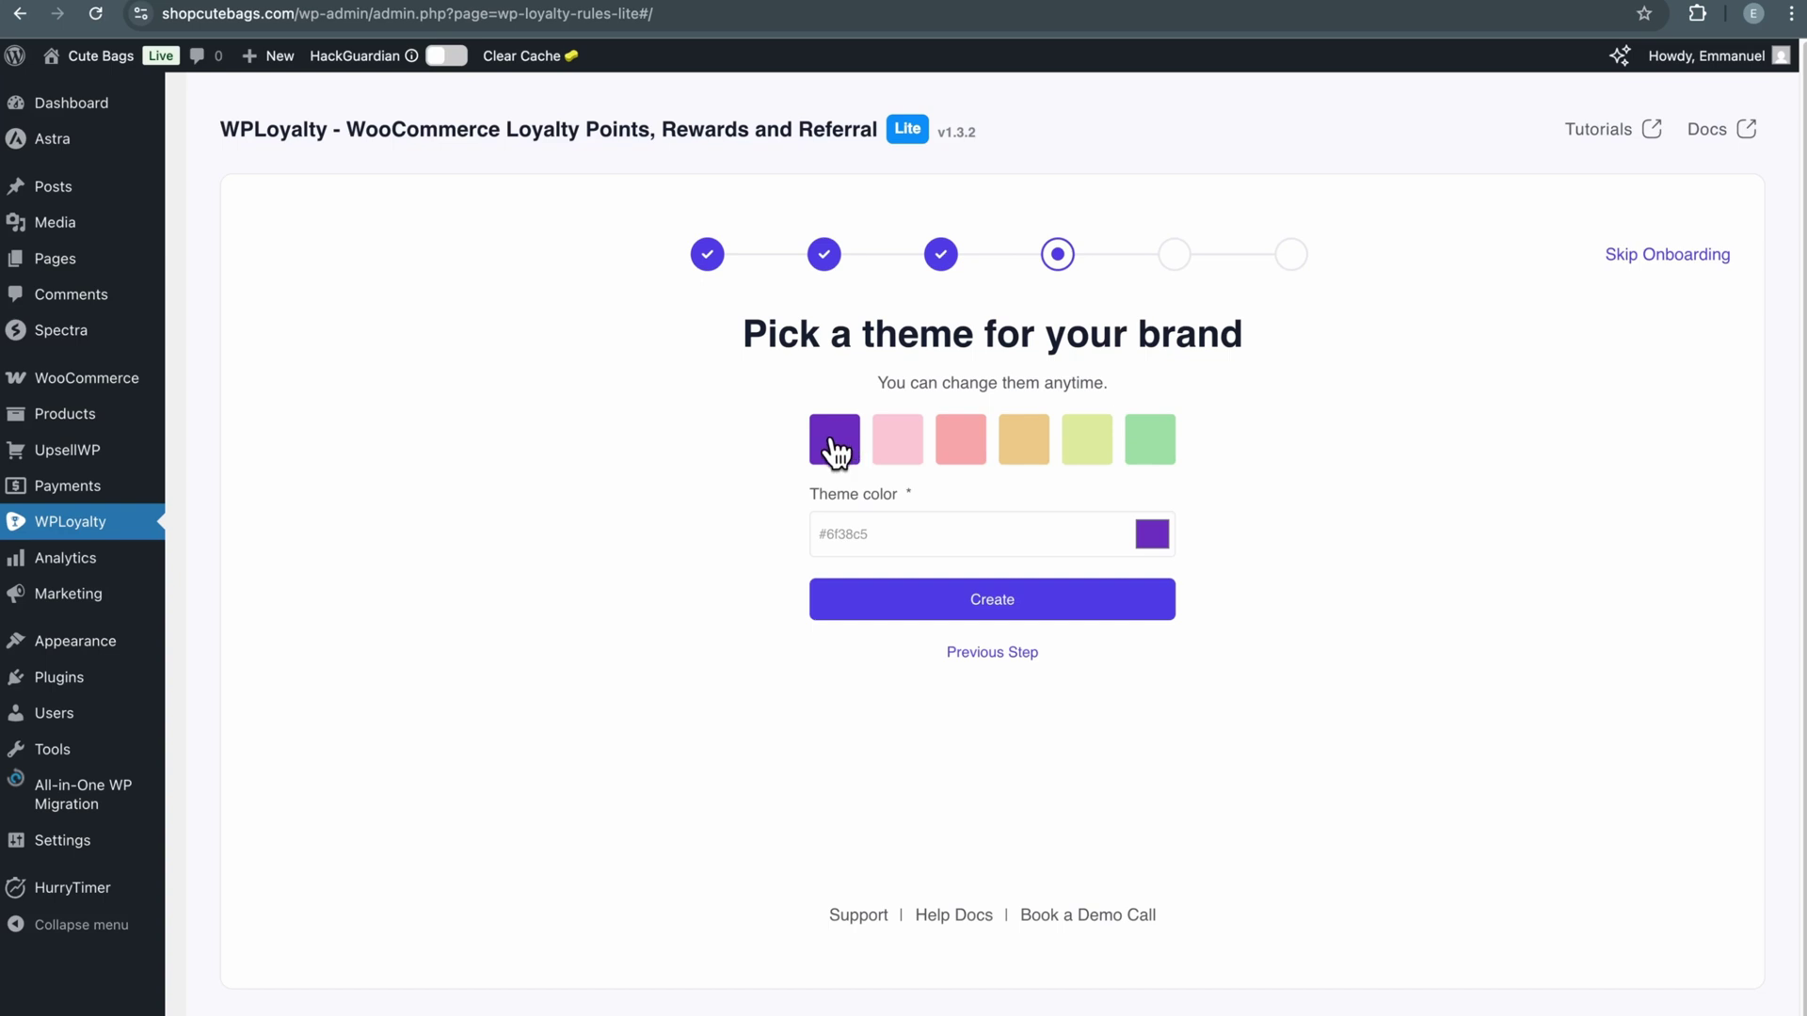
click(969, 453)
click(1039, 444)
click(1144, 452)
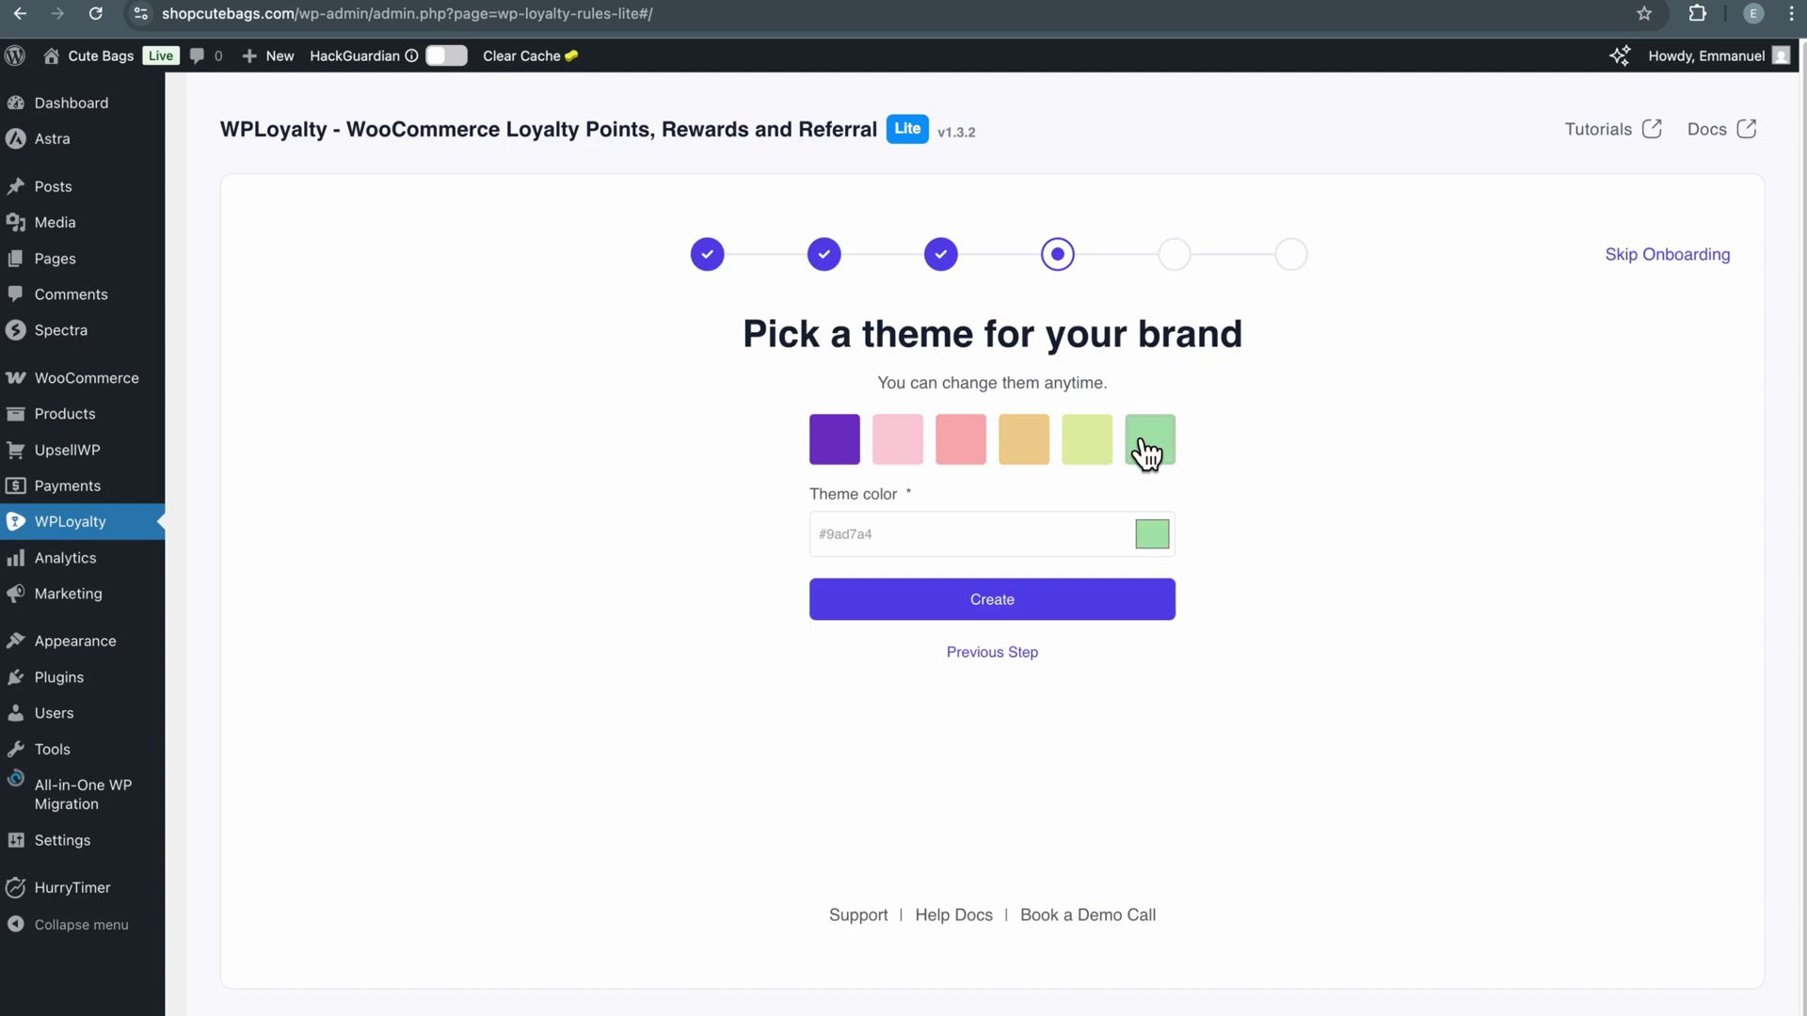
click(826, 438)
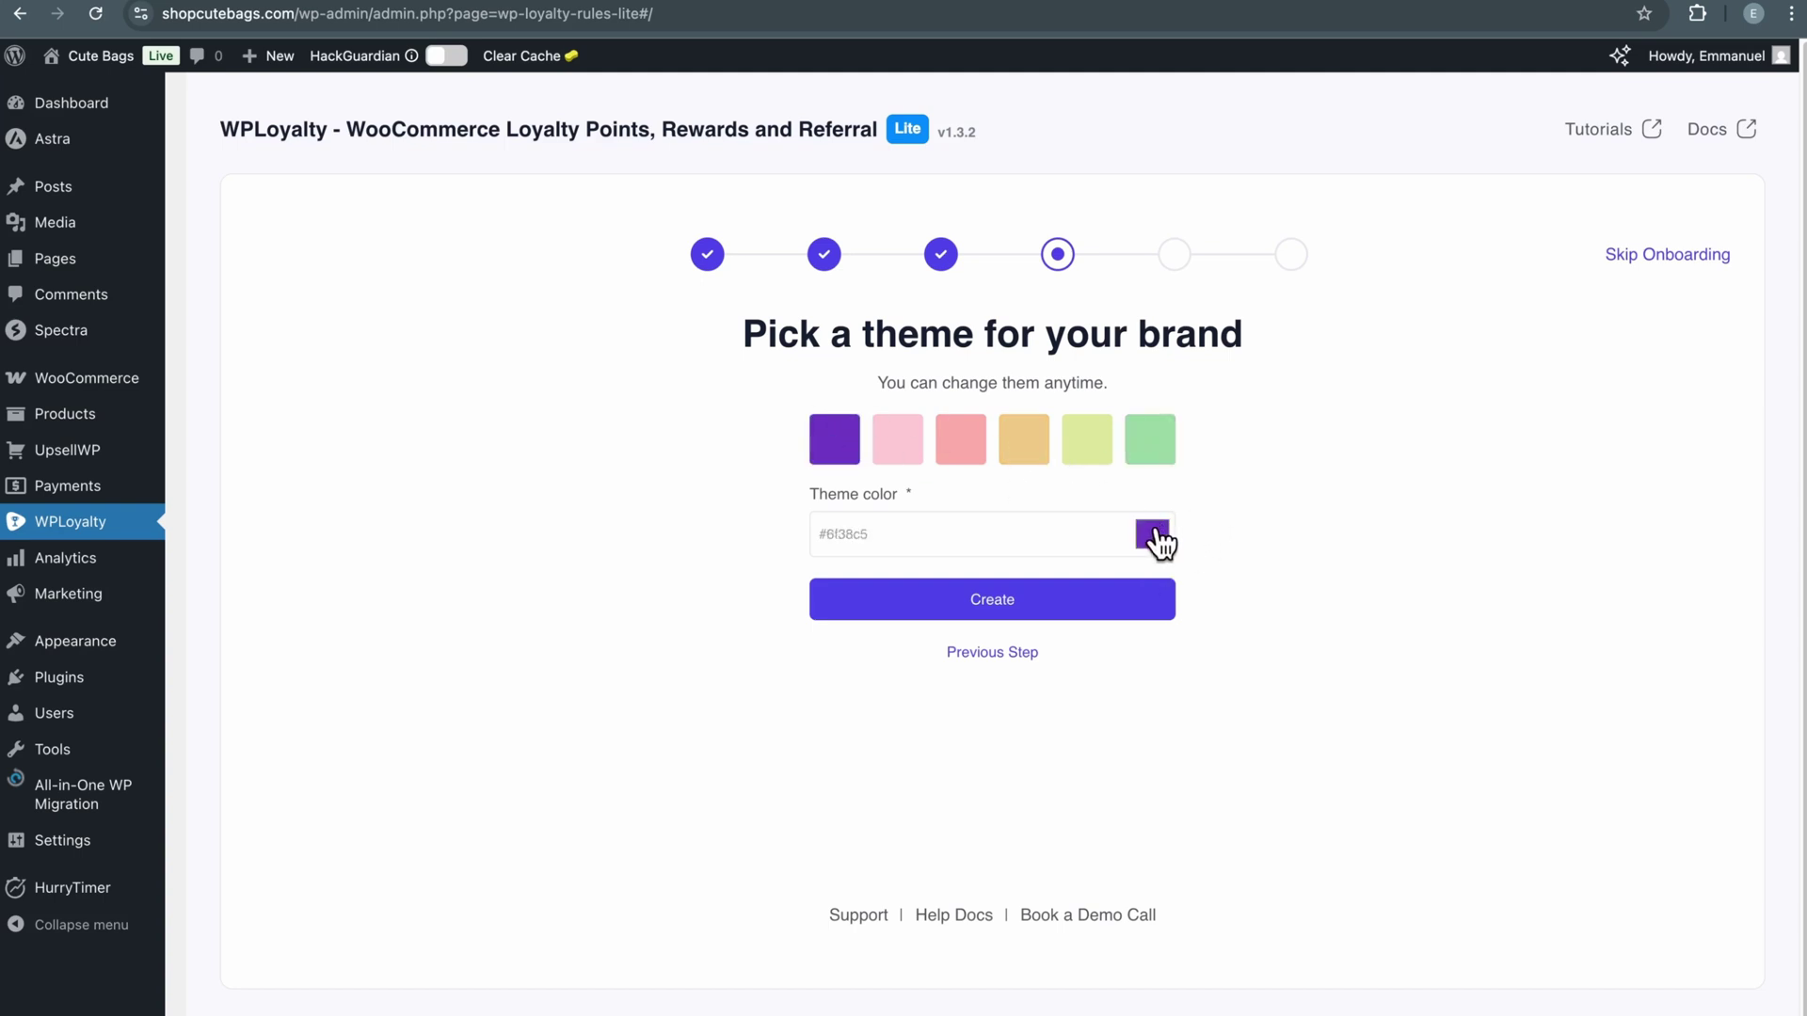
Set a custom theme colour of hex FF6543 and save it.
click(1156, 536)
click(1295, 789)
click(1295, 788)
triple_click(1238, 763)
text(#FF6543)
click(977, 748)
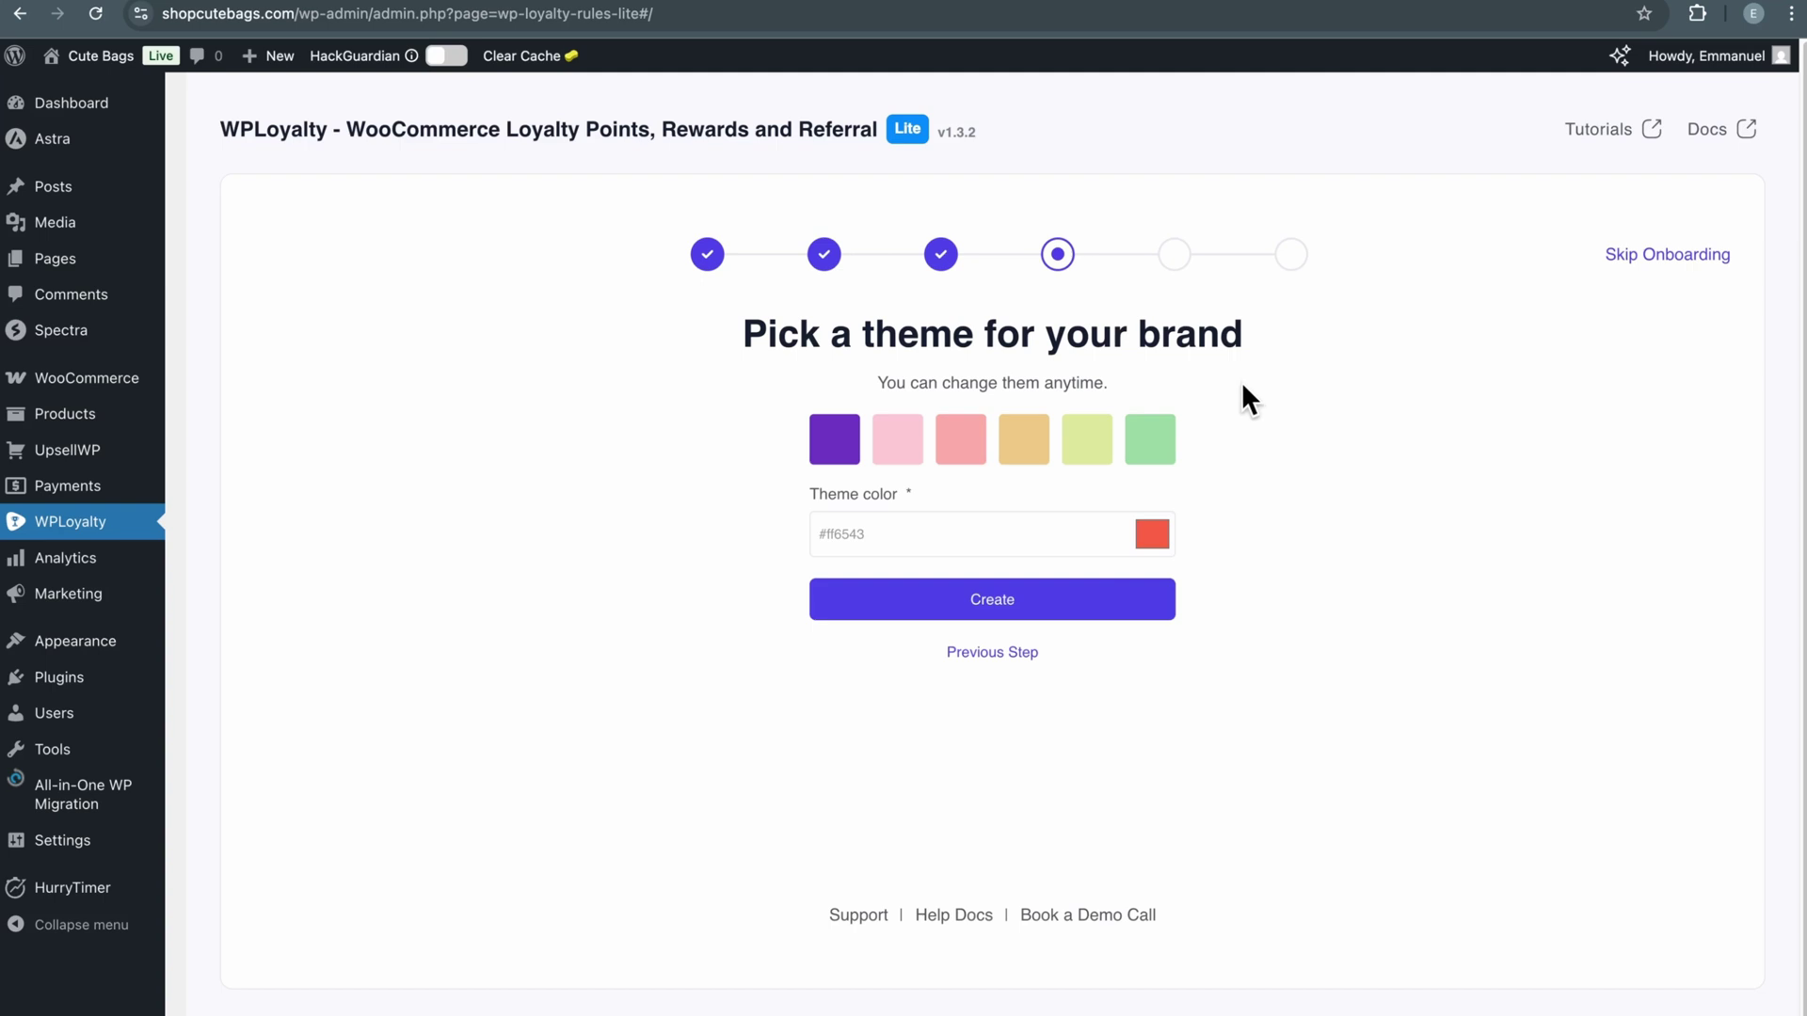
click(1004, 603)
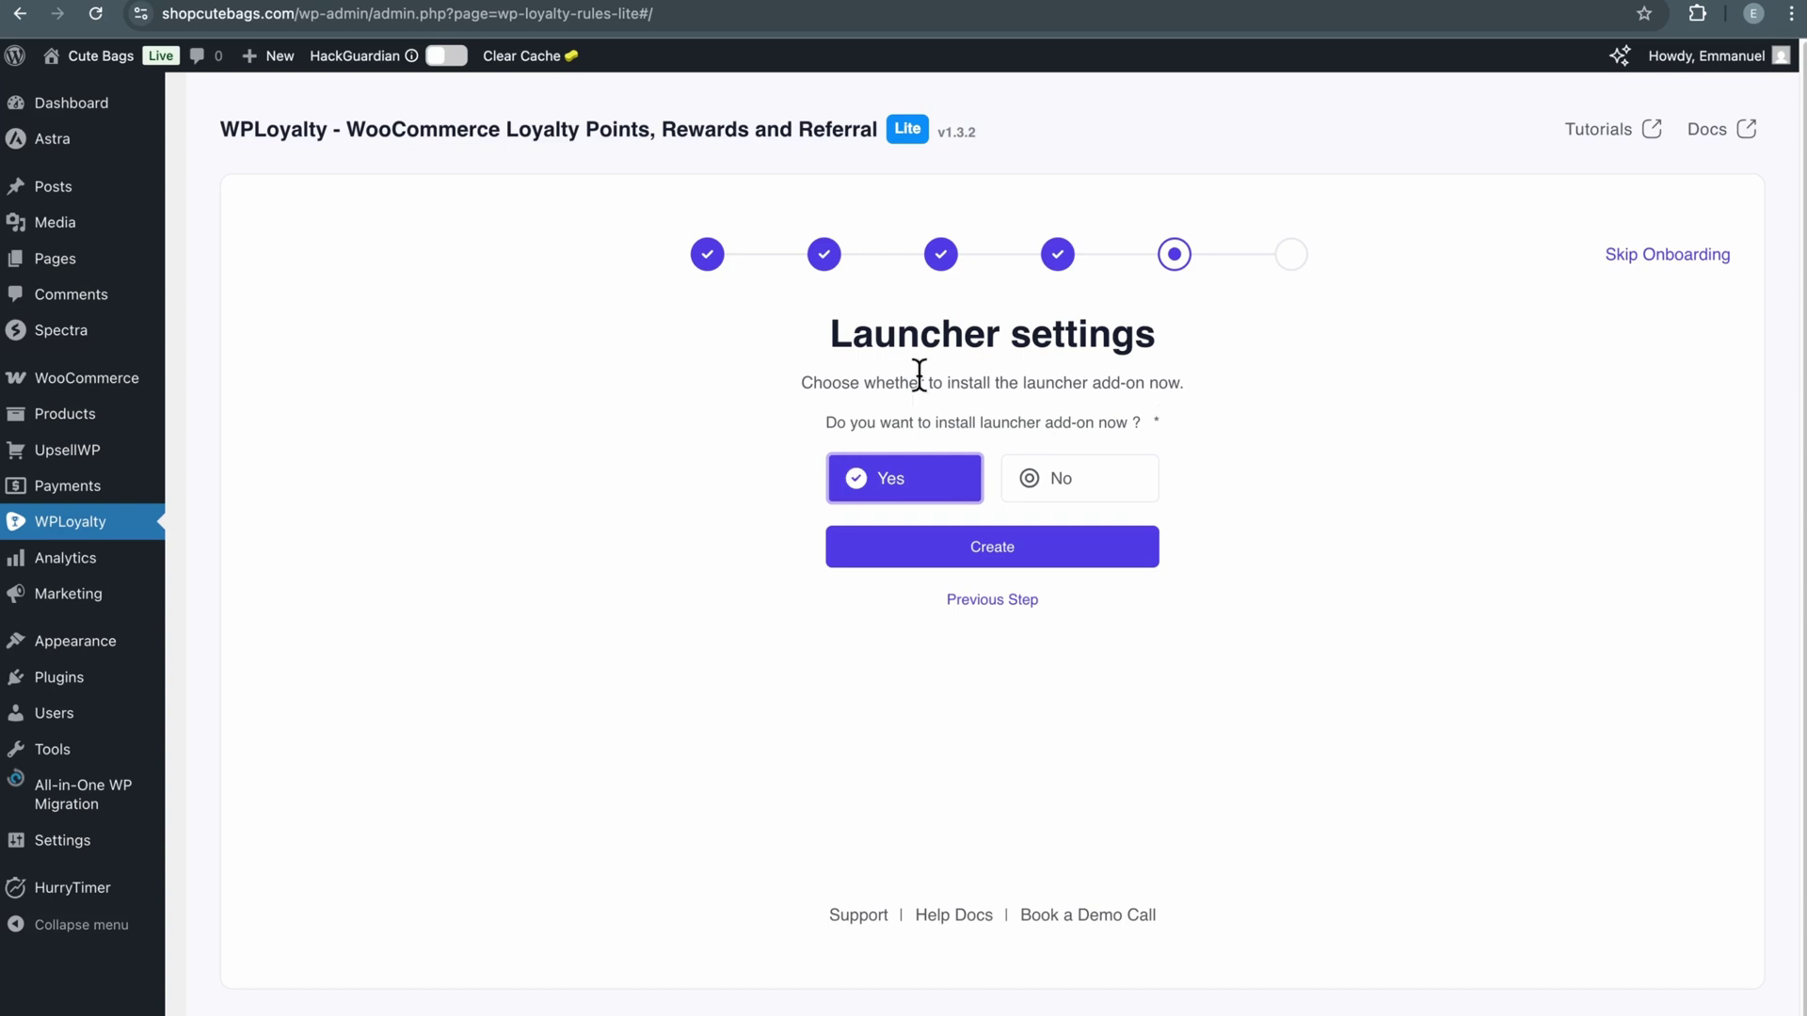
Keep the launcher add-on, confirm the setup summary, and launch the WPLoyalty dashboard.
click(991, 546)
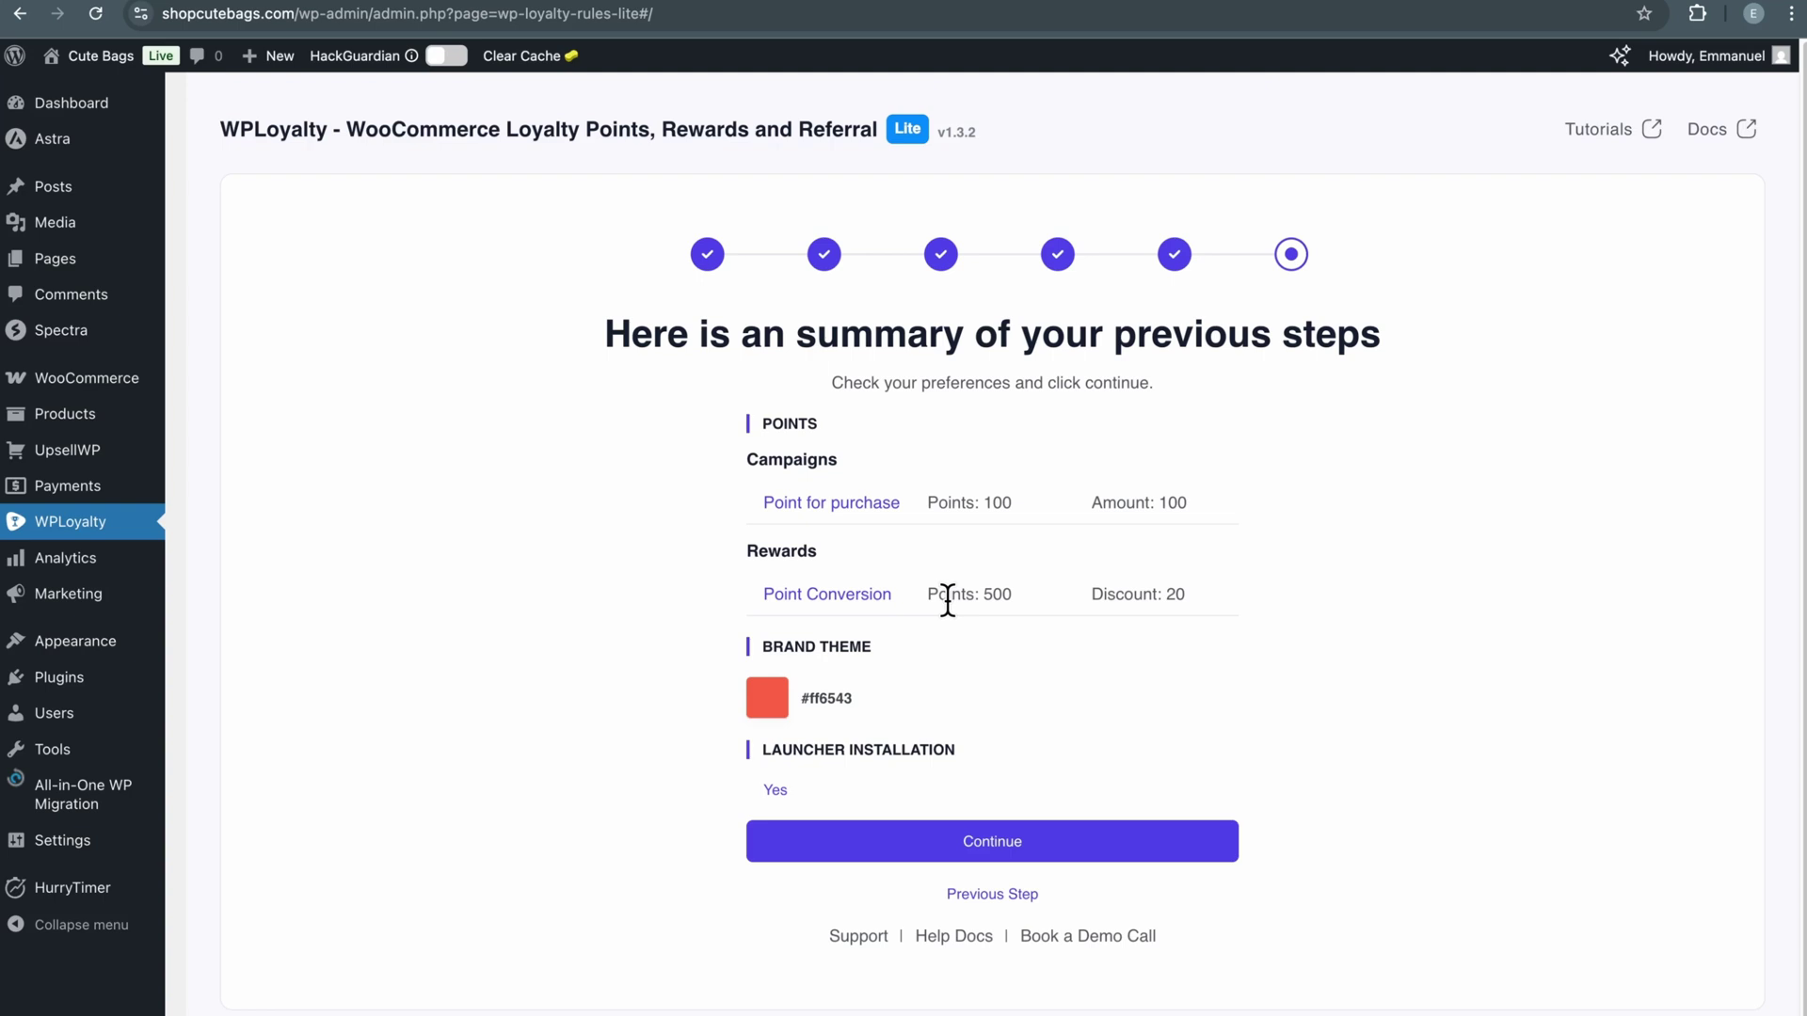
click(980, 858)
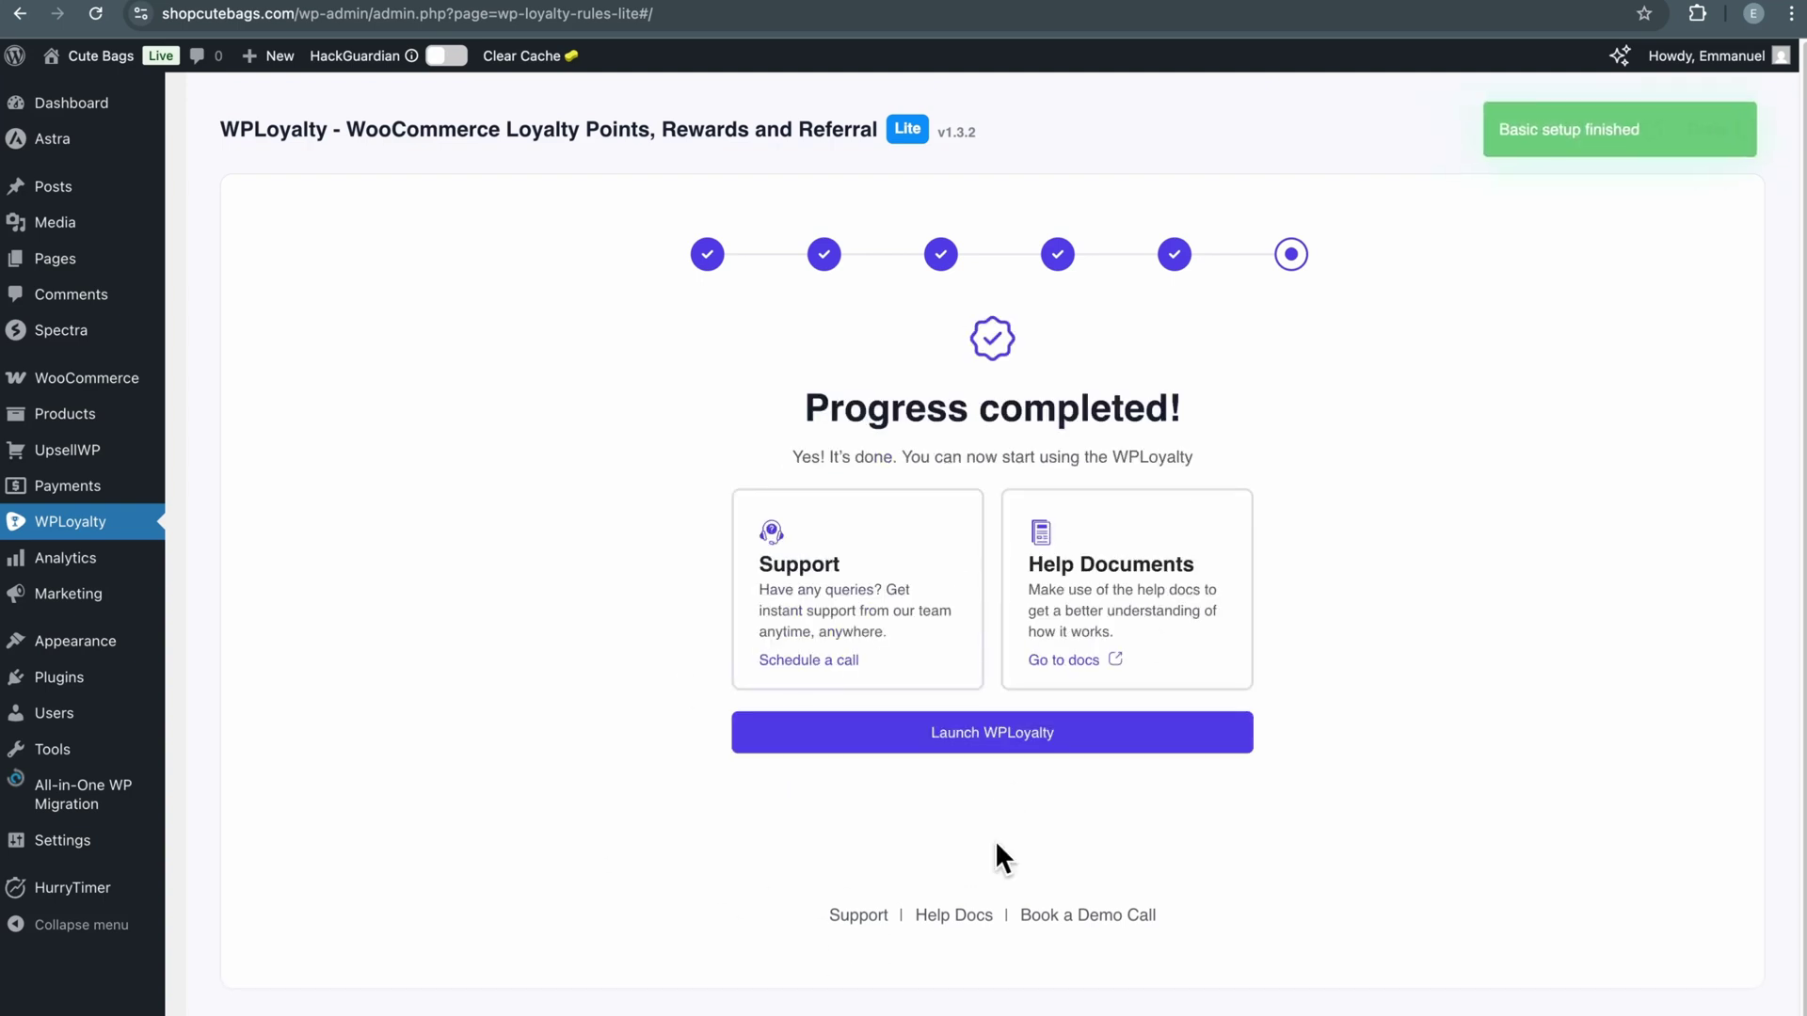
click(980, 746)
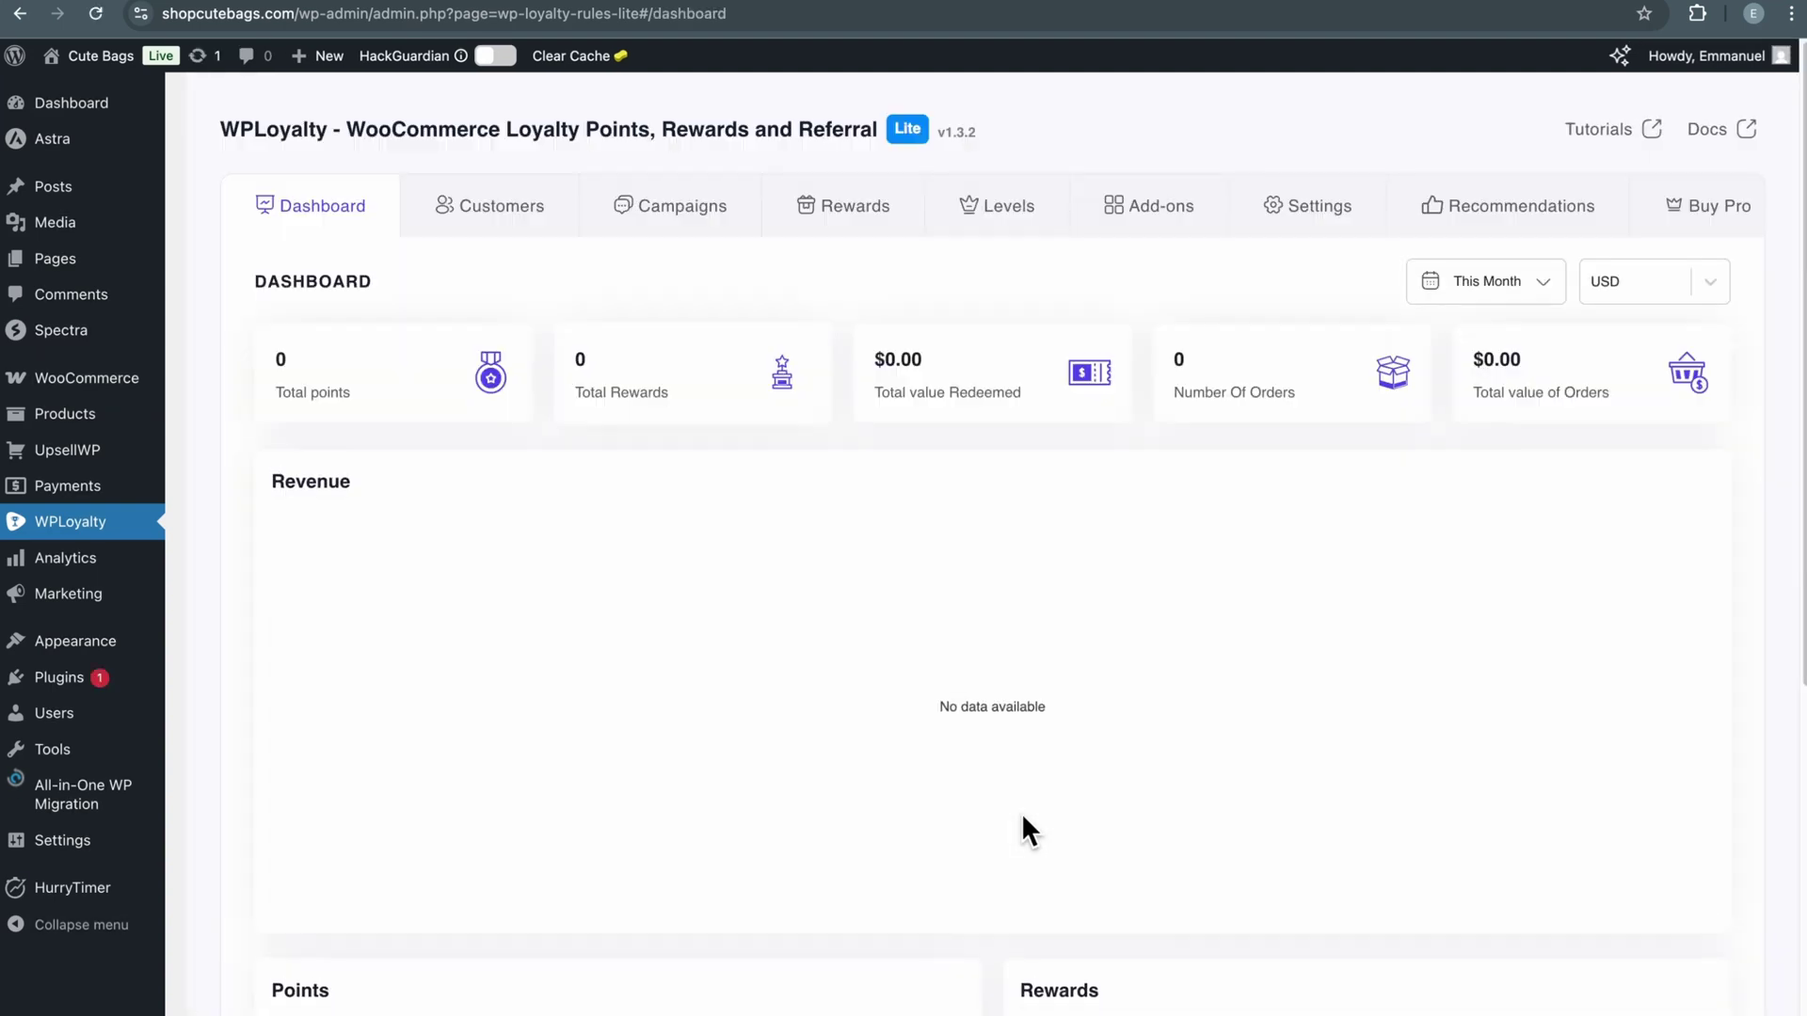
Reload the Cute Bags storefront and open its loyalty rewards popup.
click(491, 28)
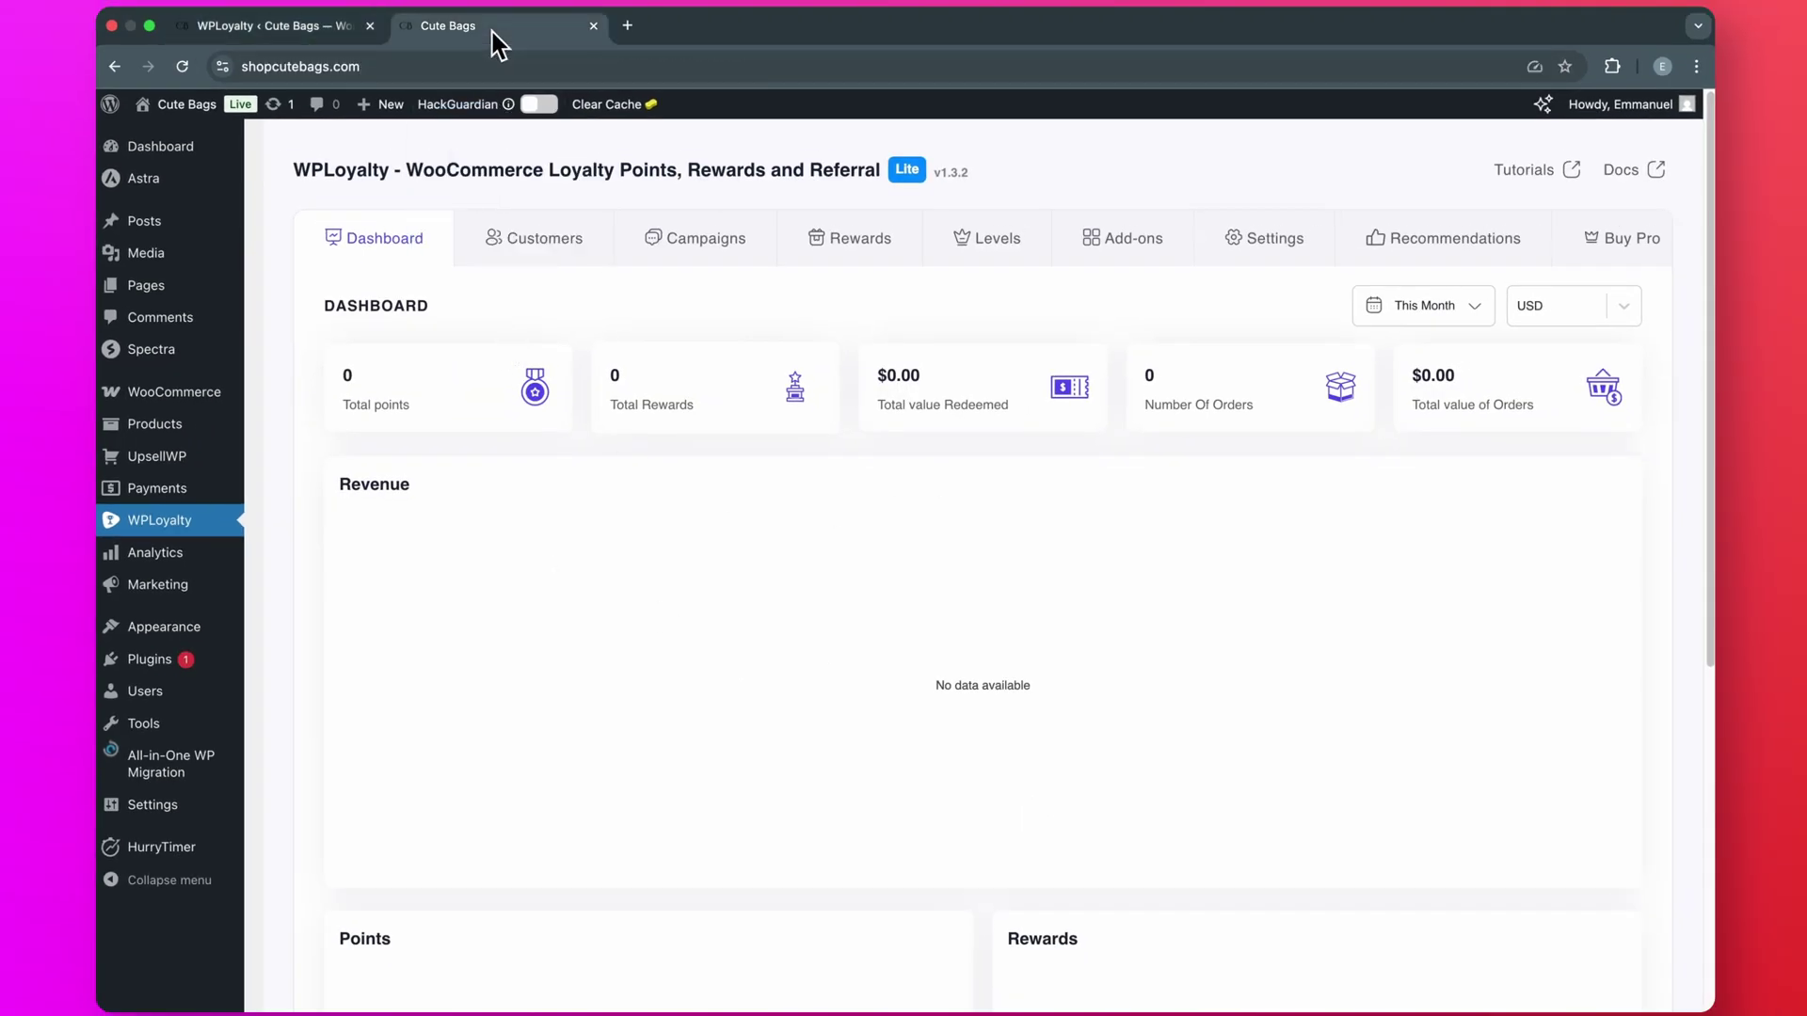
click(182, 66)
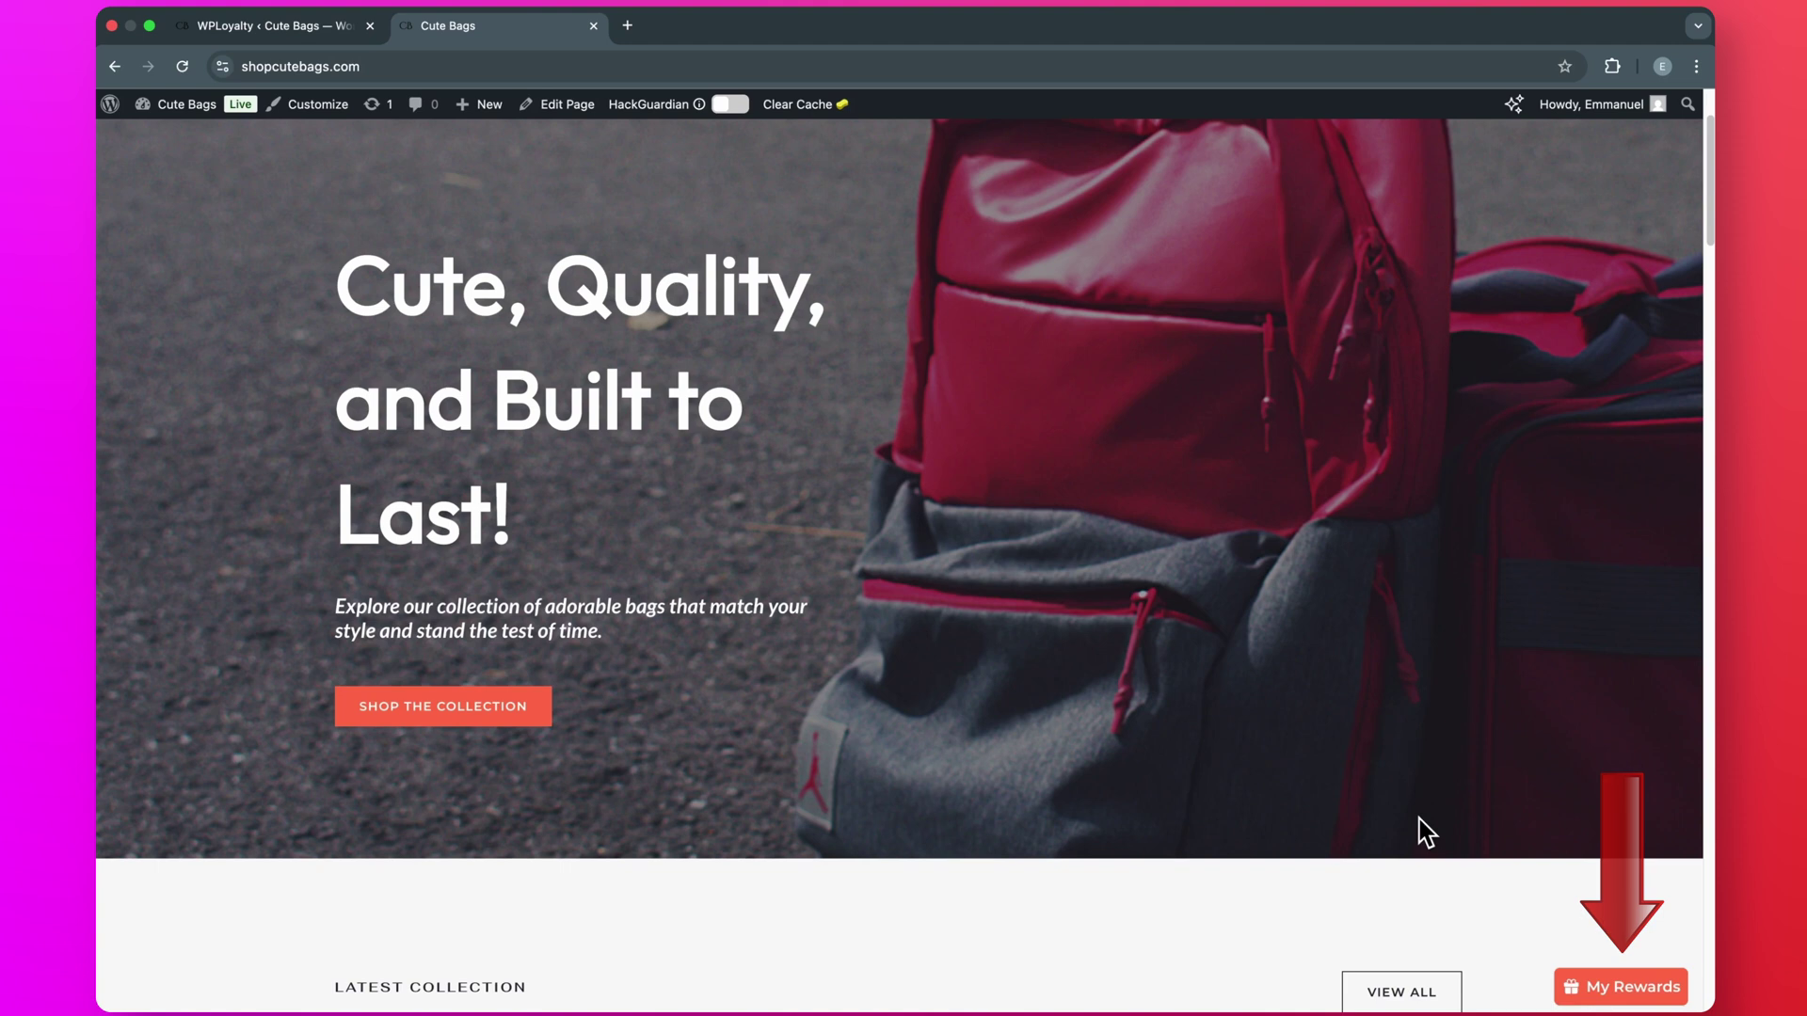
click(1590, 999)
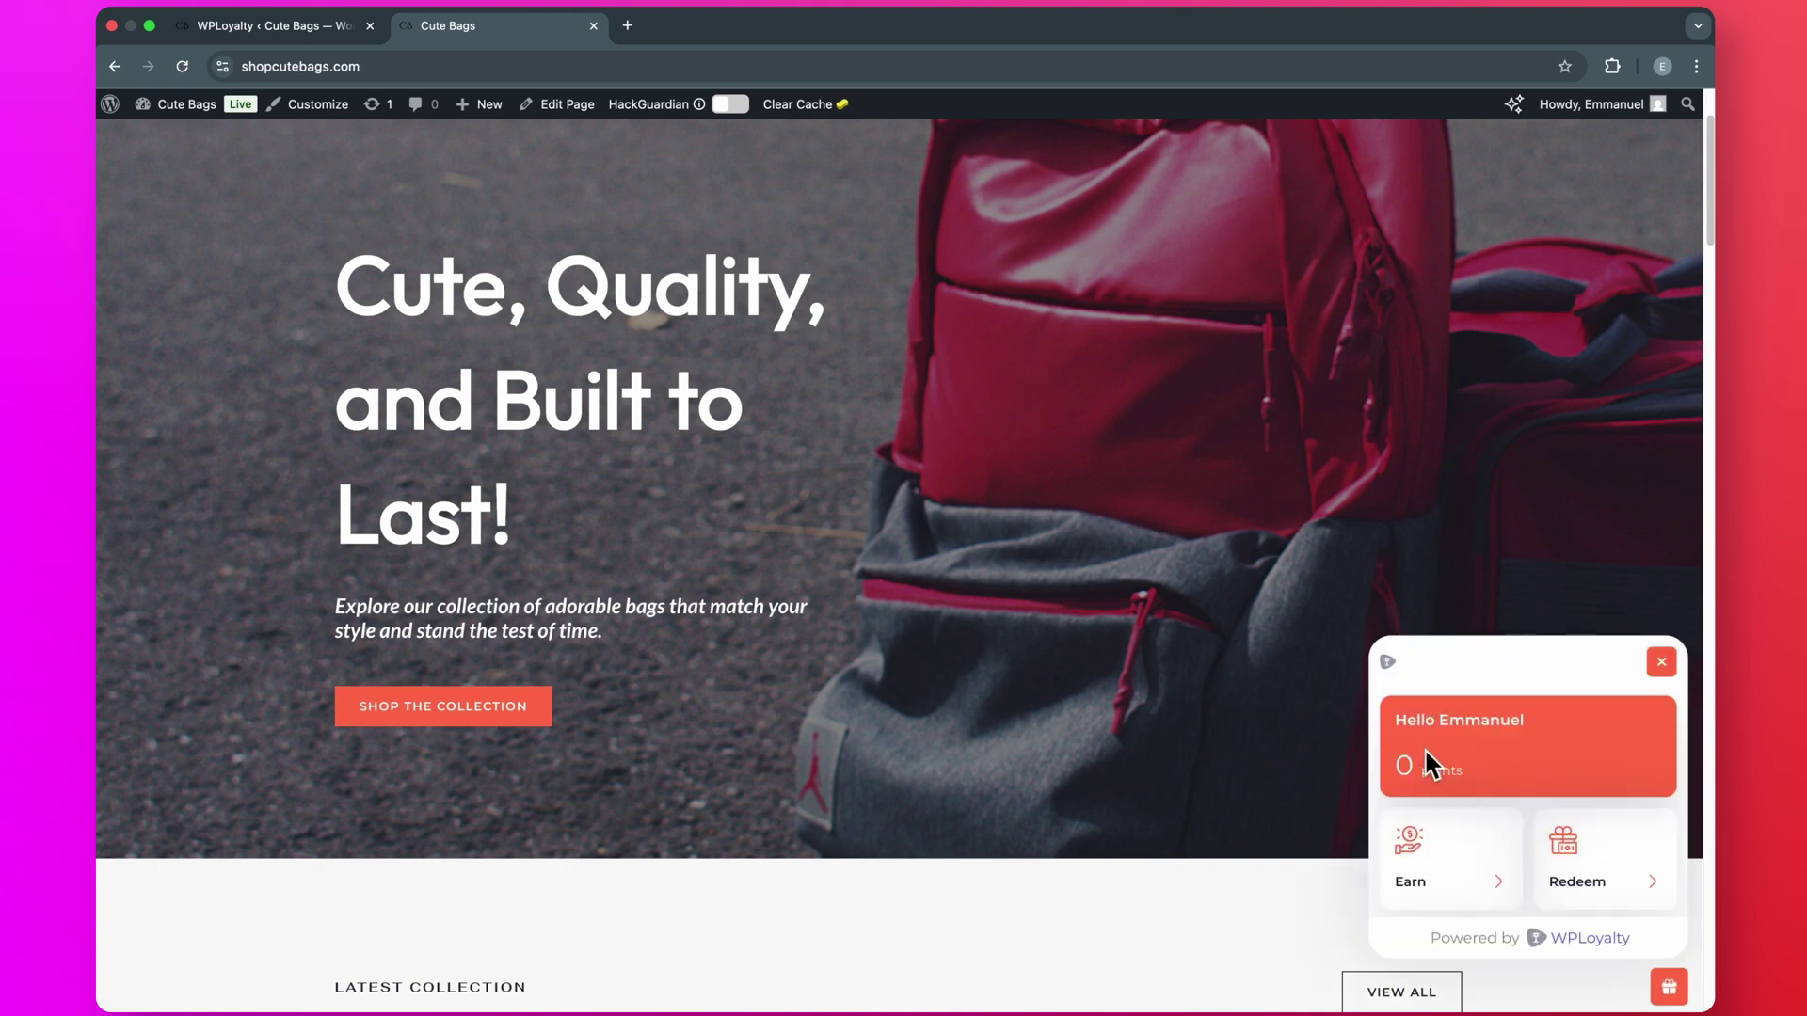
drag(1410, 767, 1502, 776)
Review the widget's Point For Purchase earning details, then return to its home view.
click(1475, 877)
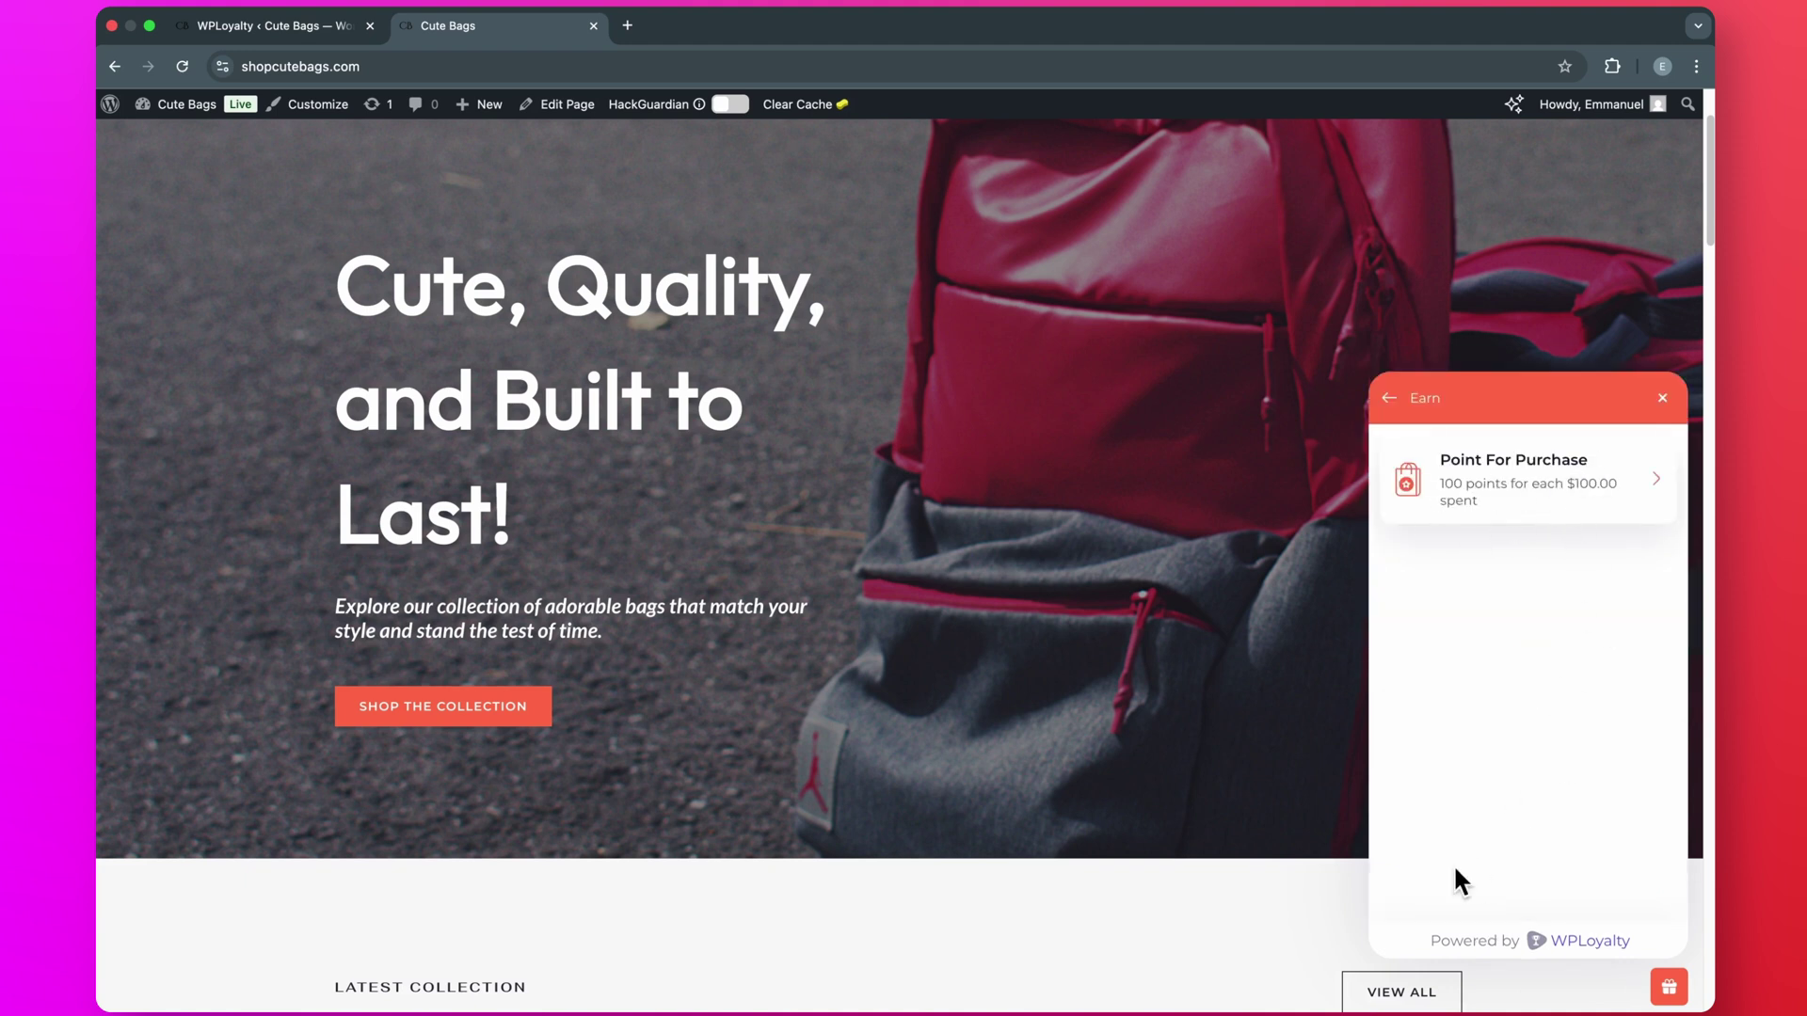
click(1526, 487)
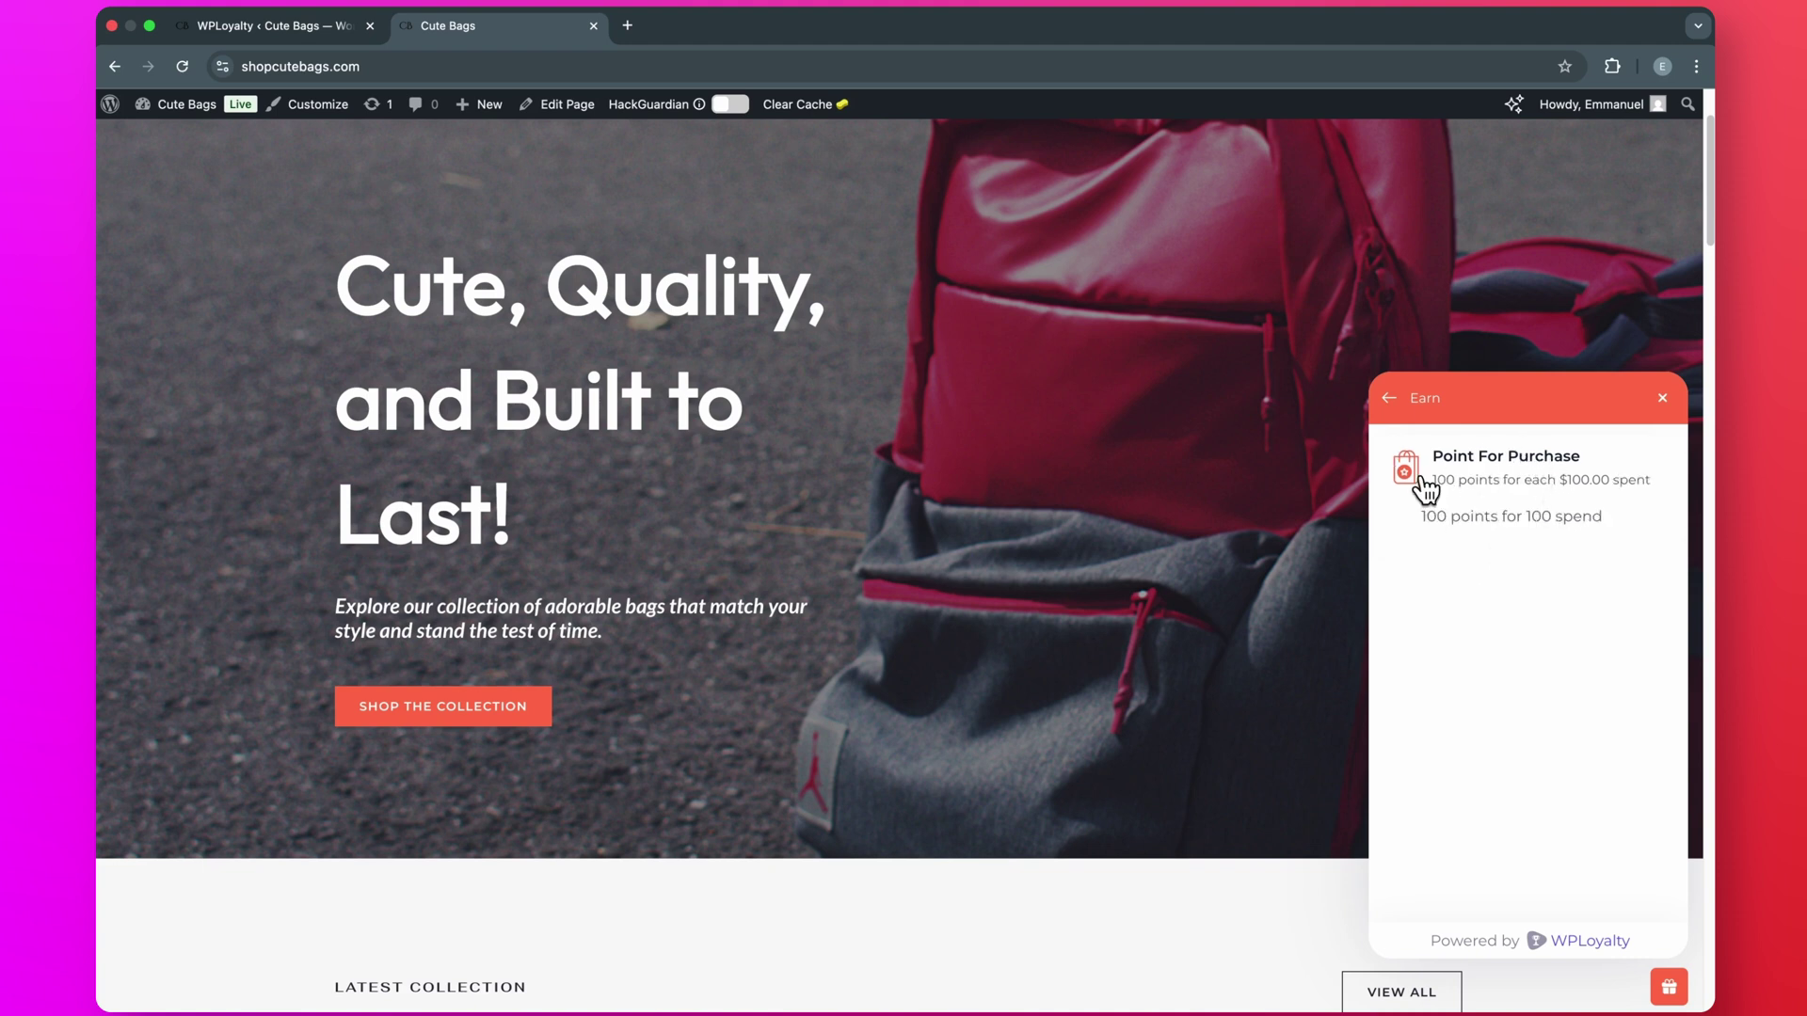
drag(1421, 478, 1594, 556)
click(1393, 400)
click(1396, 404)
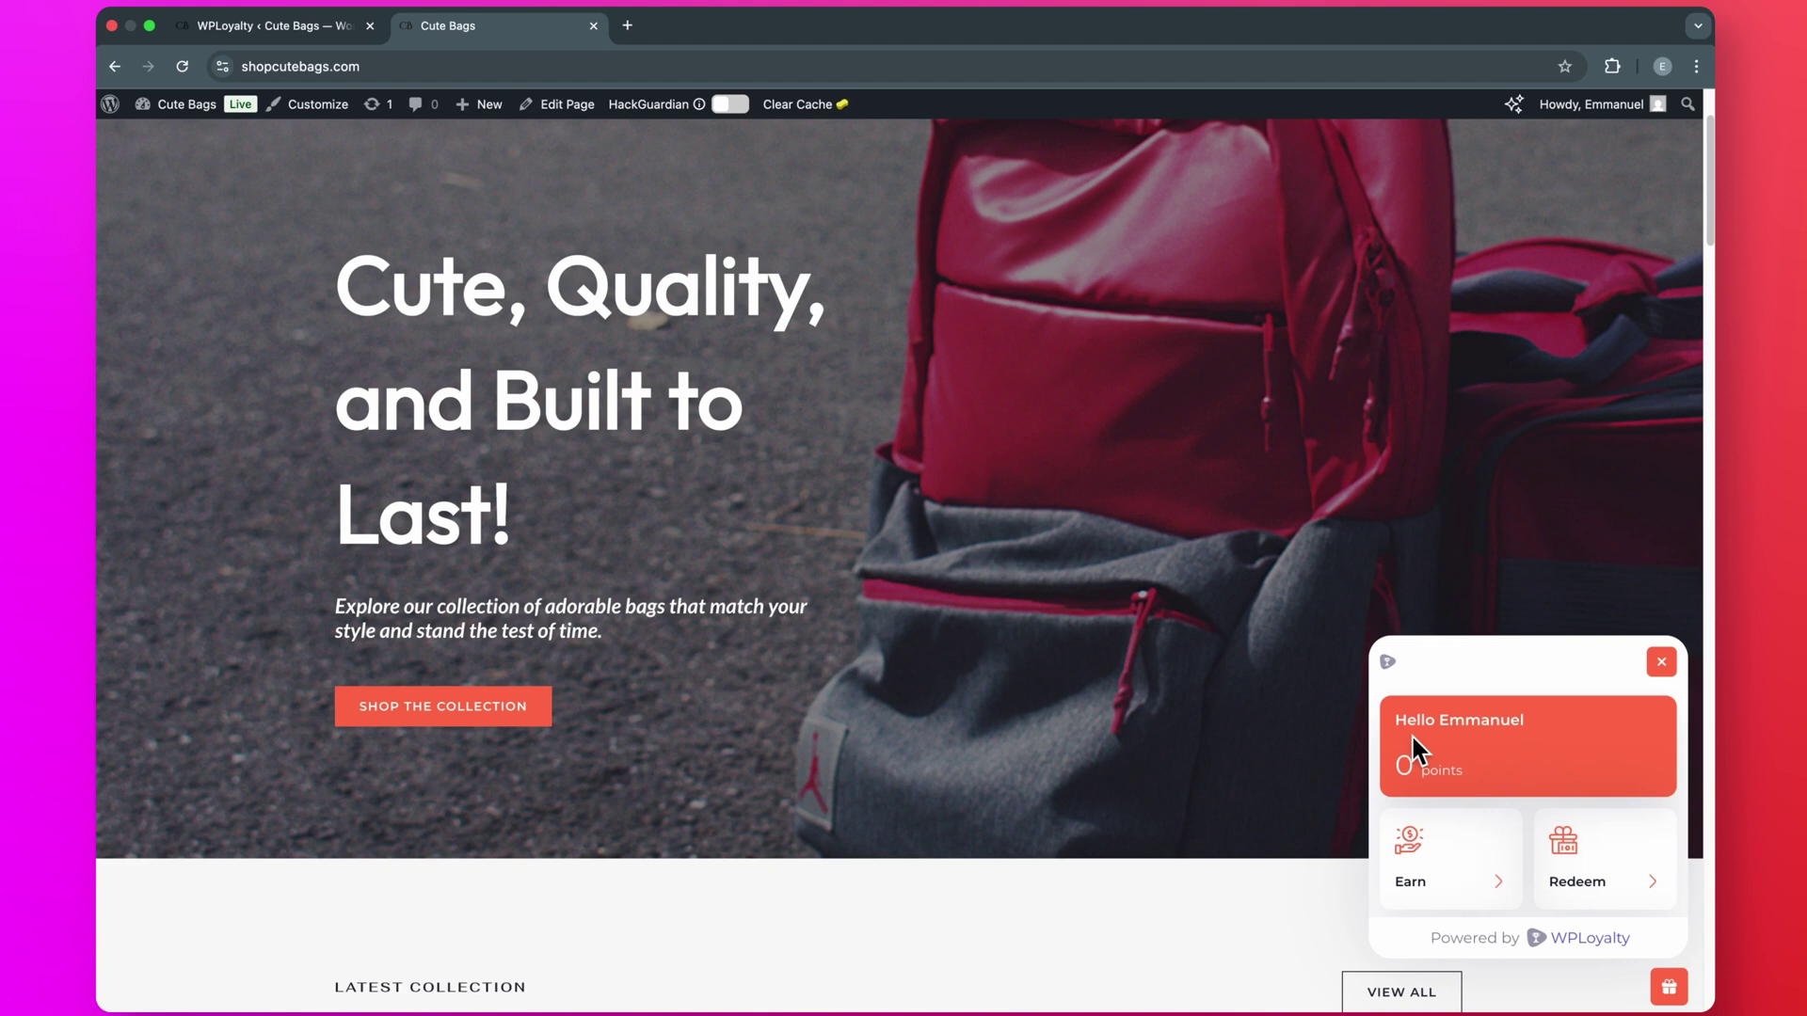
scroll(1515, 800, up, 2)
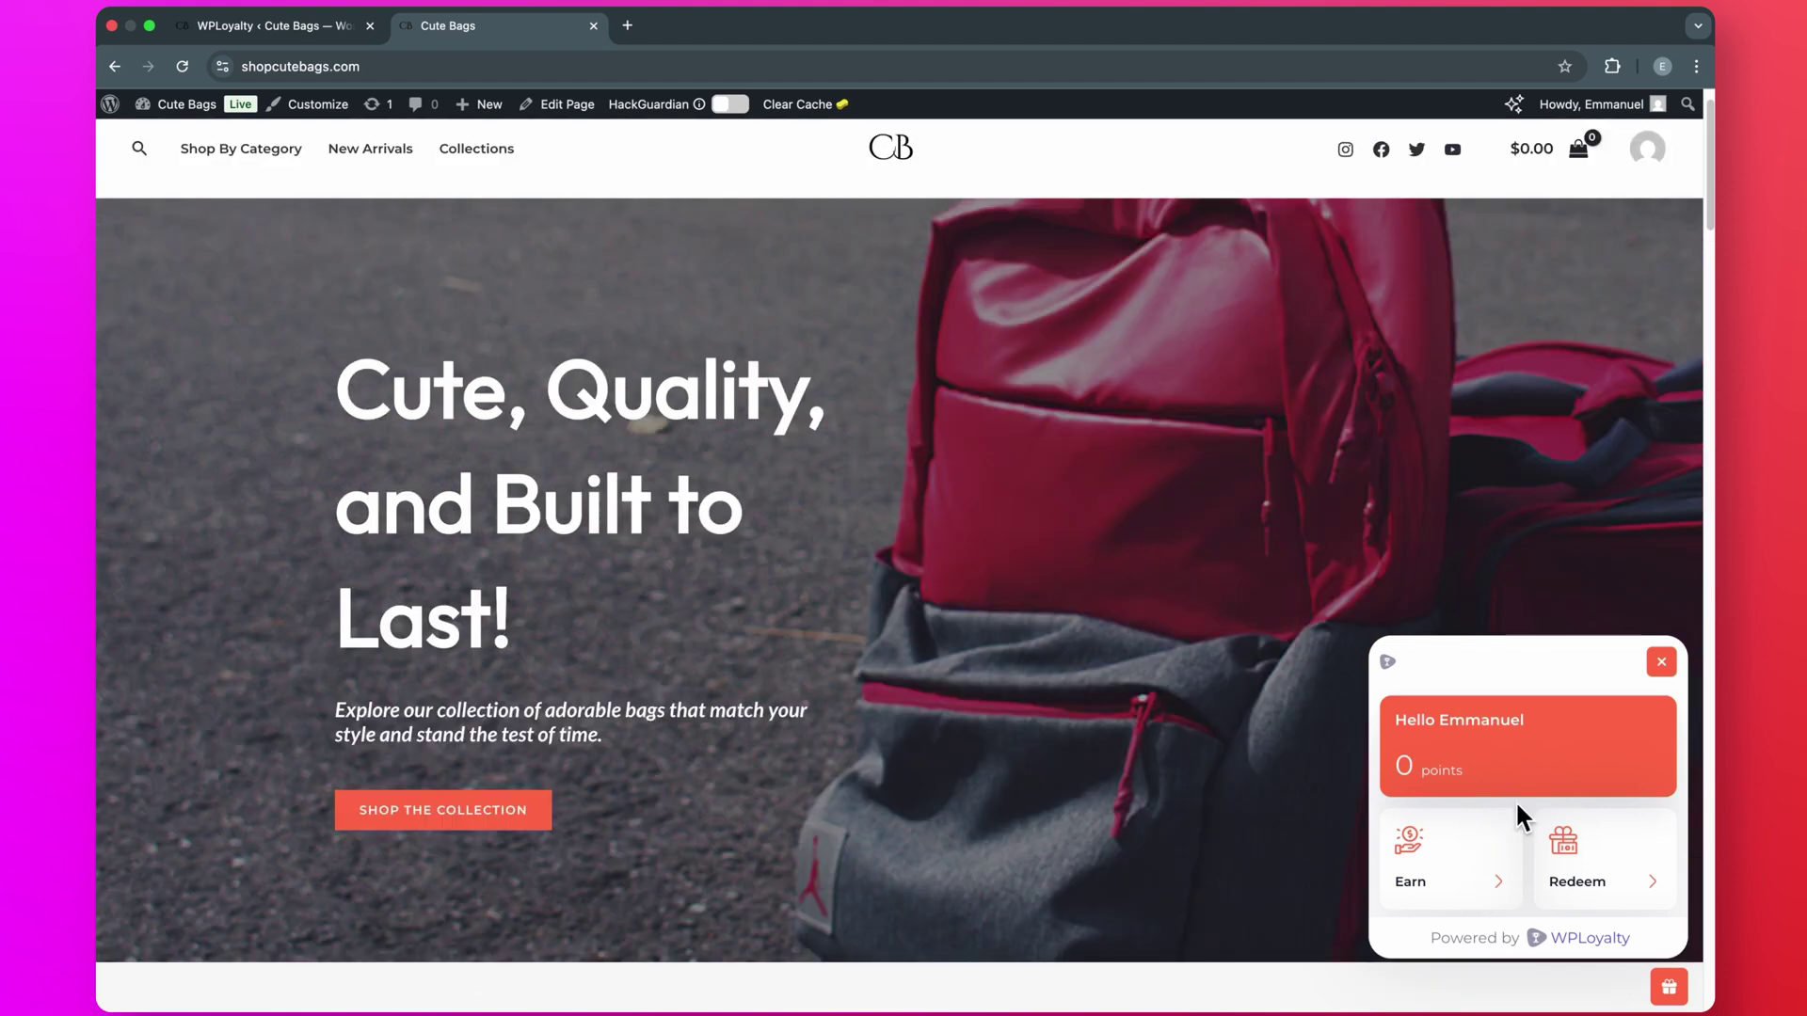
Check the redeemable and owned rewards, which show none yet, then close the widget.
click(1583, 864)
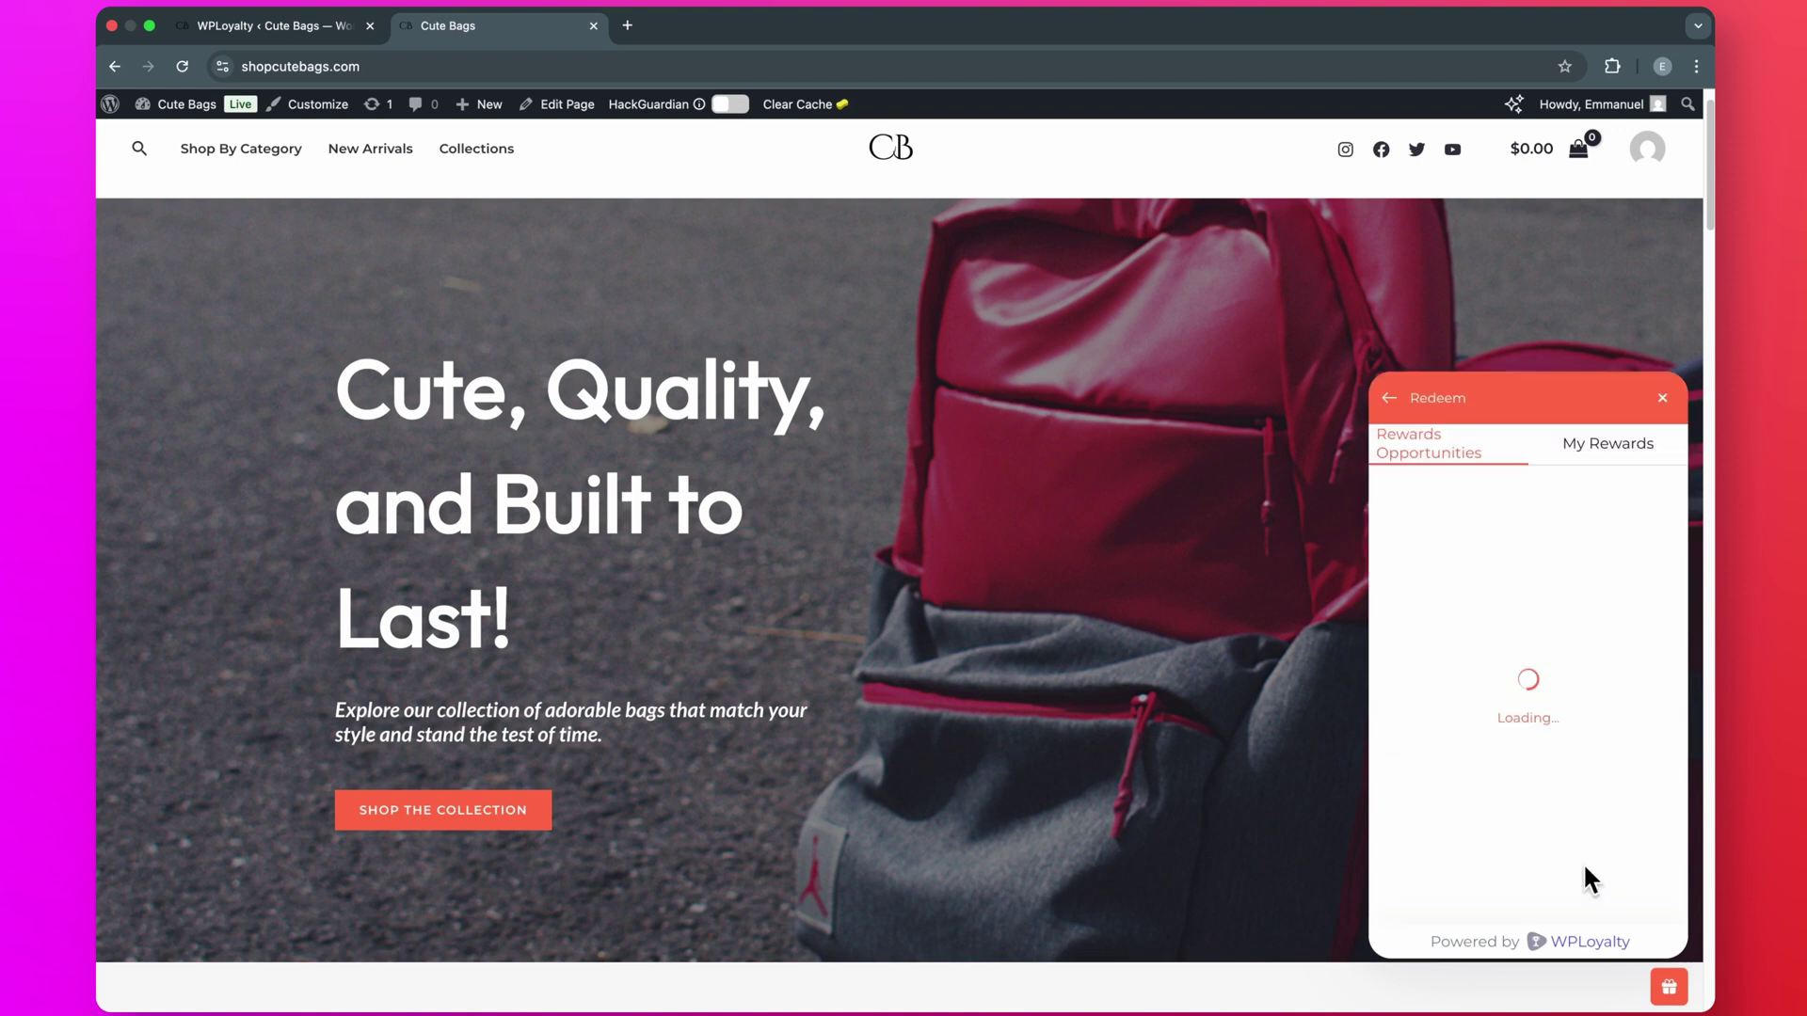
click(1605, 450)
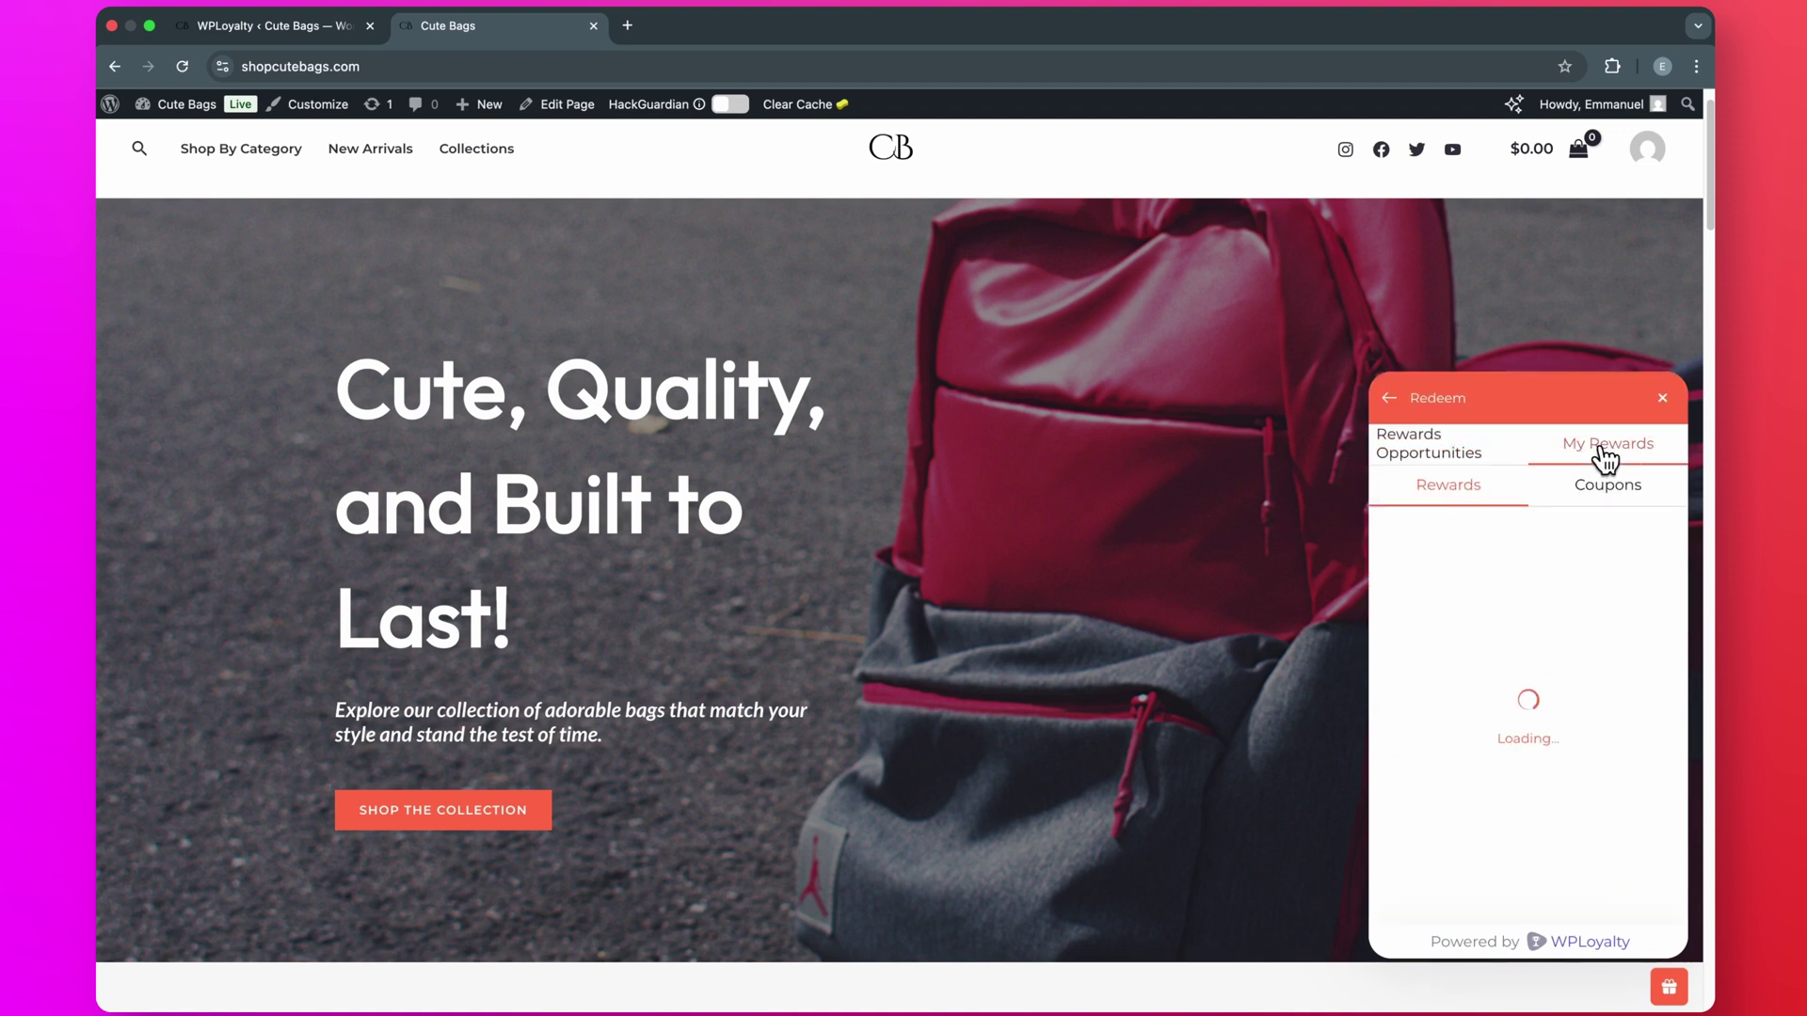
click(1662, 397)
click(1660, 664)
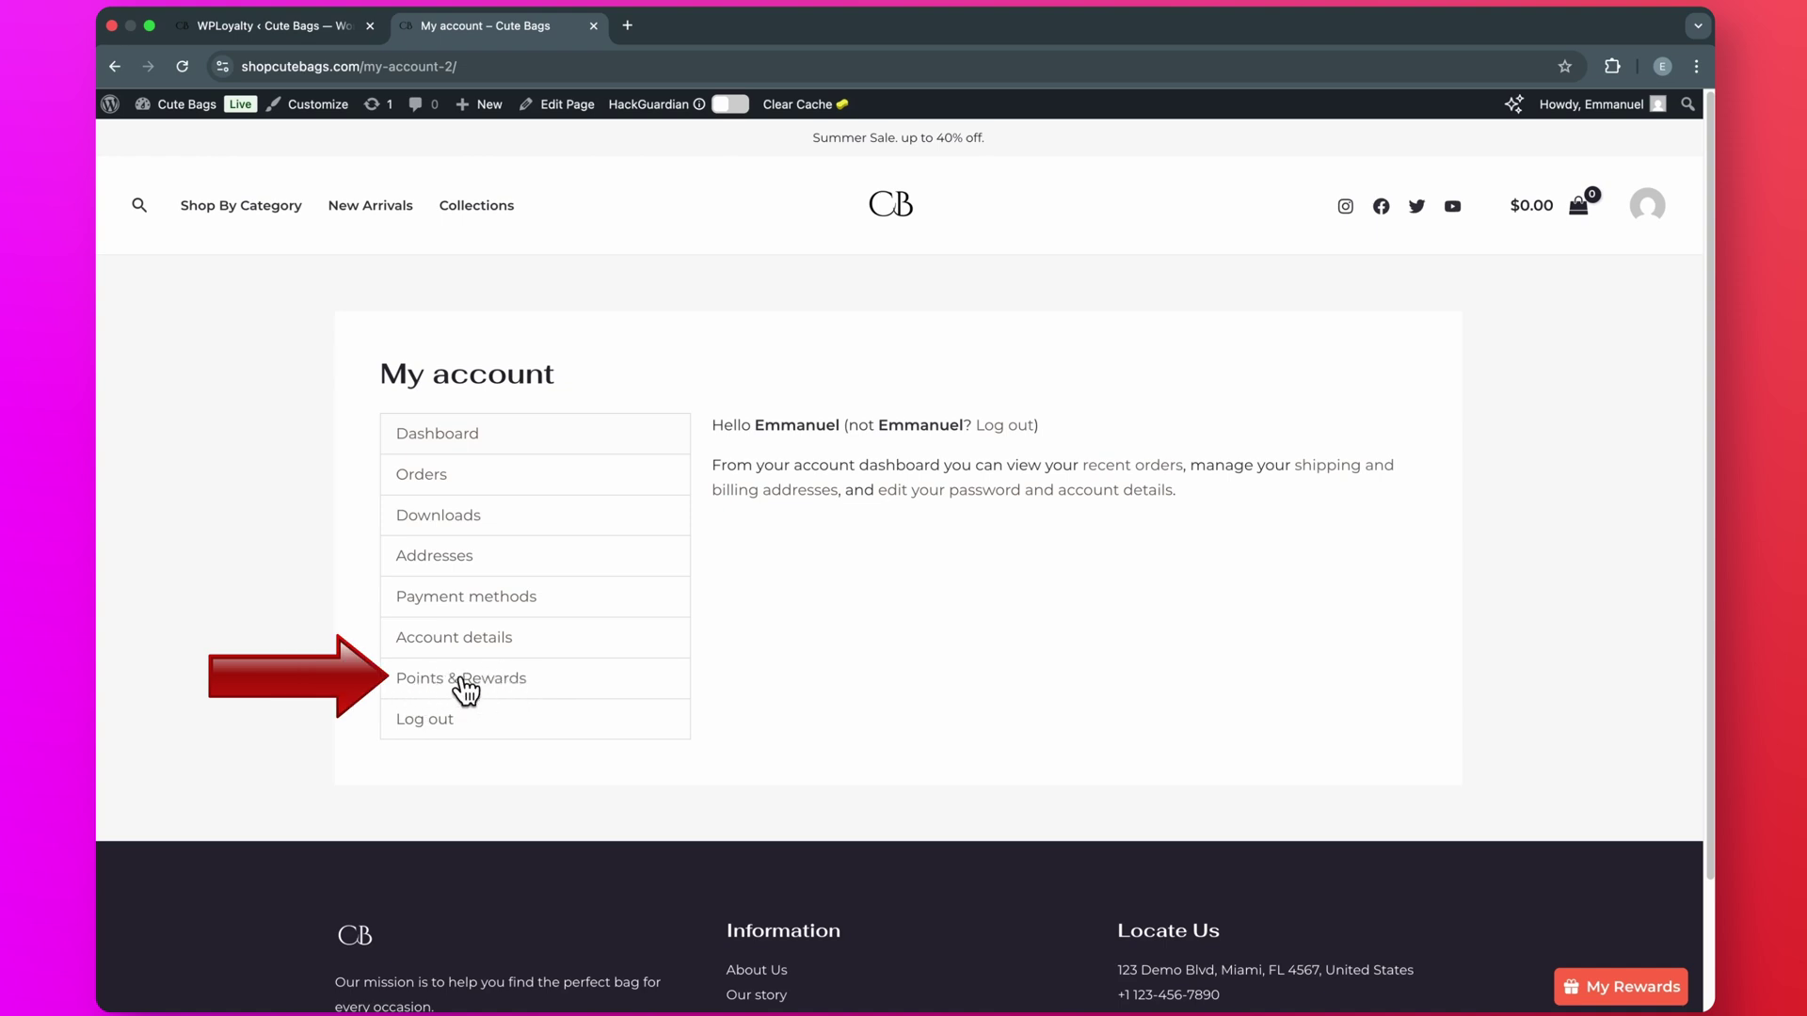
Review the account's Points & Rewards page.
click(461, 687)
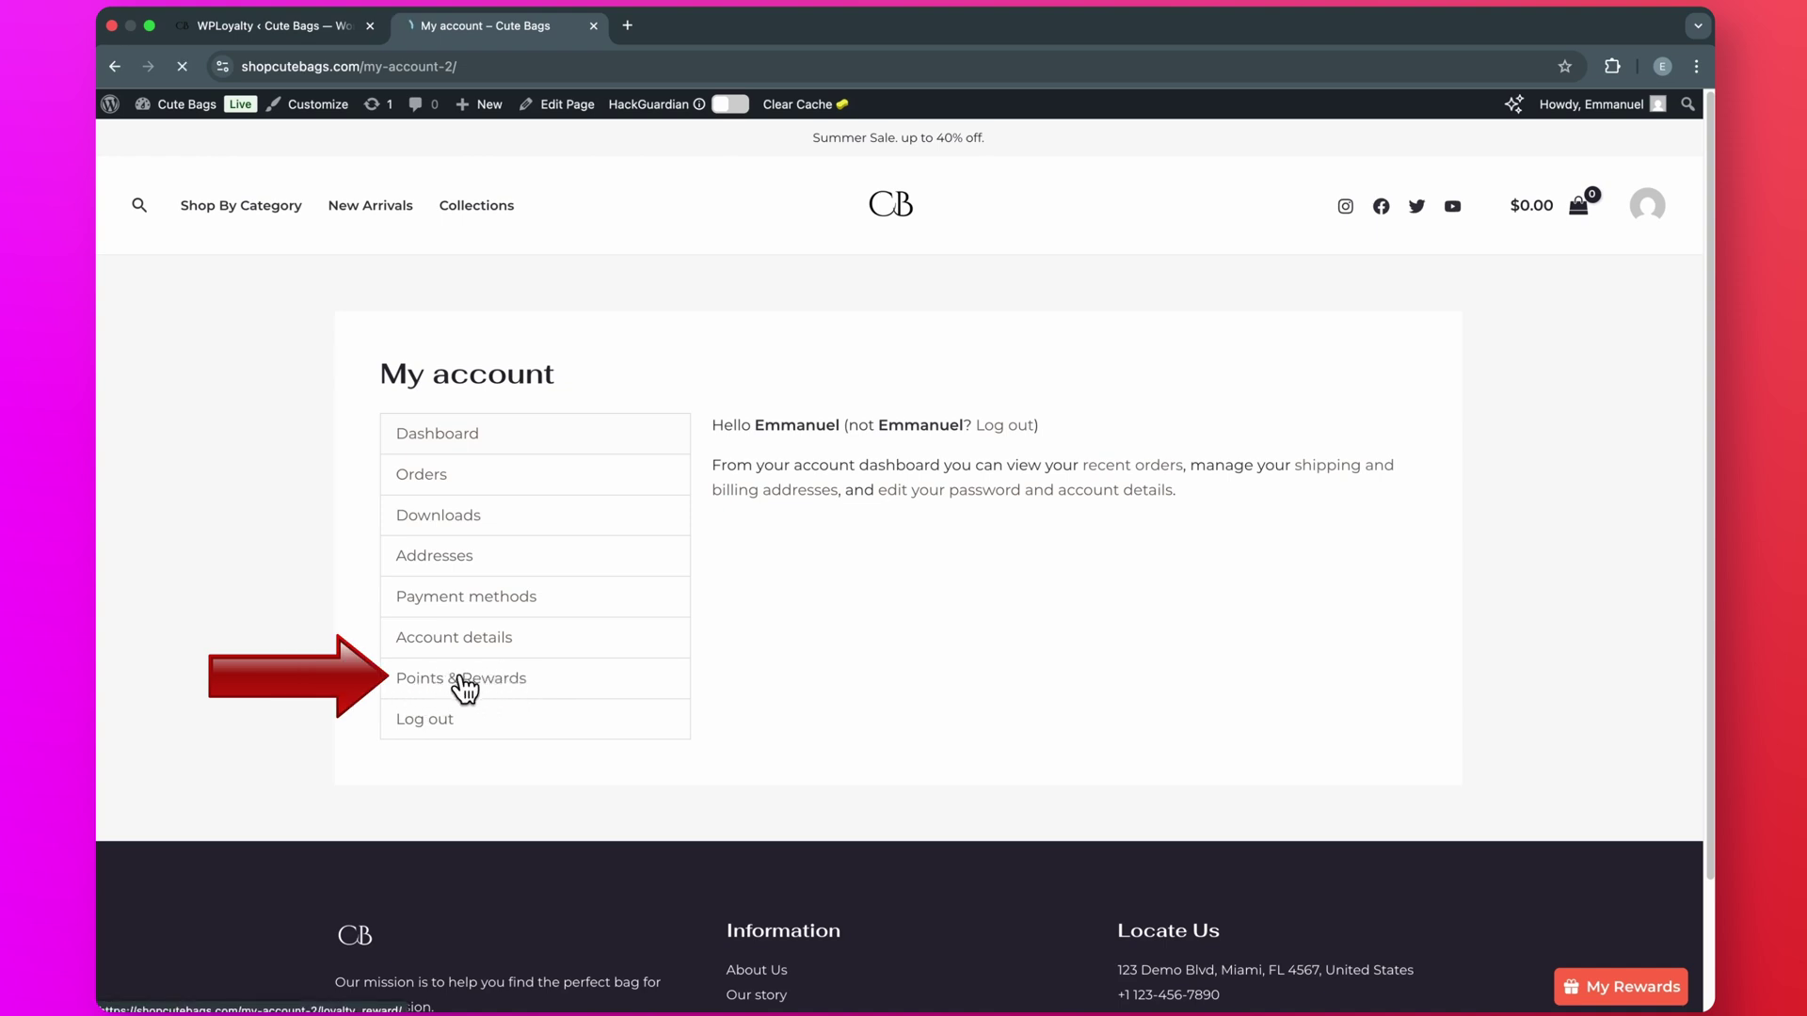
scroll(1101, 762, down, 4)
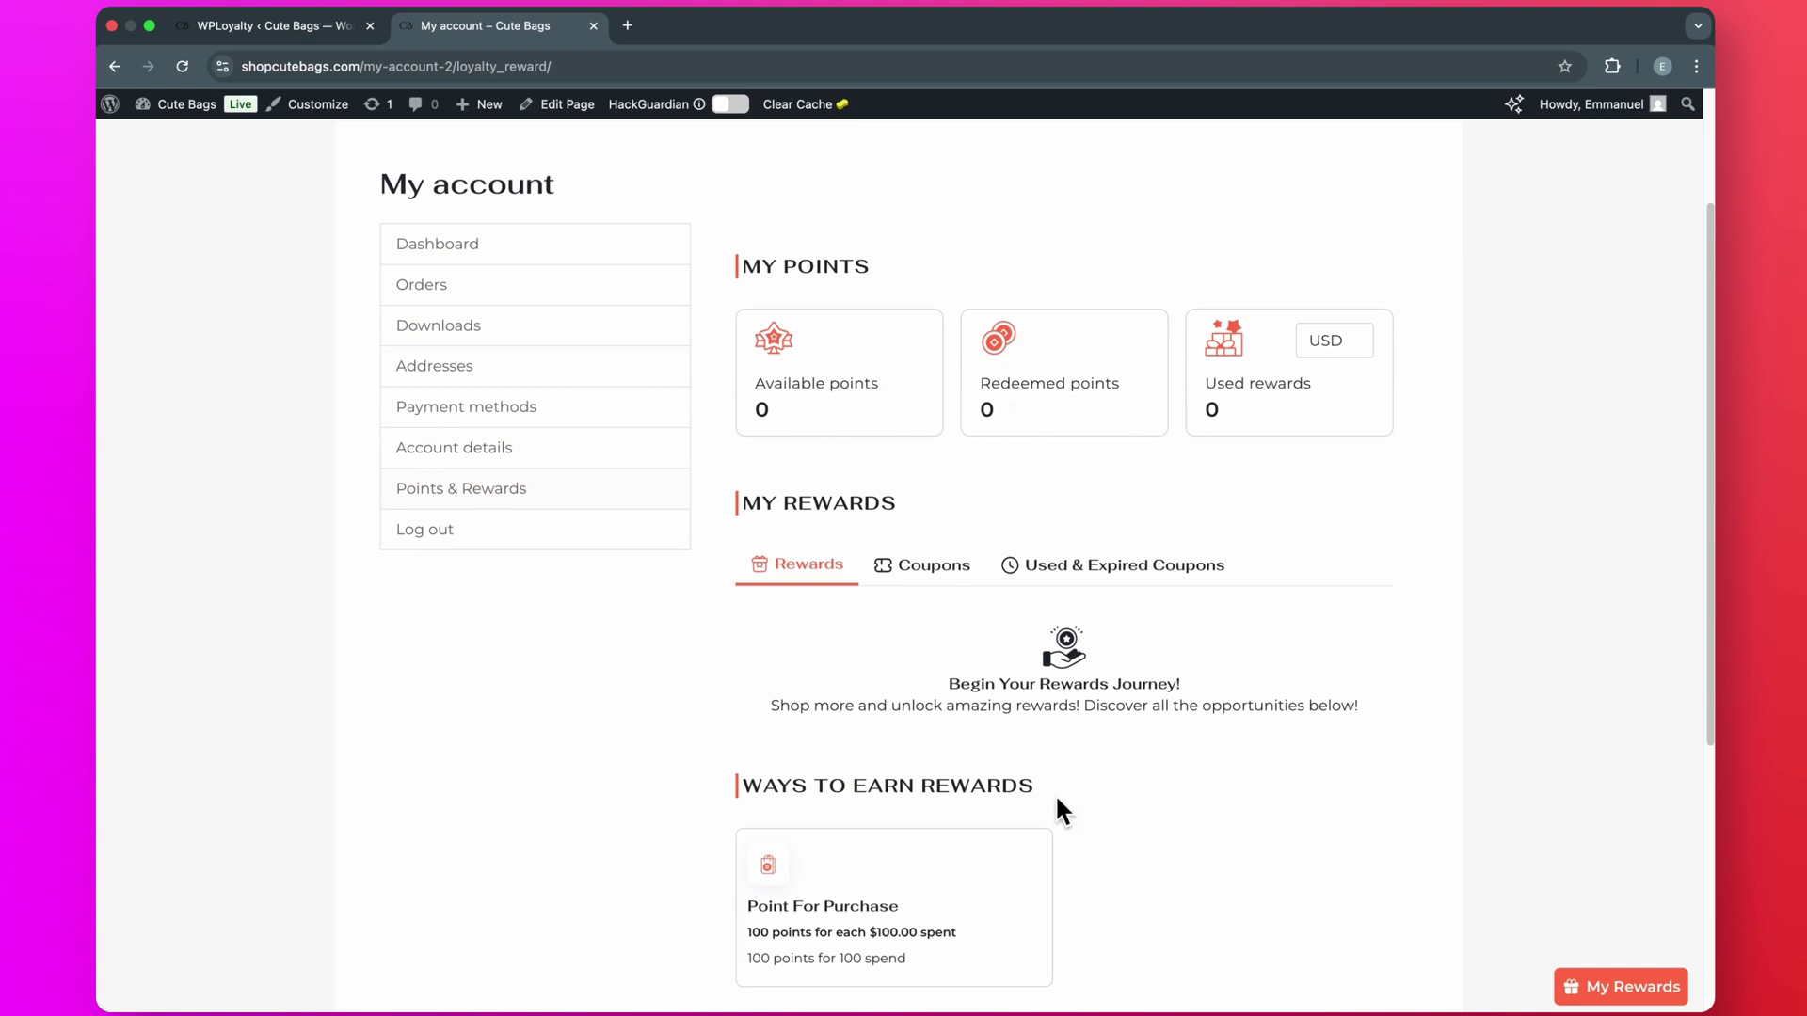
scroll(1053, 793, down, 5)
scroll(1054, 793, up, 2)
scroll(1056, 798, up, 5)
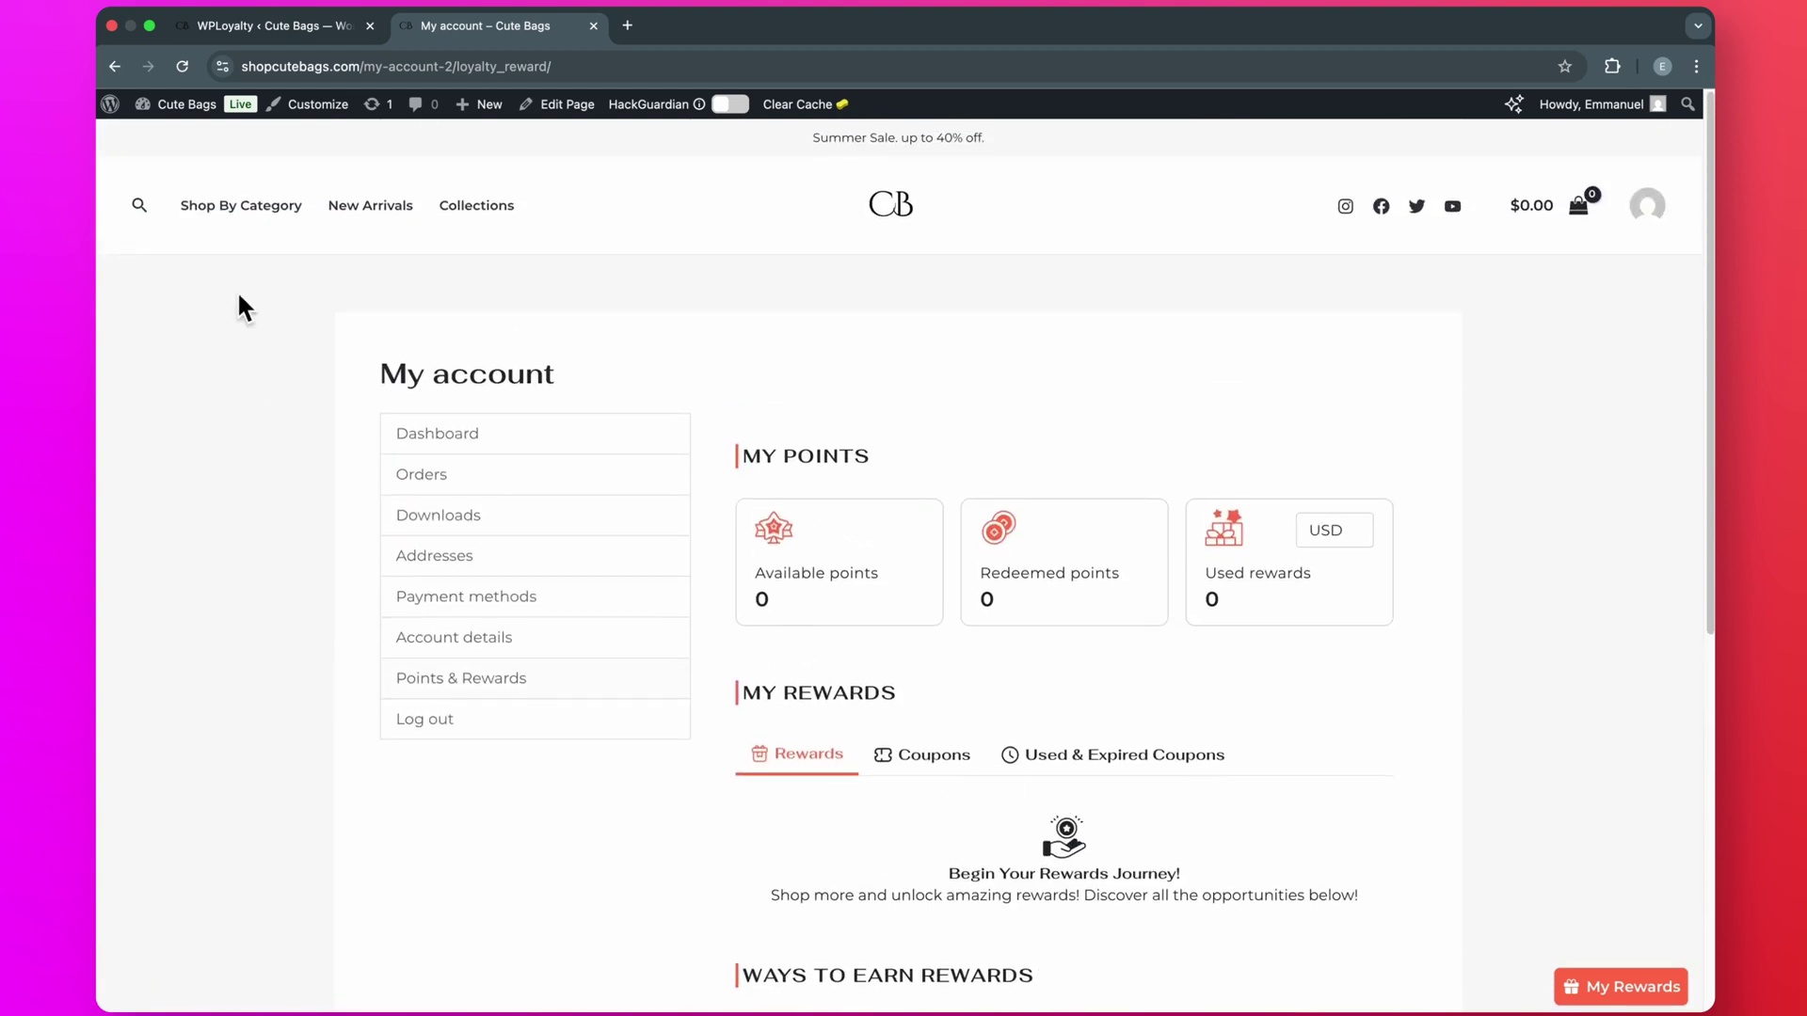
Add the Augus Leather Messenger Shoulder Crossbody Bag to the cart from the shop listing.
click(215, 205)
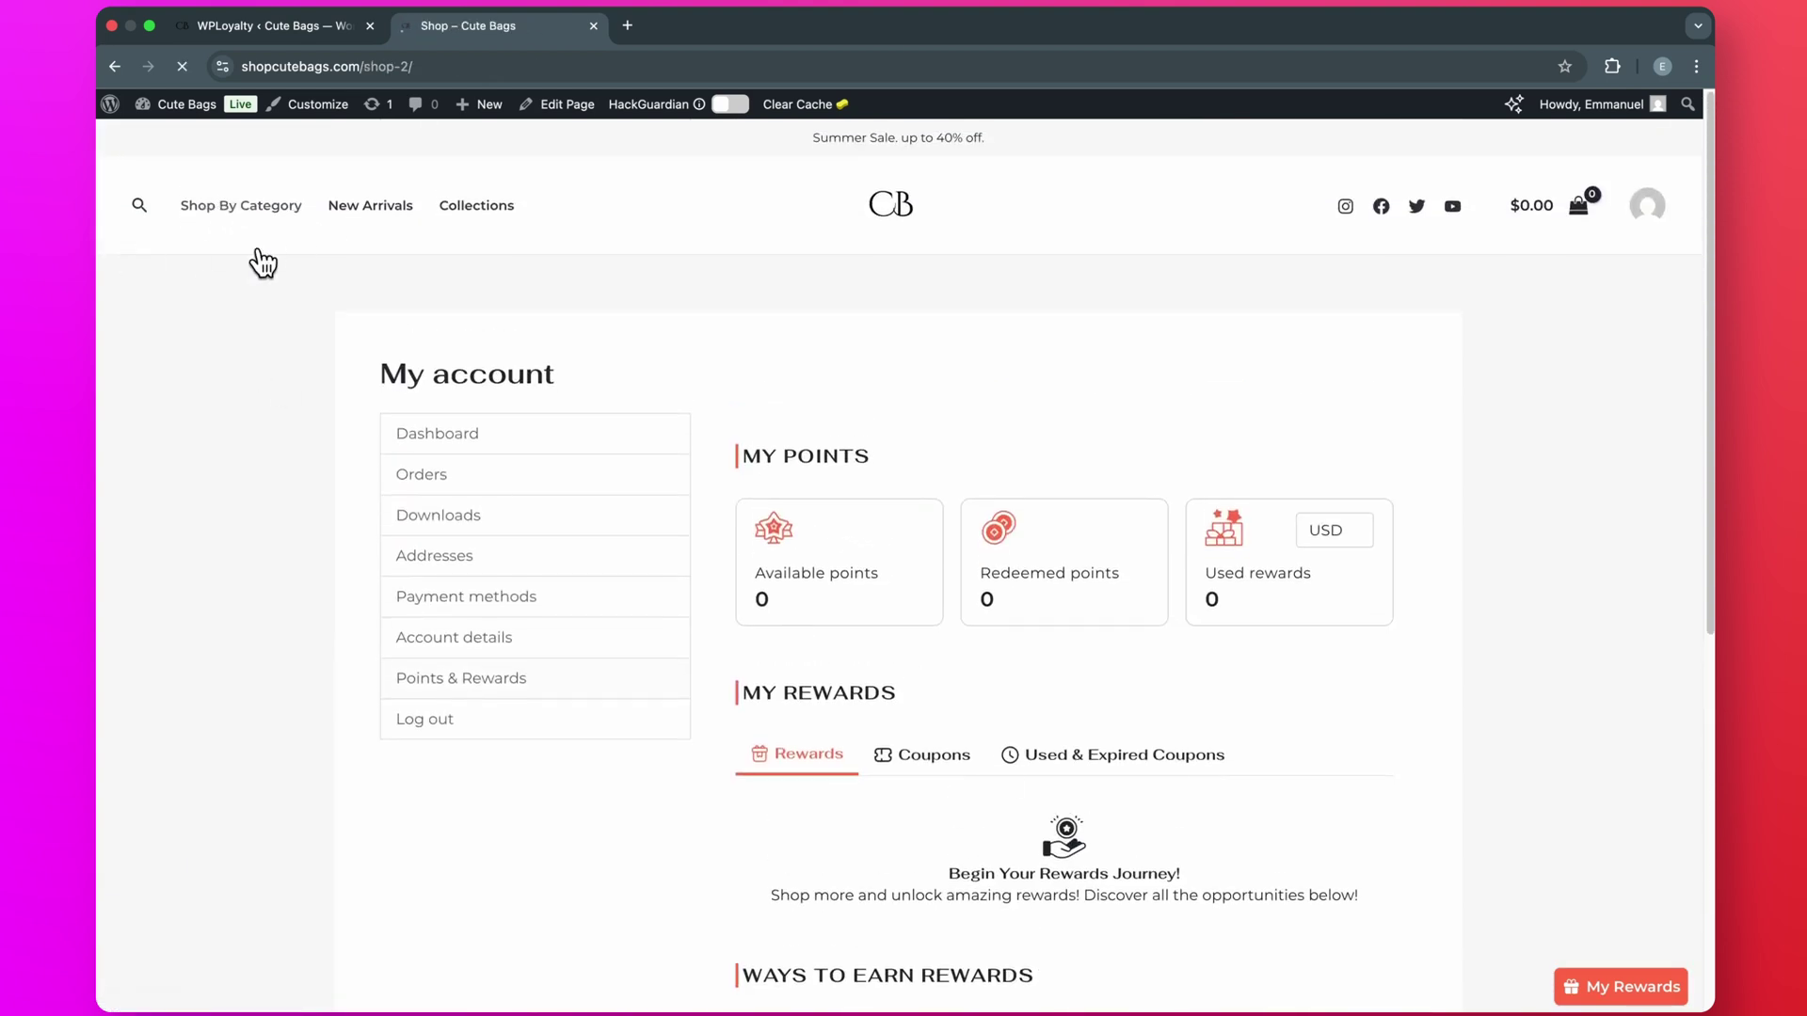
scroll(758, 847, down, 3)
click(739, 828)
click(1056, 649)
Open the cart with the $620 bag and its 620-point notice, and proceed to checkout.
click(1322, 400)
scroll(1073, 752, down, 2)
scroll(846, 565, up, 1)
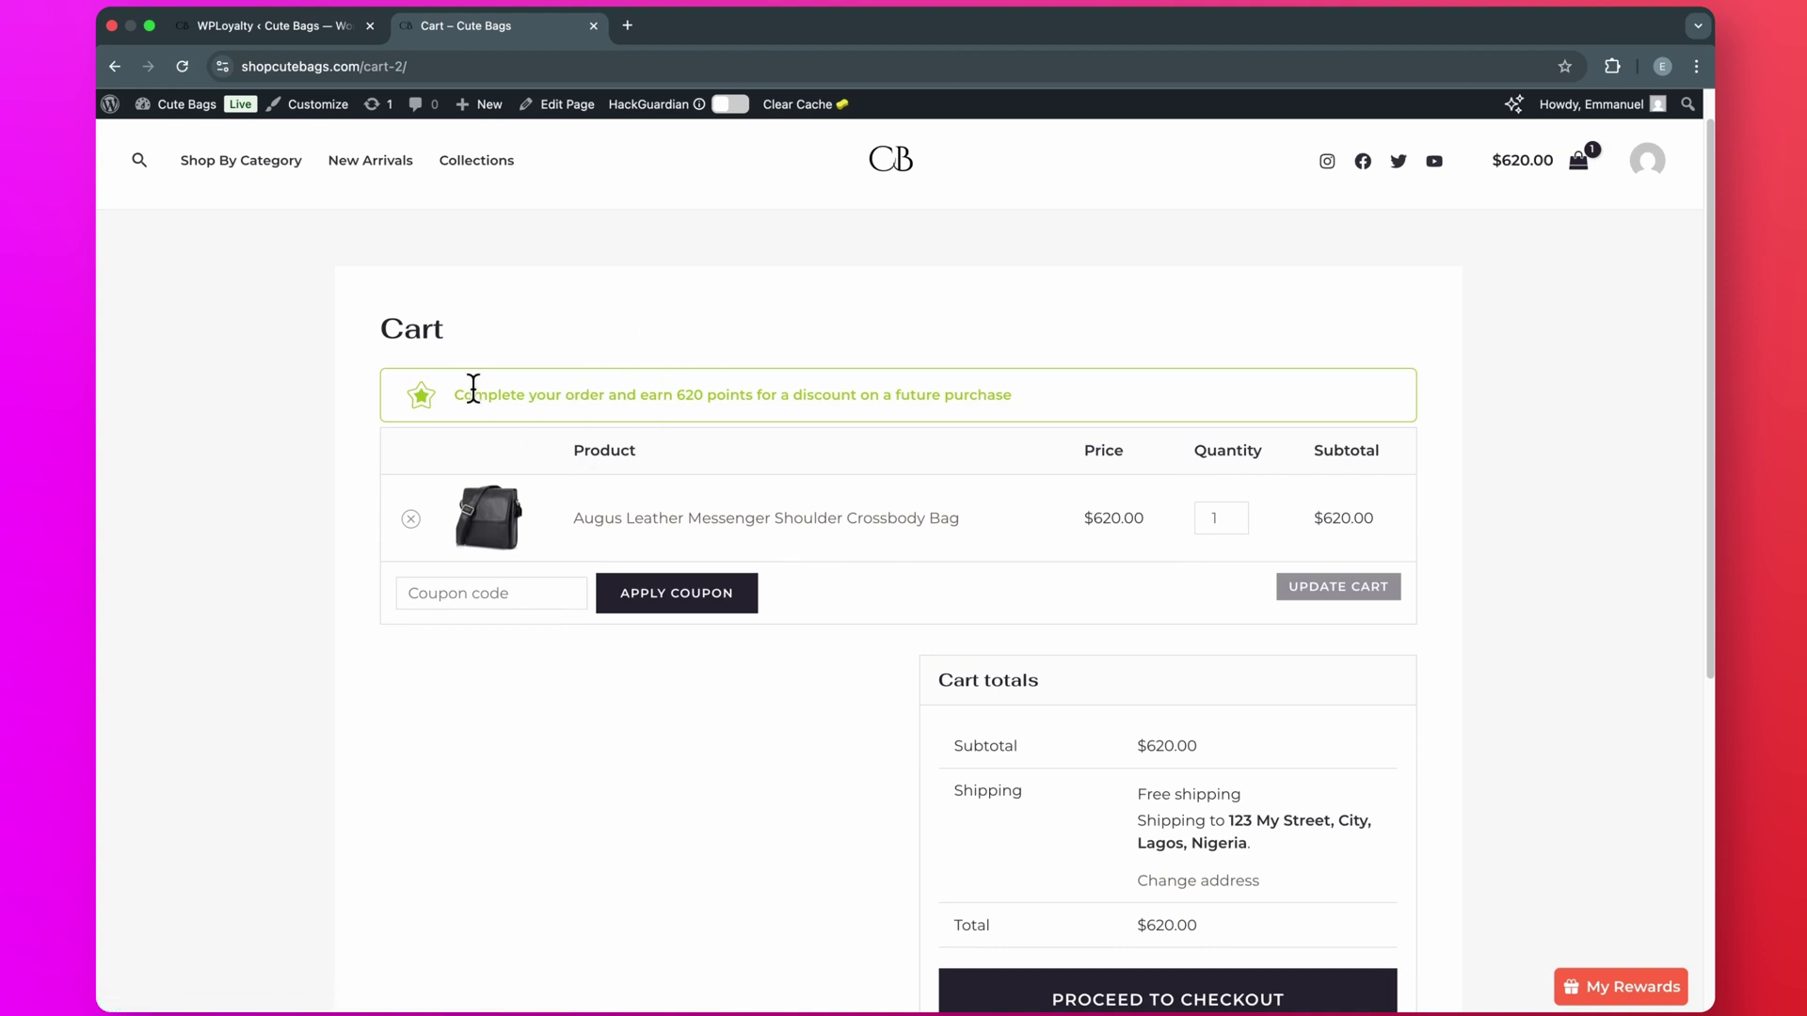
drag(456, 391, 771, 395)
click(1019, 392)
scroll(1009, 393, down, 2)
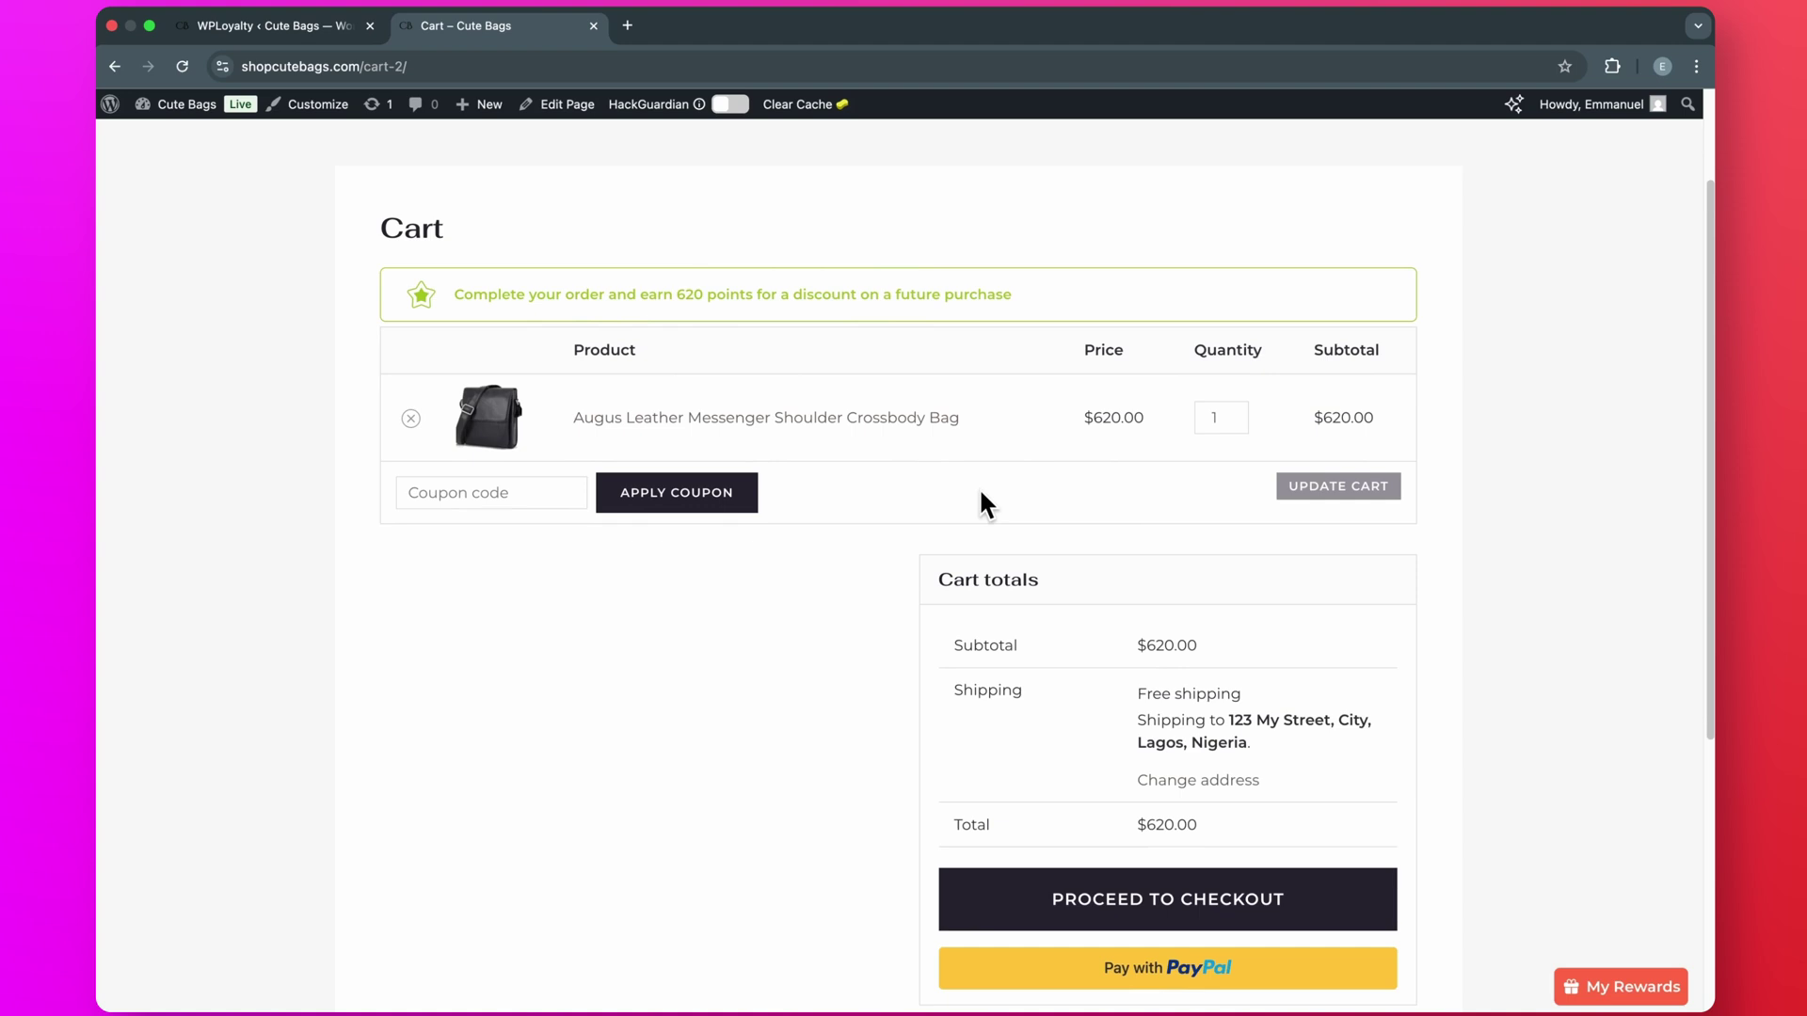
click(1110, 901)
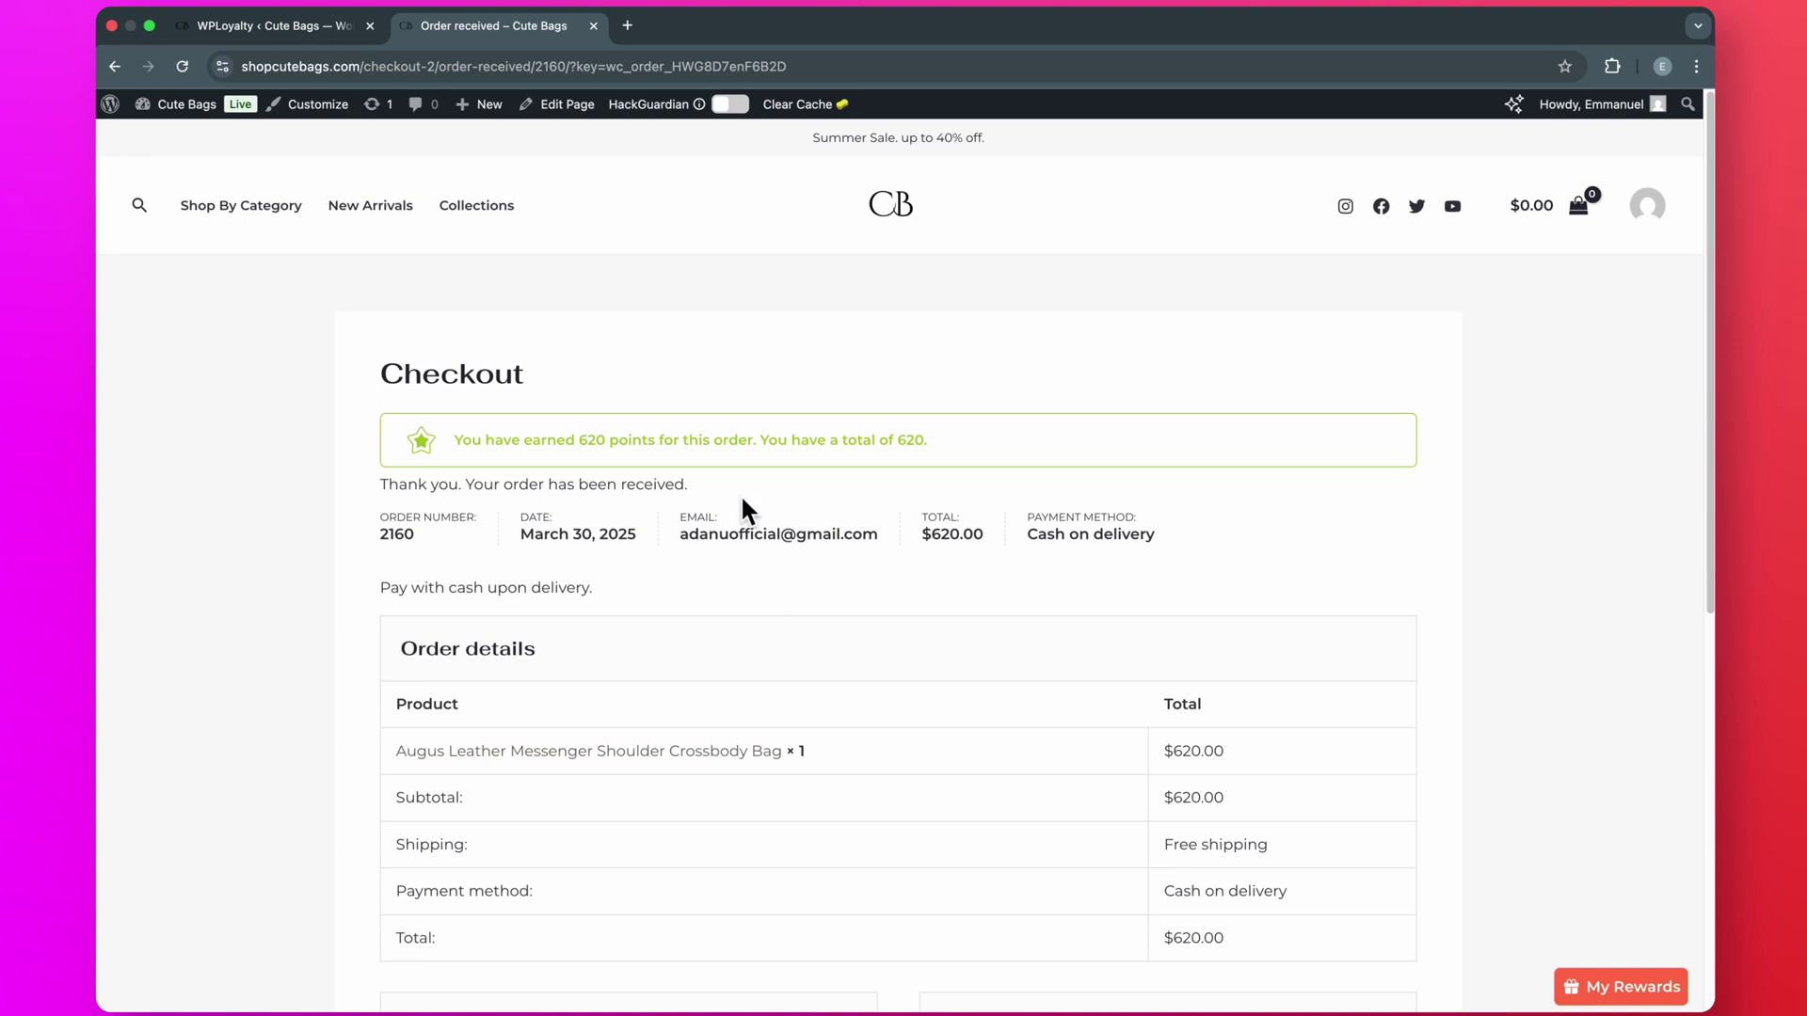
Highlight the 620 points earned notice, then open the loyalty widget's redeem options.
scroll(687, 594, down, 1)
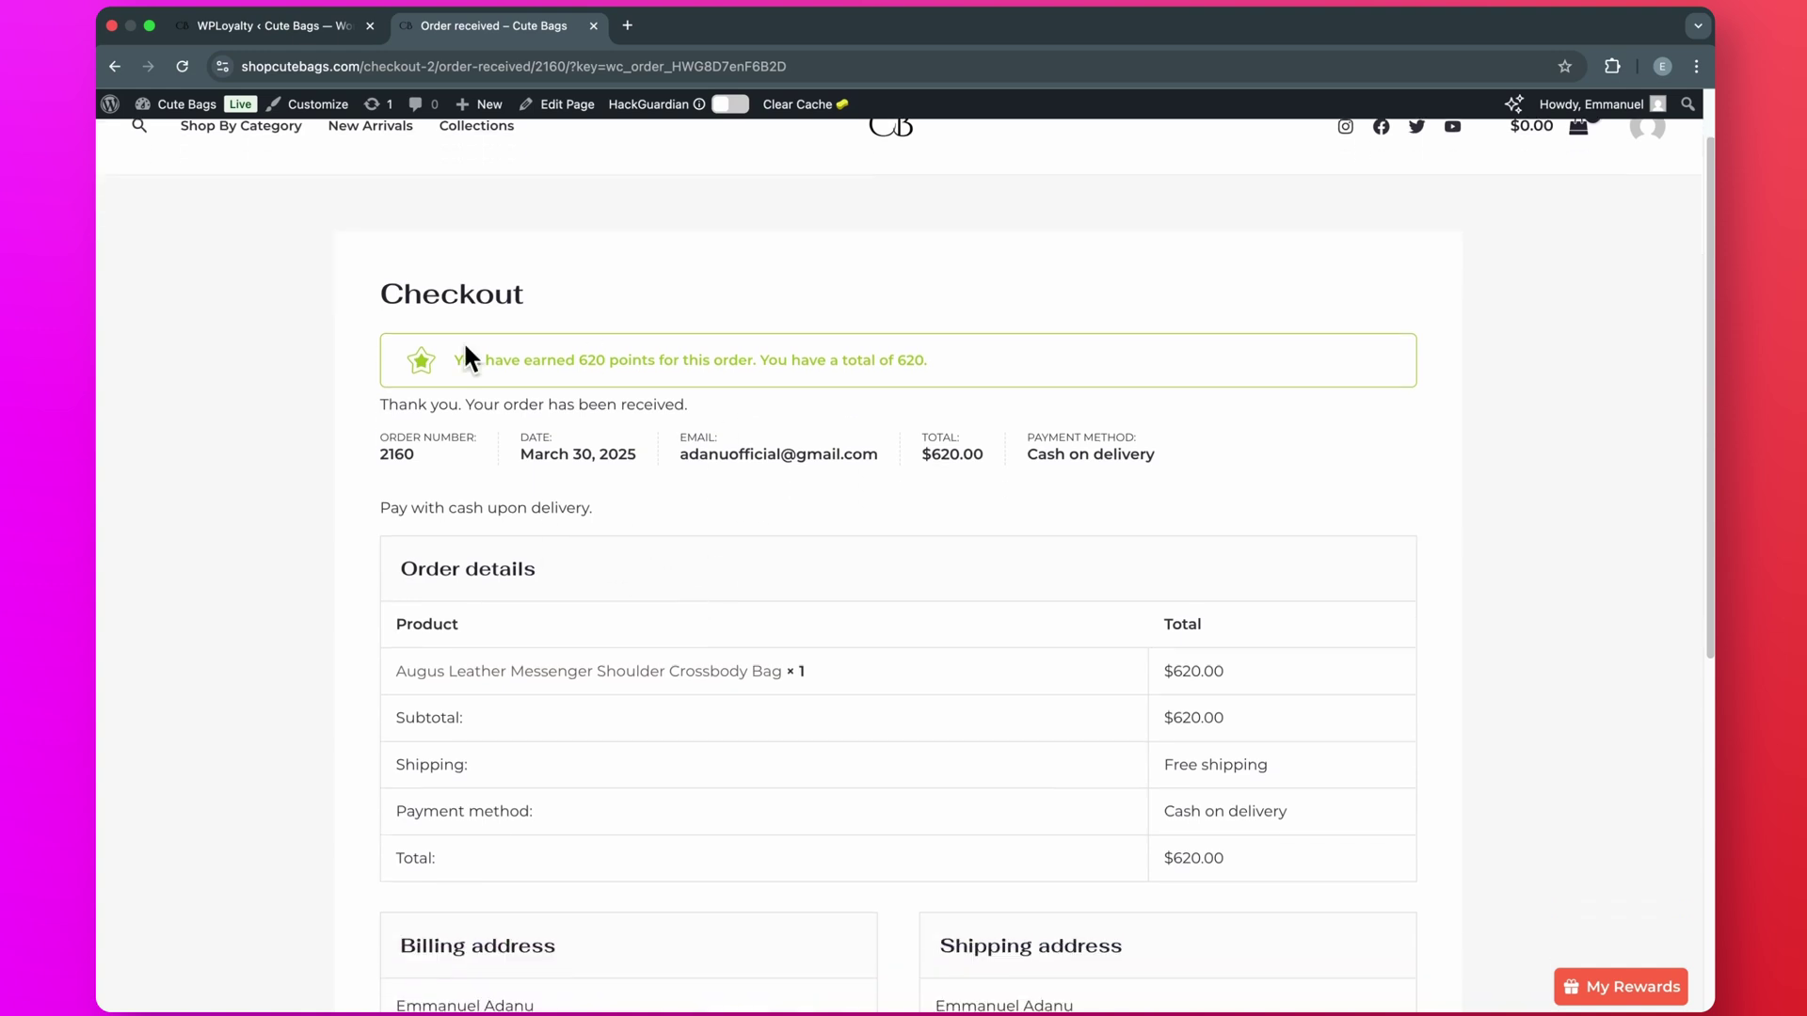
drag(453, 359, 608, 365)
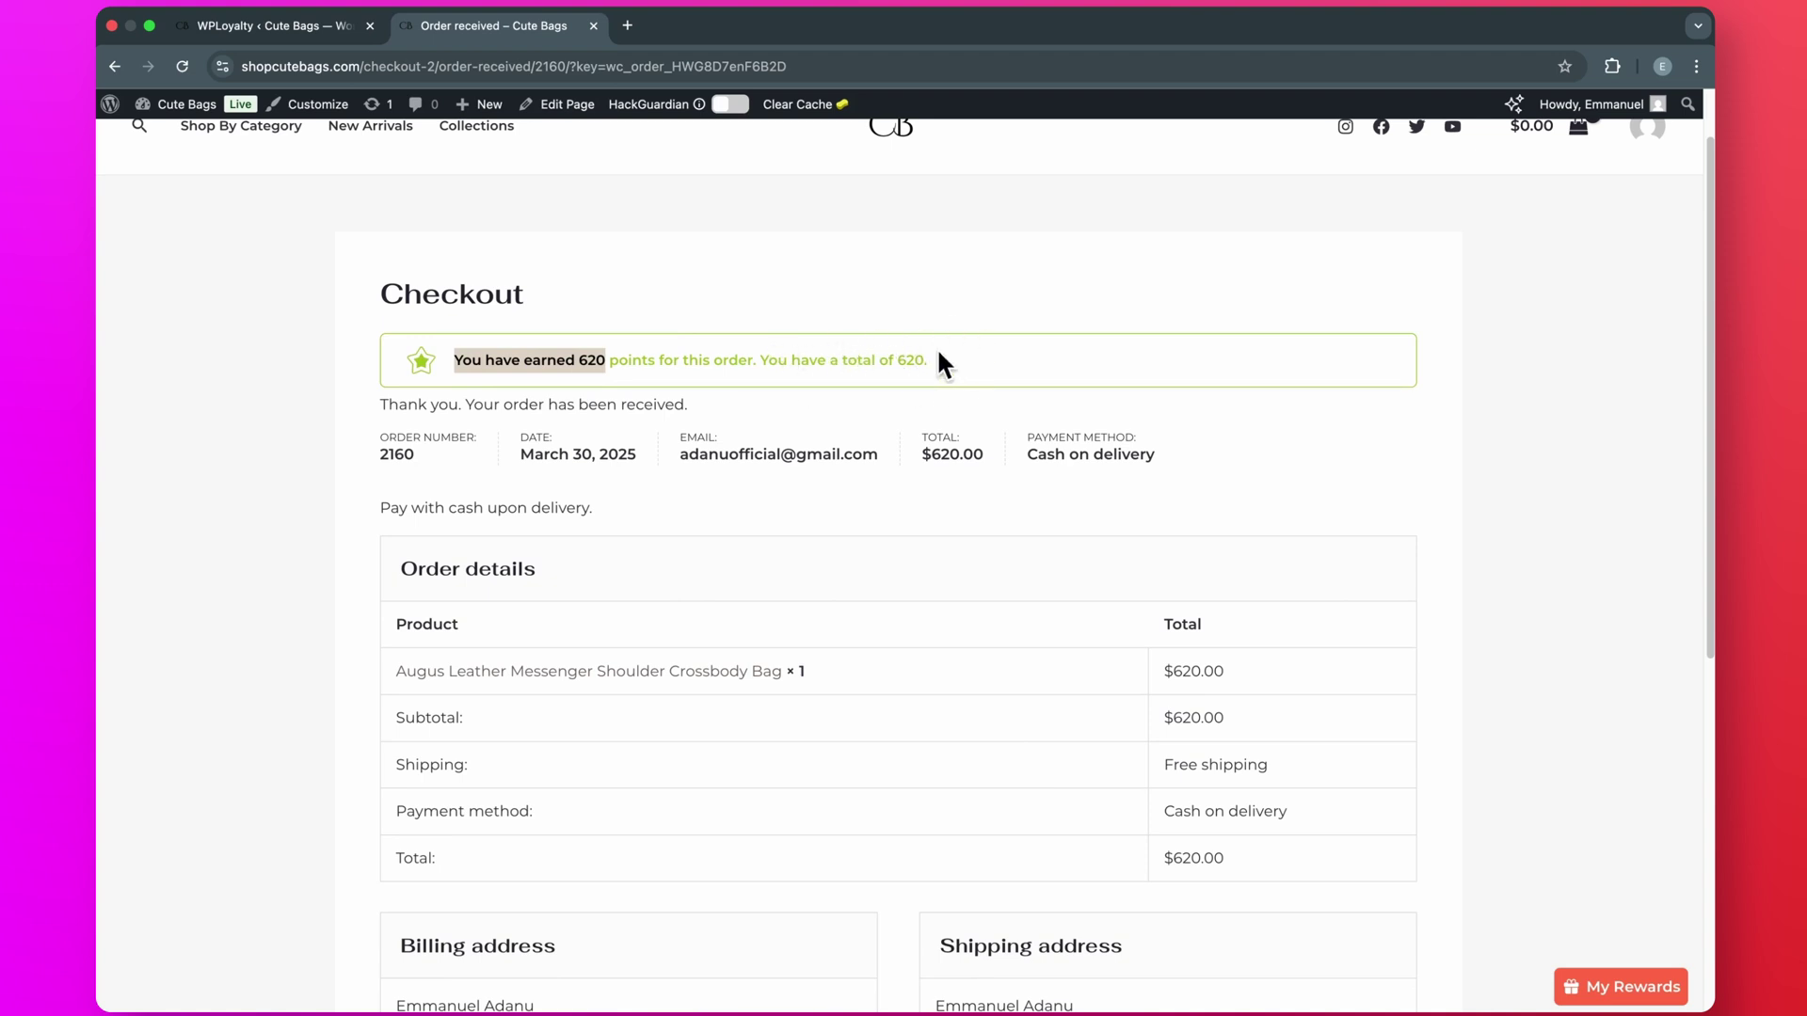
click(1572, 986)
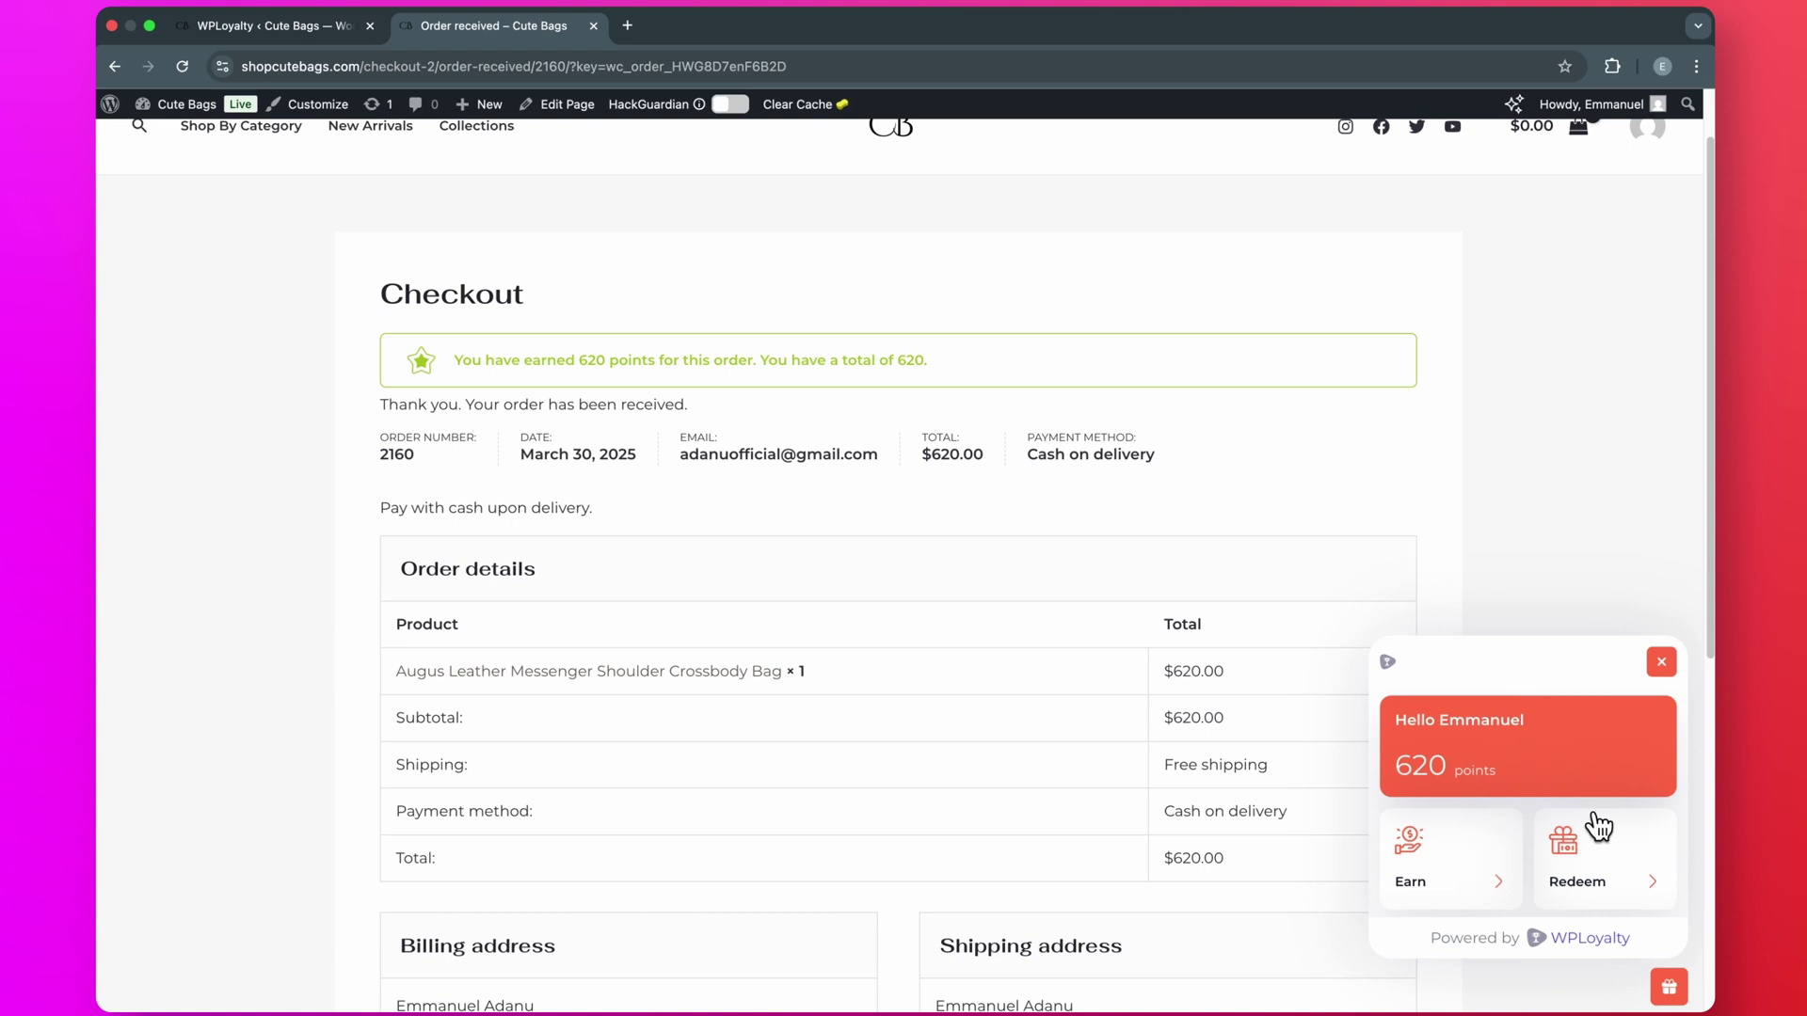
click(1601, 867)
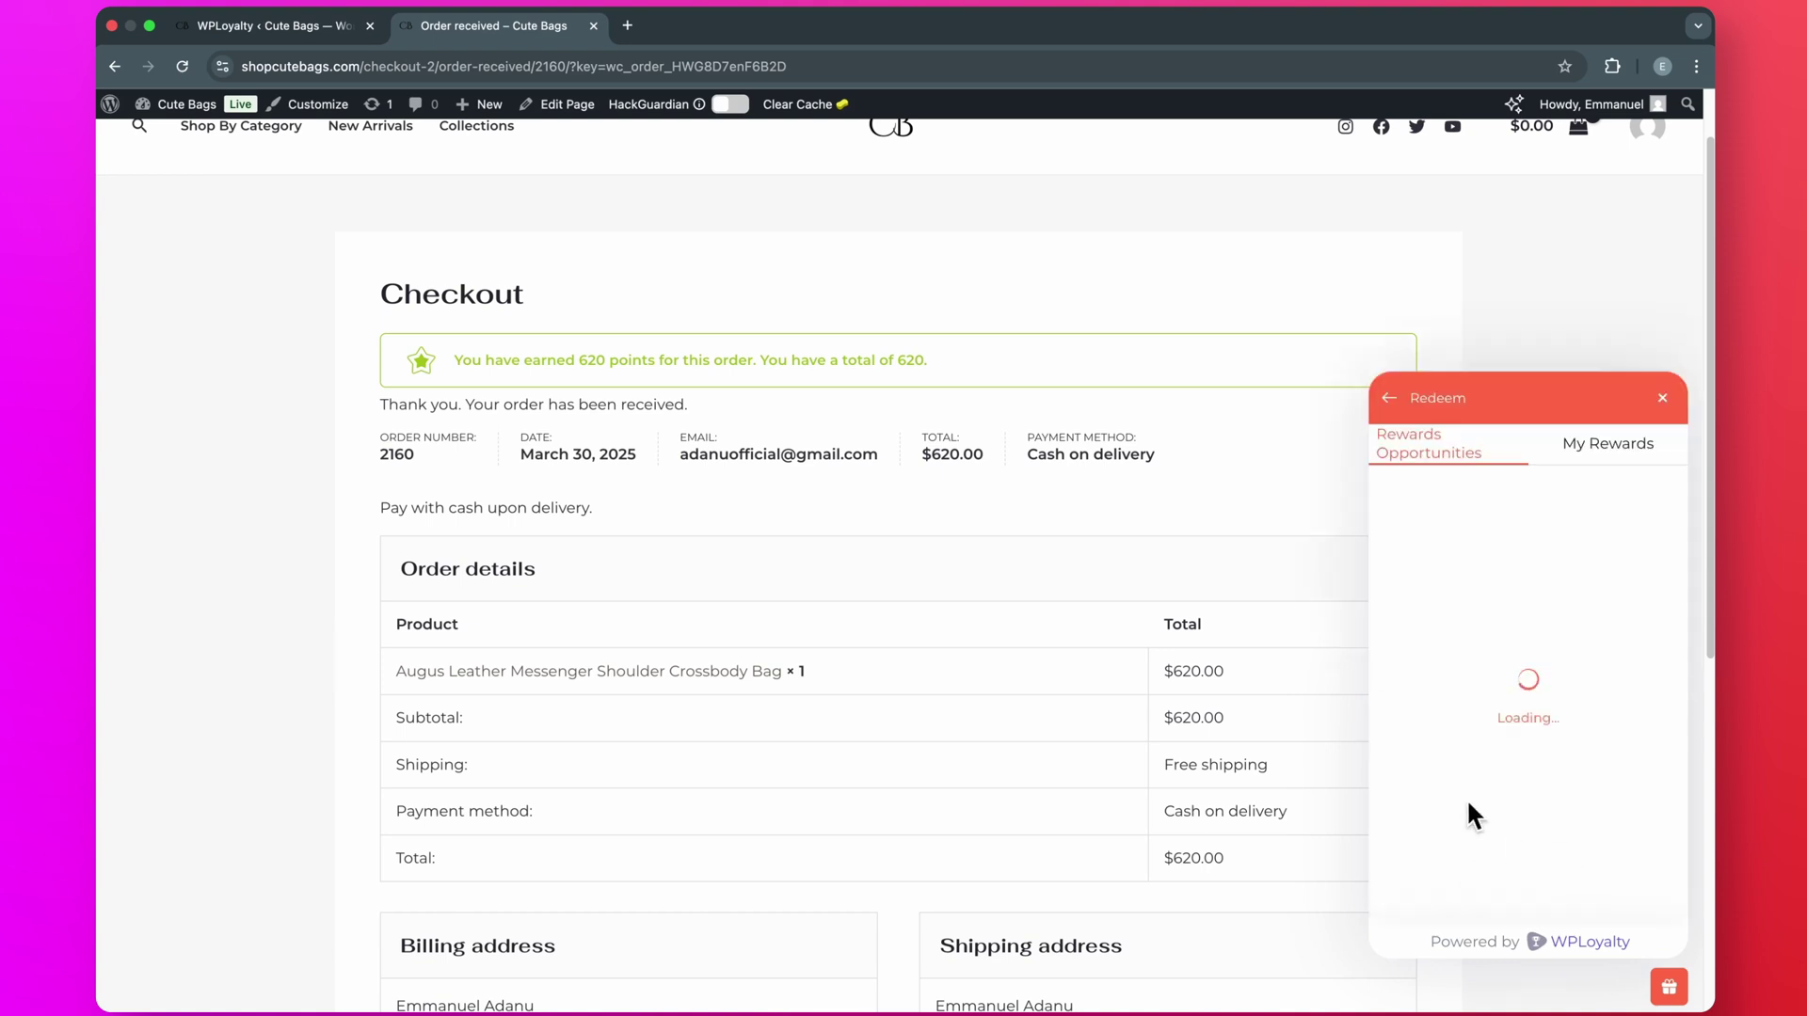
Redeem all 620 points through the Point Conversion reward for a $24.80 coupon.
click(1596, 461)
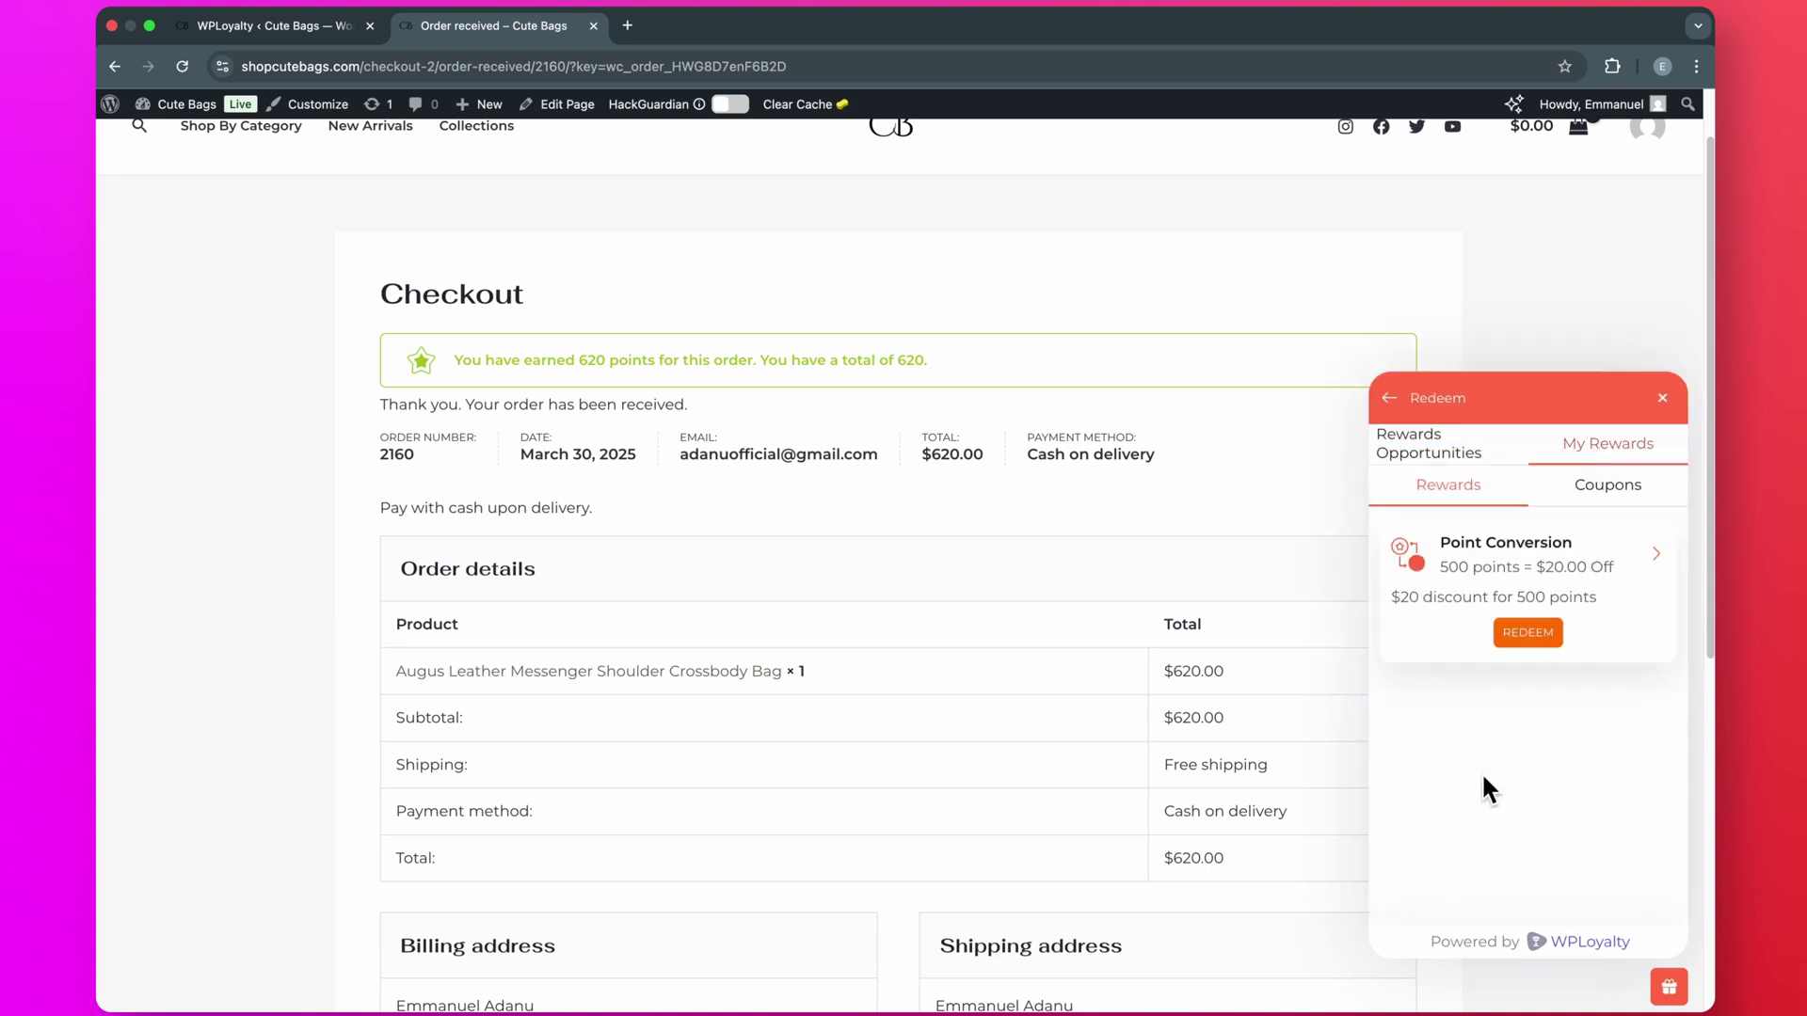
click(1527, 633)
double_click(1422, 535)
text(100)
double_click(1414, 525)
text(62)
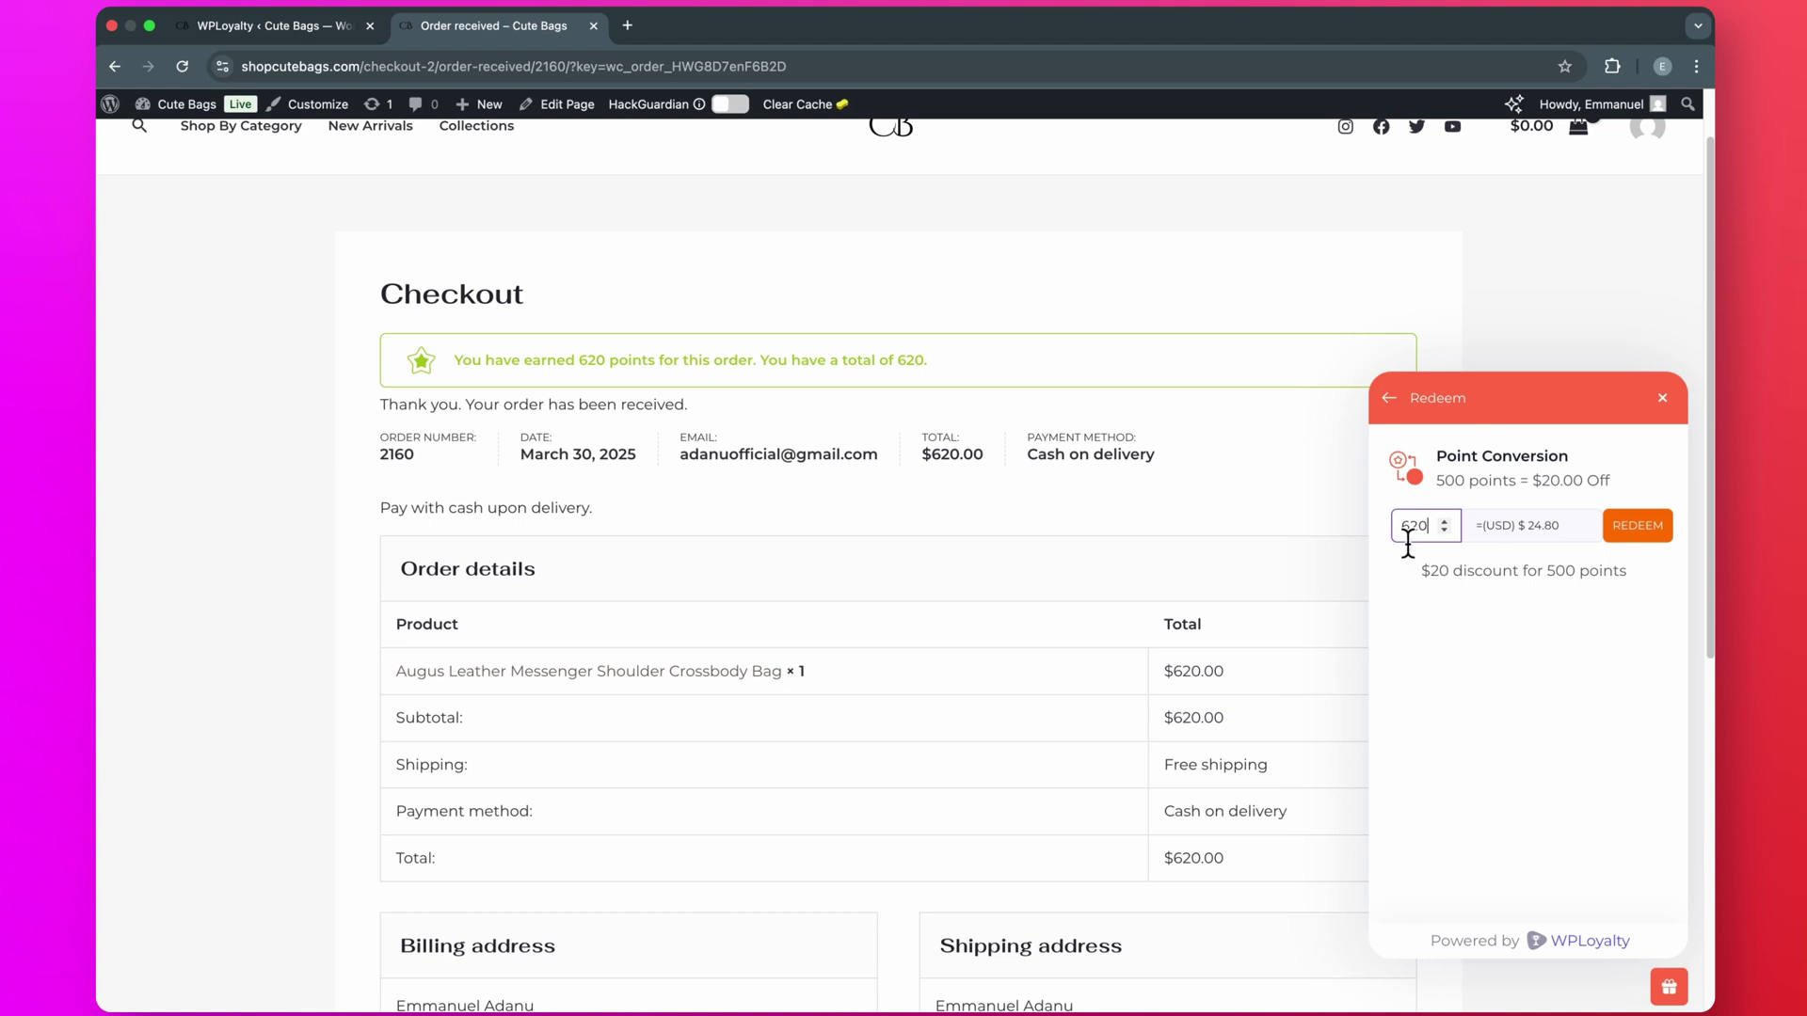
text(0)
click(1494, 636)
click(1649, 528)
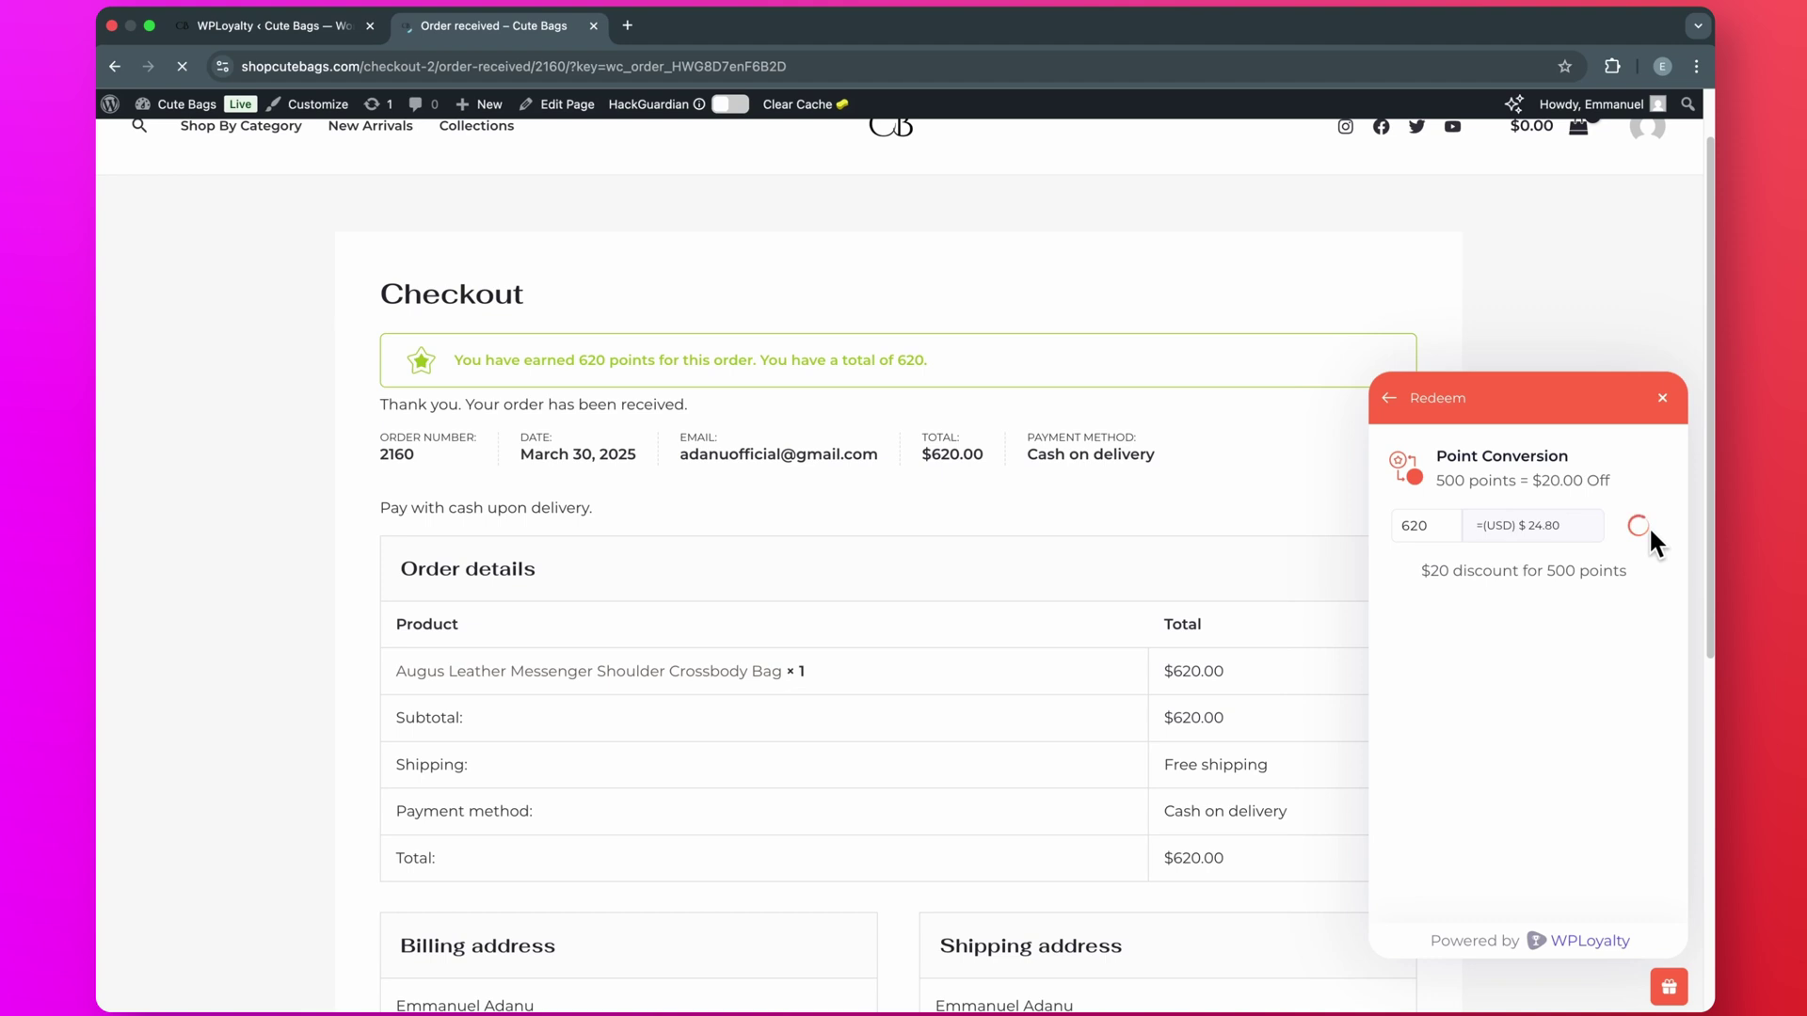
Find the new Point Conversion coupon under My Rewards, then go to the Shop page.
click(1599, 995)
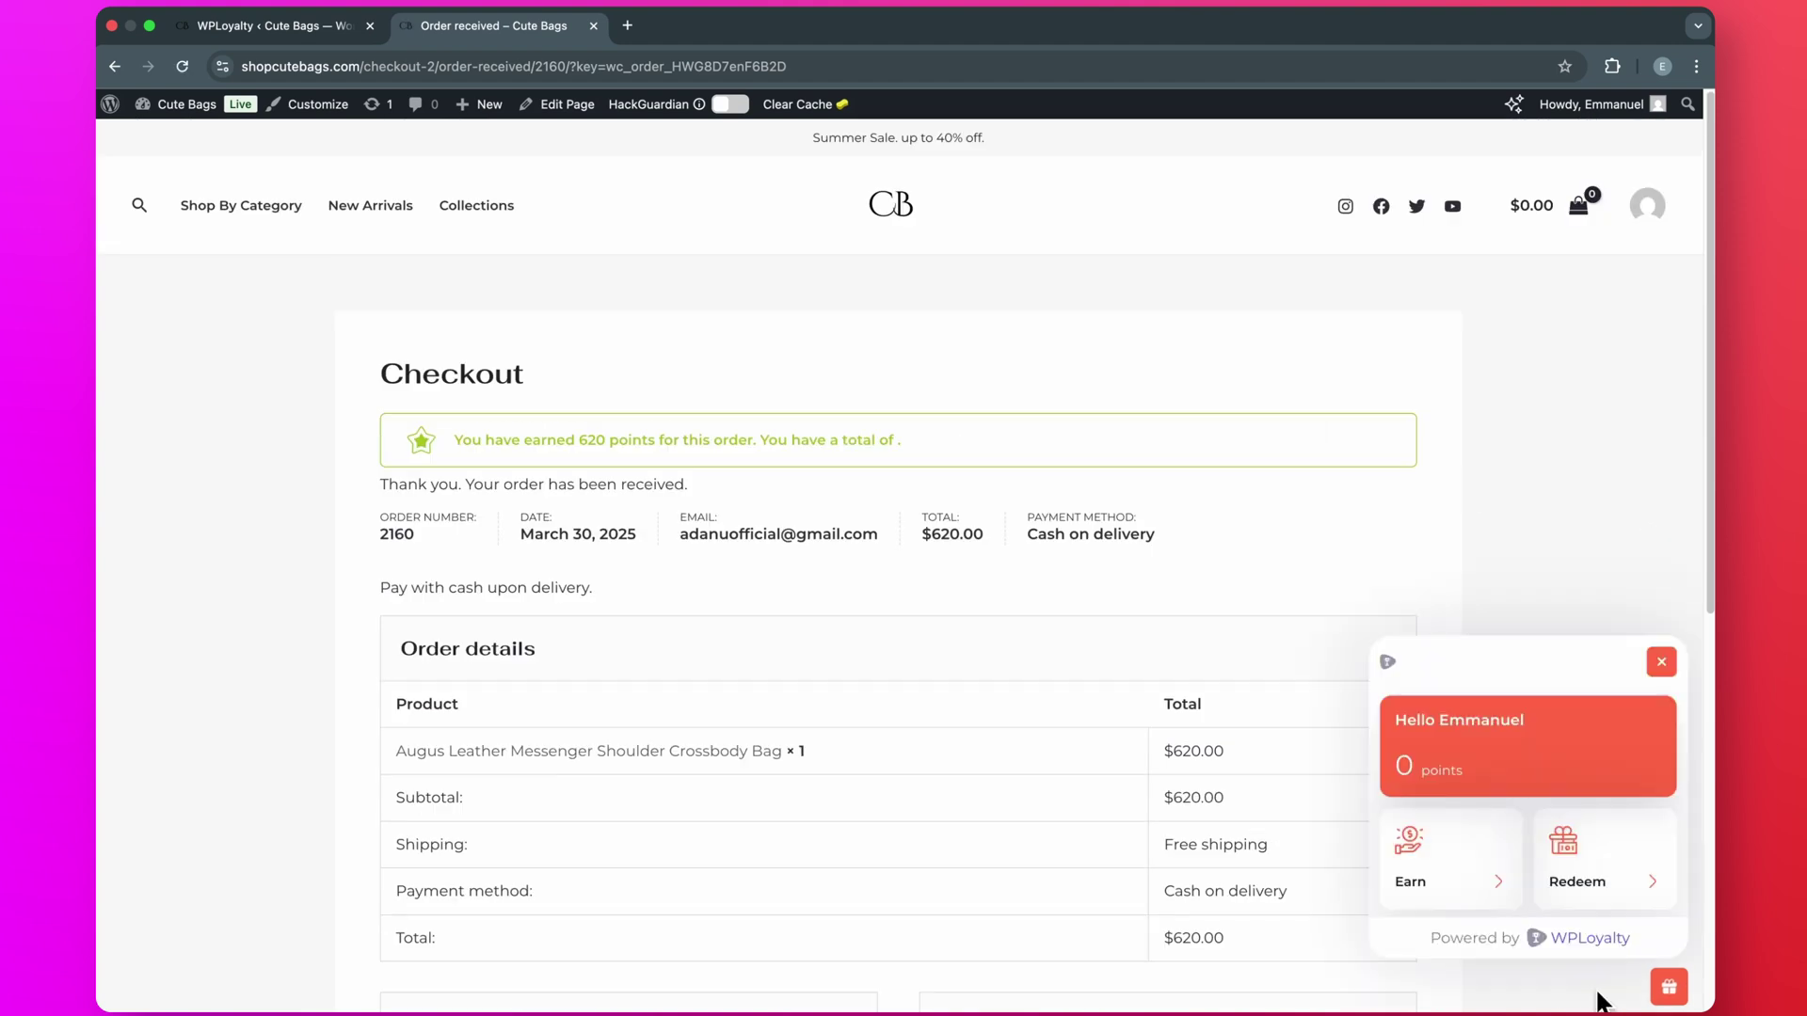
click(1611, 859)
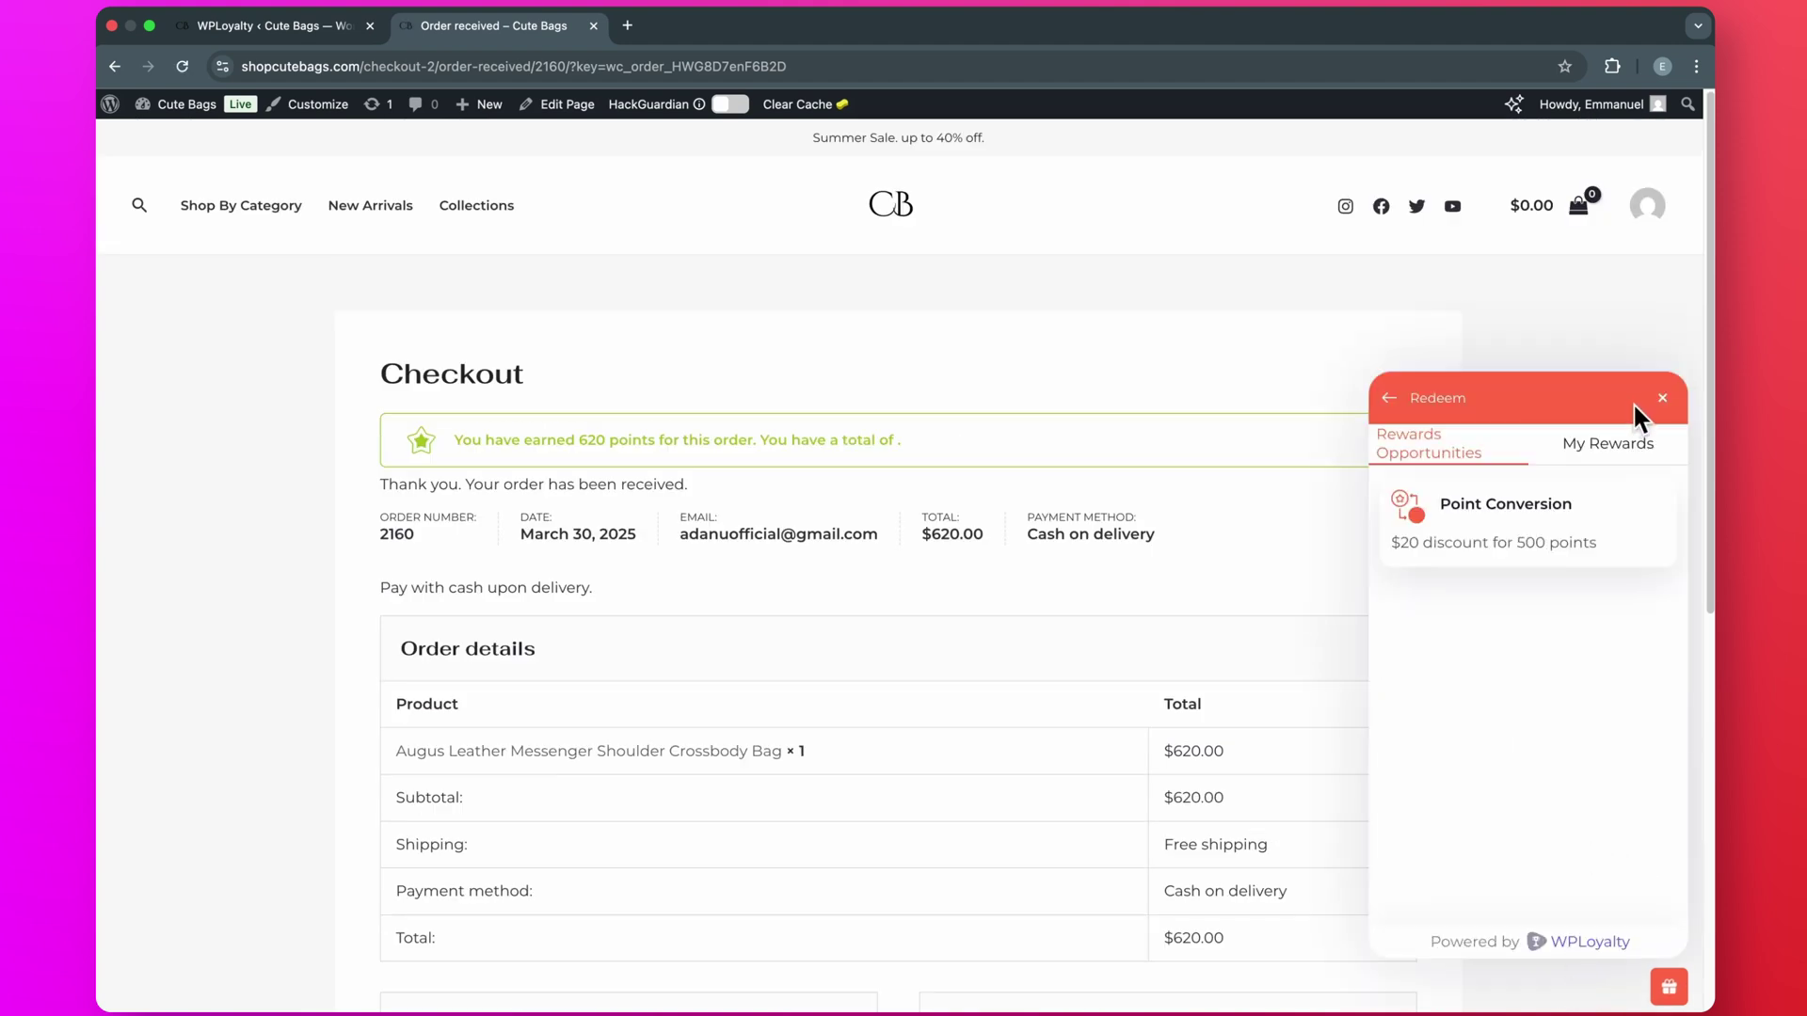
click(1611, 446)
click(1620, 480)
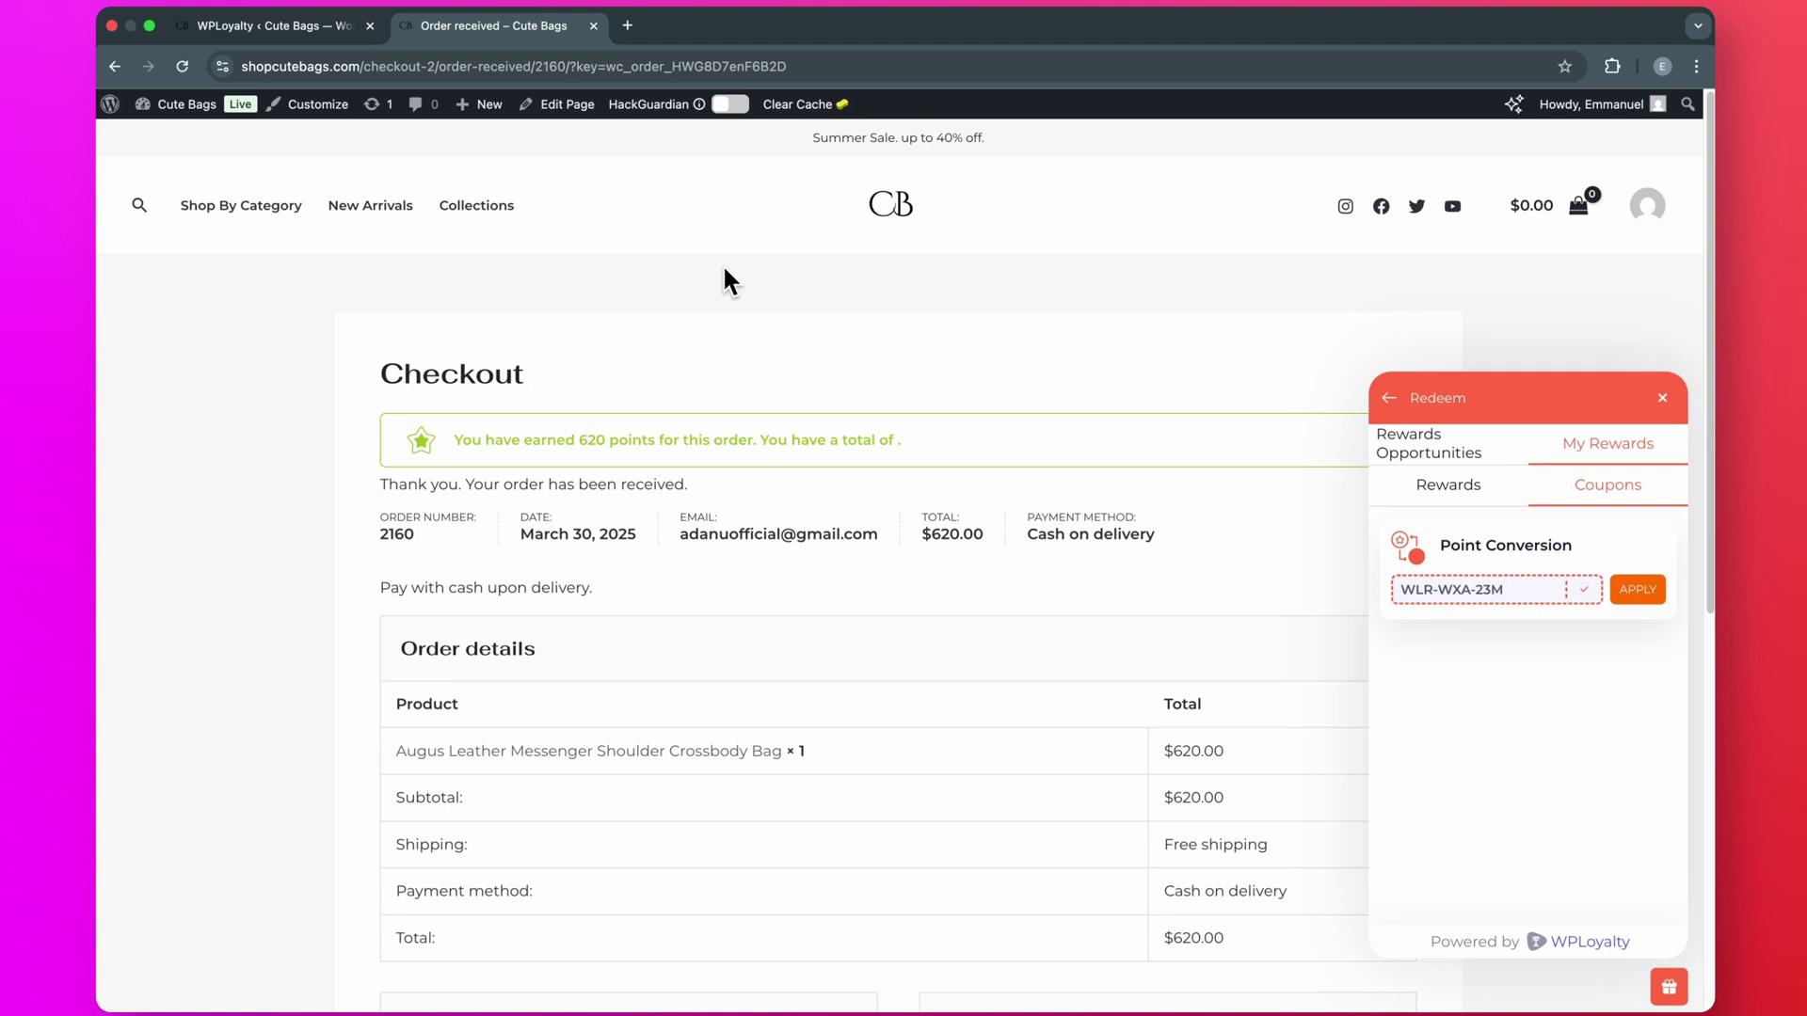
click(250, 201)
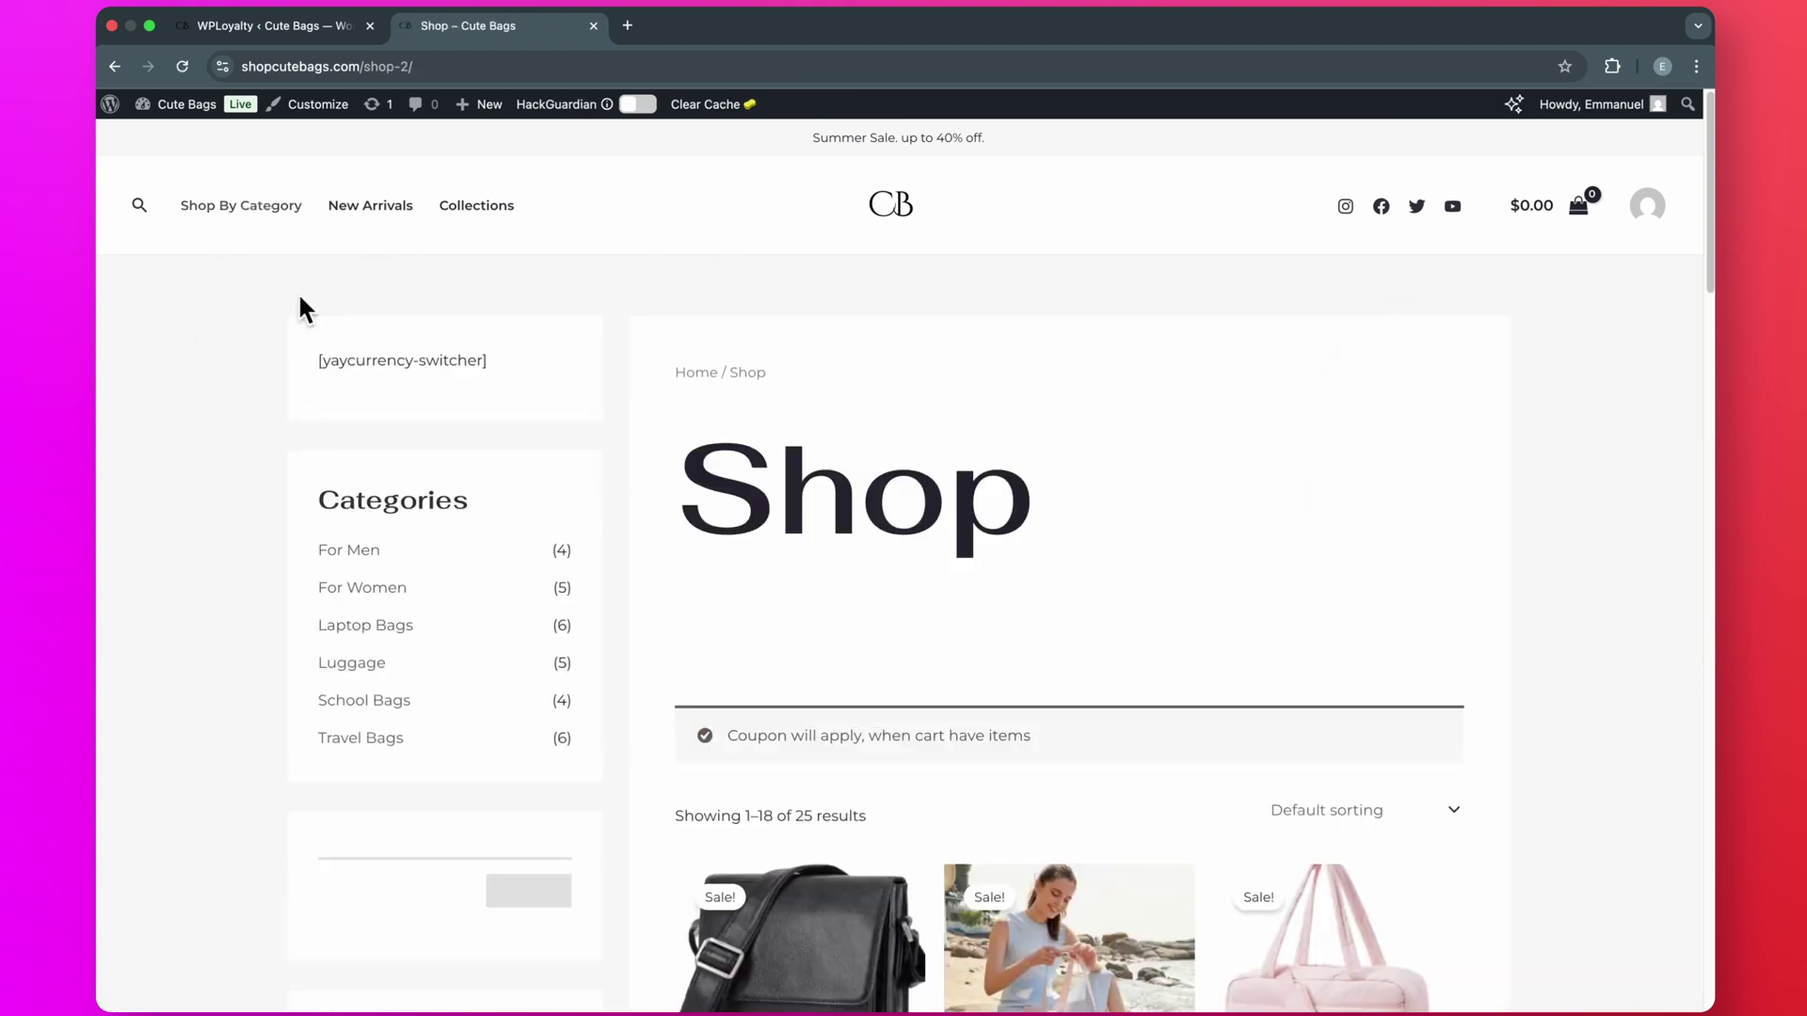
Add the BANGE Business Laptop Smart backpack to the cart and view the cart.
scroll(822, 658, down, 7)
click(773, 811)
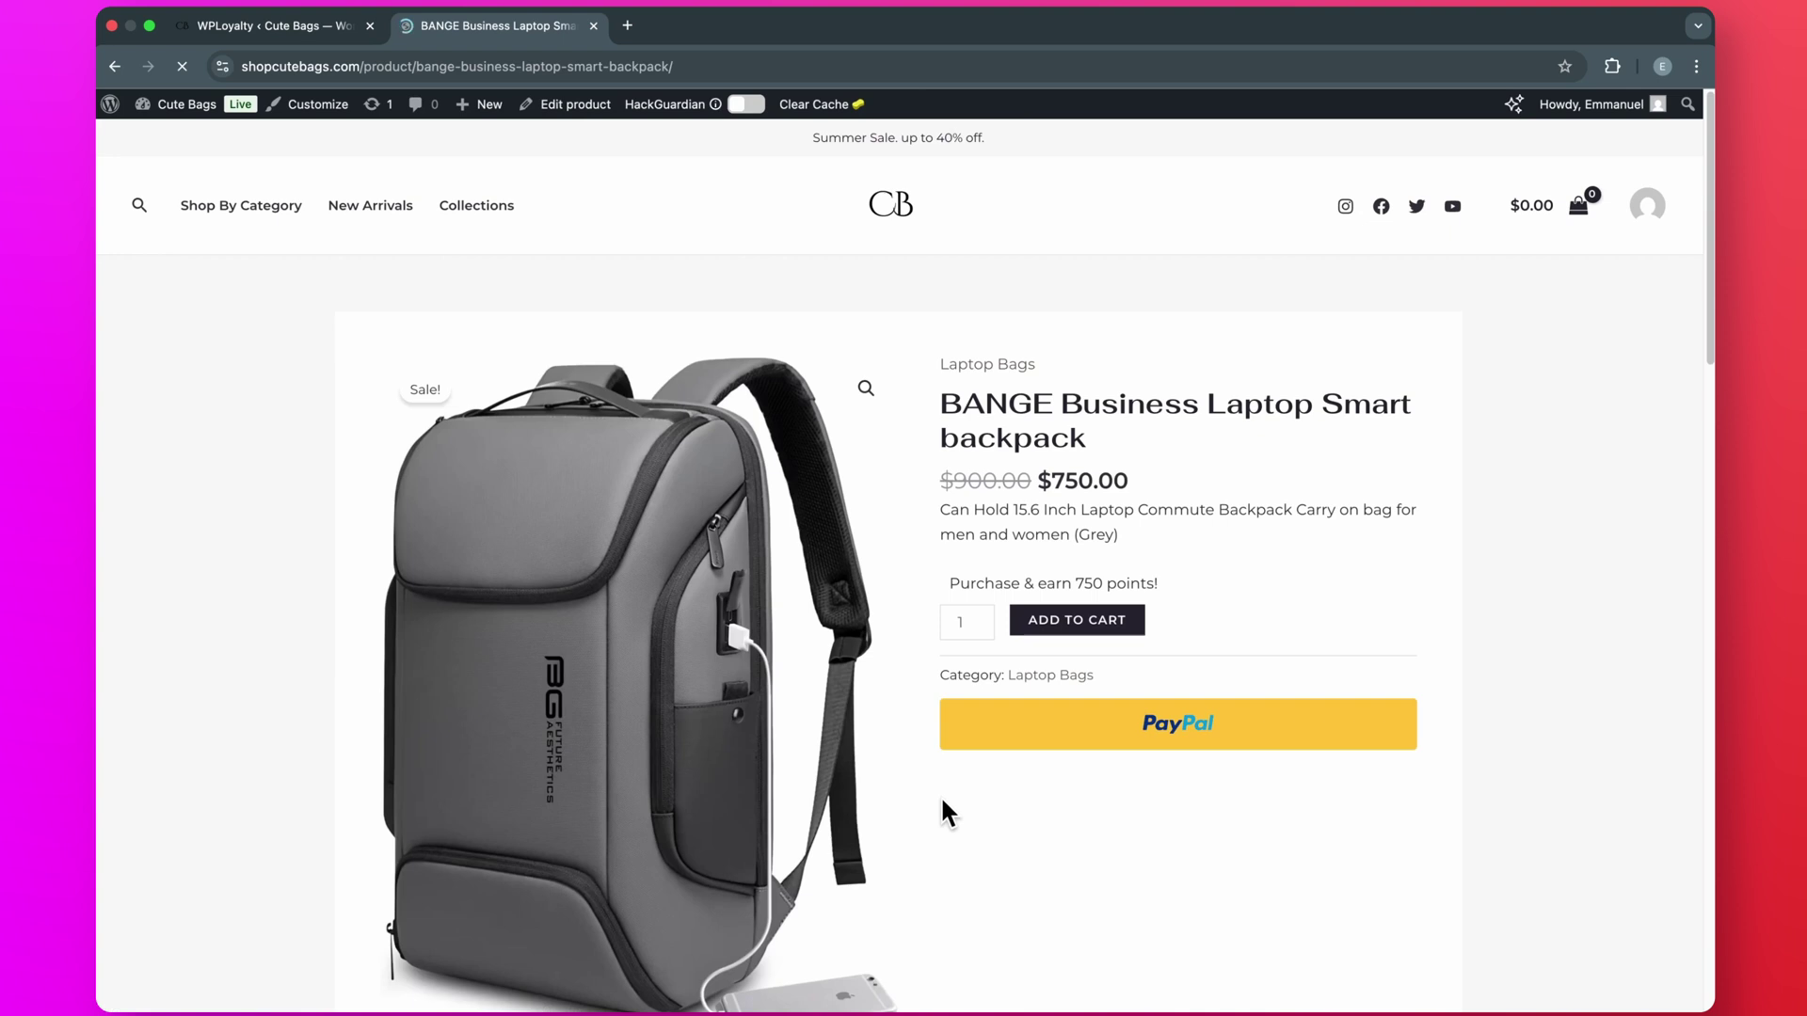
click(1082, 626)
click(1329, 392)
Apply the pasted points coupon so the order totals $725.20, then return to the WPLoyalty admin.
scroll(846, 395, down, 2)
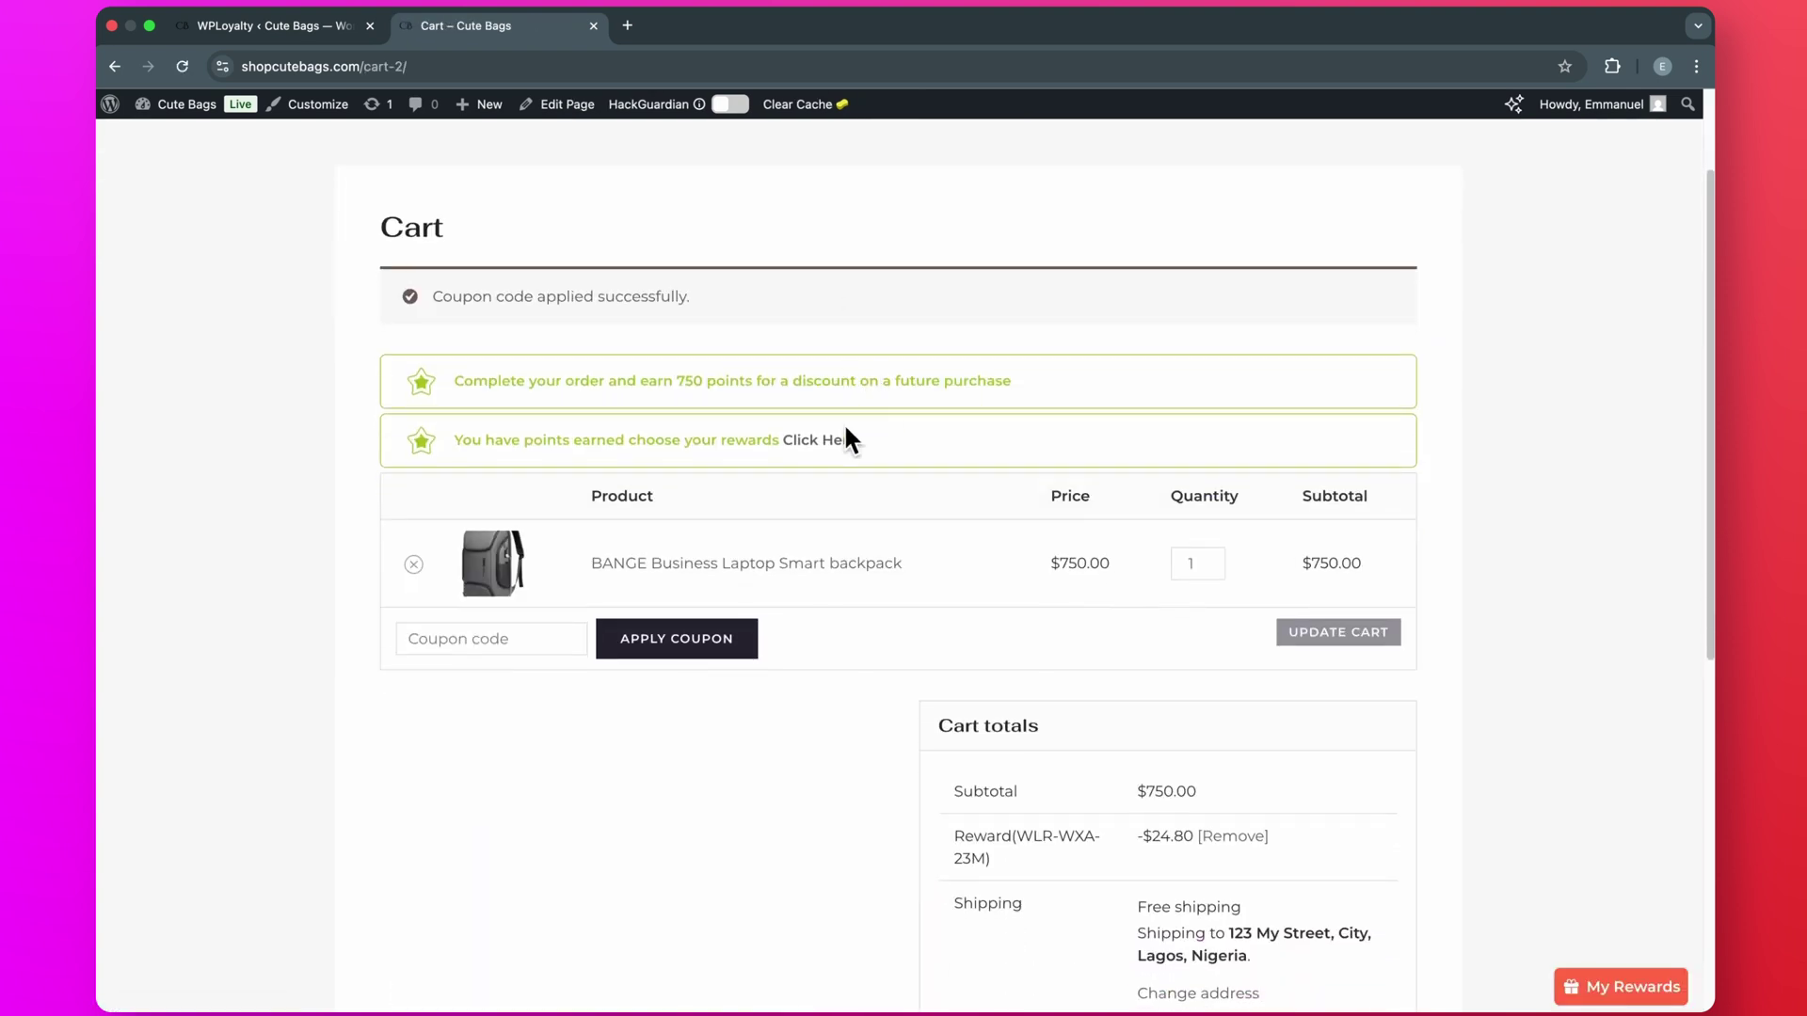
click(443, 640)
text(wlr-wxa-23m)
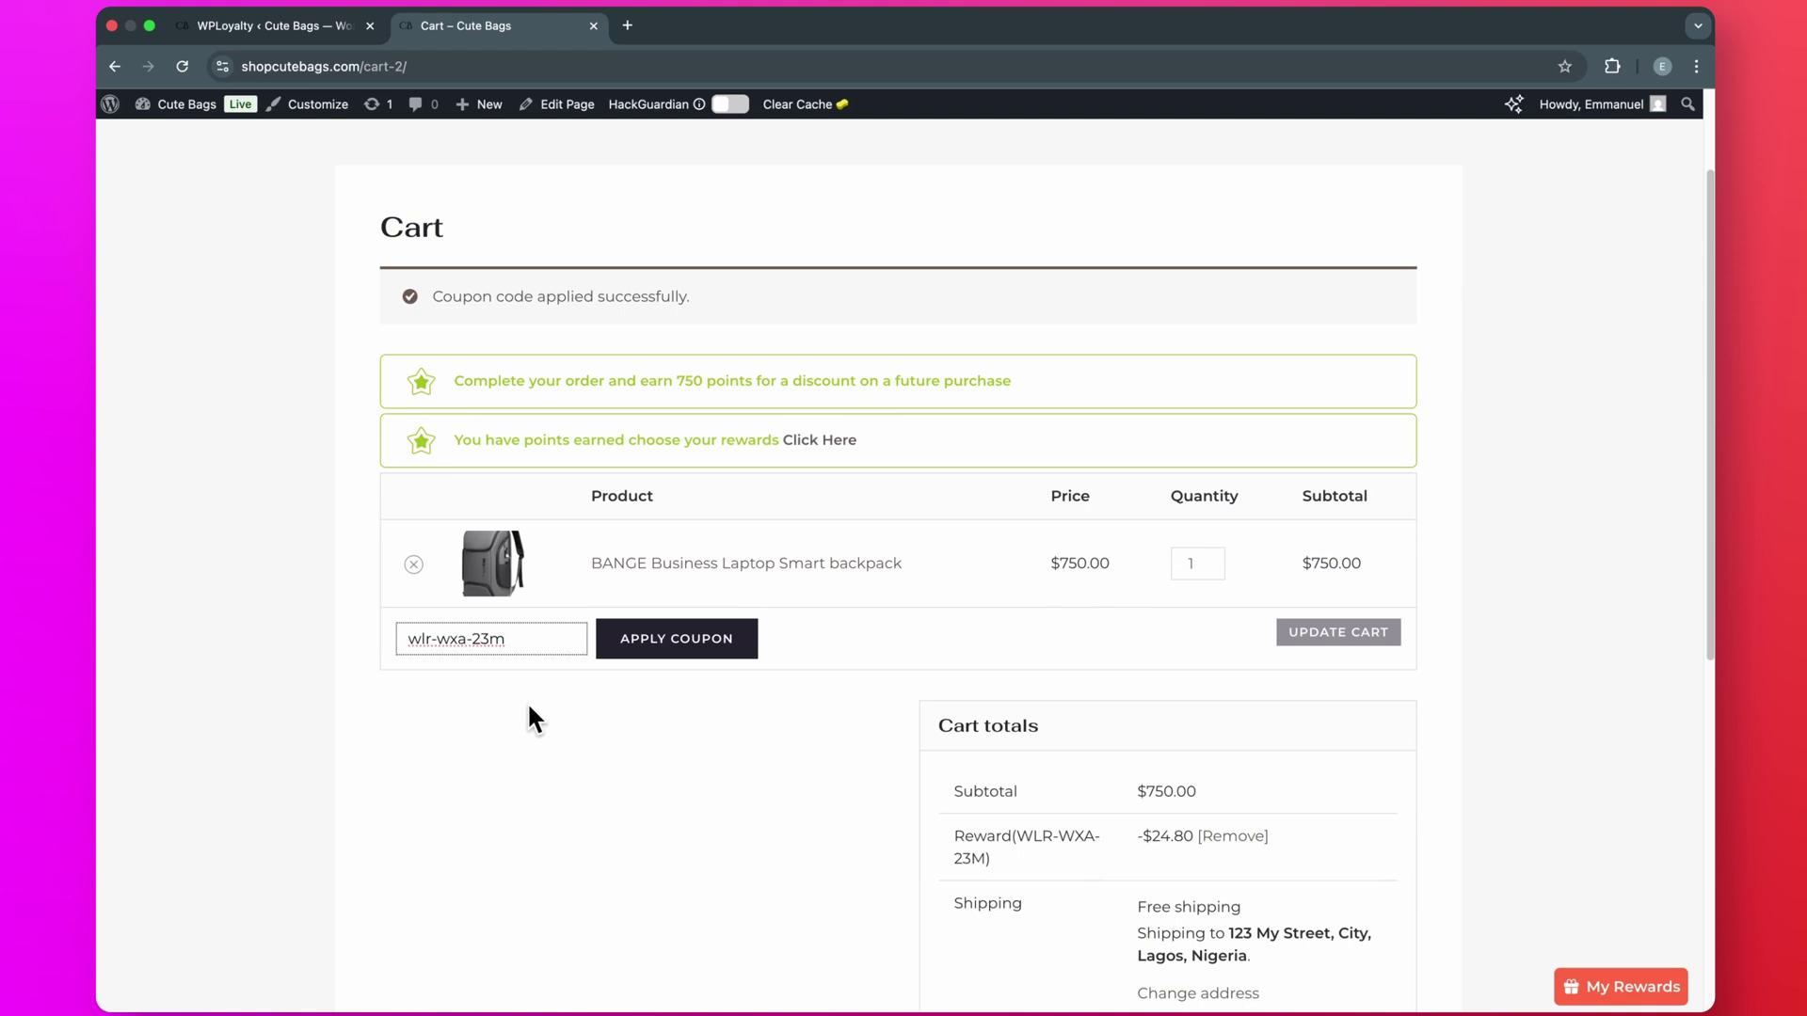
click(687, 648)
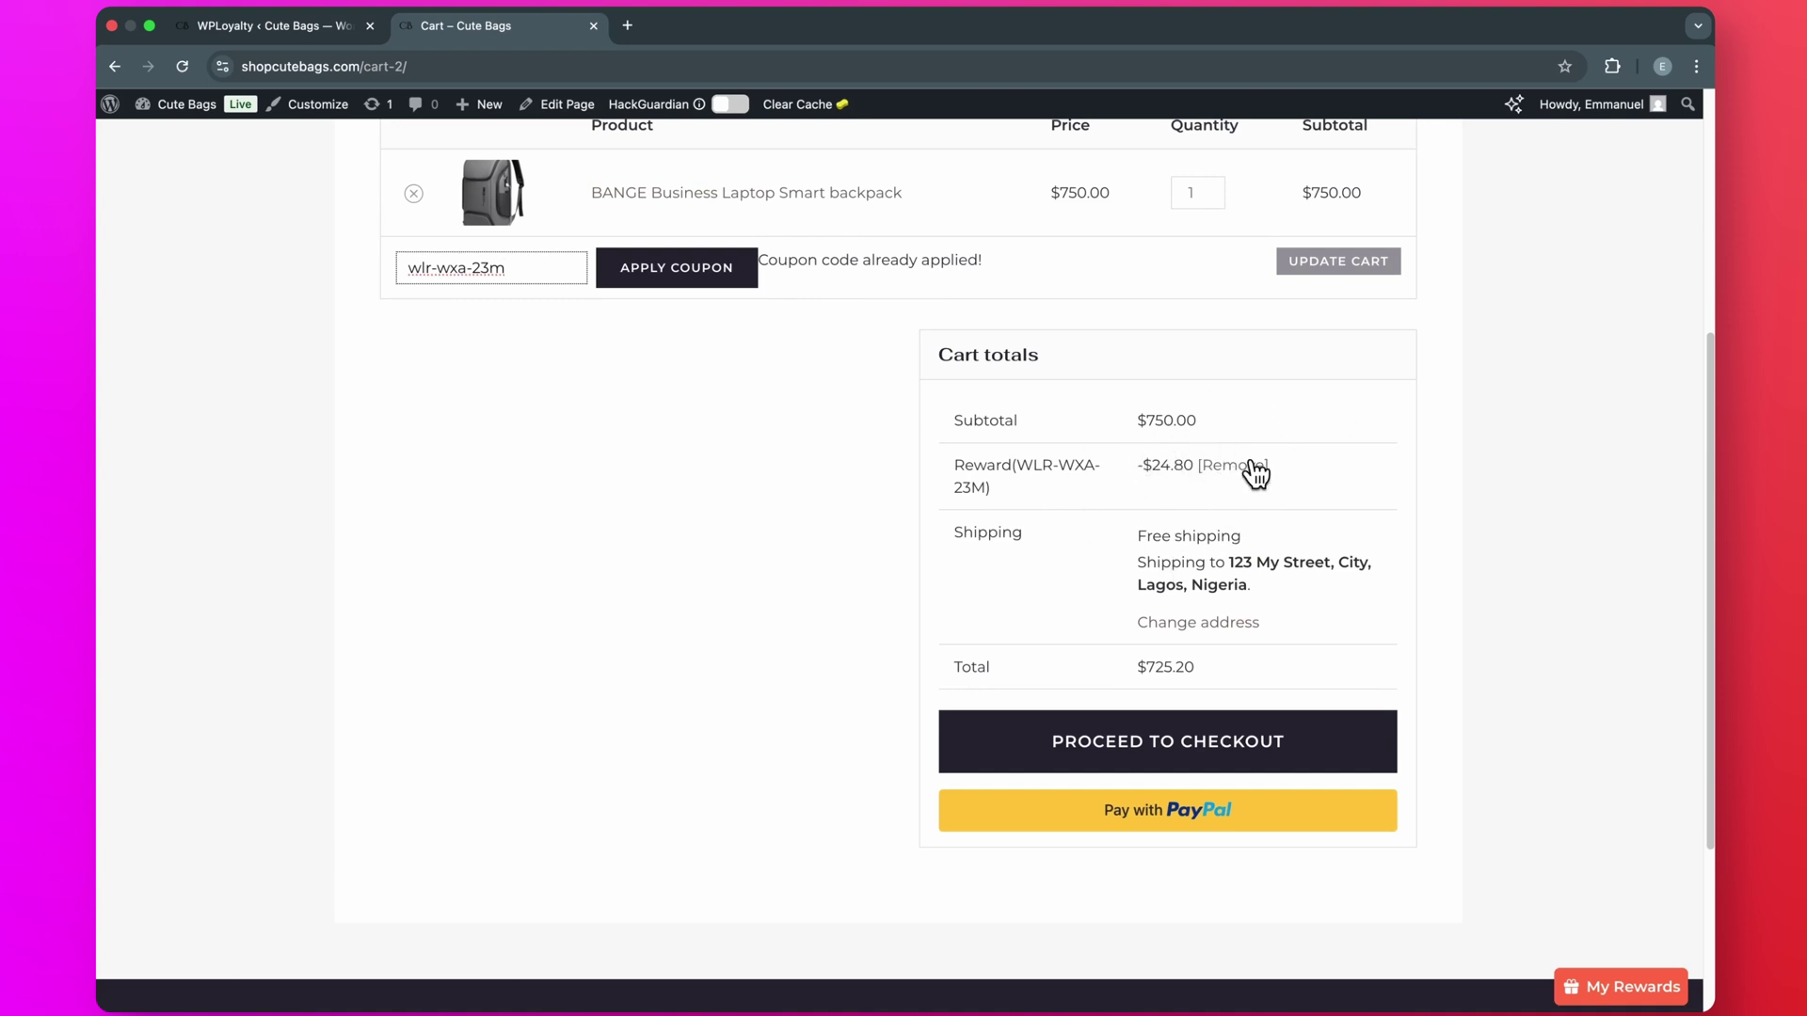
scroll(1239, 548, up, 2)
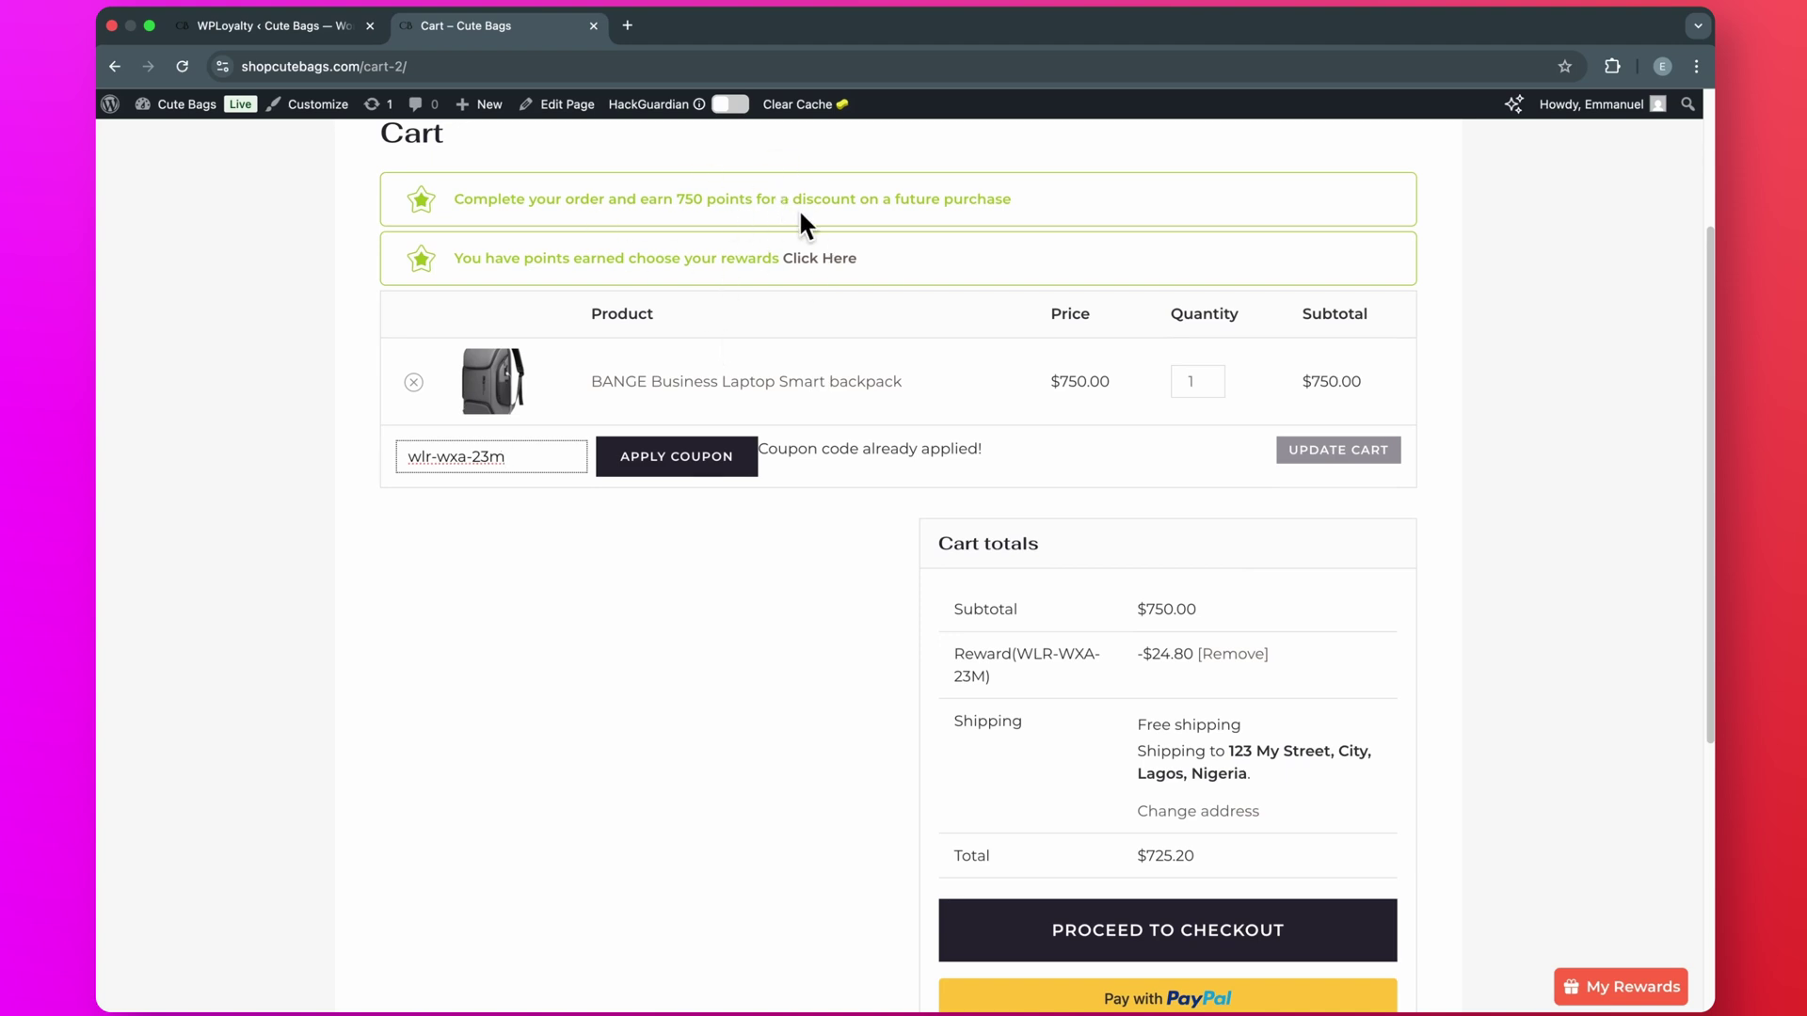
scroll(799, 218, up, 1)
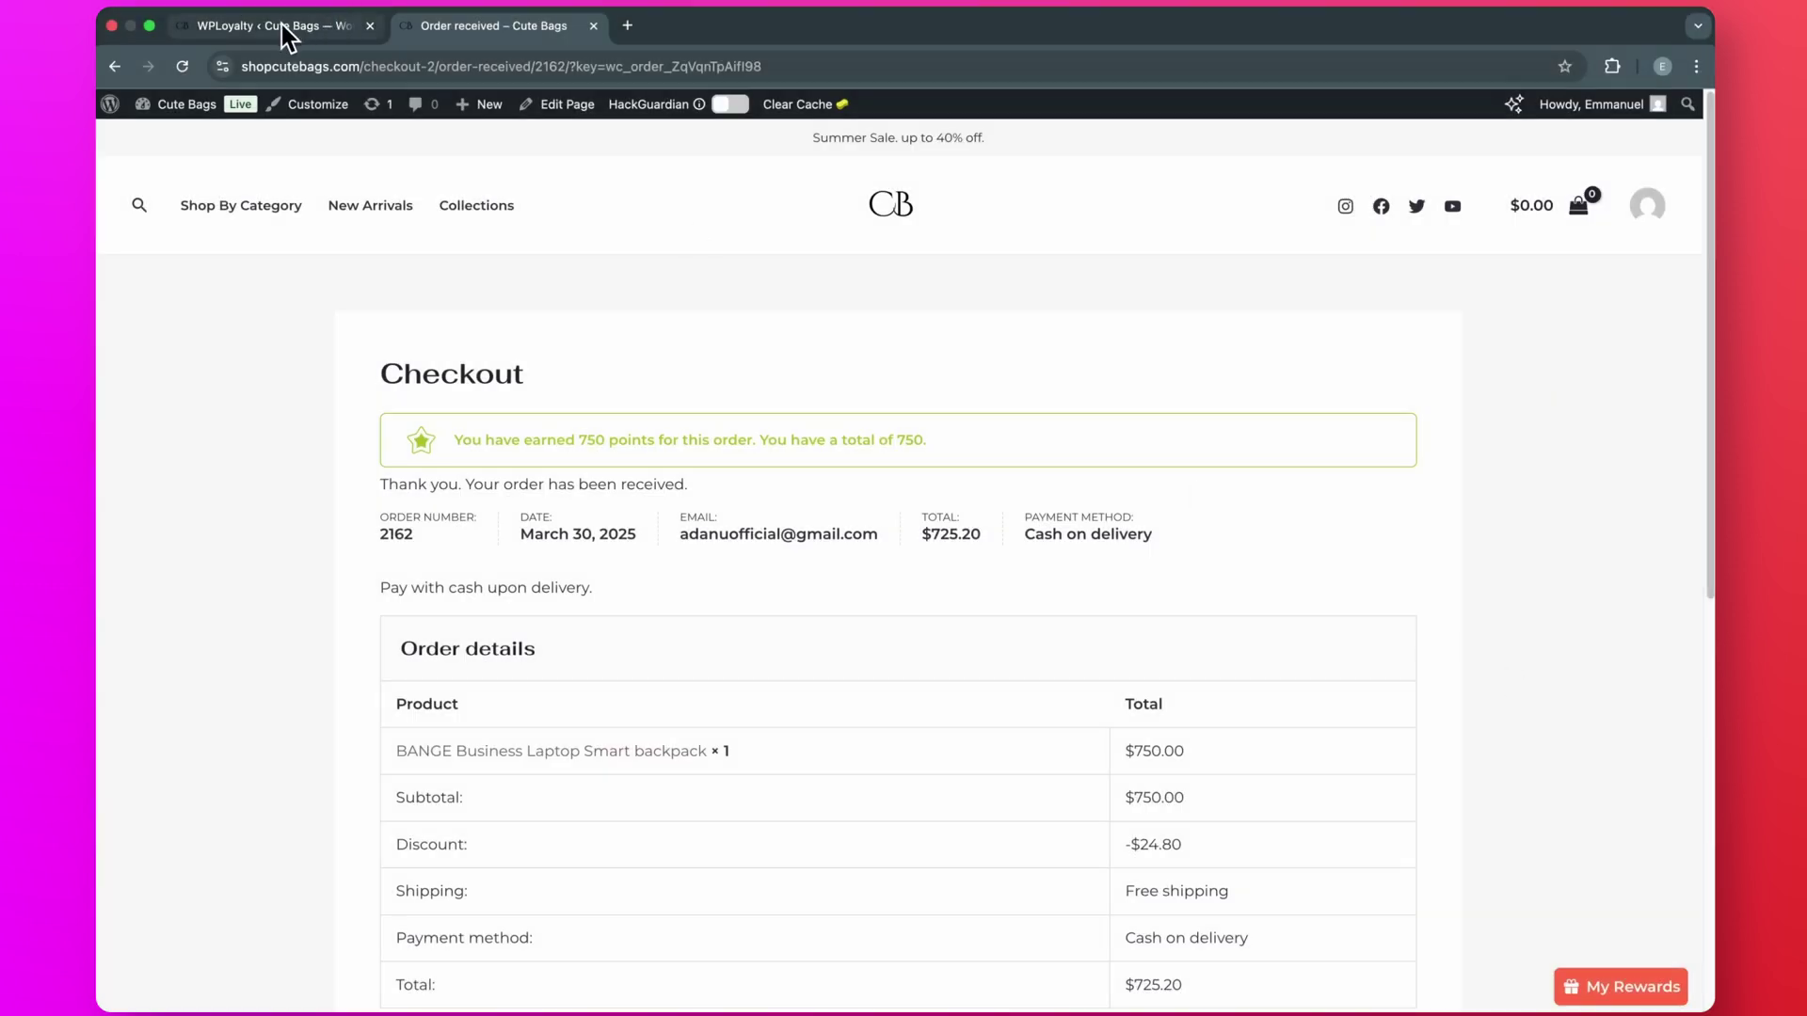
click(341, 30)
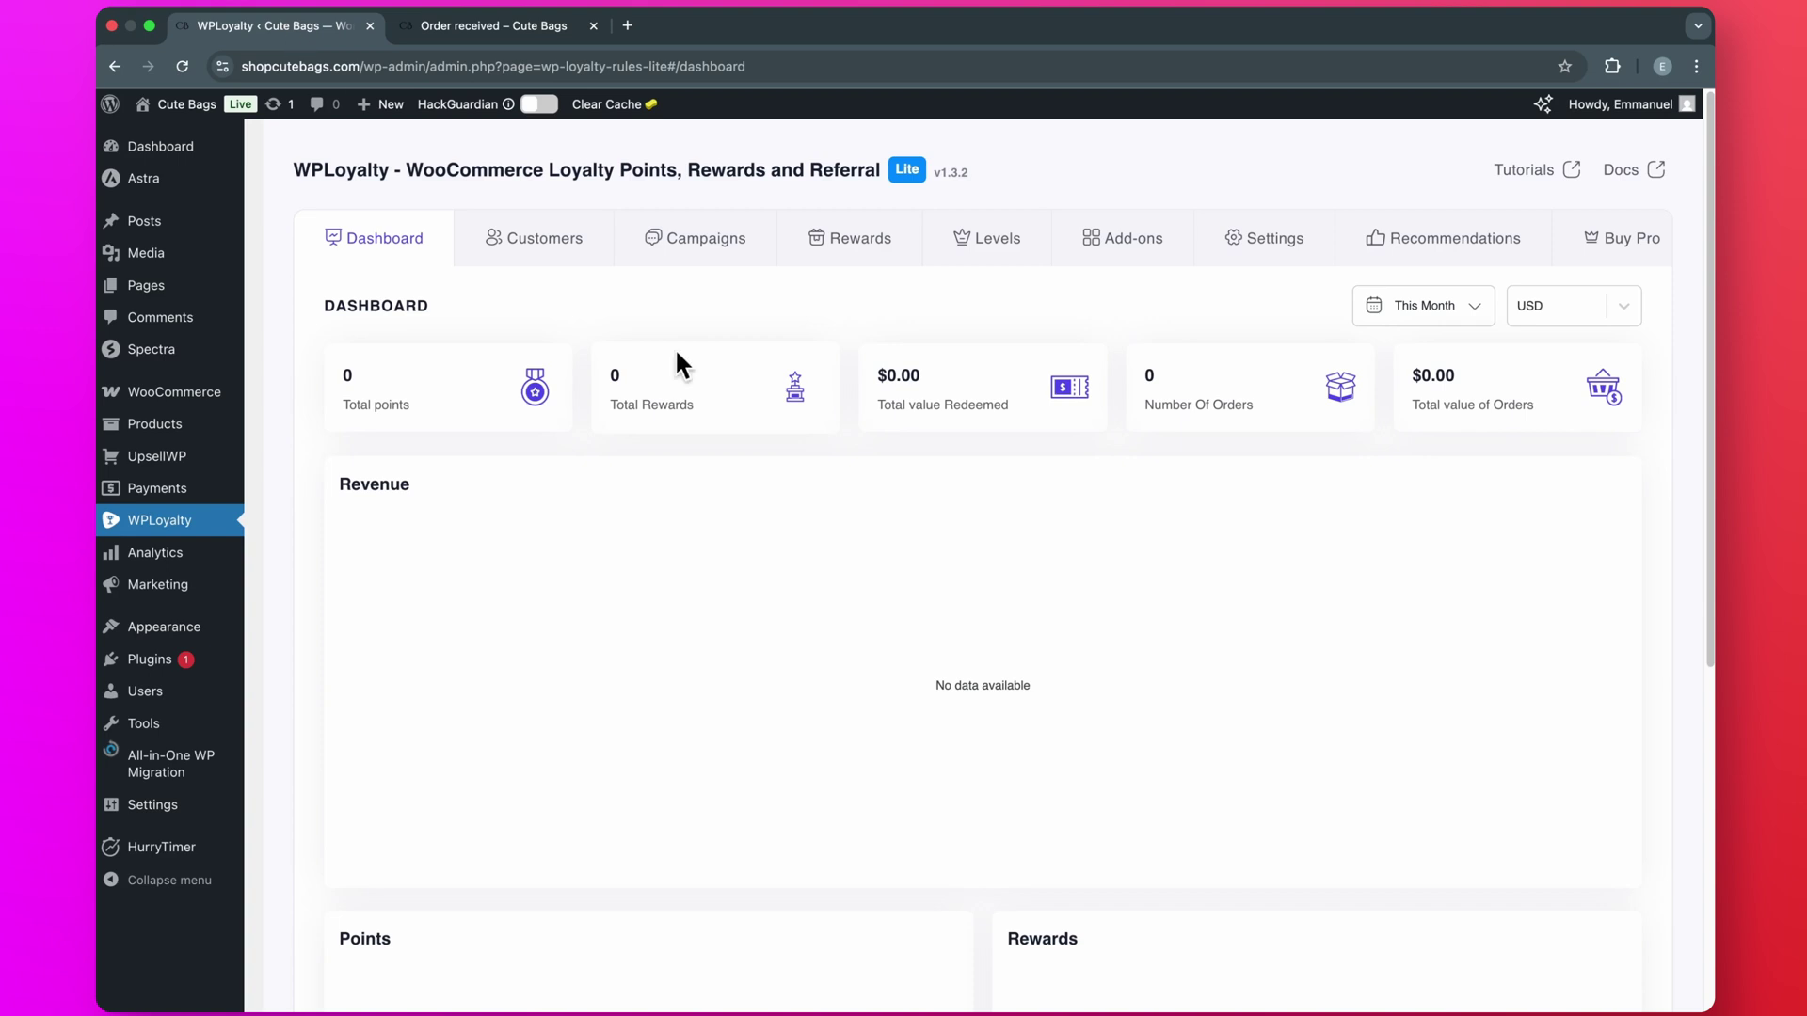
Refresh the dashboard to show 1370 points, 1 reward, $24.80 redeemed, then view the Customers list.
click(181, 67)
scroll(593, 442, down, 2)
scroll(592, 438, down, 5)
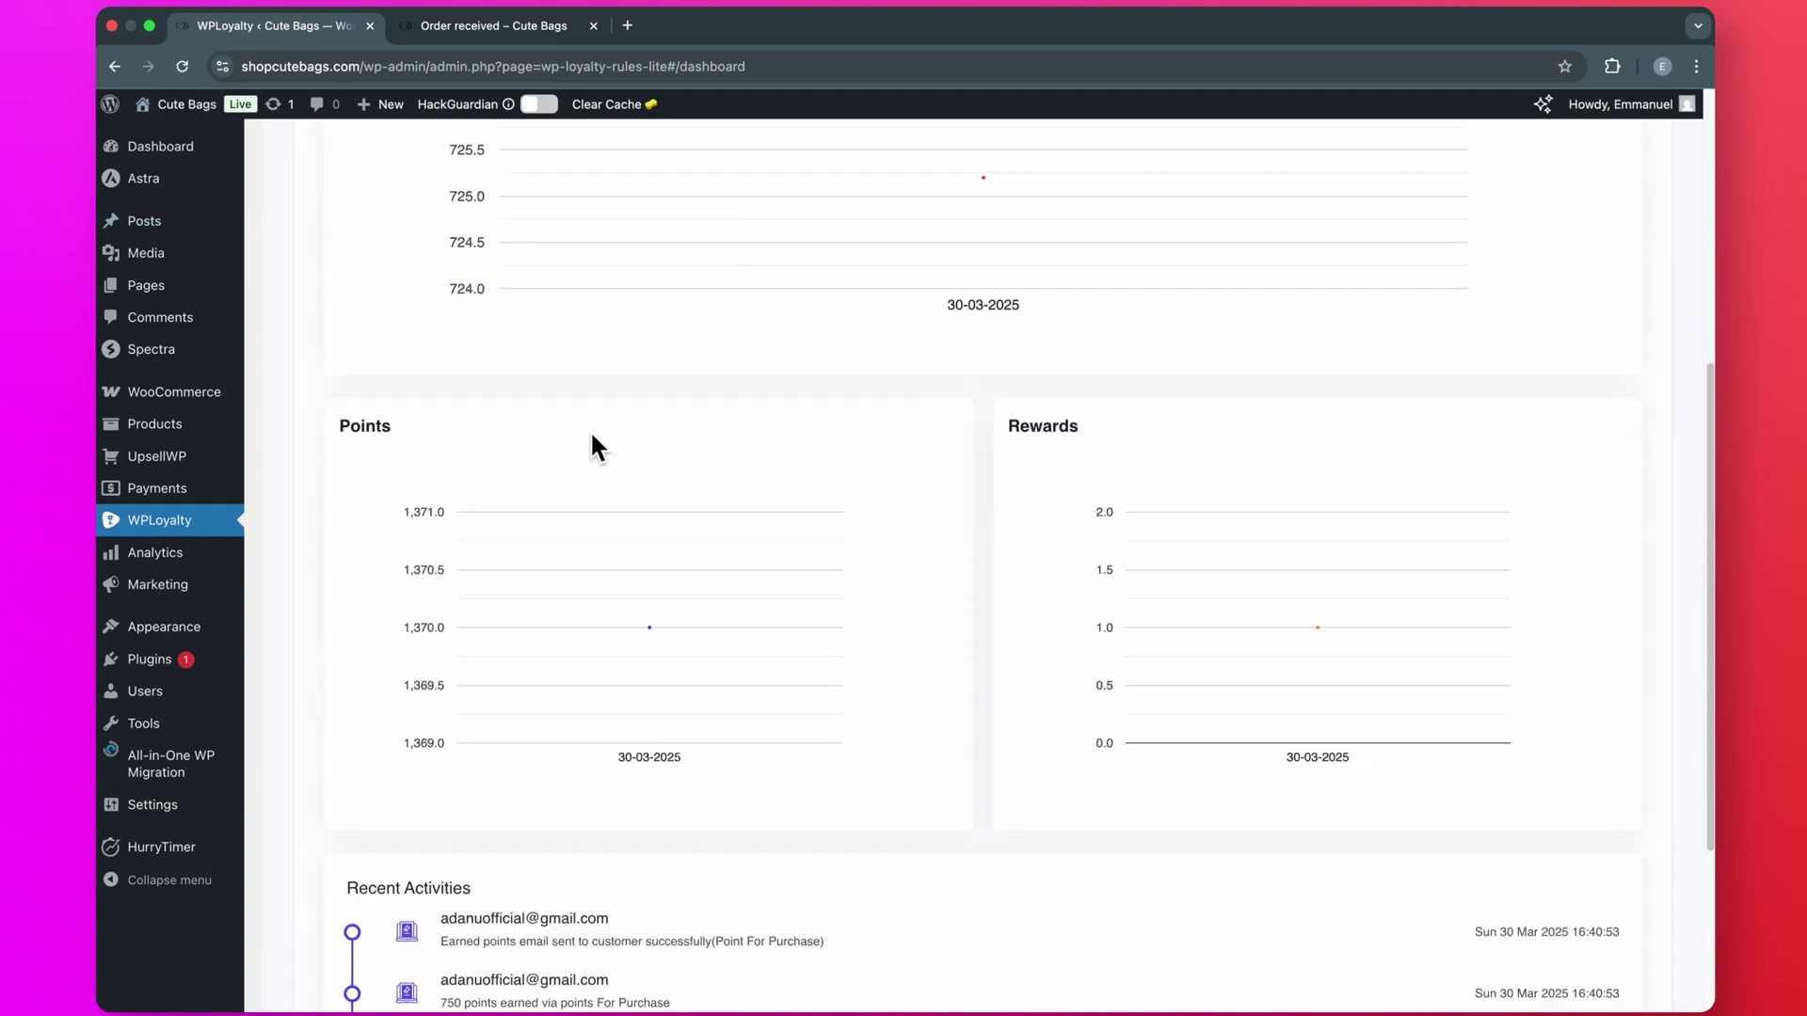
scroll(592, 438, up, 10)
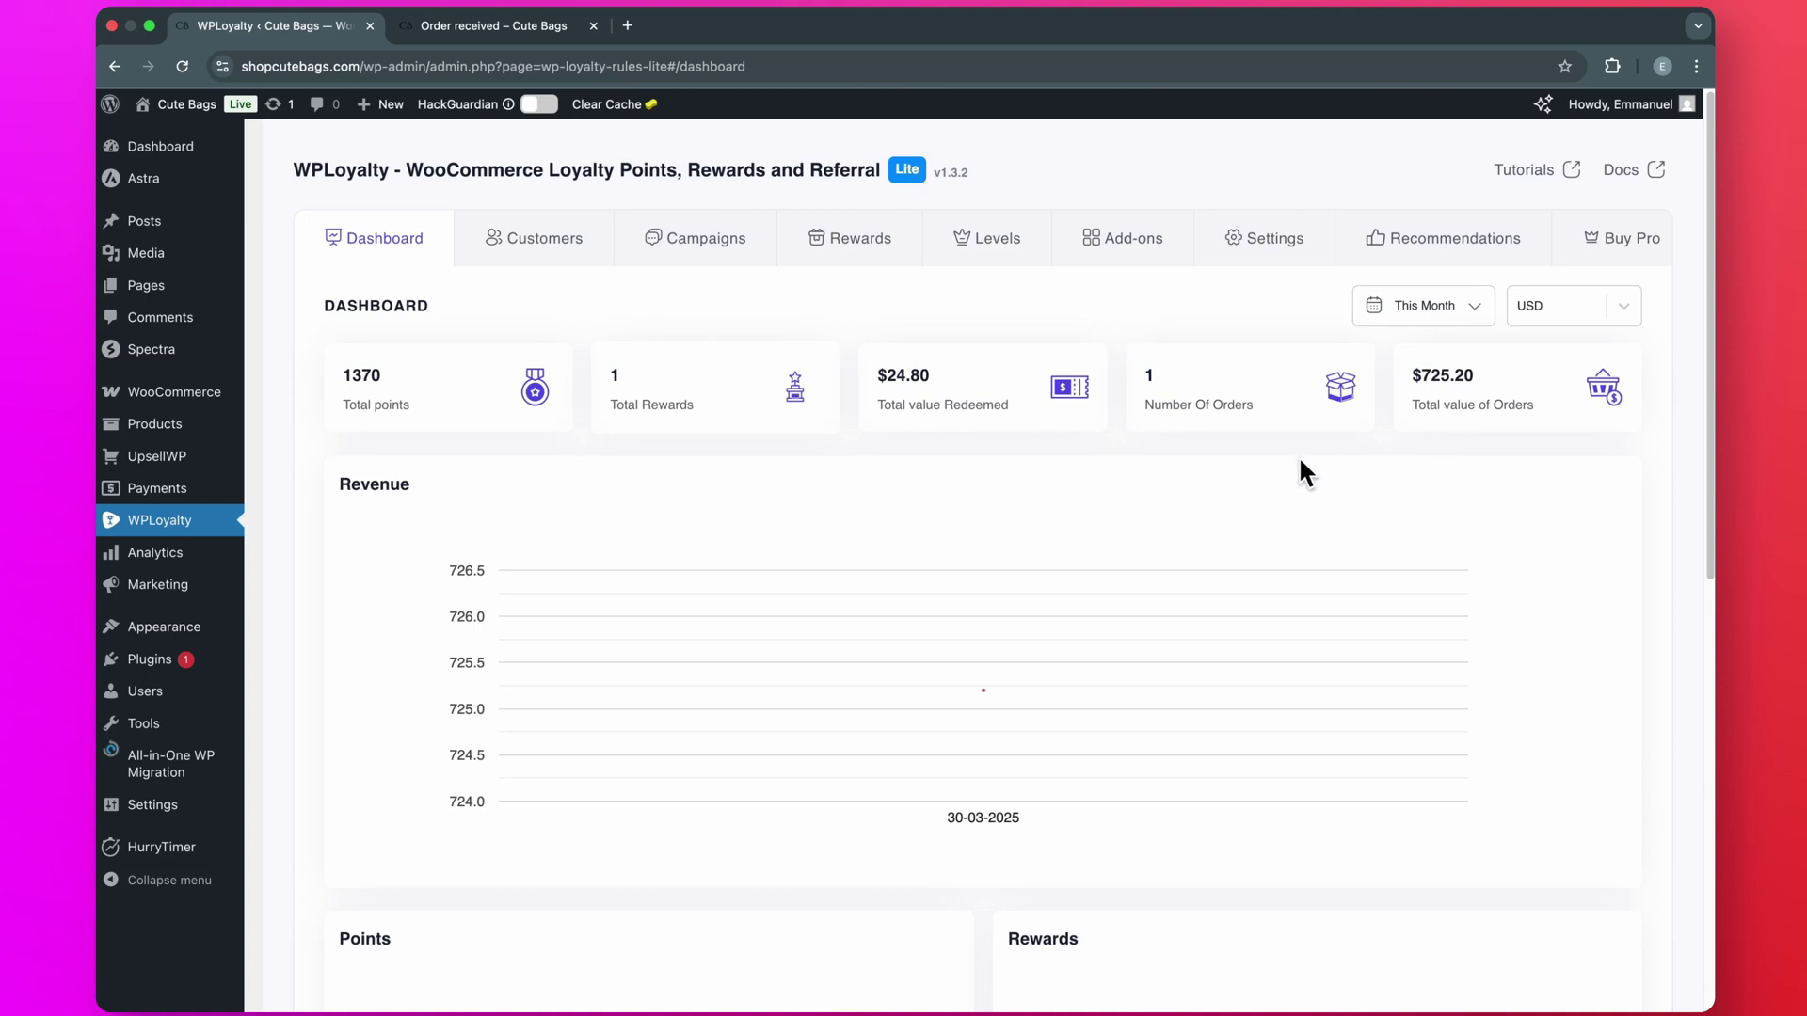
click(546, 247)
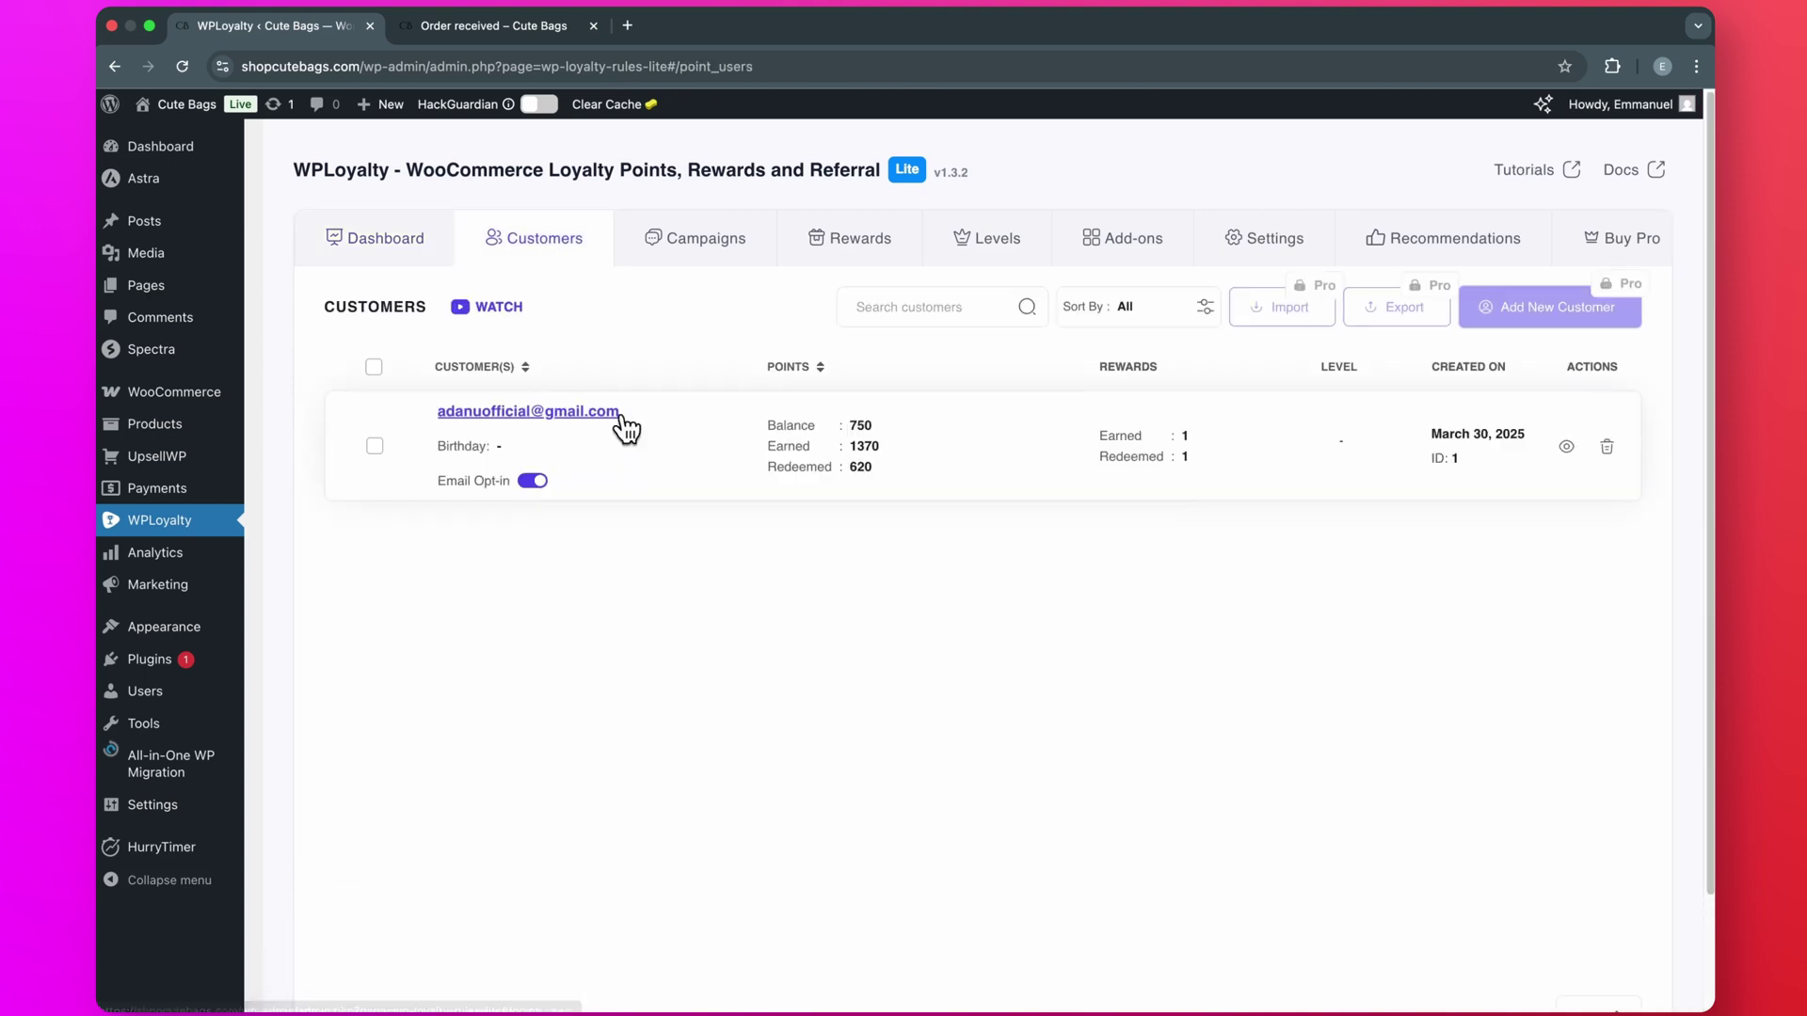
Look over the Point For Purchase campaign, the new-campaign types and Rewards, then view the Add-ons page.
click(684, 247)
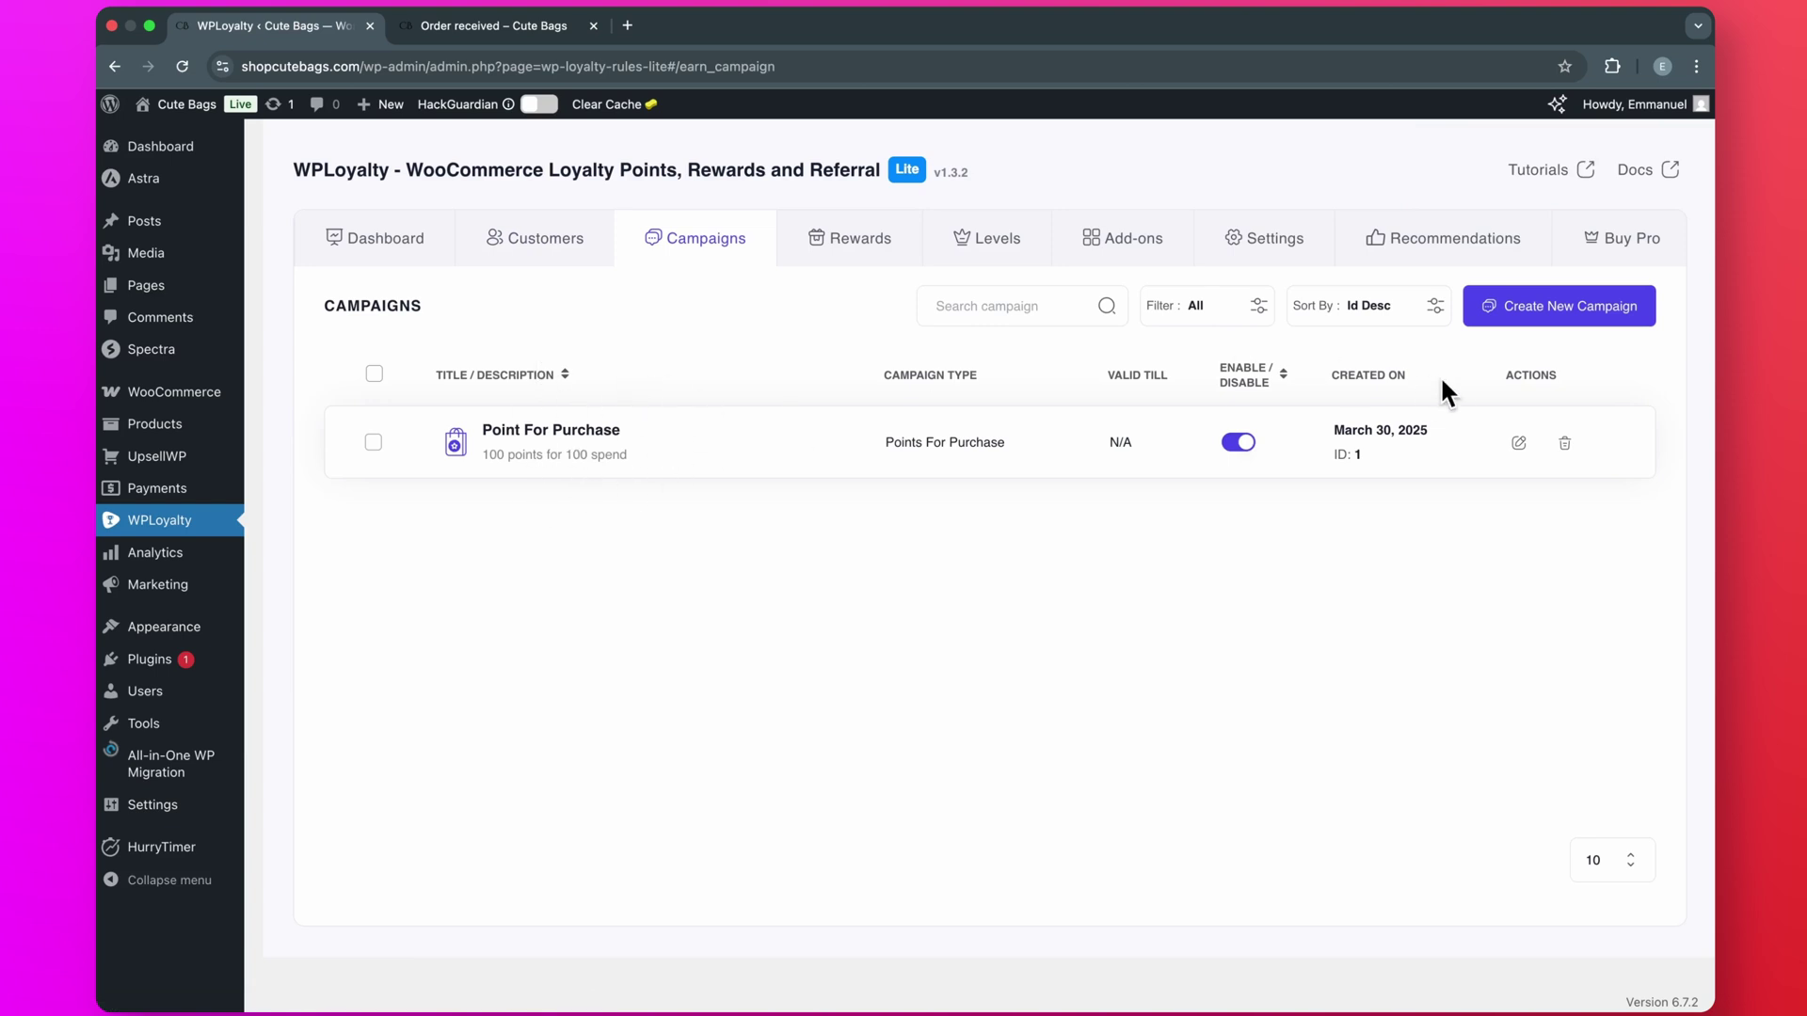
click(1521, 442)
click(708, 240)
click(1610, 303)
click(842, 262)
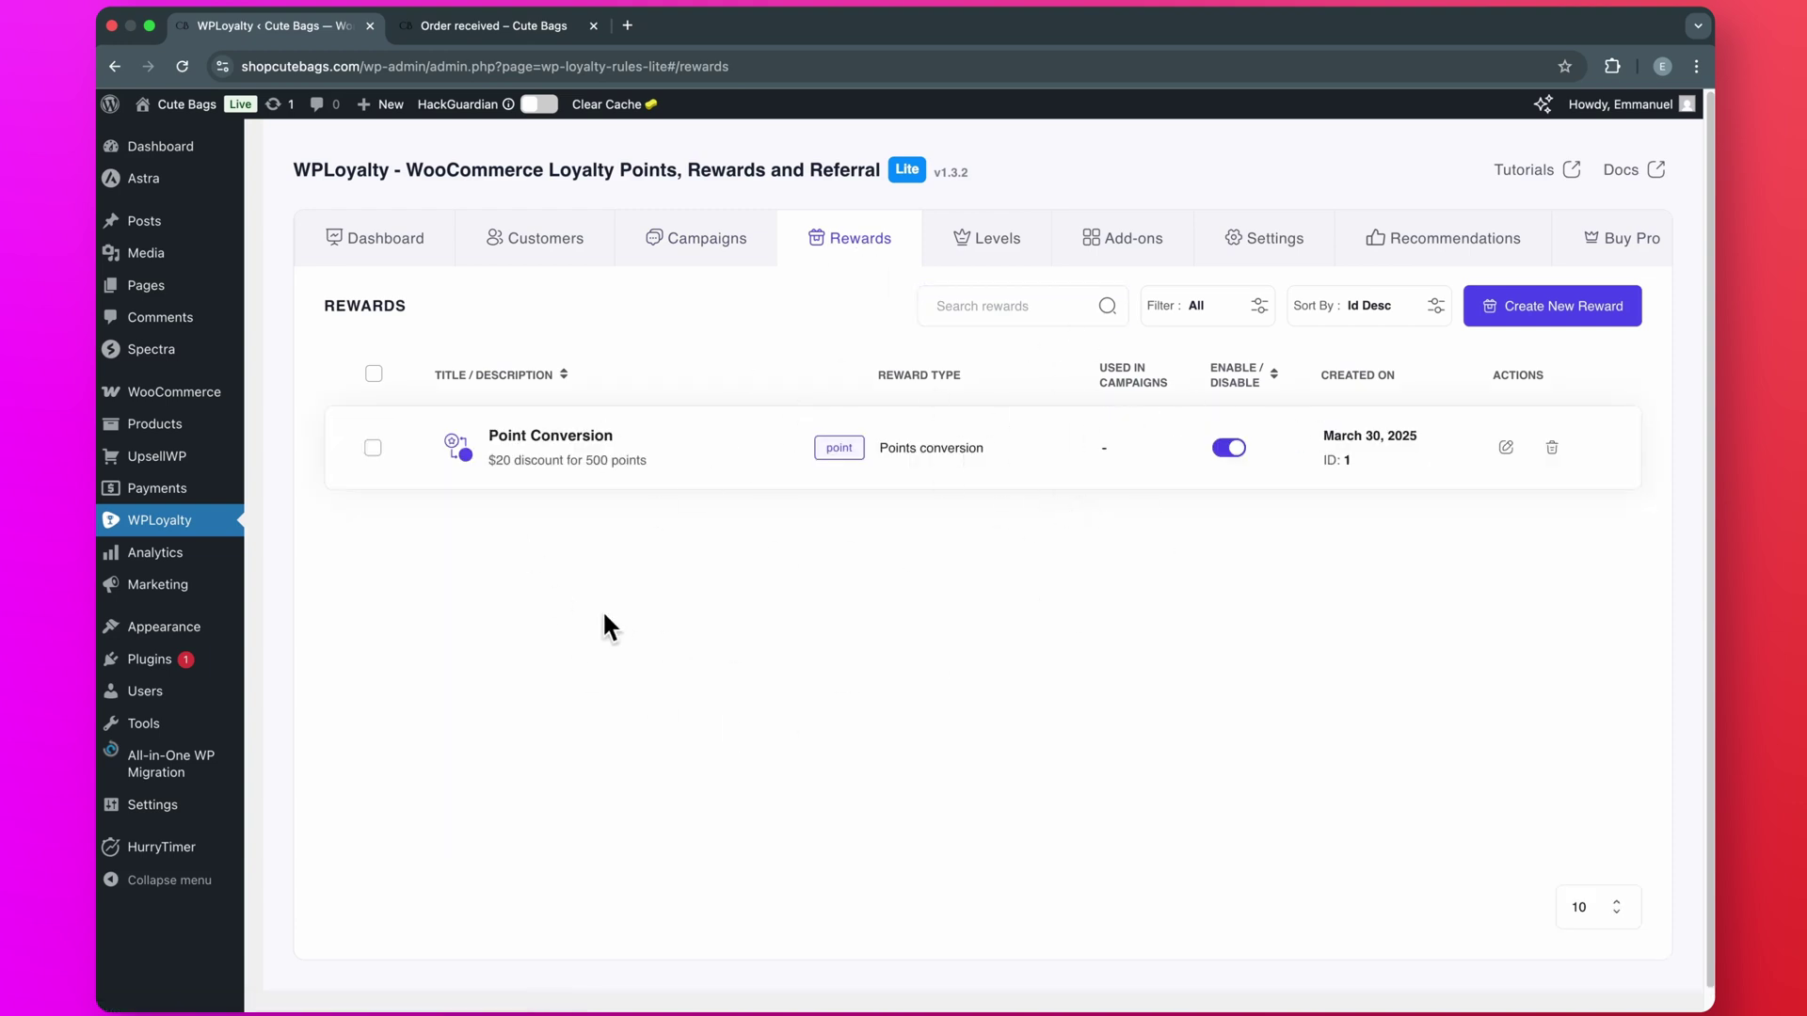
click(1118, 253)
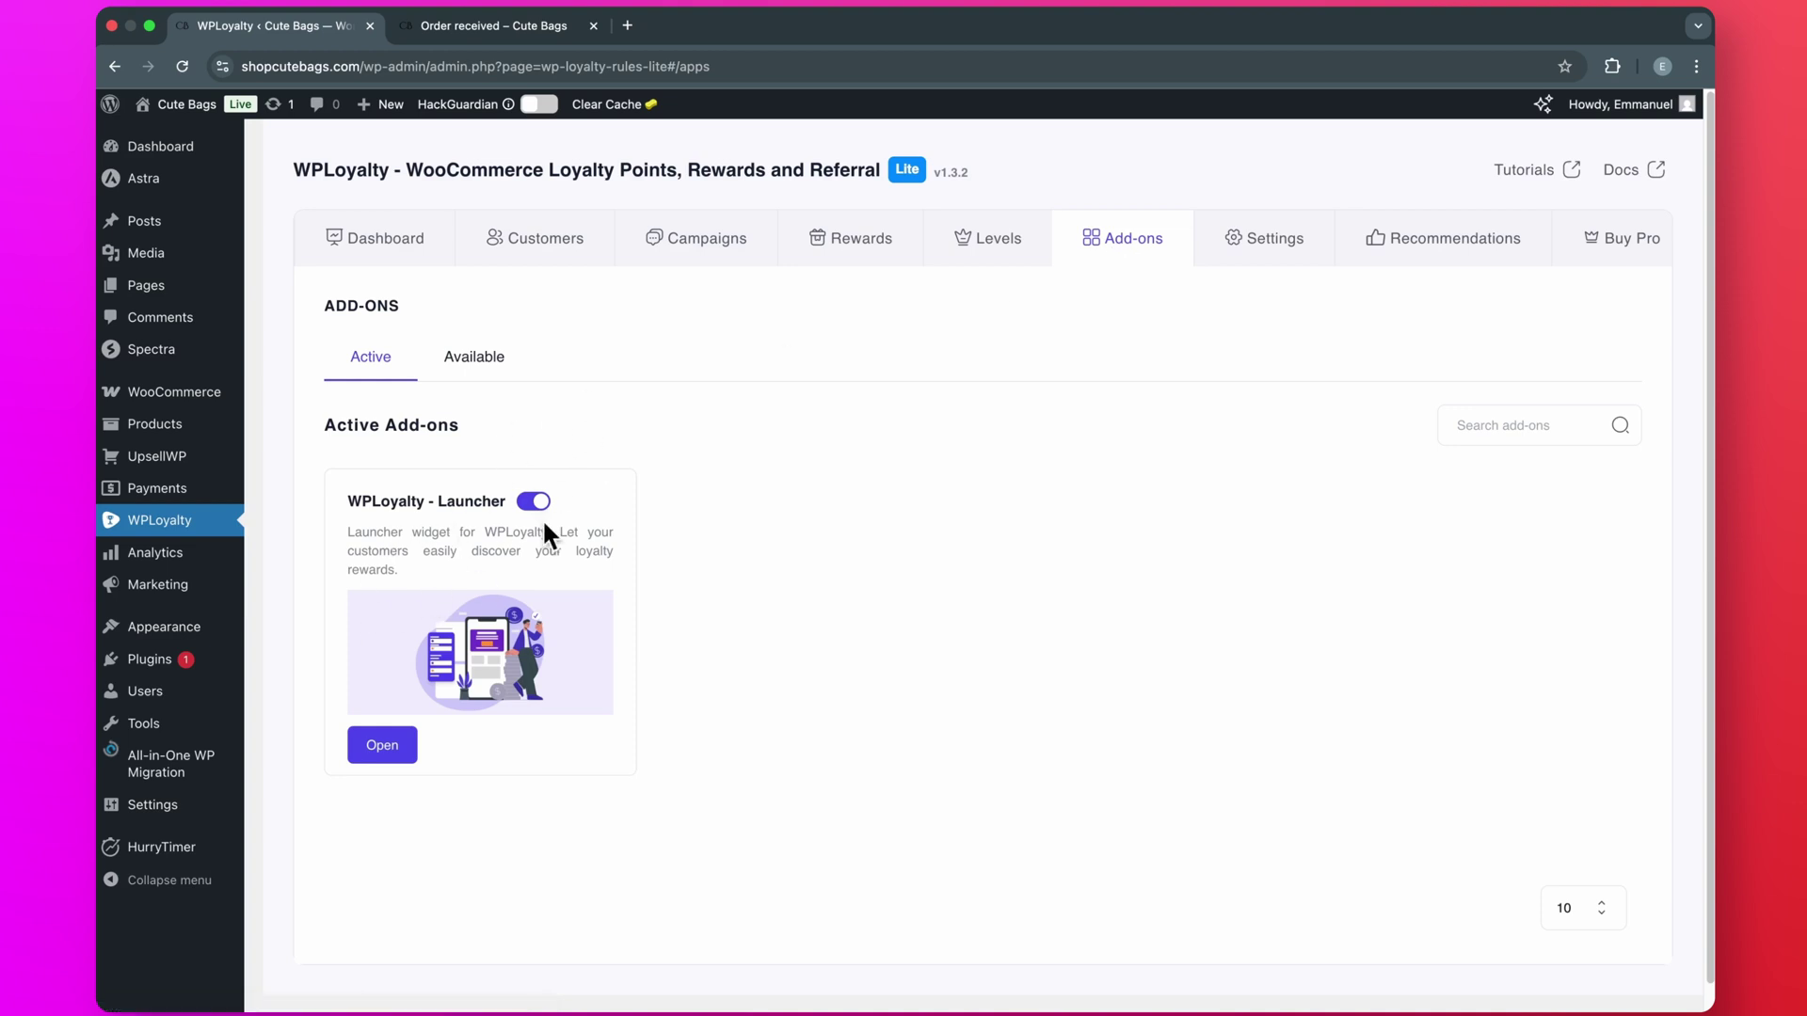
Browse the Launcher add-on's Design, Content and Launcher tabs, then view the loyalty General Settings.
click(403, 746)
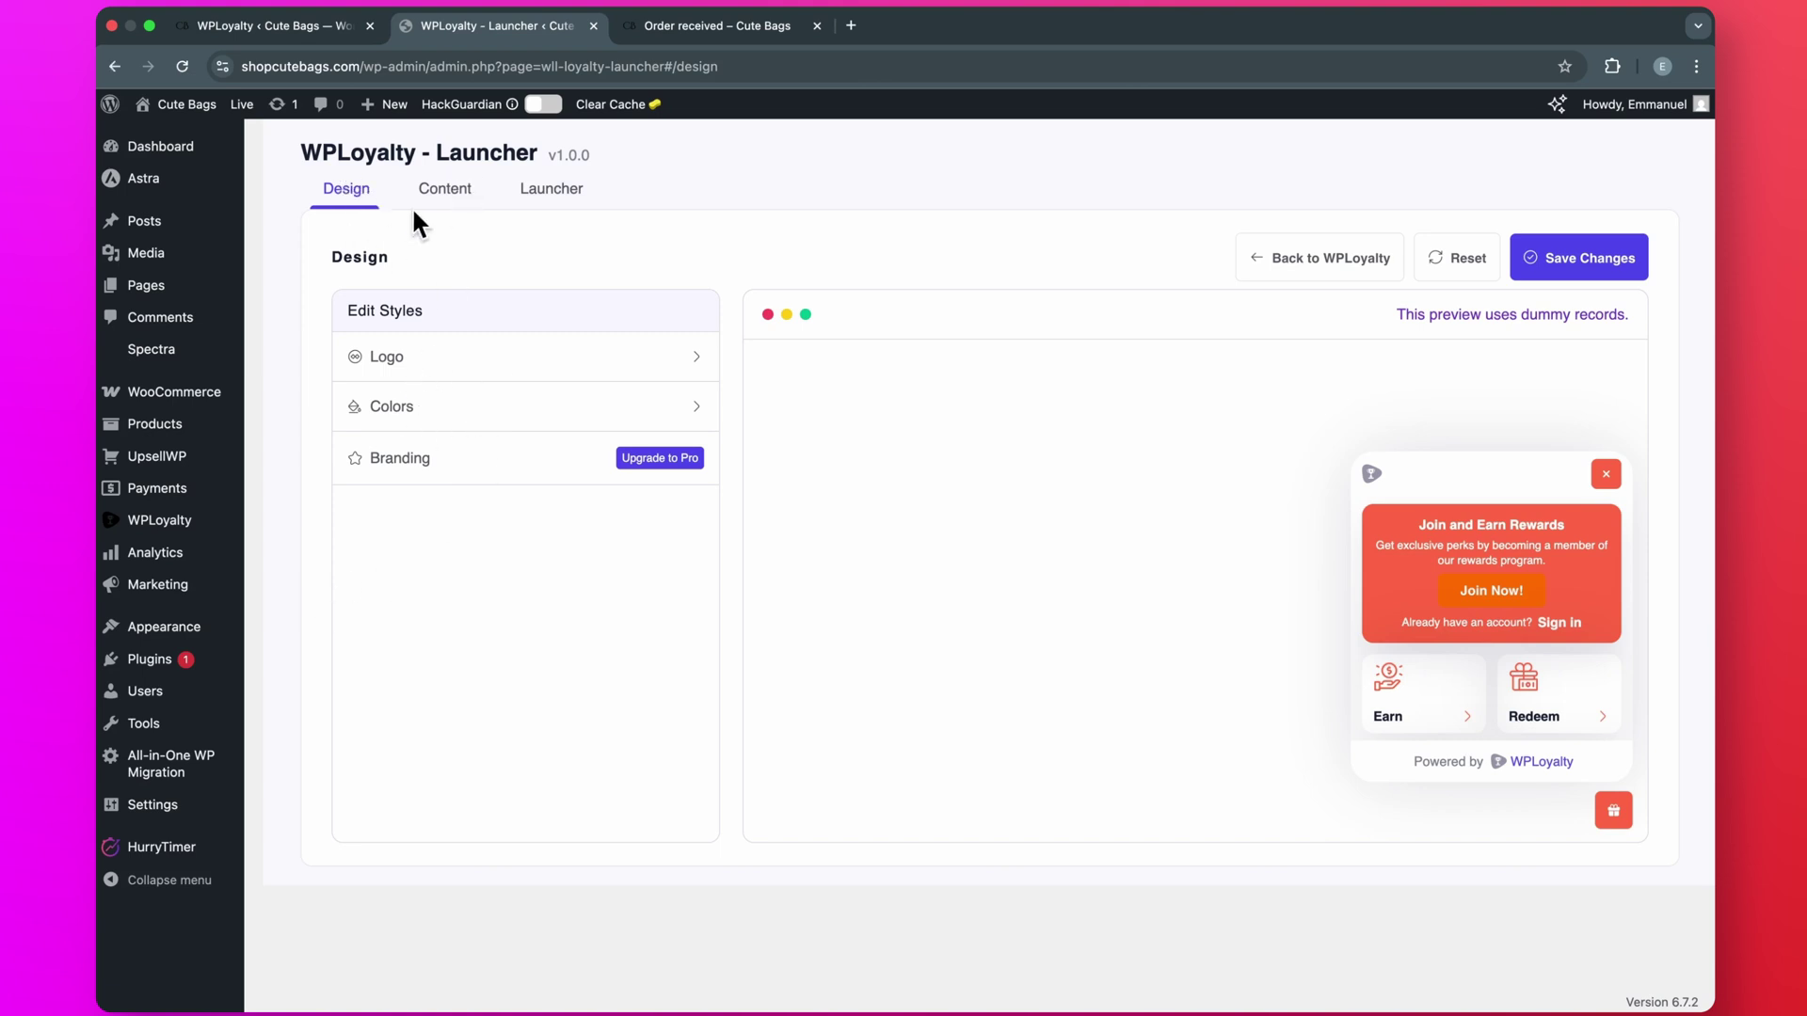
click(453, 197)
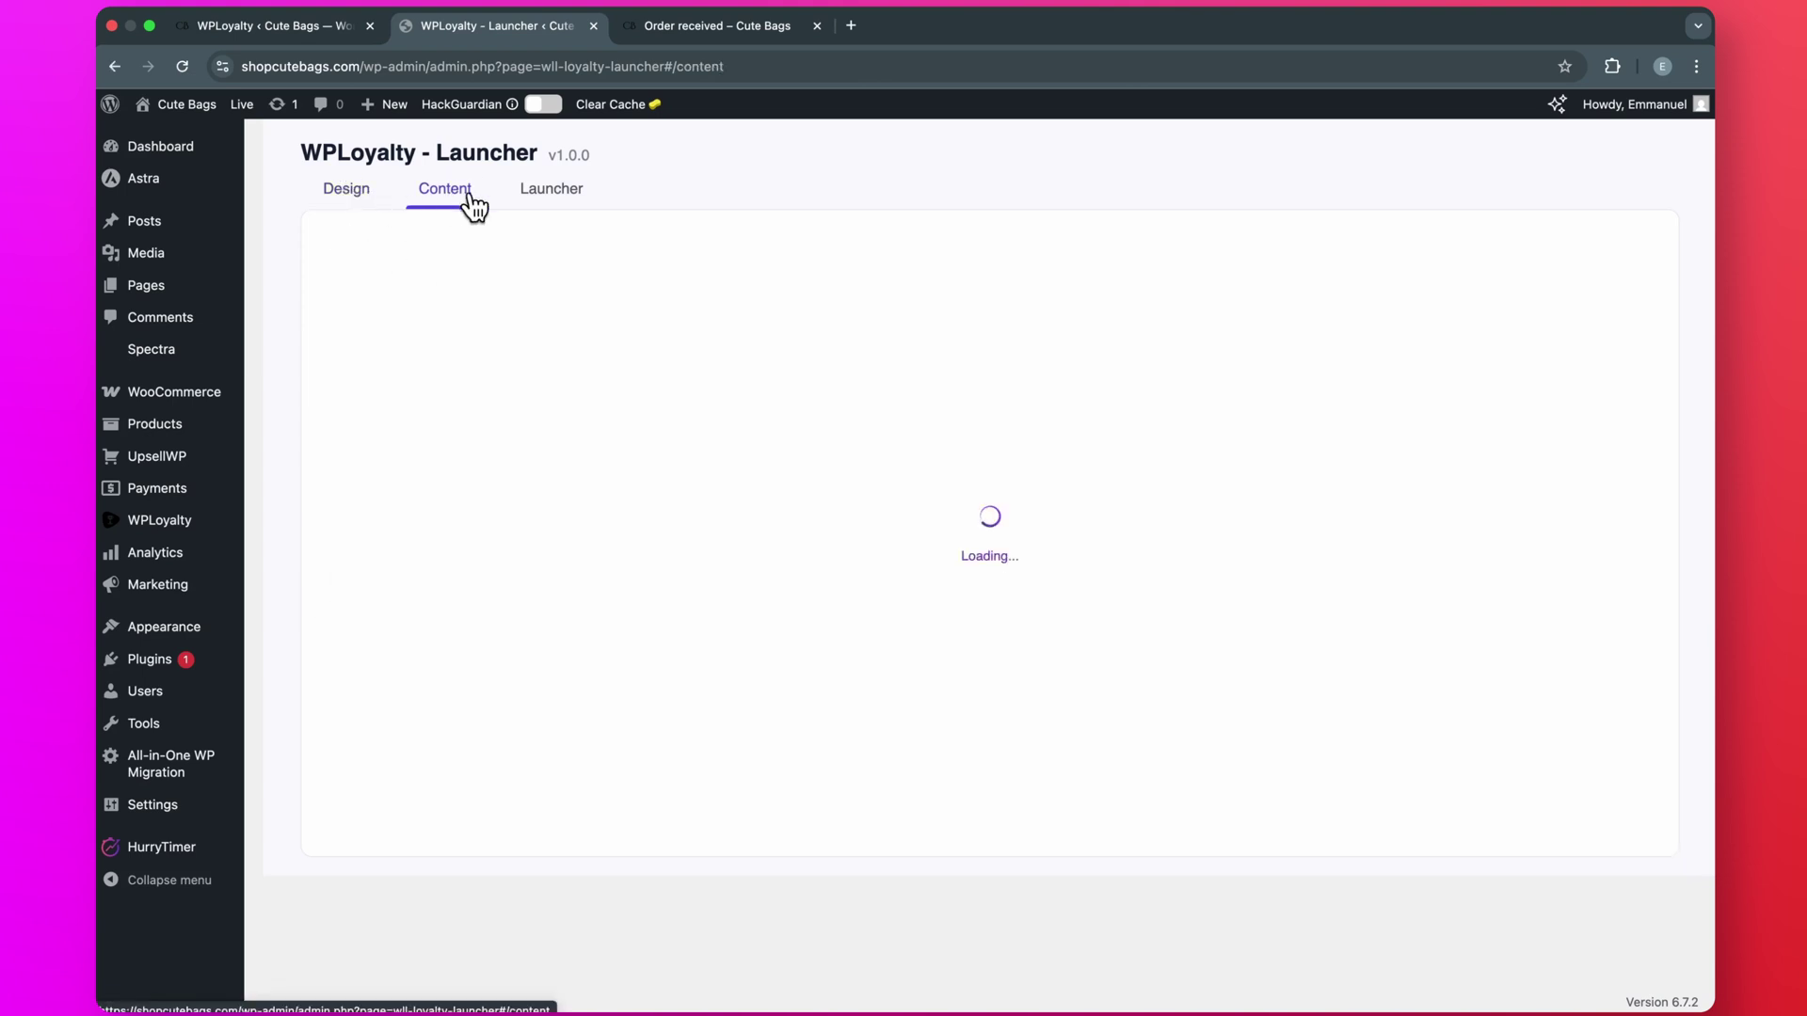
click(564, 191)
click(359, 193)
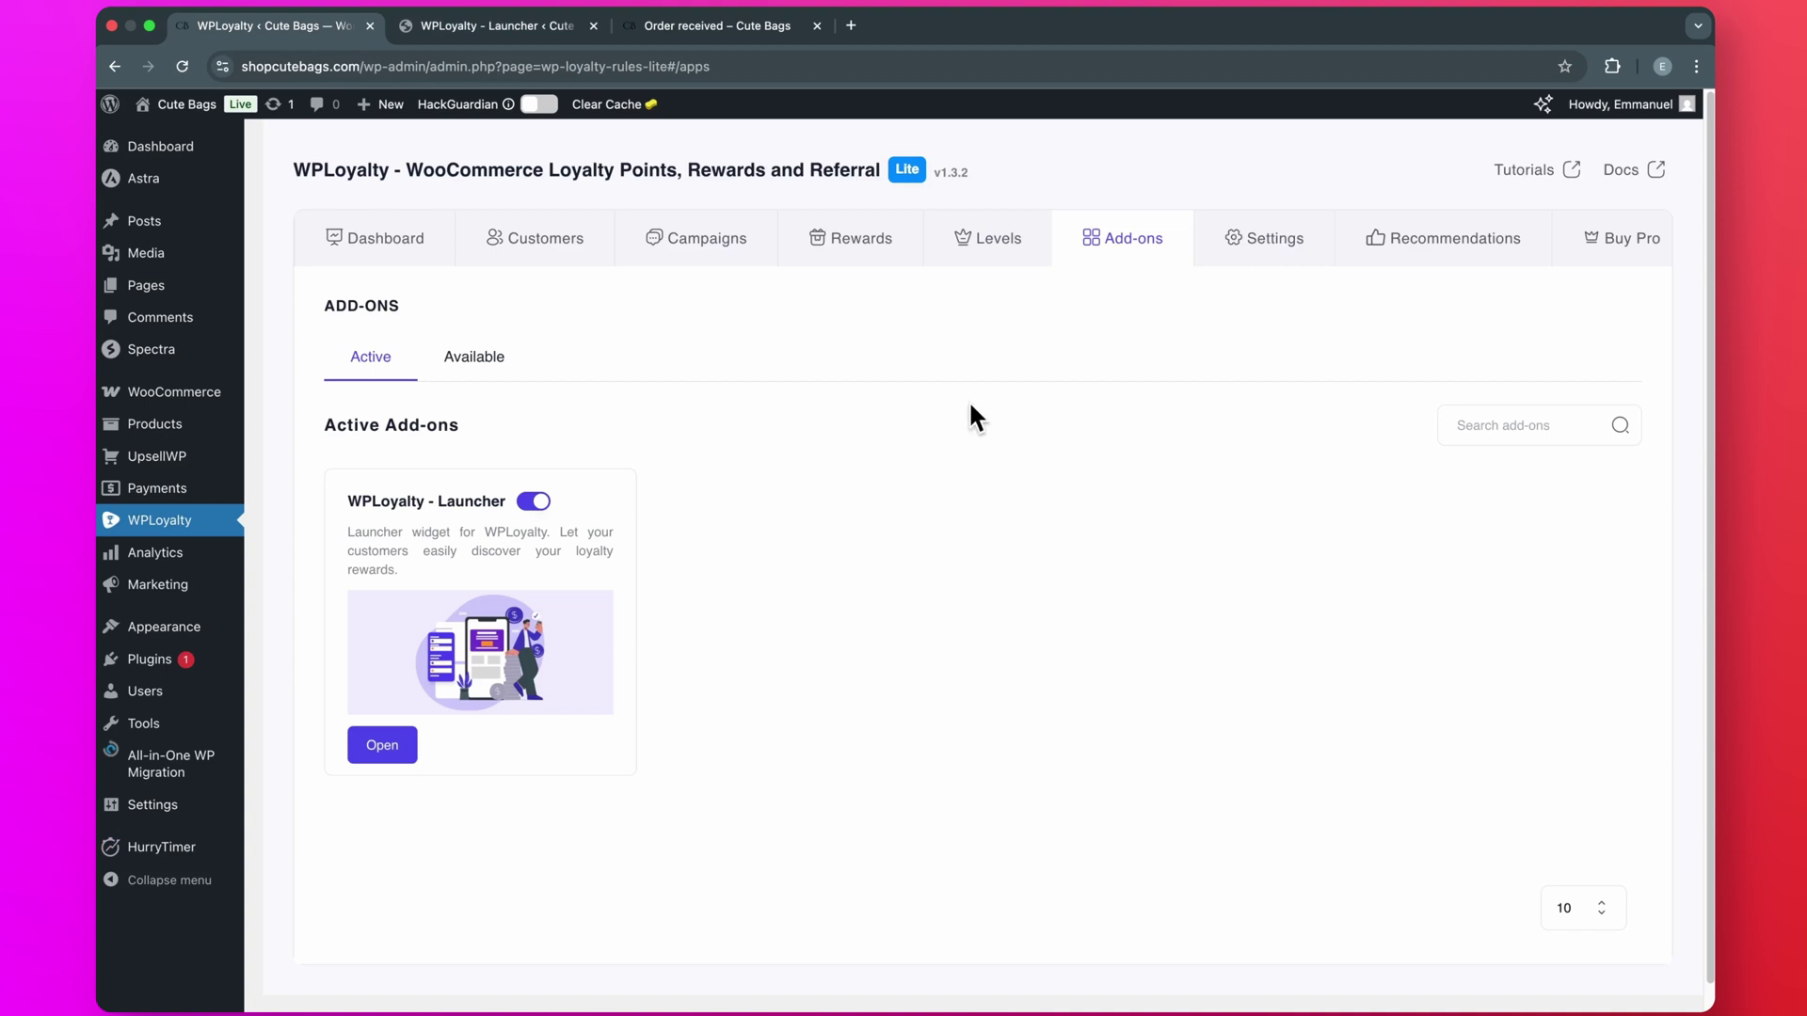
click(1274, 249)
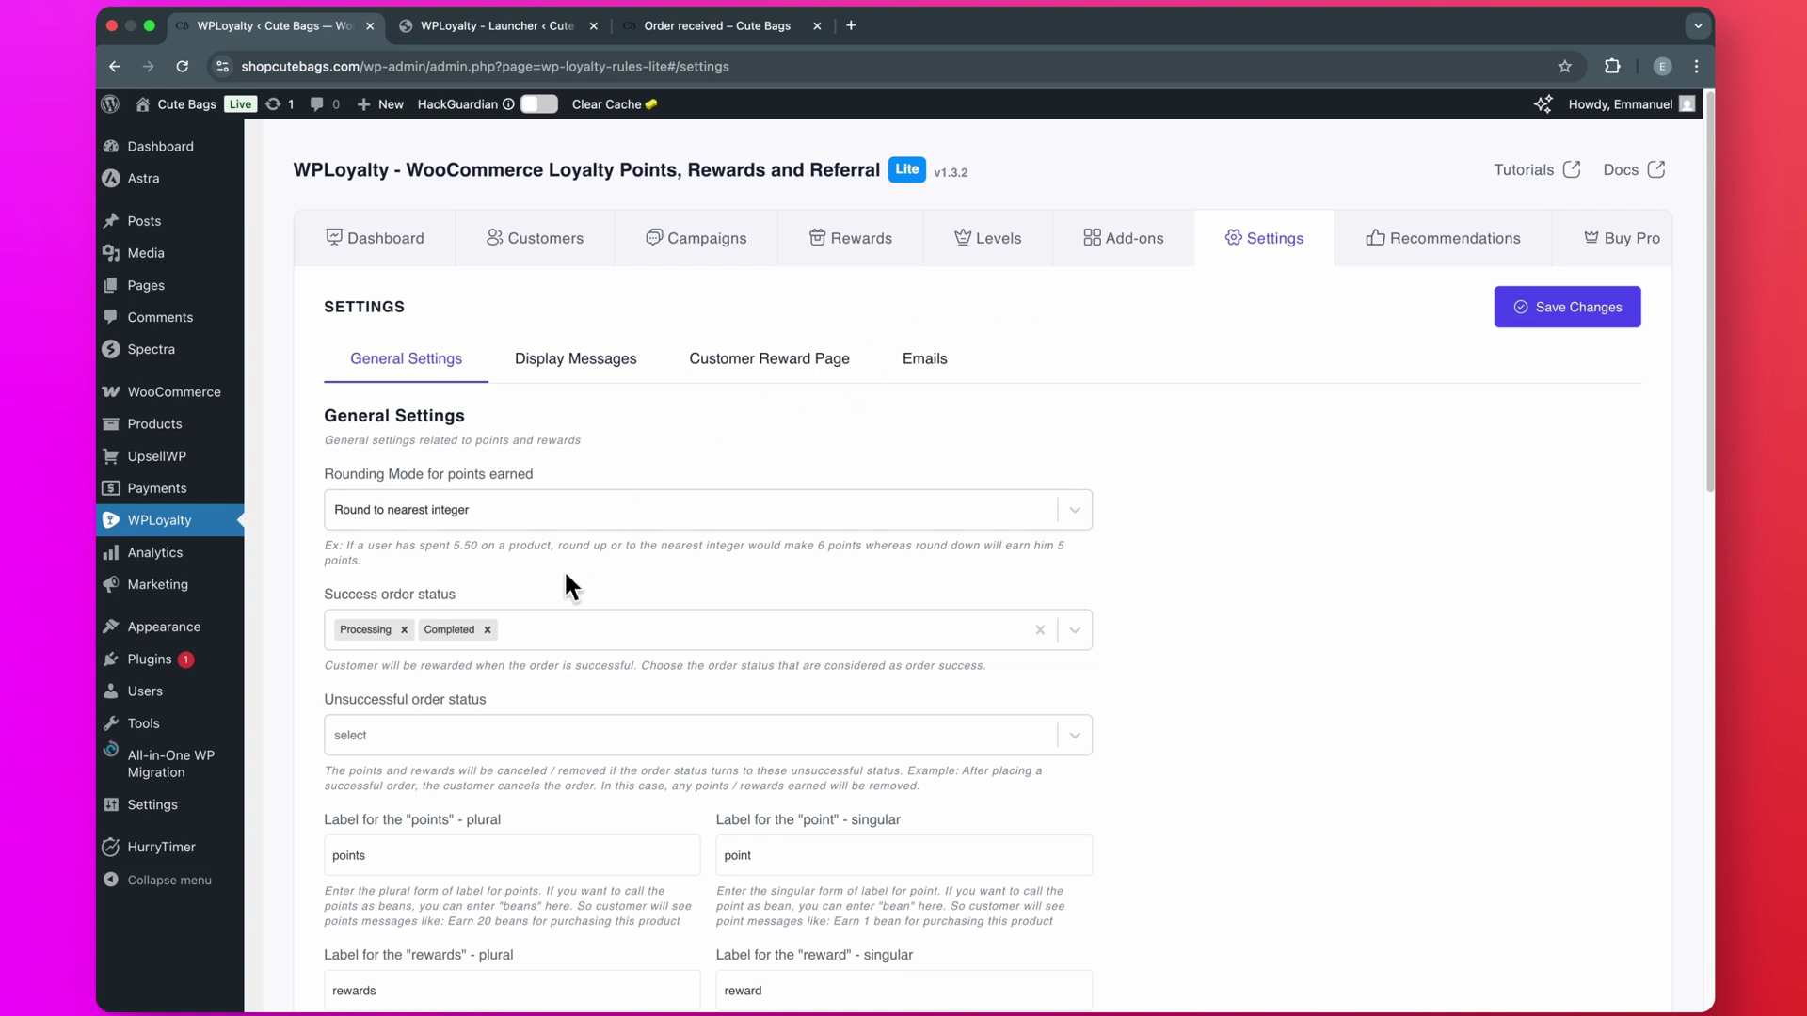
Compare the Thank You Page message setting with the earned-points notice on the order confirmation page.
scroll(833, 316, down, 10)
scroll(834, 316, up, 10)
click(578, 365)
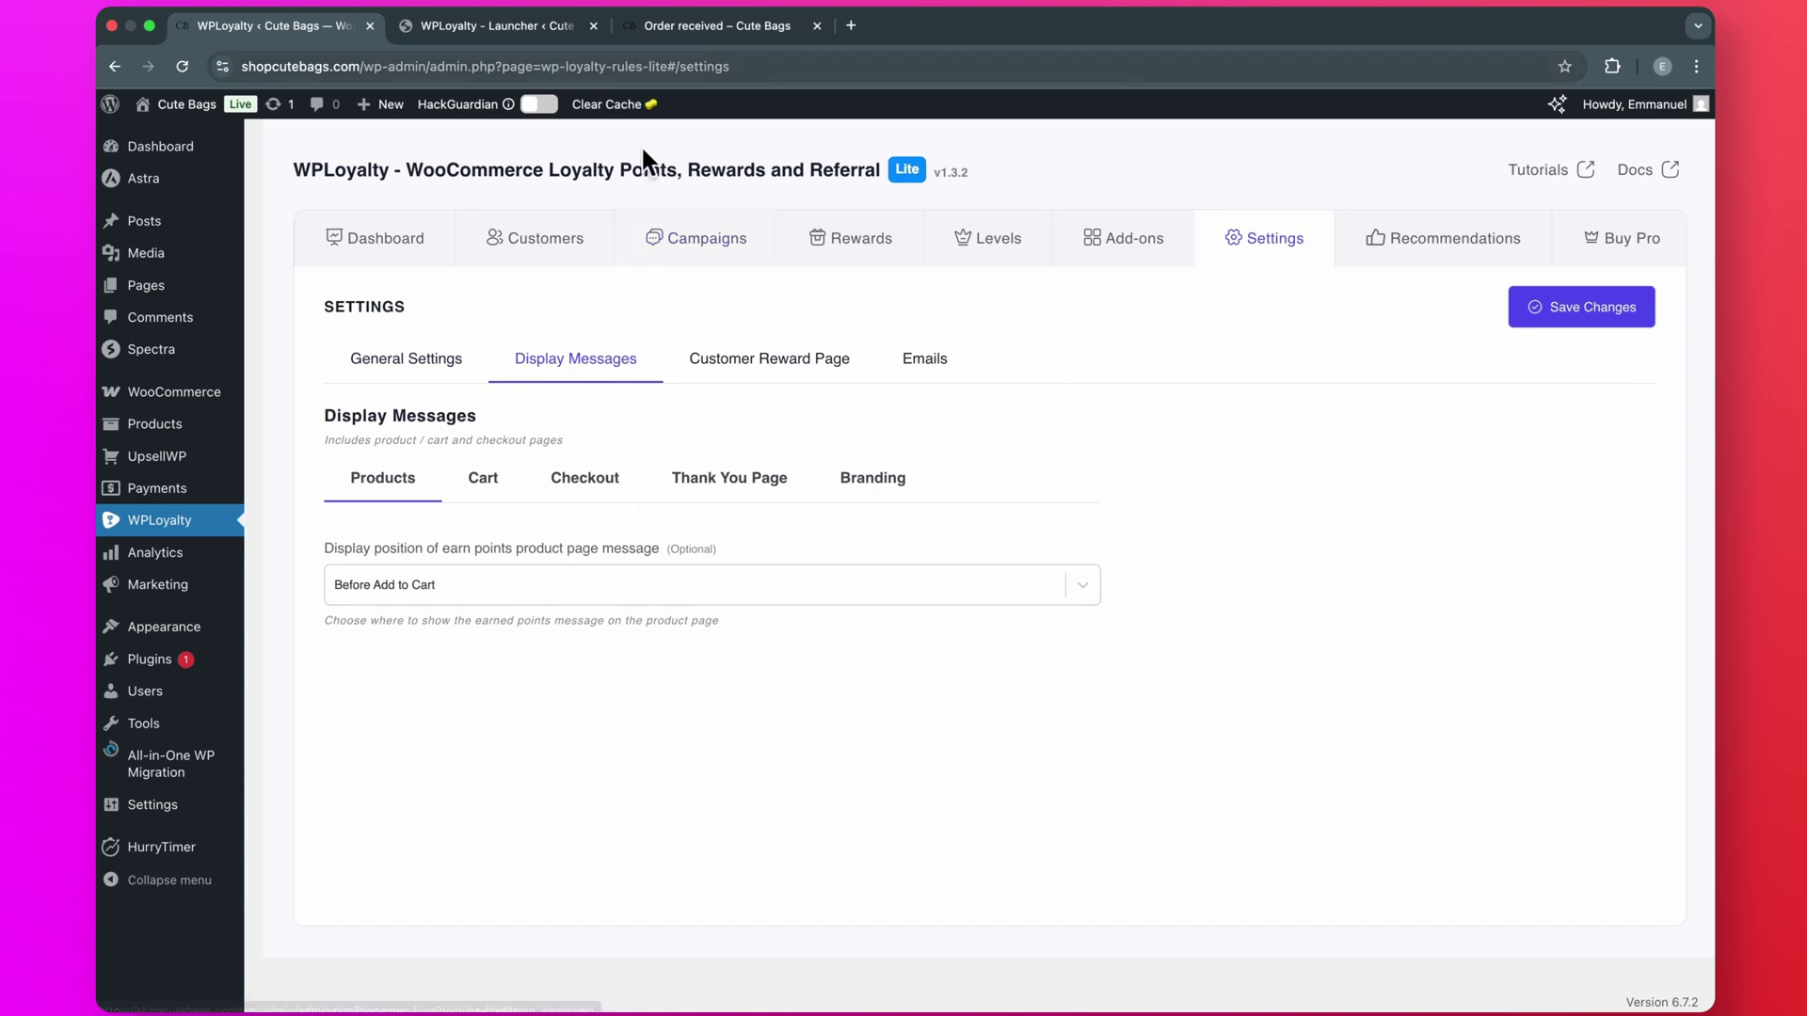
click(712, 34)
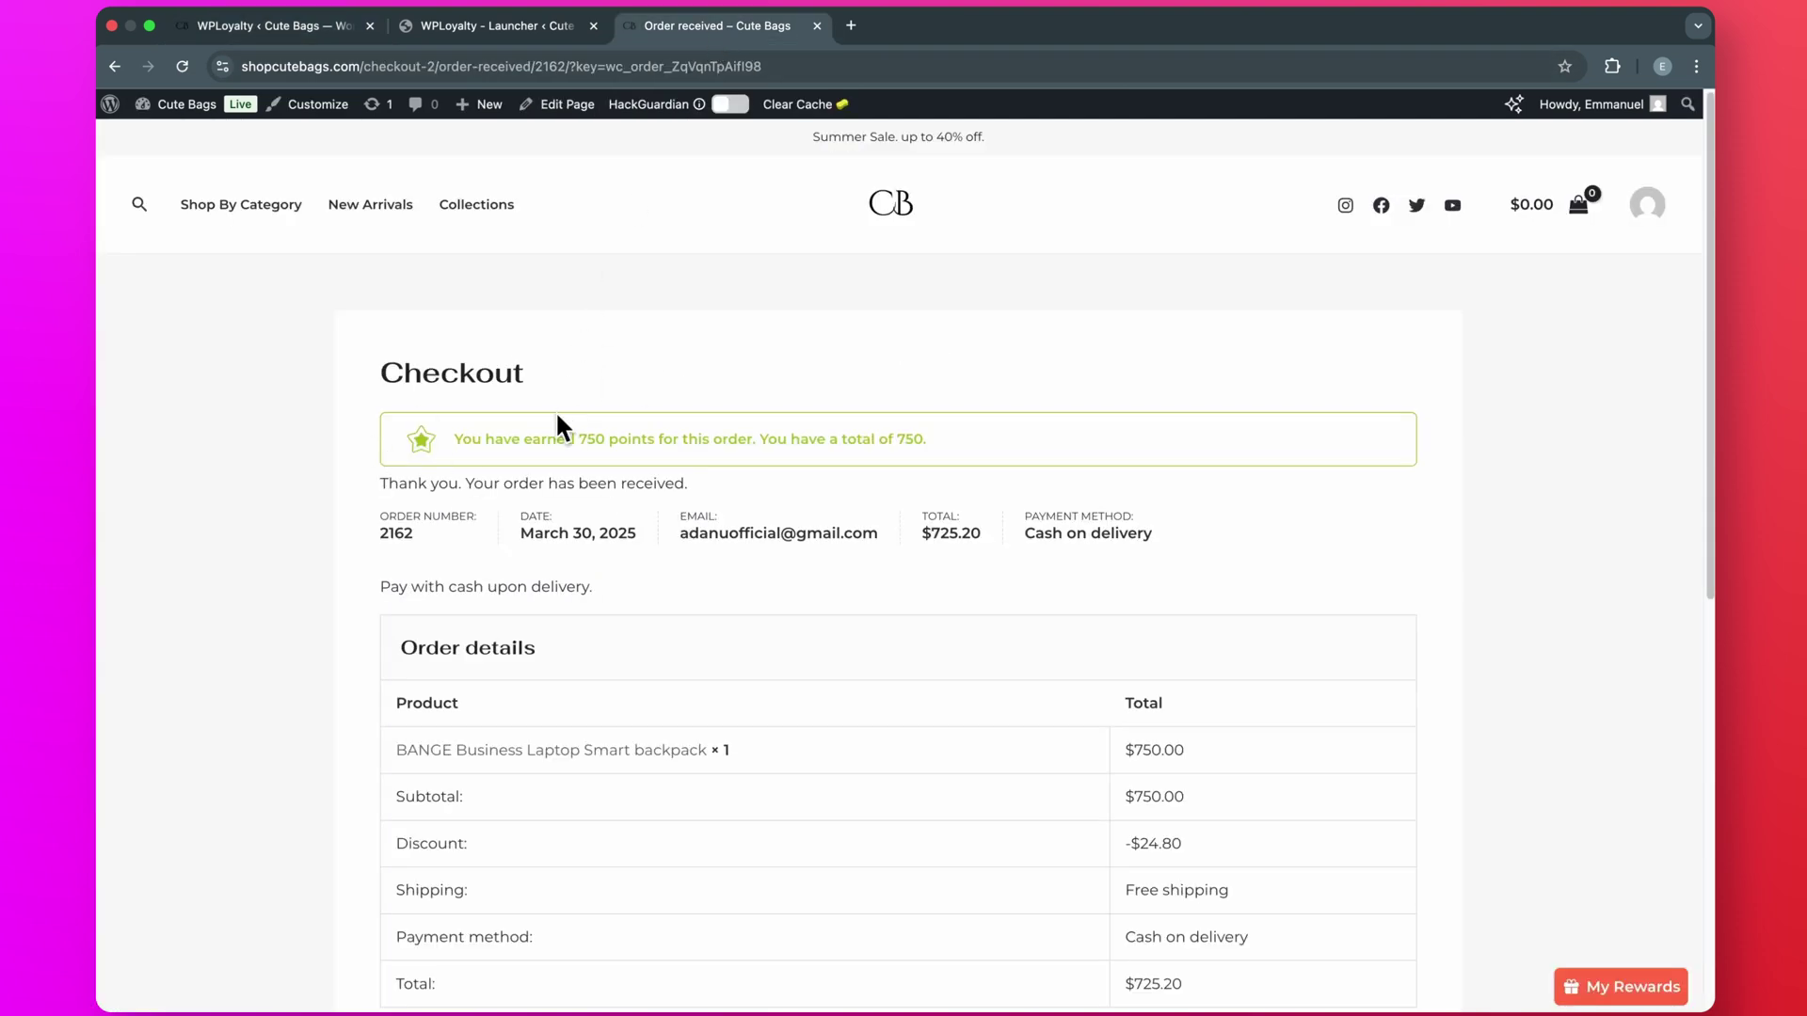
drag(467, 439, 928, 456)
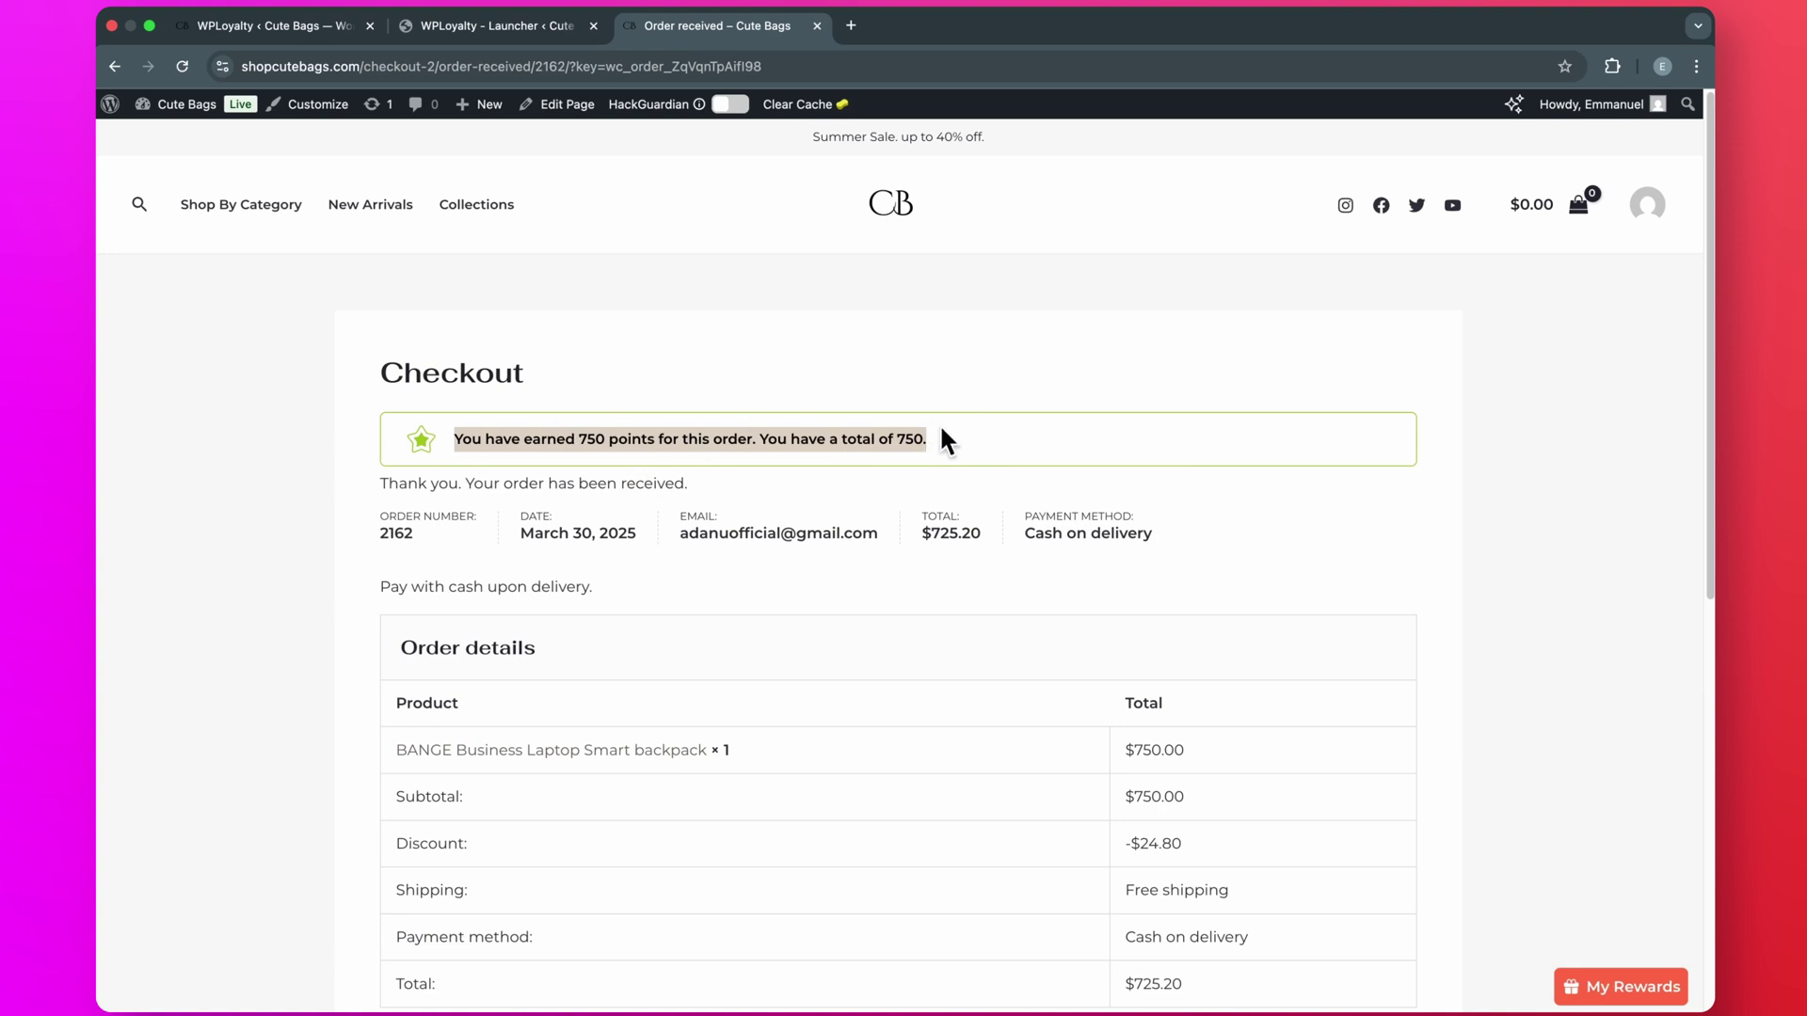
click(237, 30)
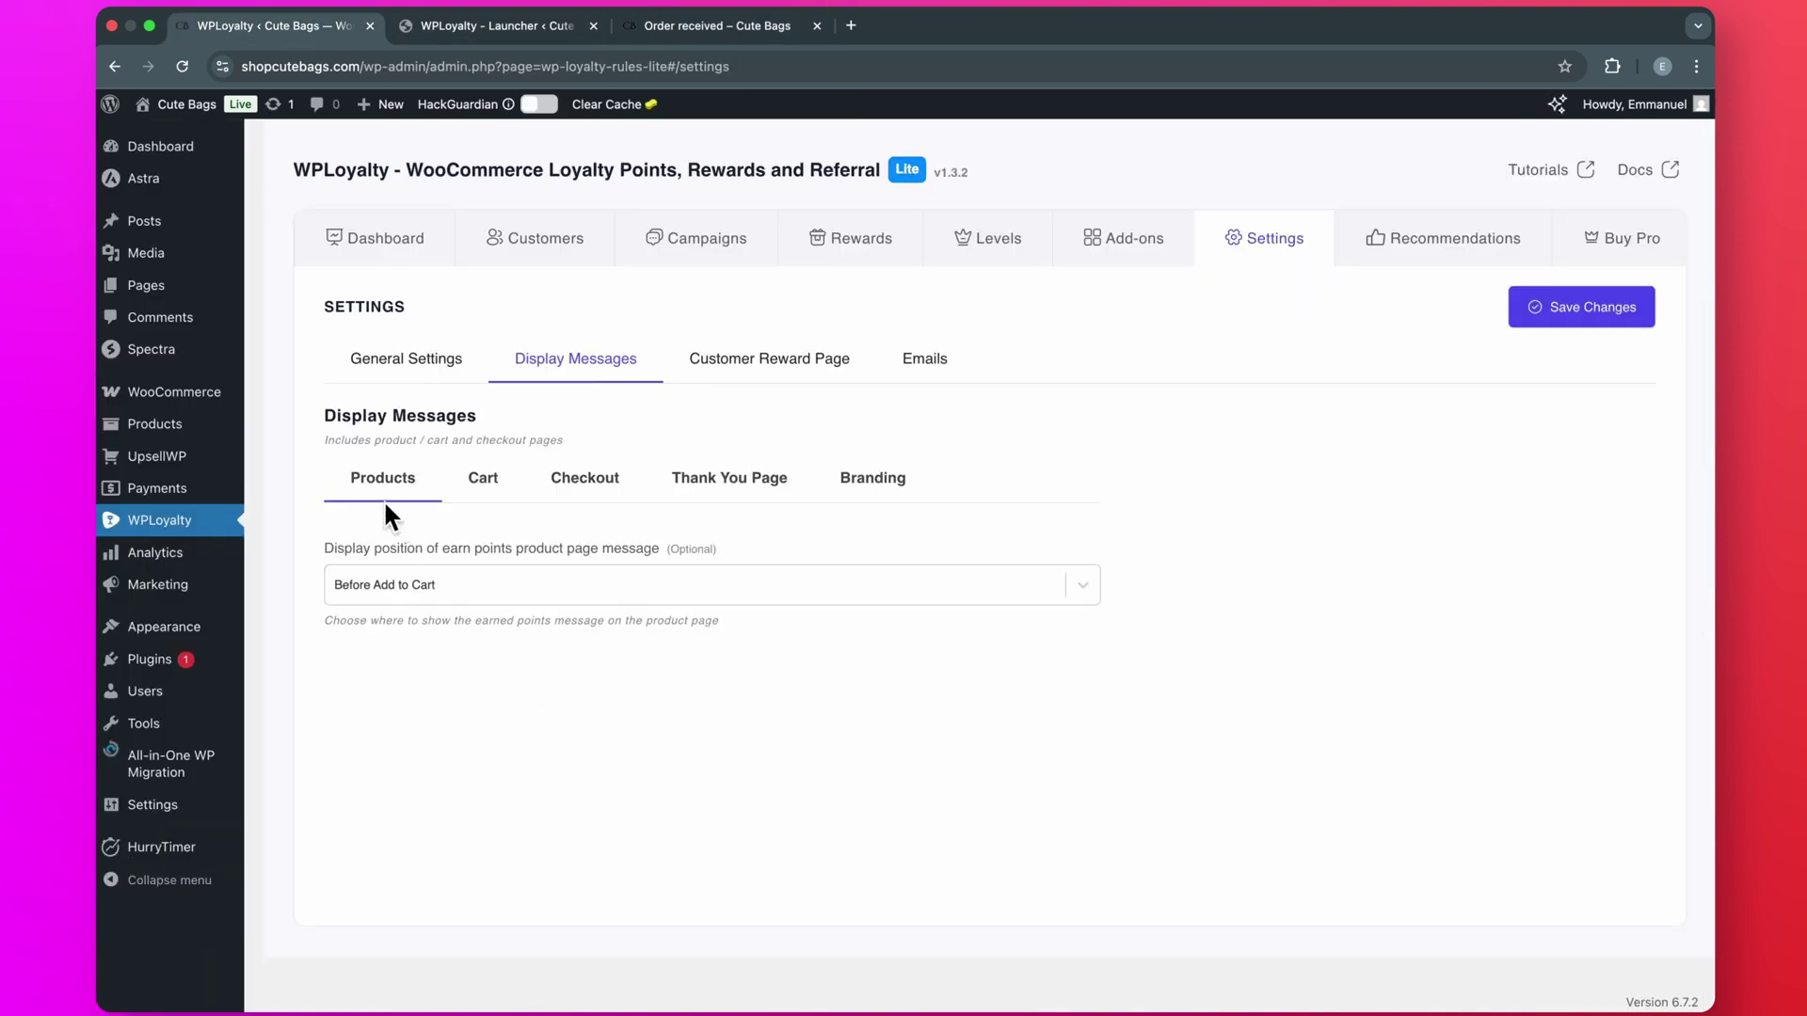
click(696, 485)
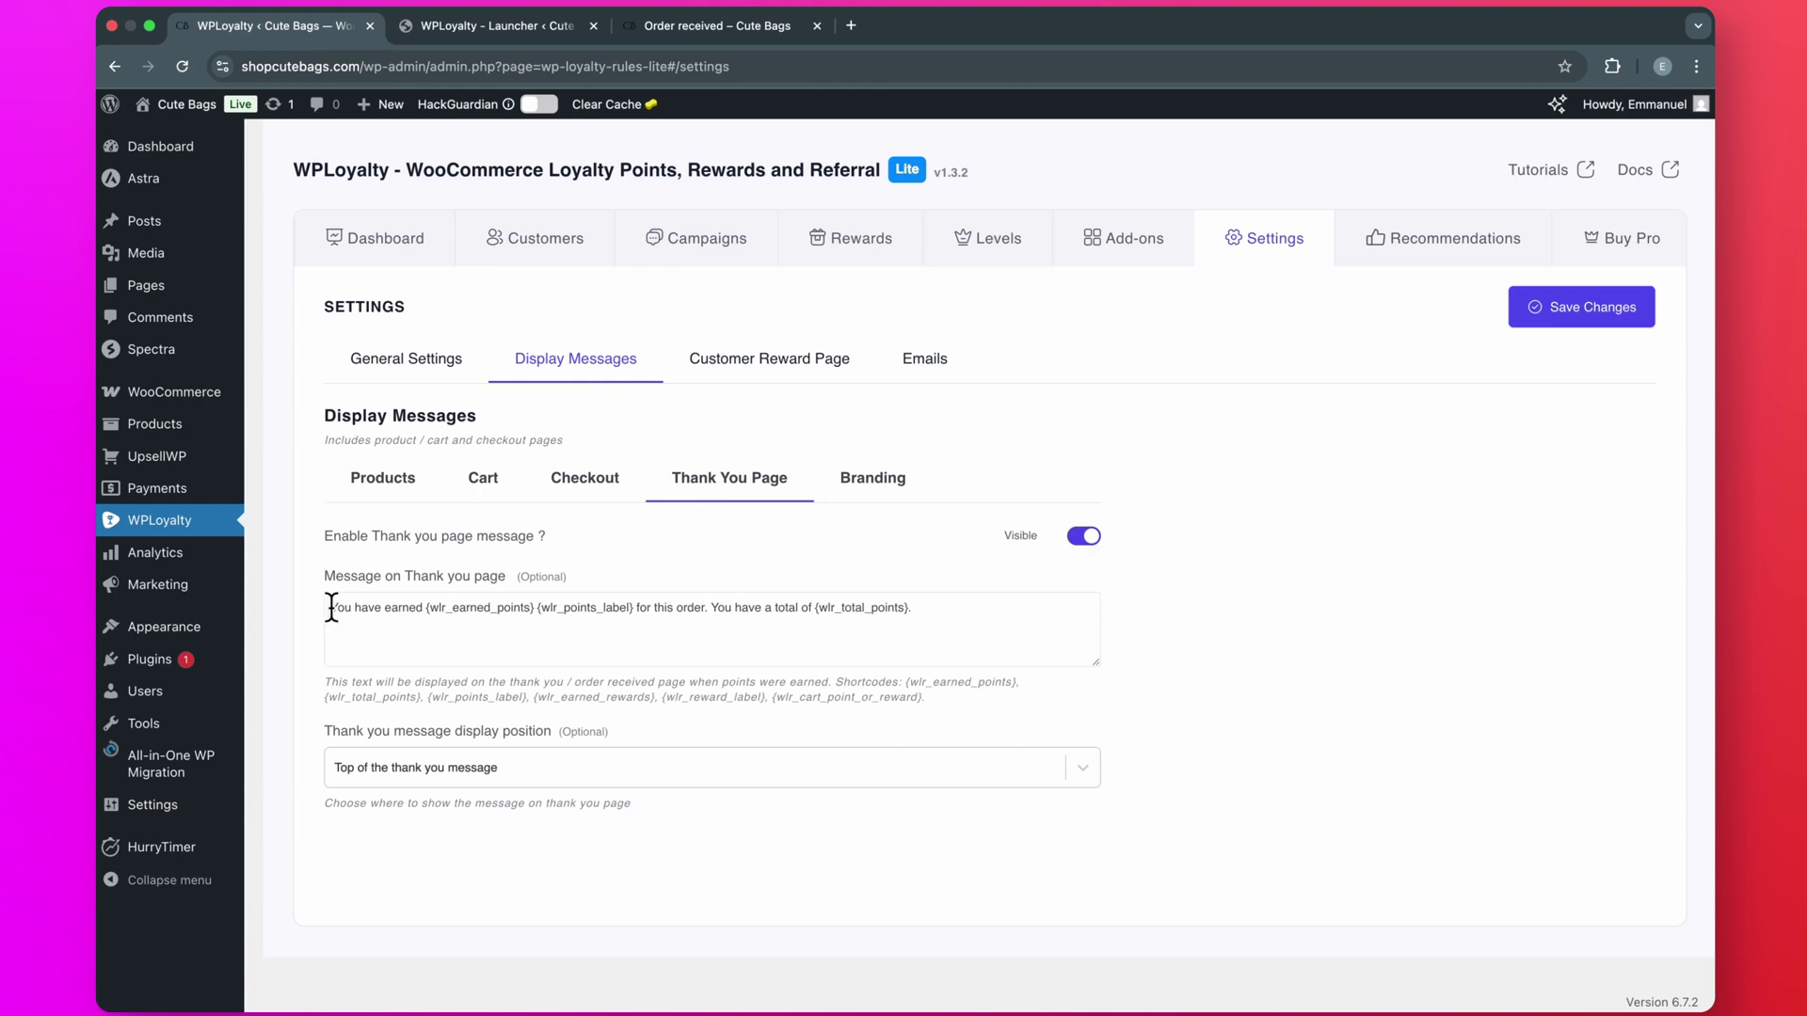
drag(331, 606, 939, 622)
click(628, 839)
Review the Checkout, Cart and Product messages, keeping Before Add to Cart, and the Branding colours.
click(585, 485)
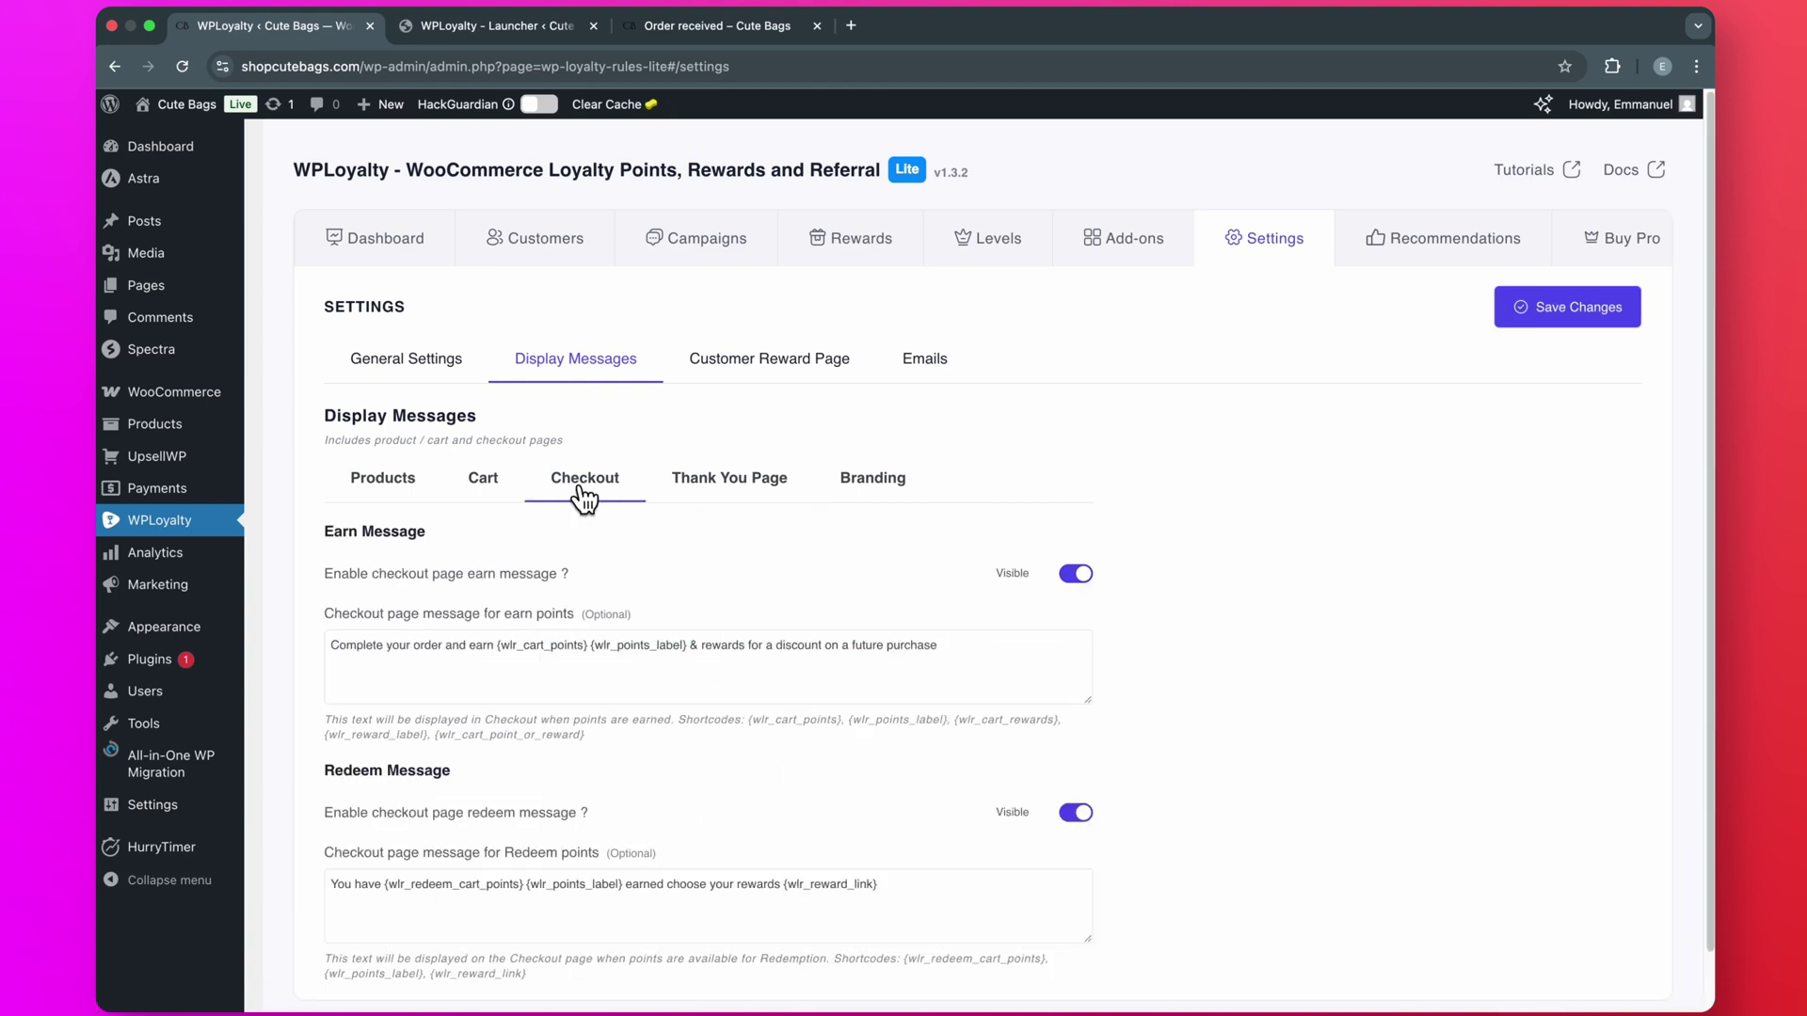
click(483, 485)
click(383, 482)
click(501, 585)
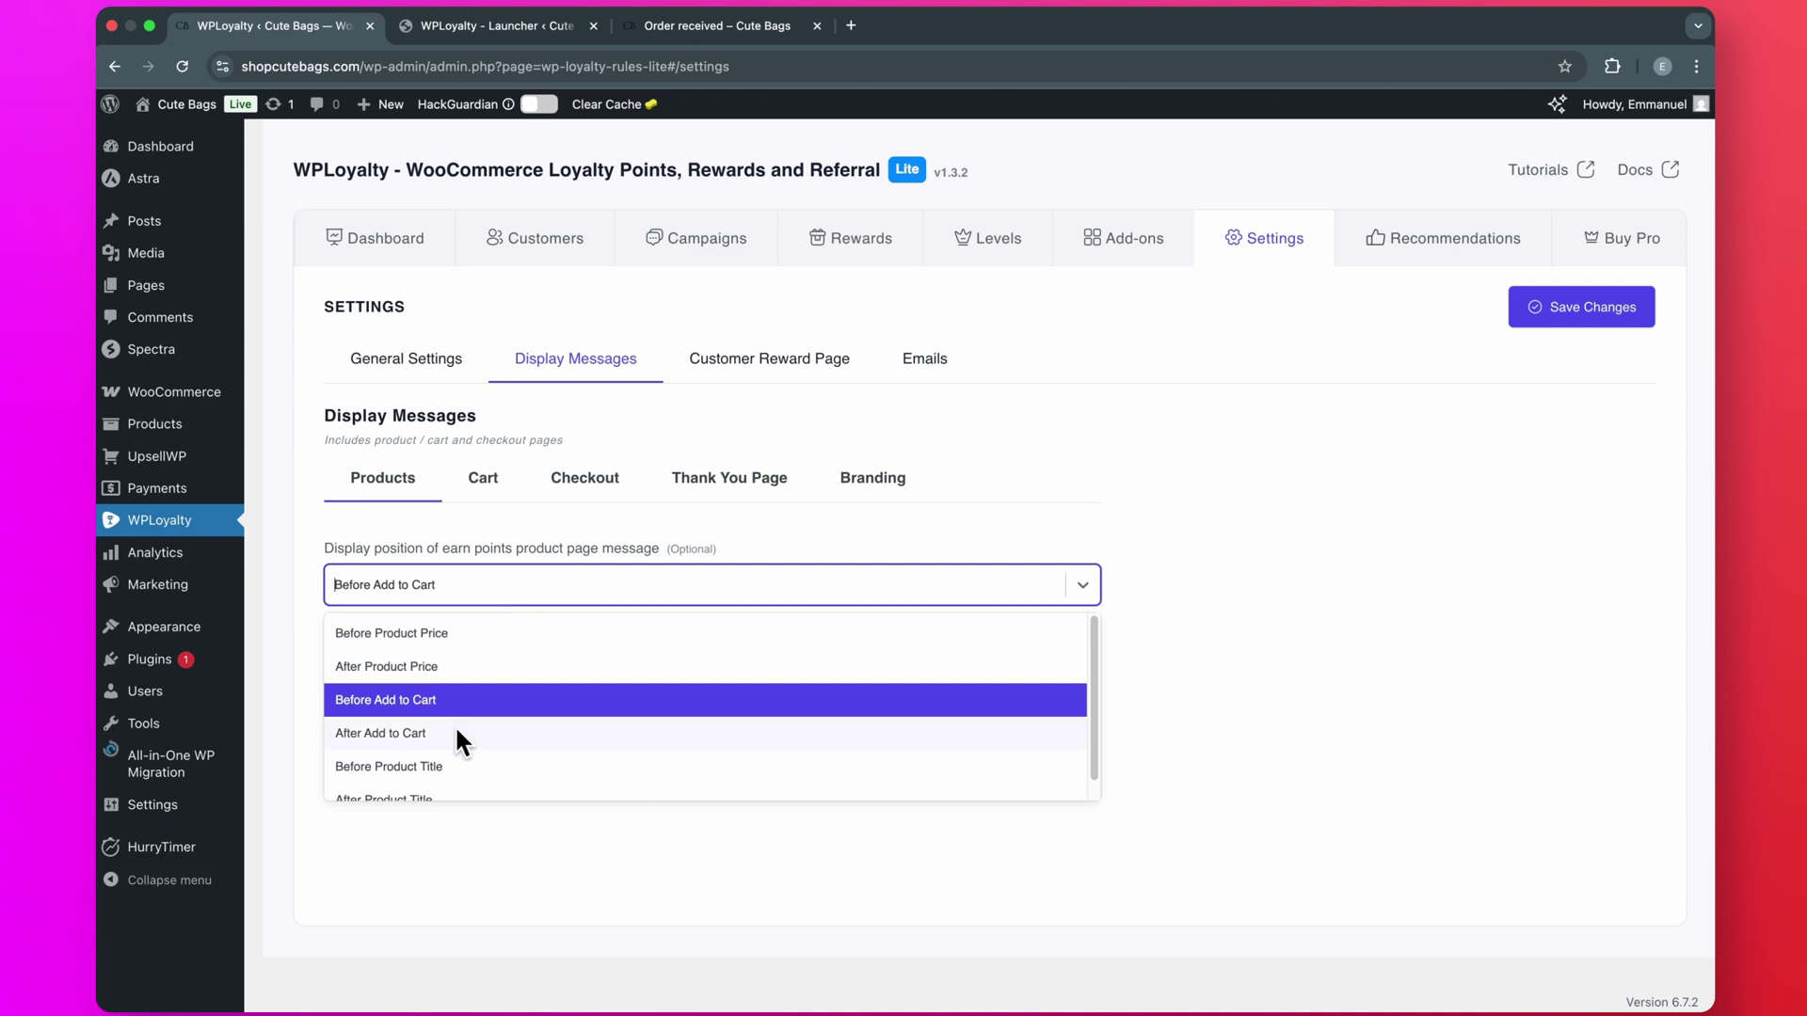
click(488, 834)
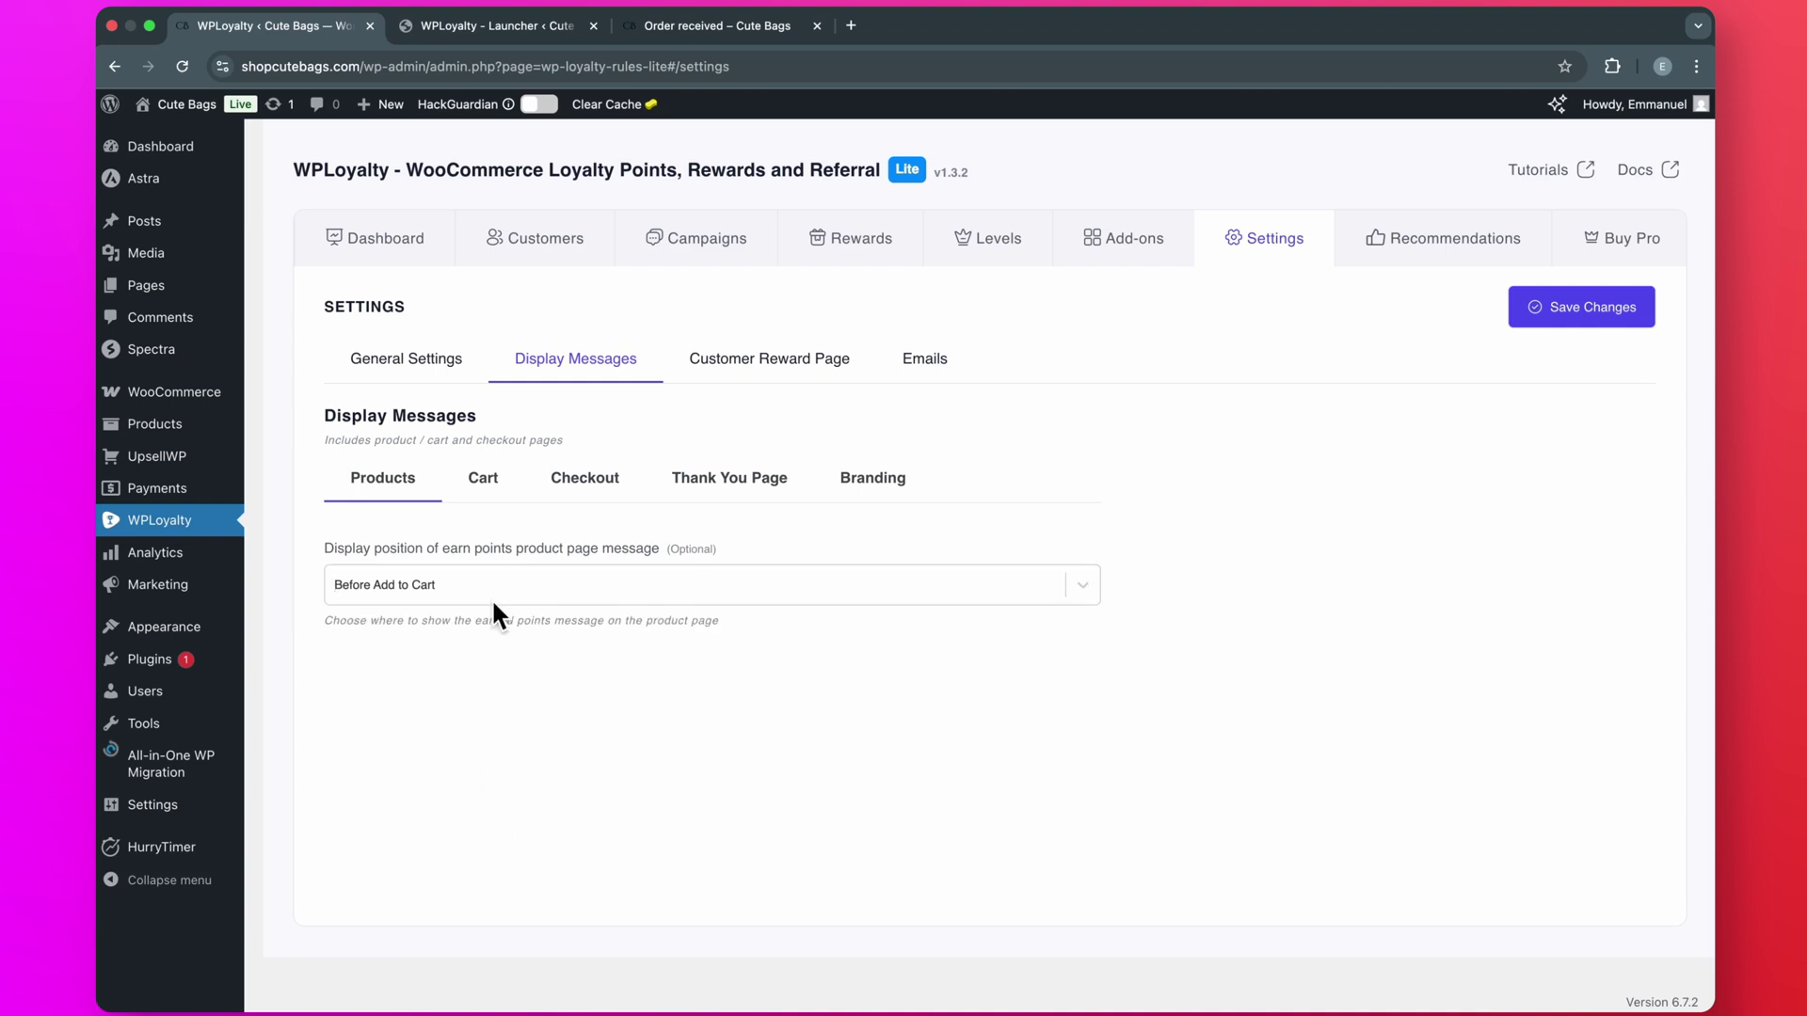
click(860, 487)
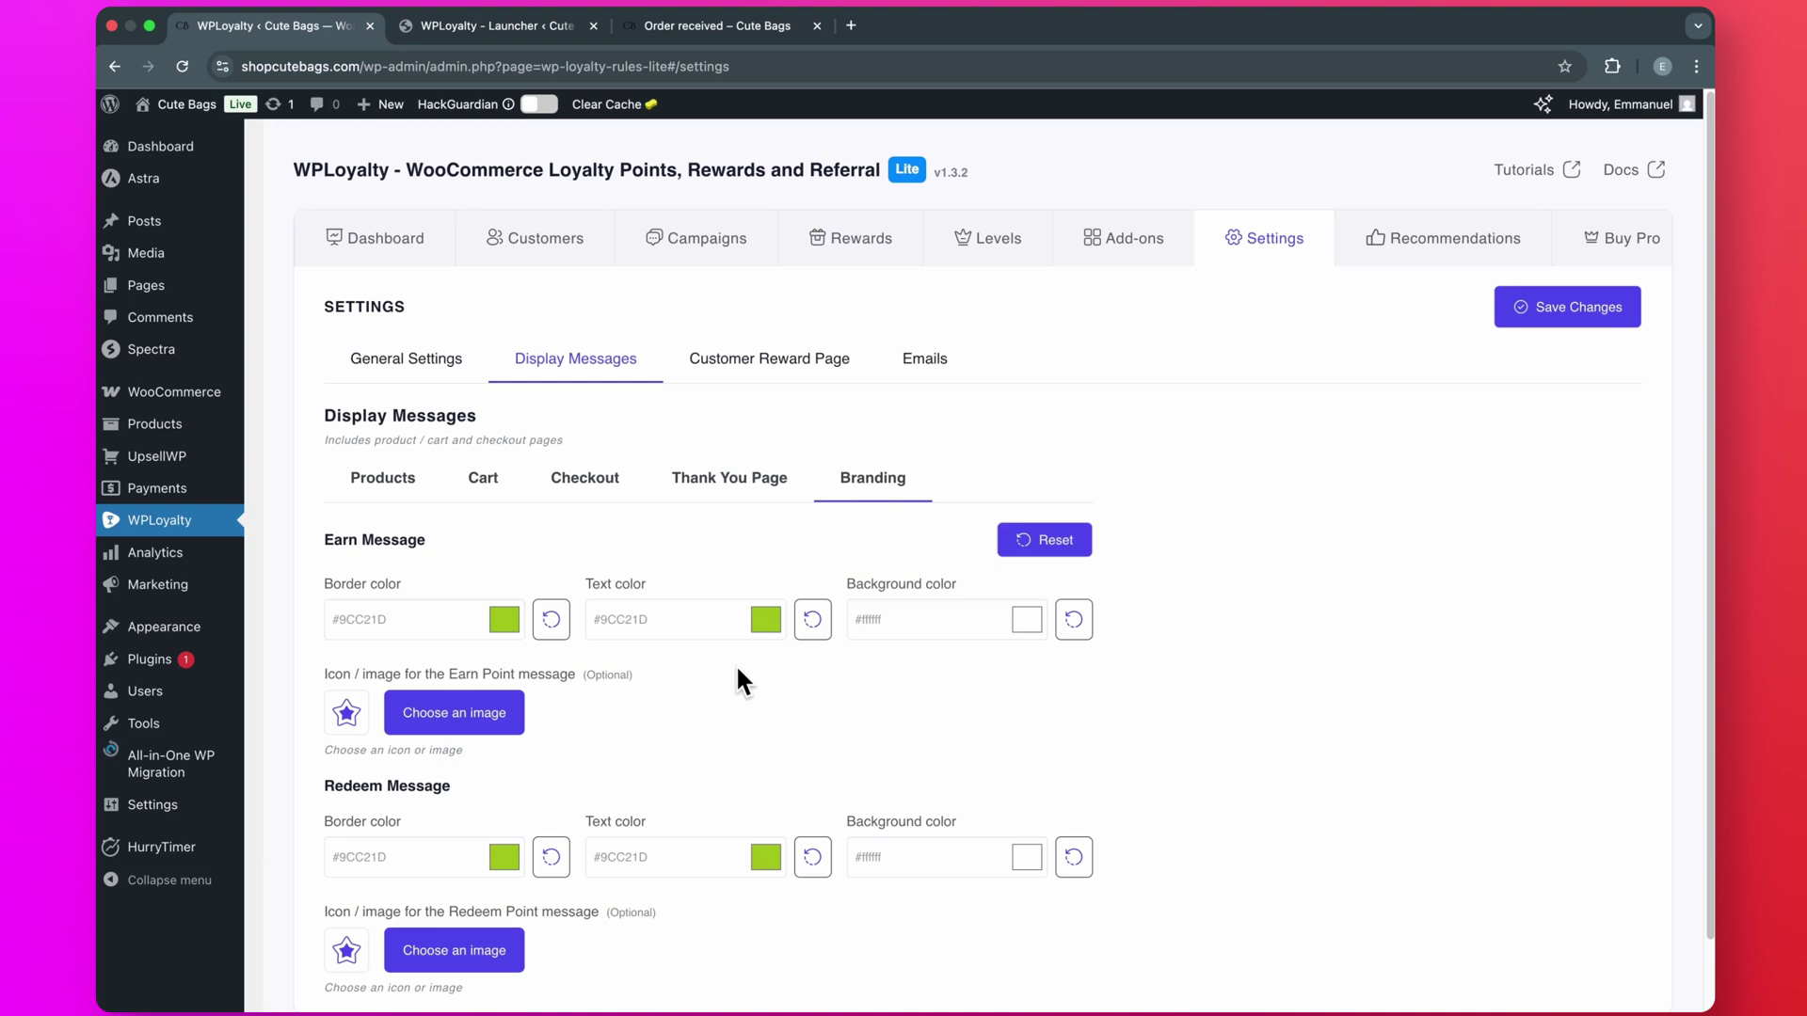
scroll(738, 696, down, 1)
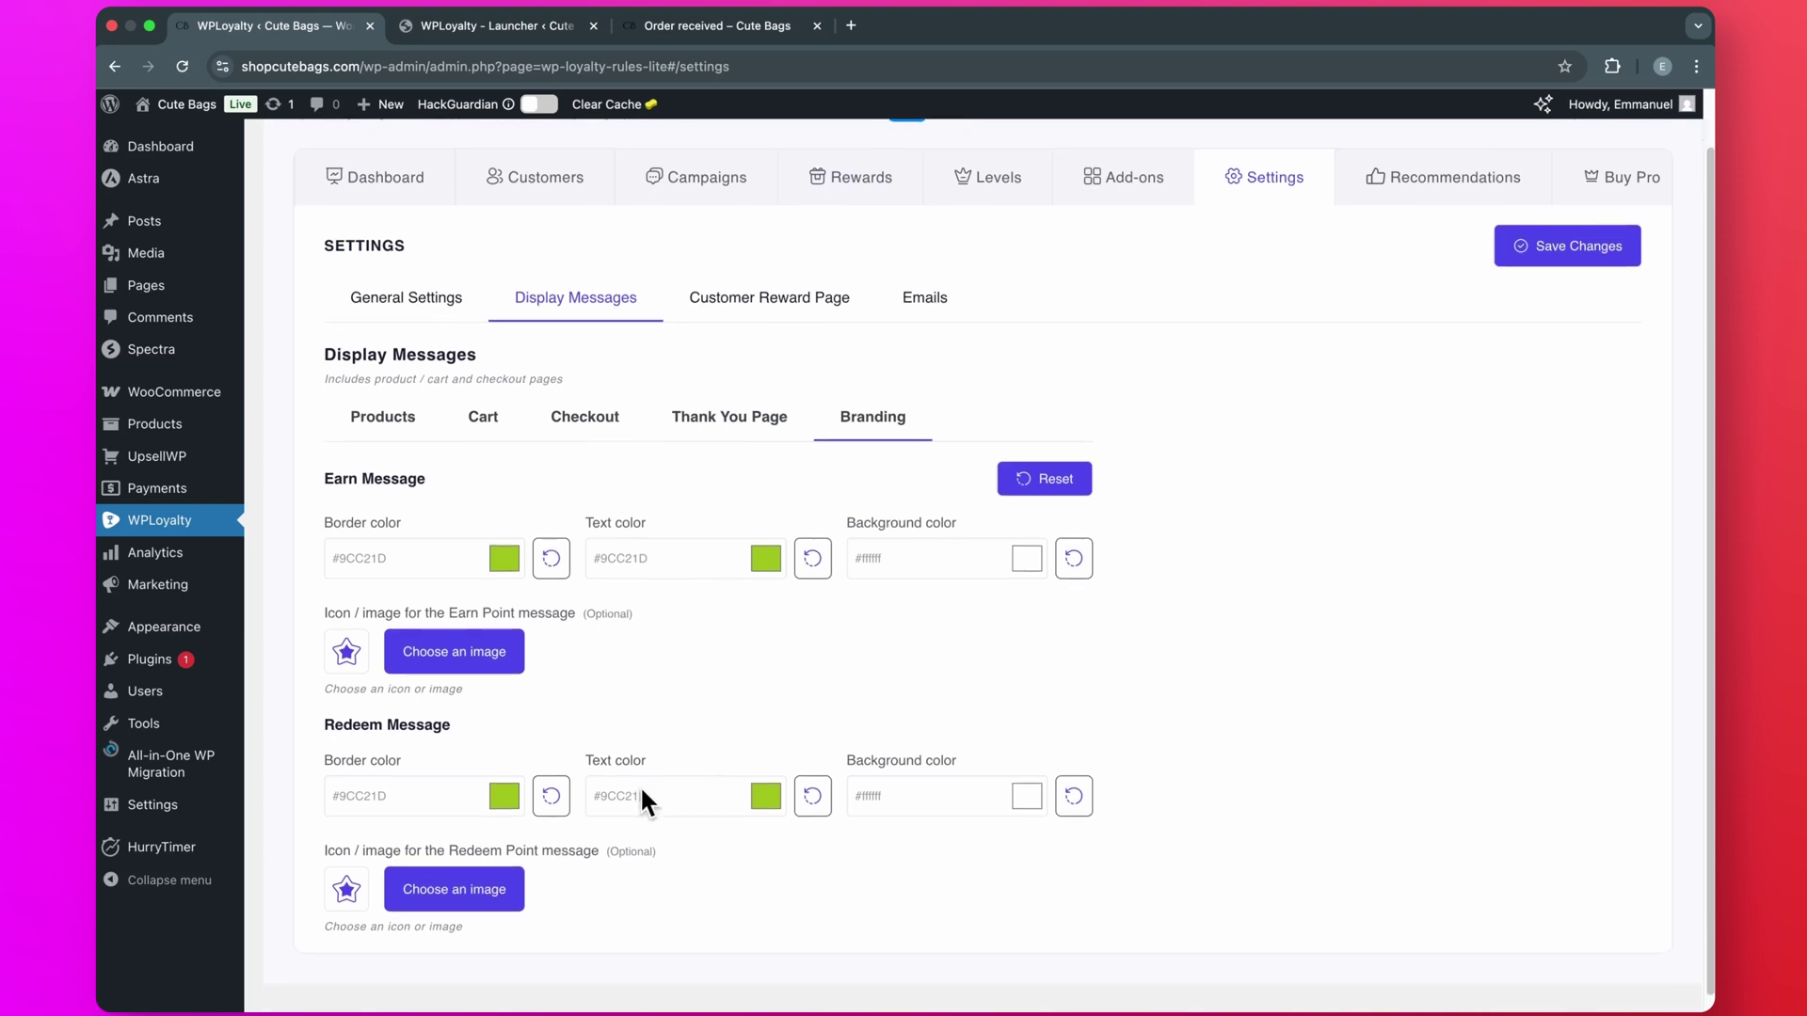
scroll(640, 785, down, 1)
scroll(590, 697, up, 2)
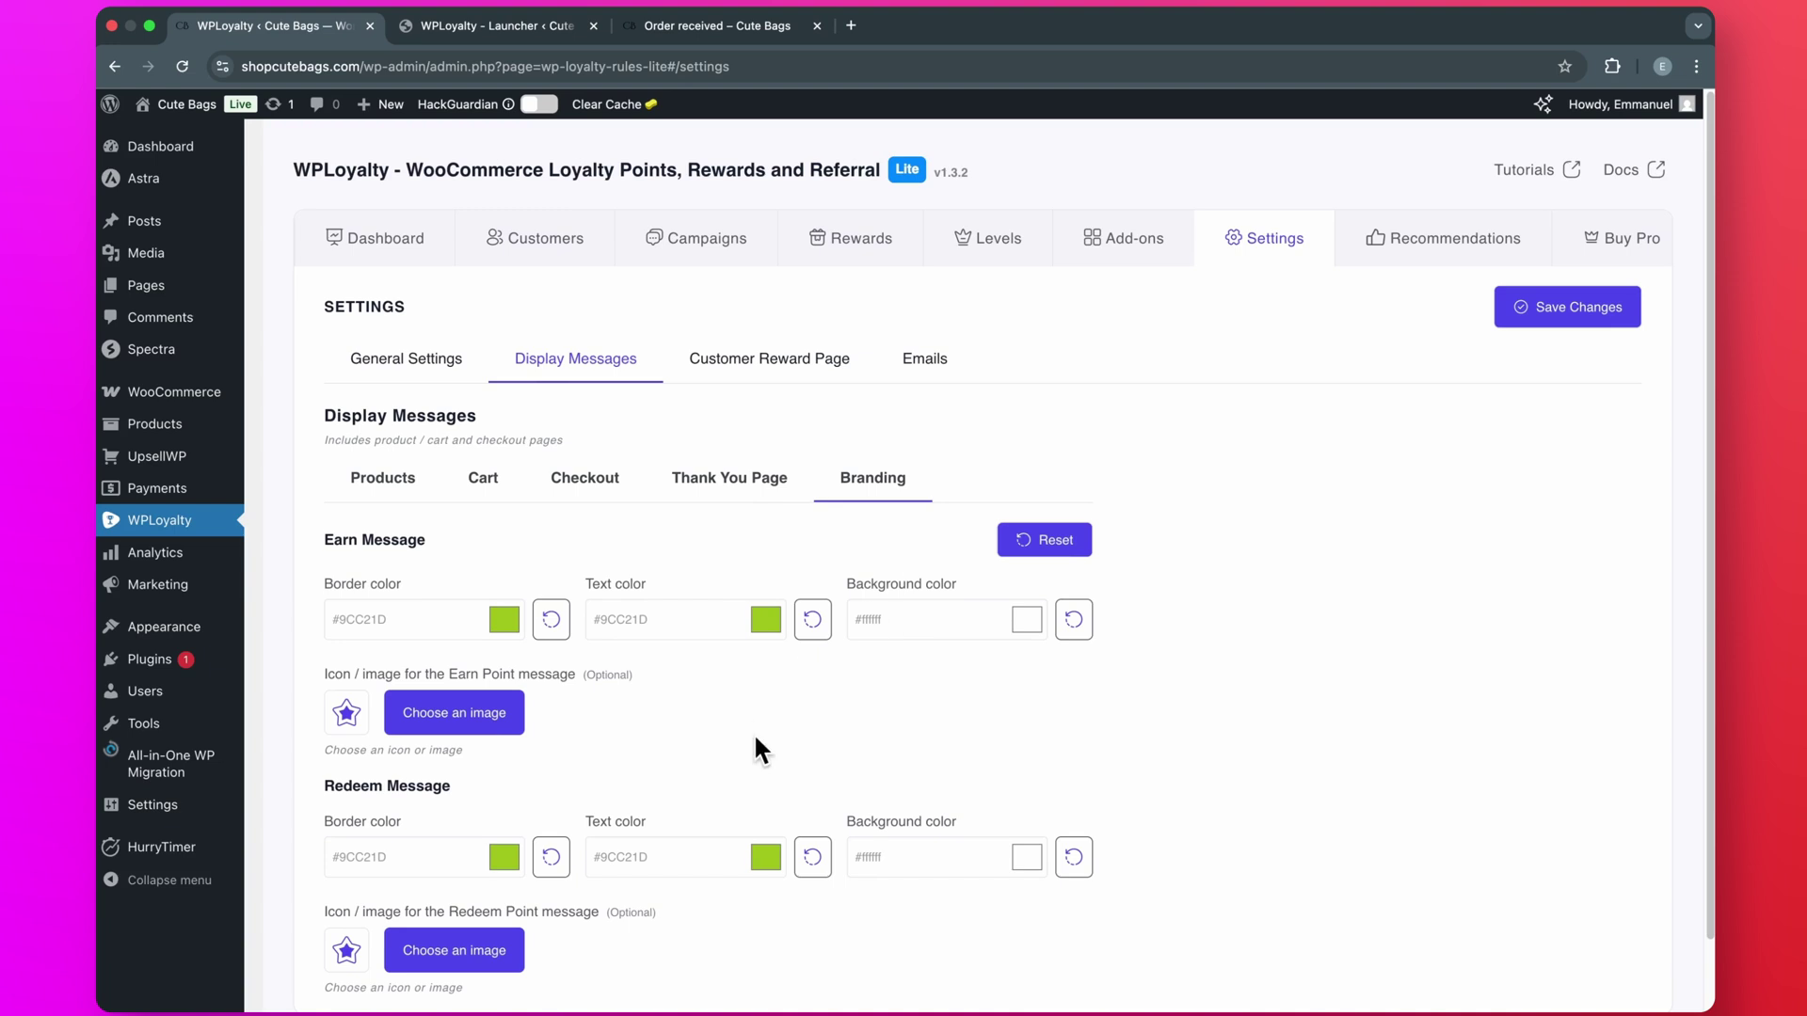
Compare the Customer Reward Page settings with the shopper's rewards account page on the storefront.
click(766, 371)
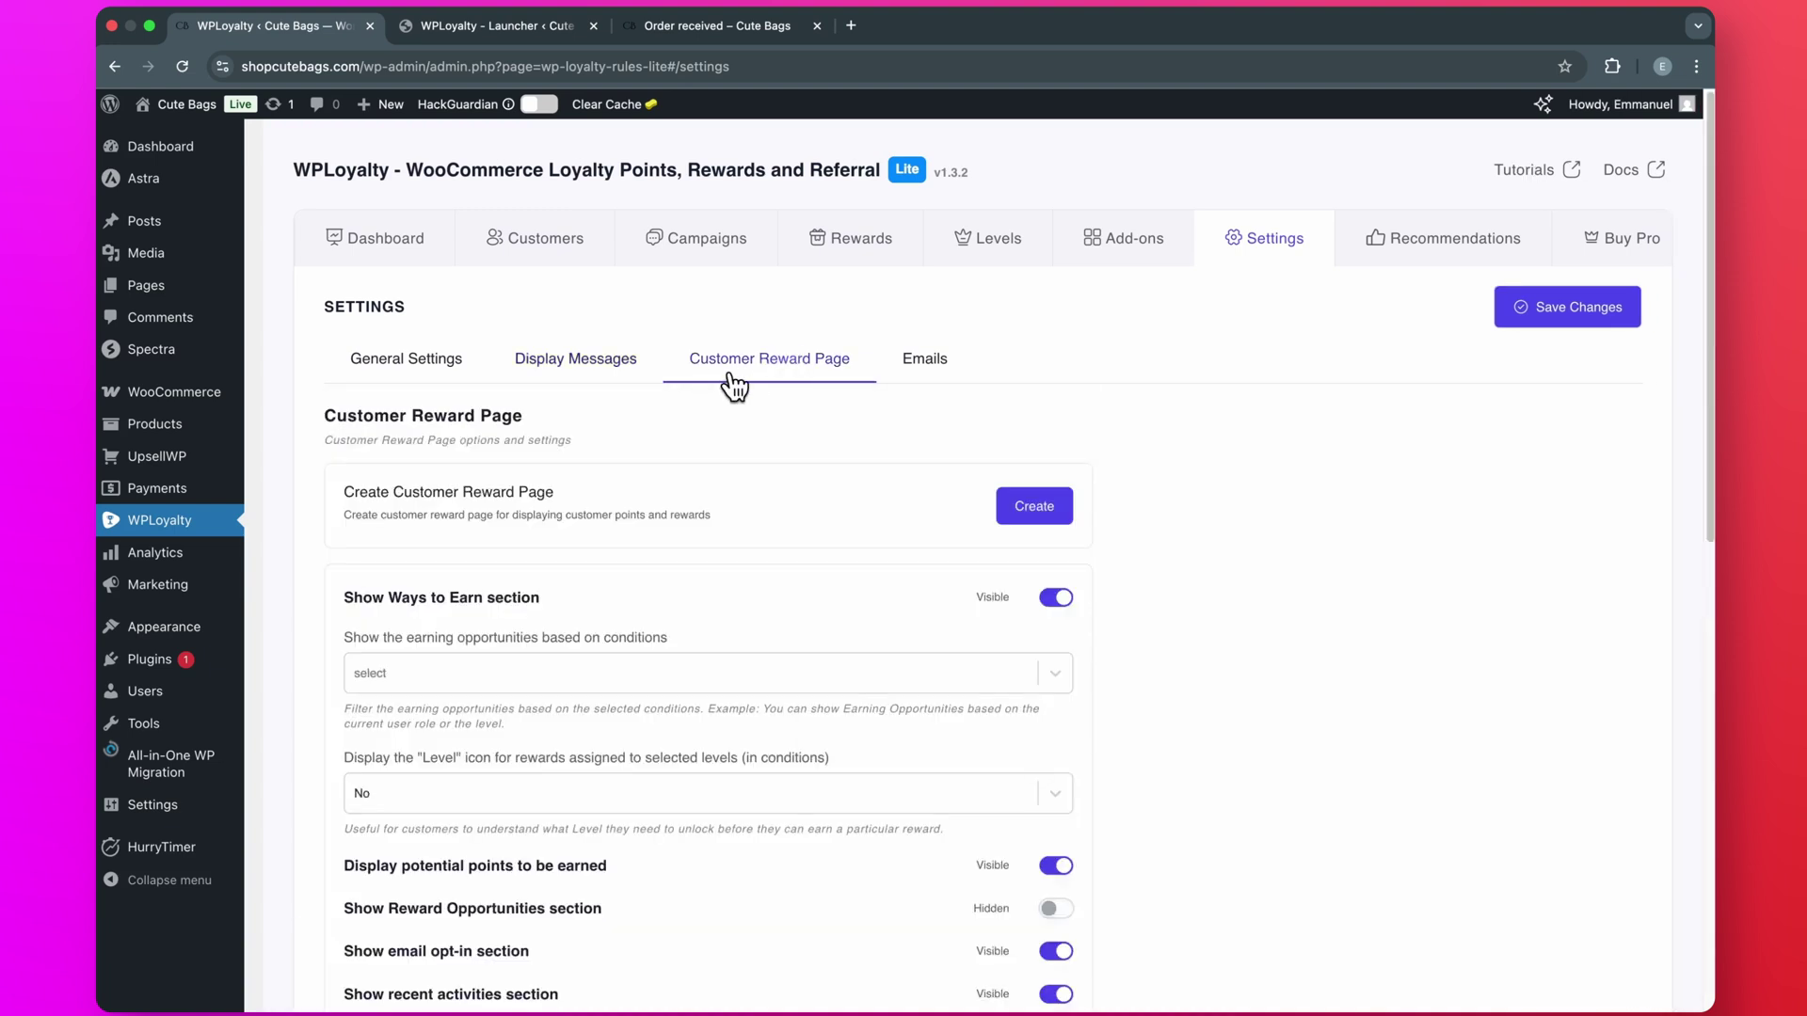
click(745, 25)
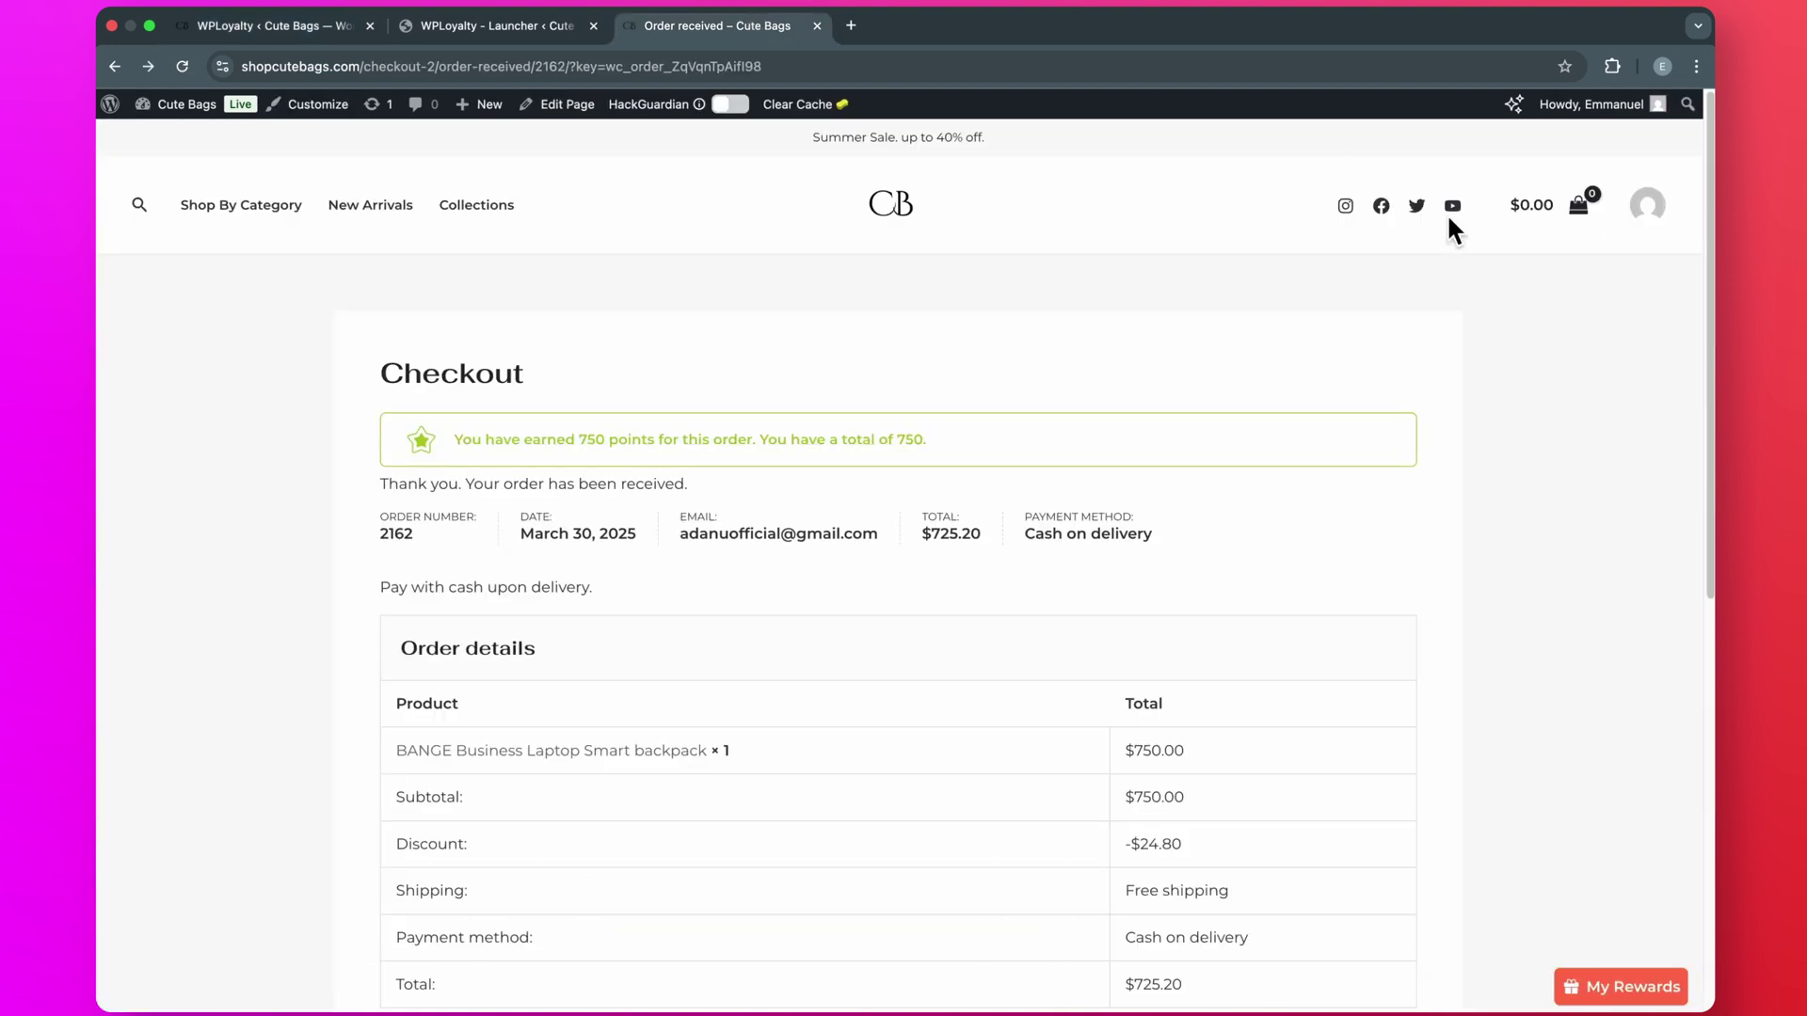
click(1648, 212)
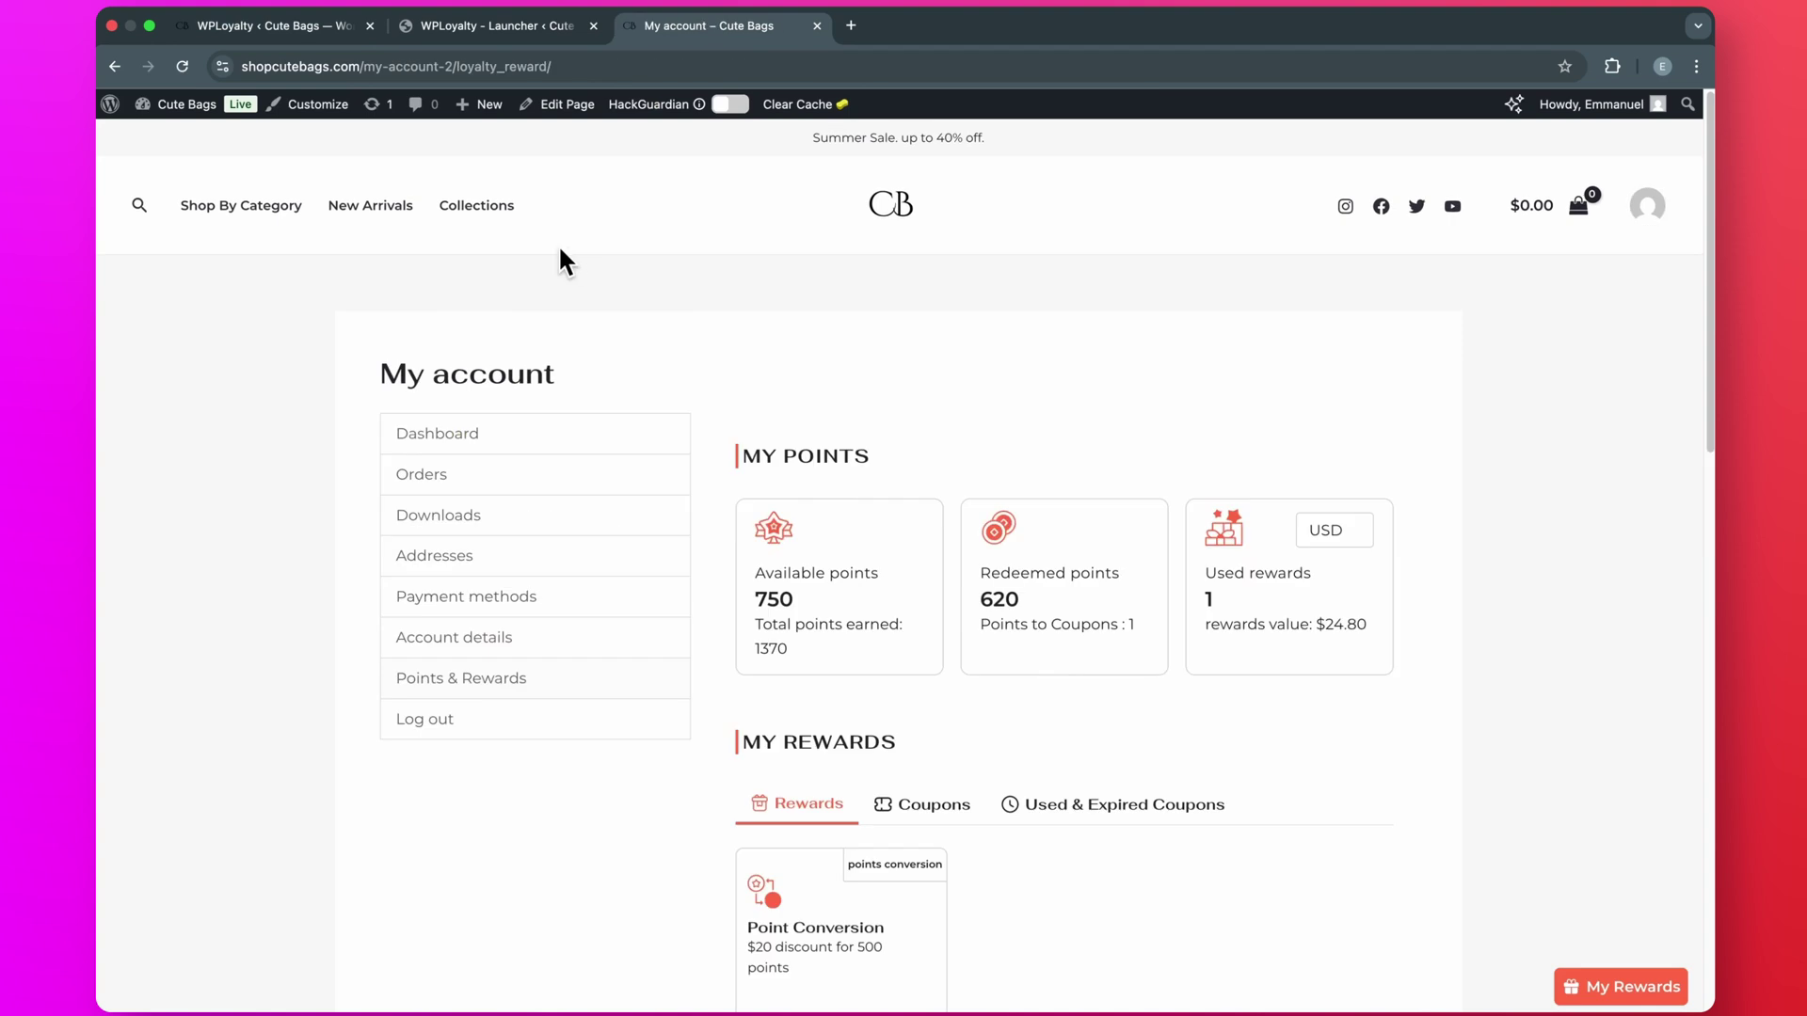
click(317, 28)
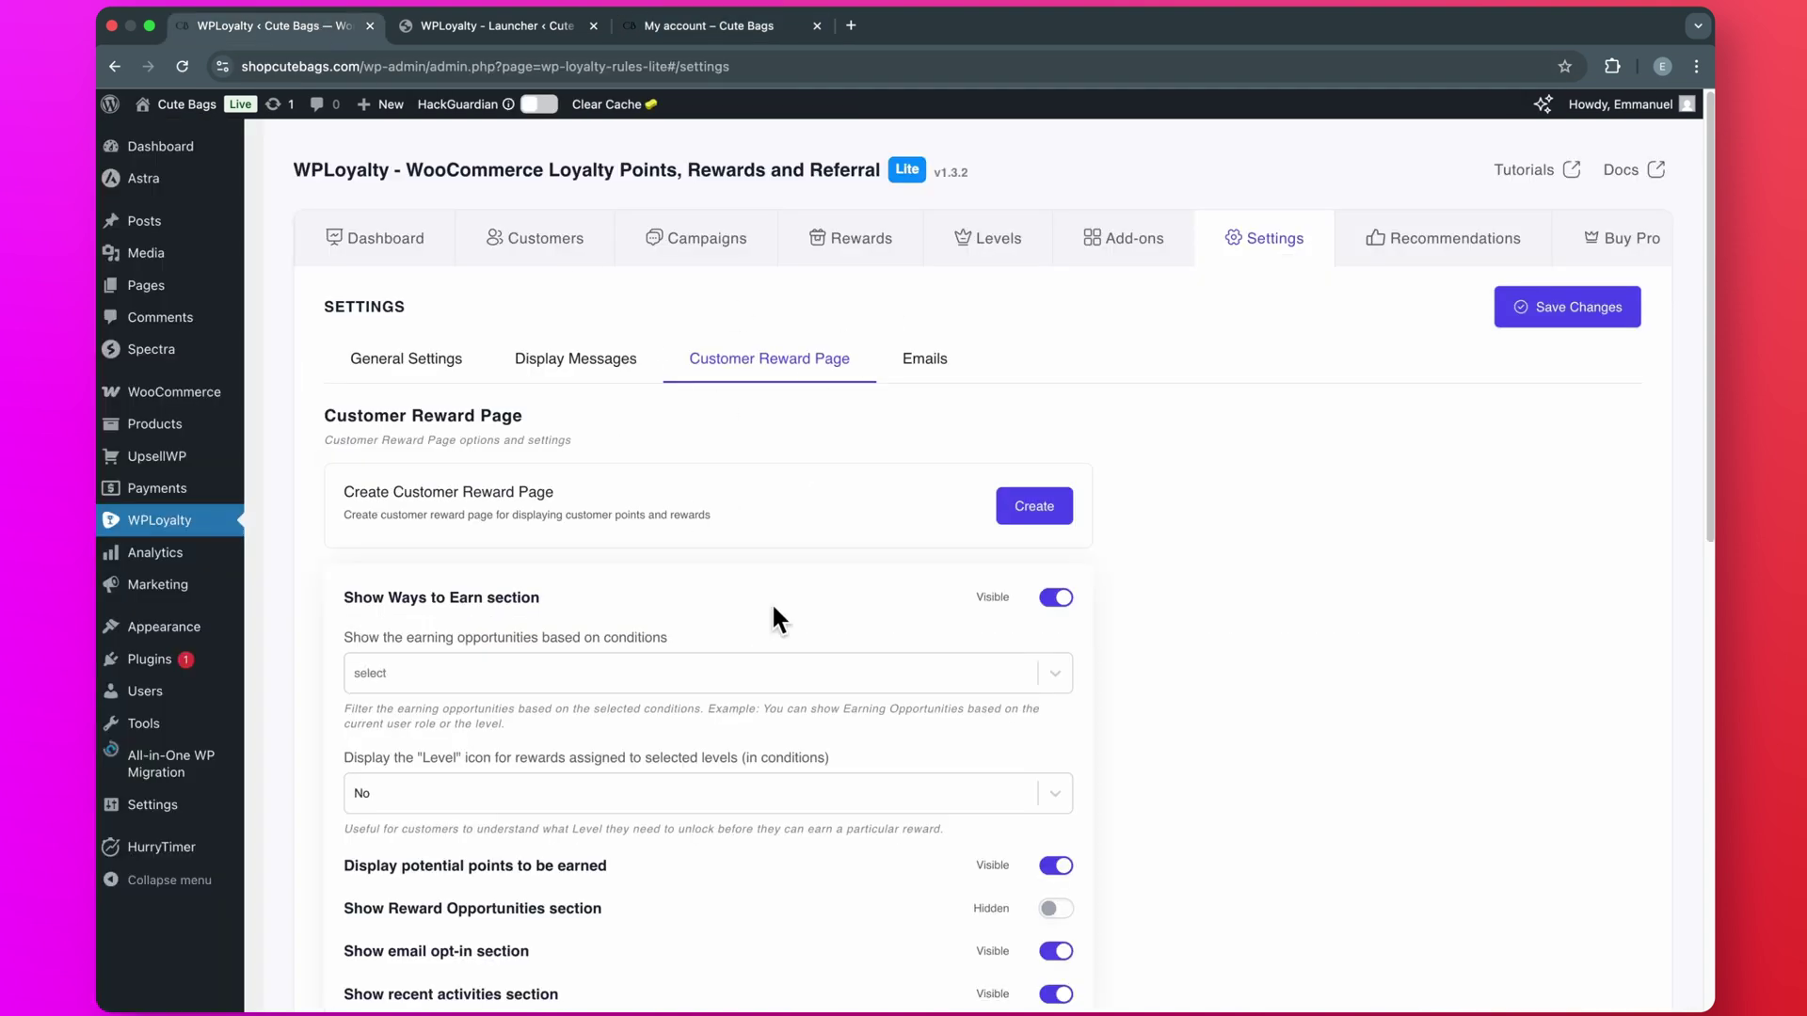
Turn on Show Reward Opportunities section and save the reward page settings.
scroll(785, 725, down, 3)
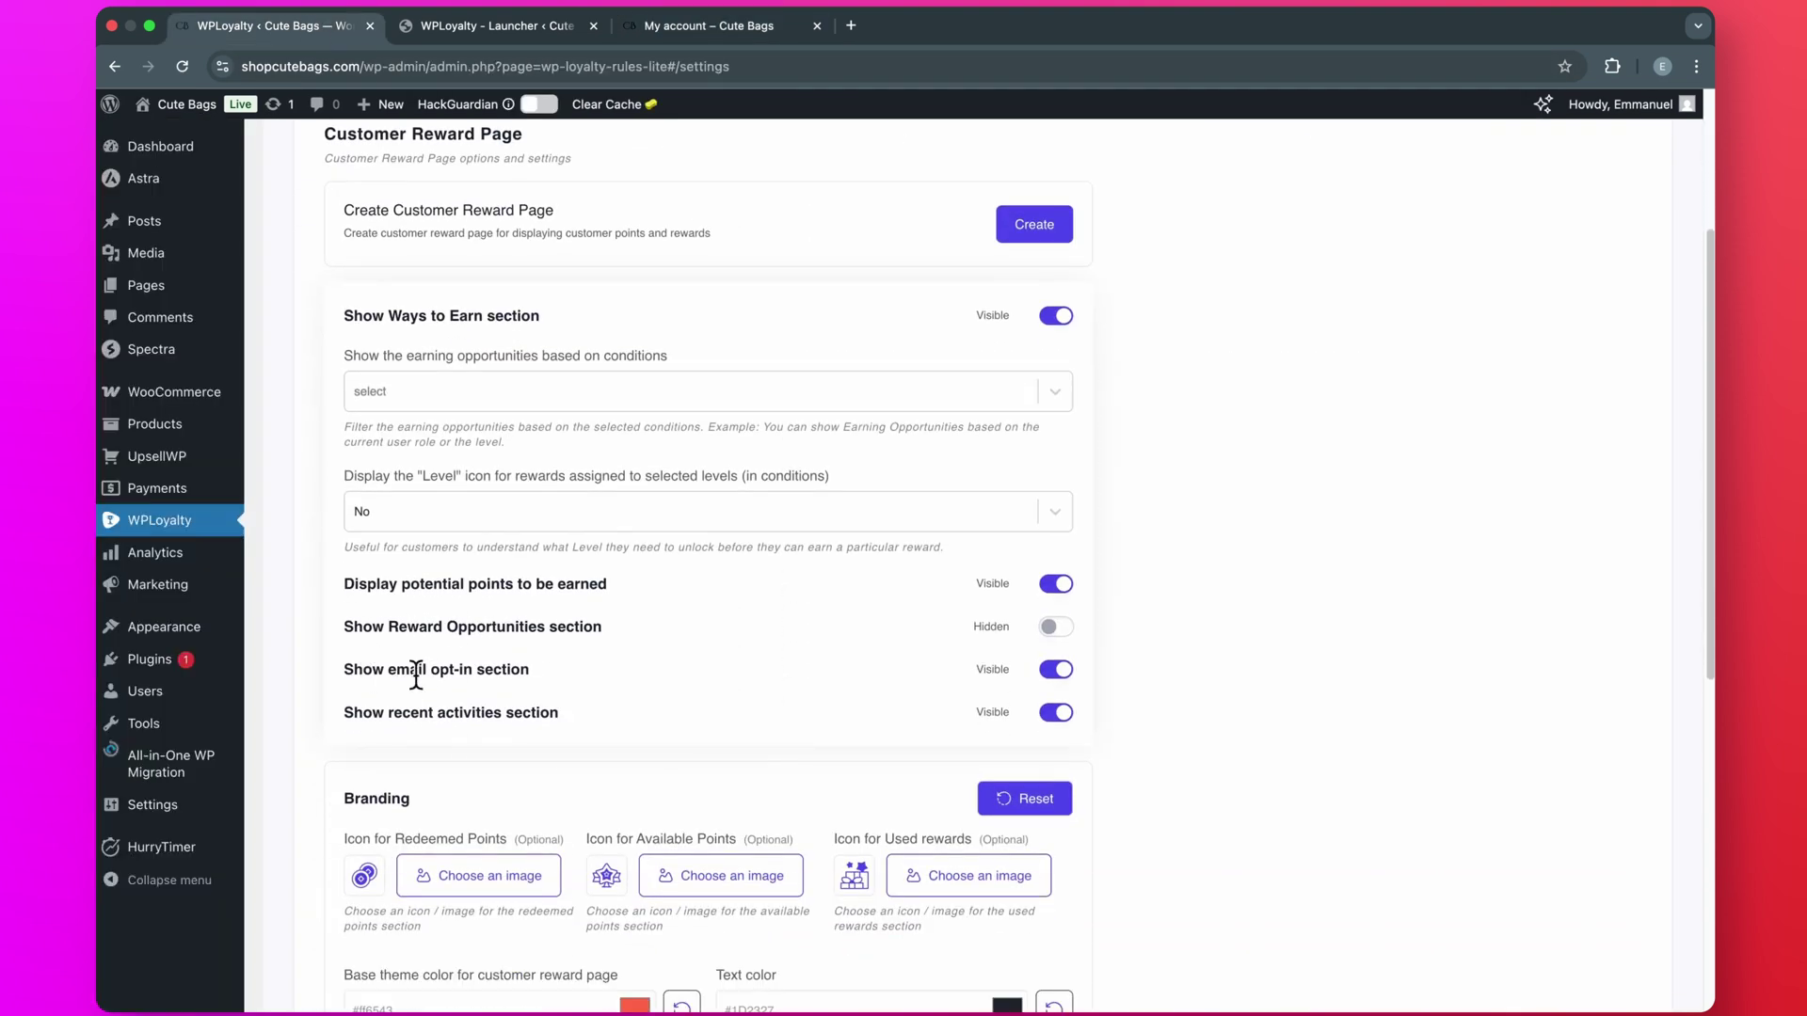
click(1056, 640)
scroll(1107, 625, up, 3)
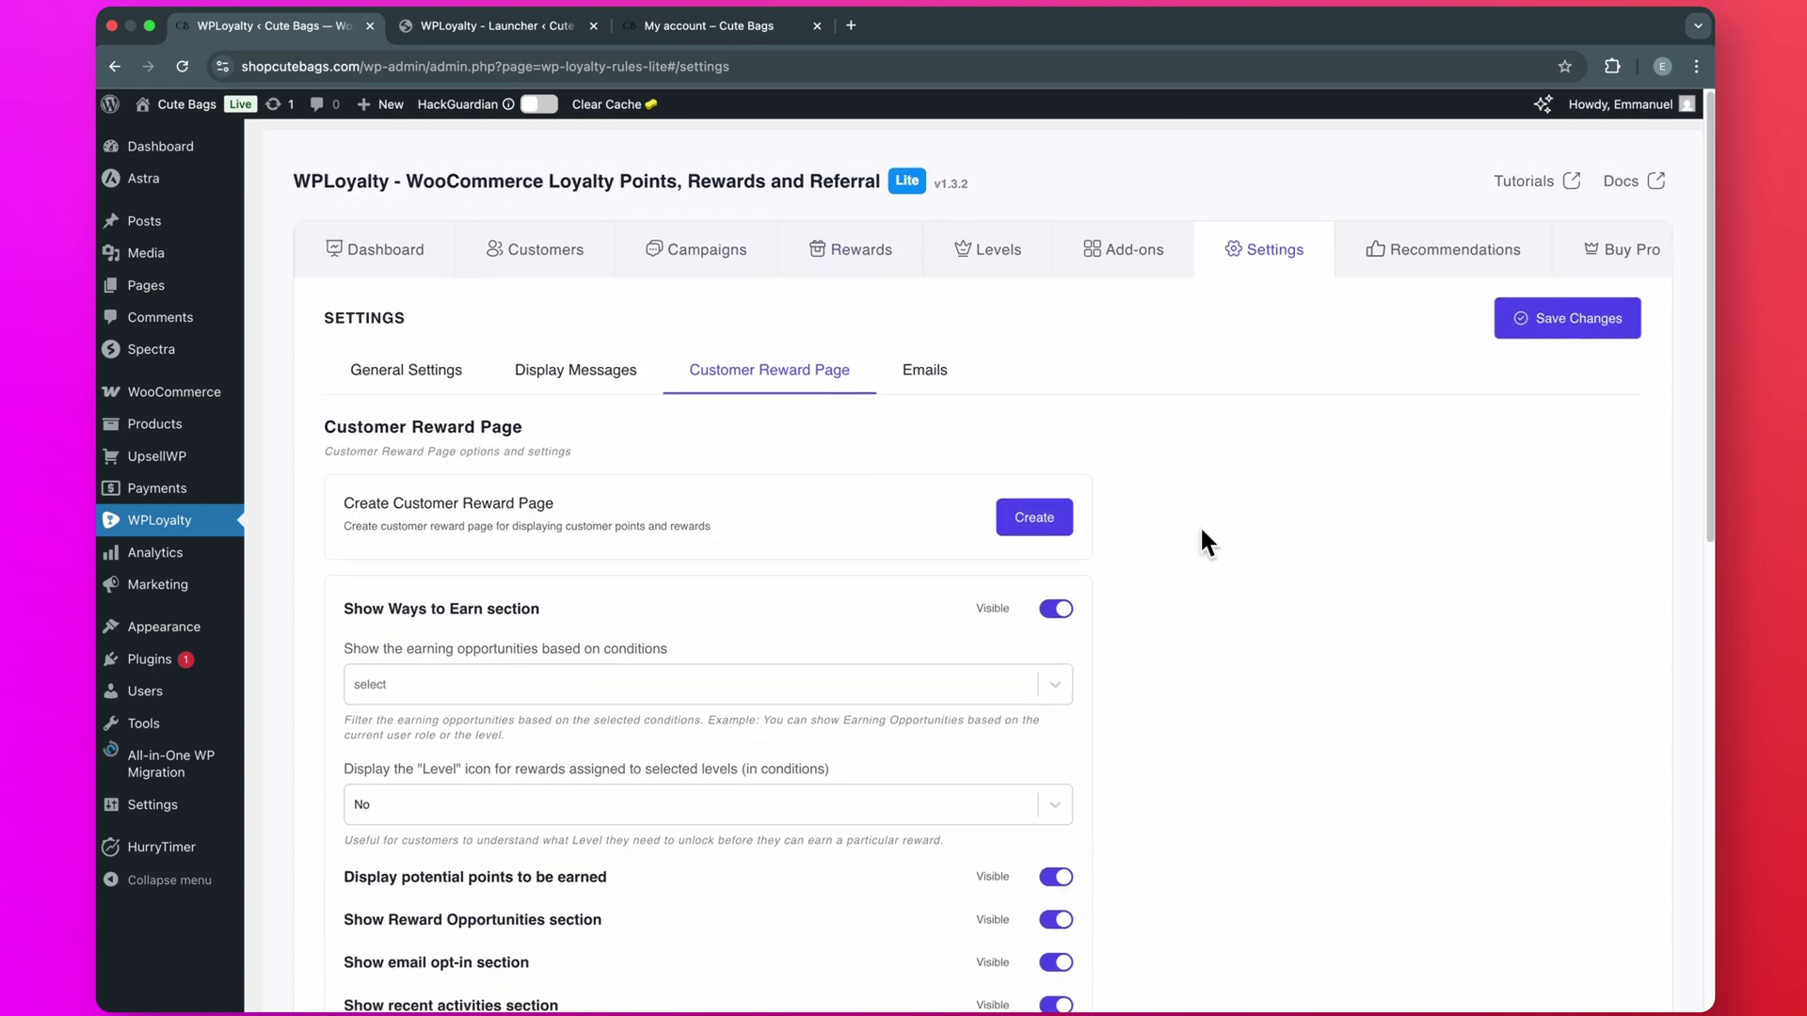
click(1564, 304)
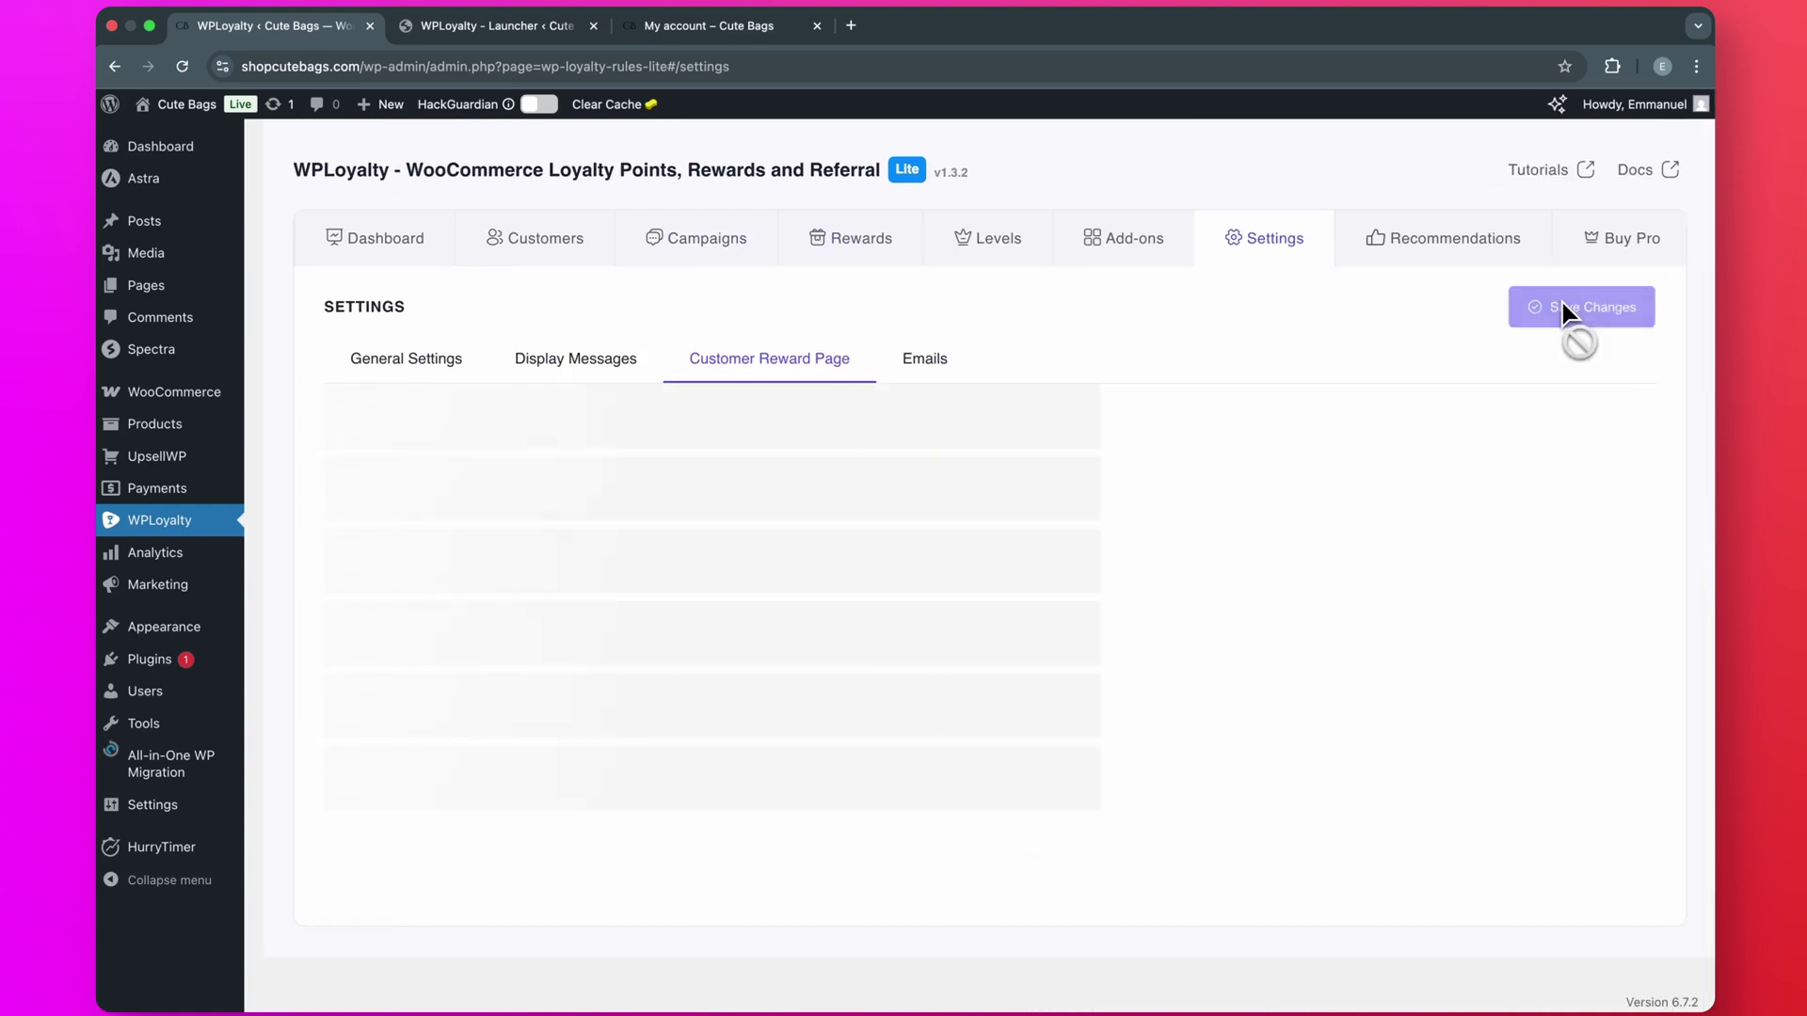
Reload the storefront account page to confirm the Rewards Opportunities section now appears.
click(723, 30)
click(183, 66)
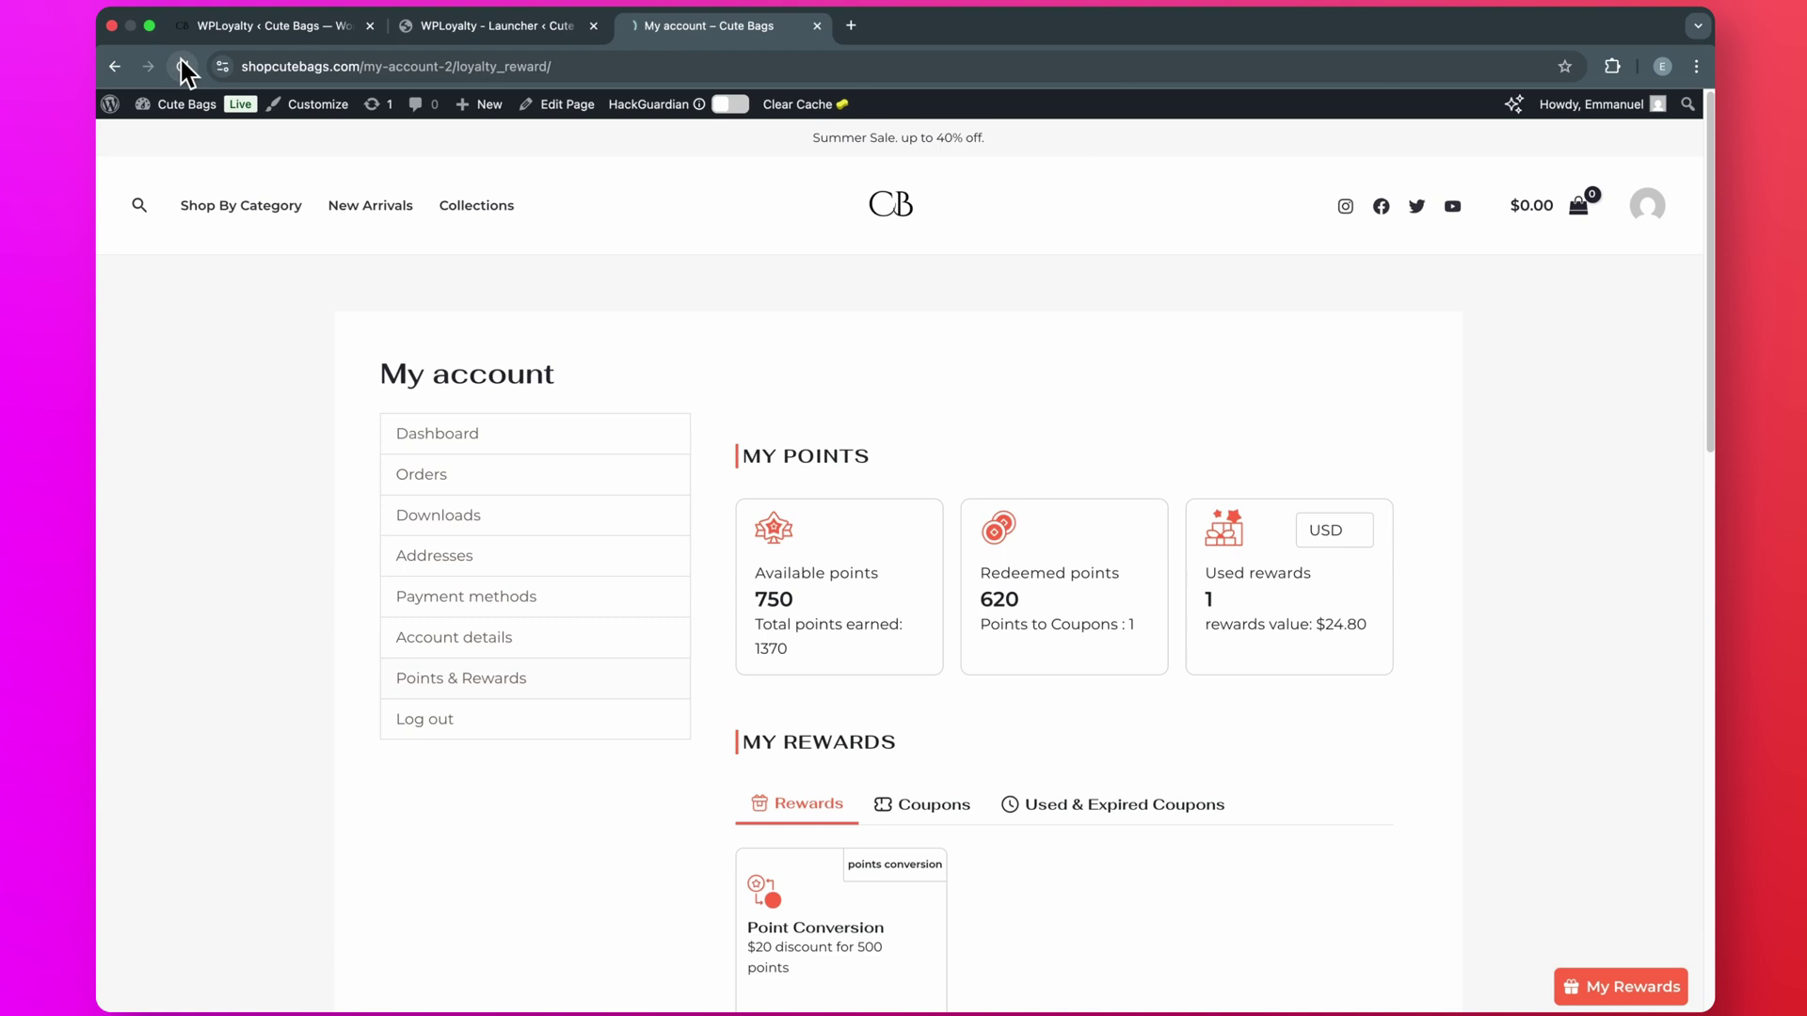
scroll(900, 579, down, 10)
scroll(734, 544, up, 2)
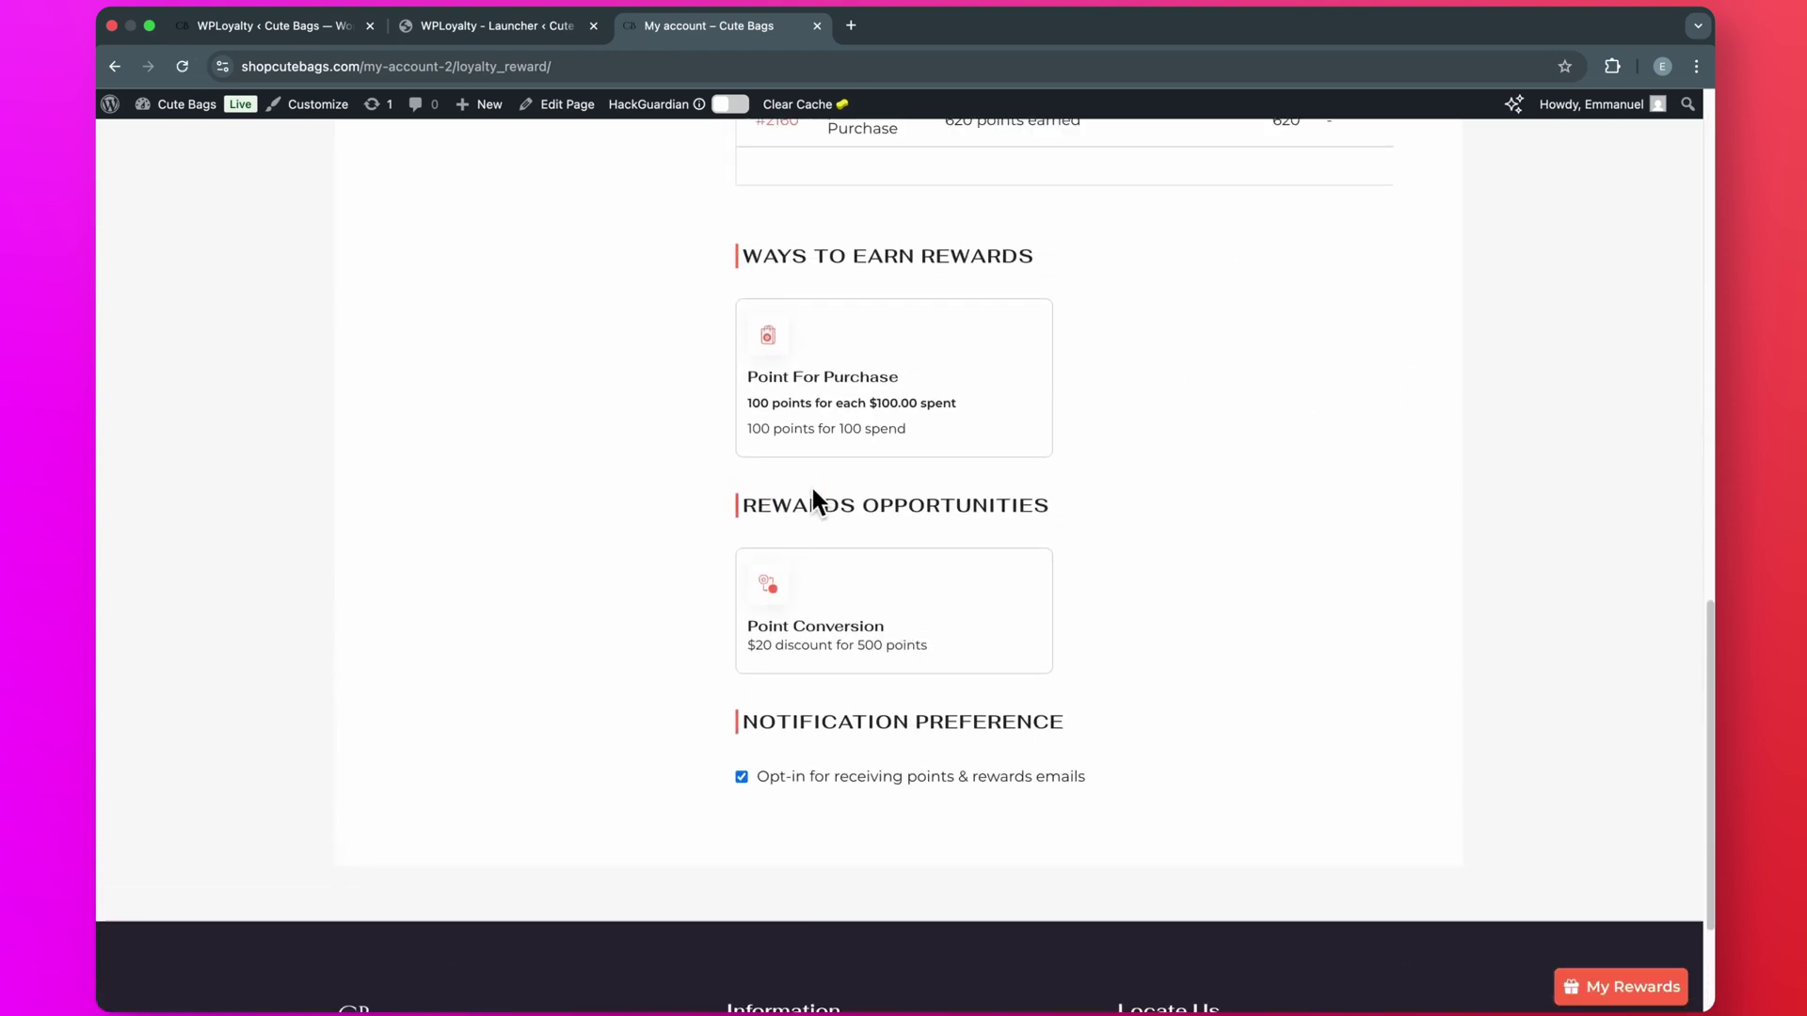
drag(694, 498, 1093, 692)
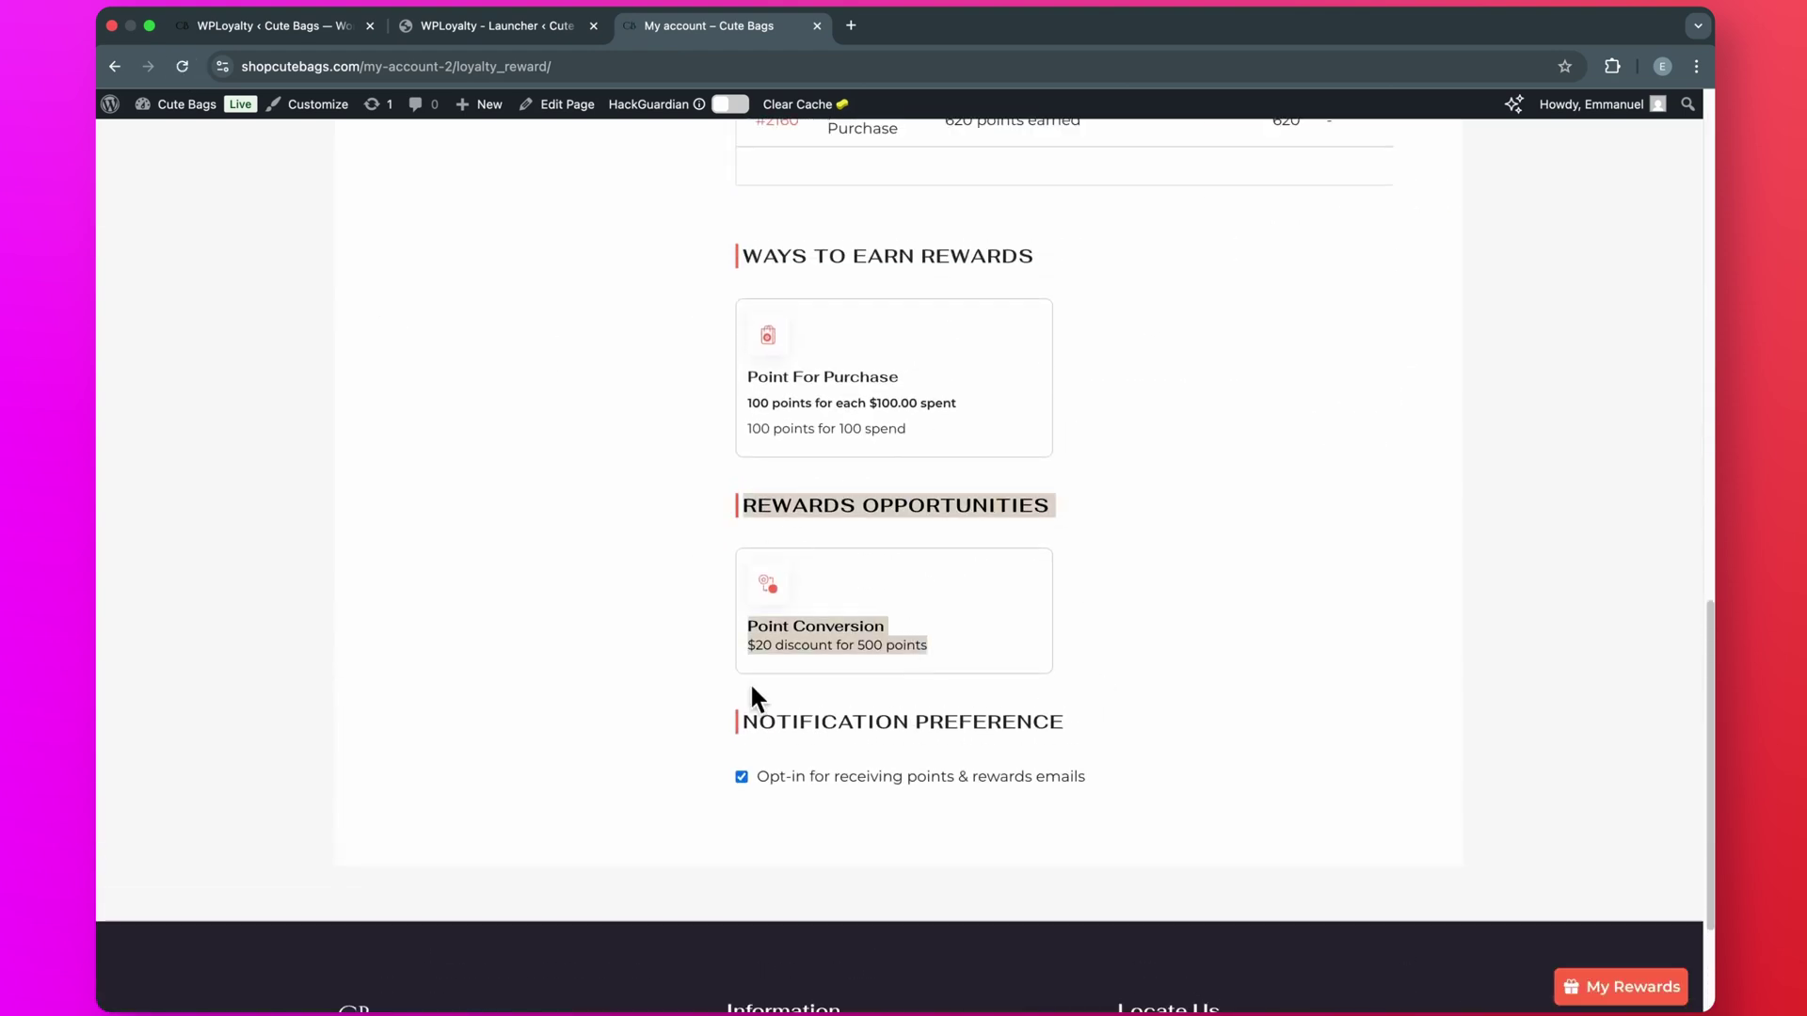
click(275, 36)
scroll(747, 602, down, 10)
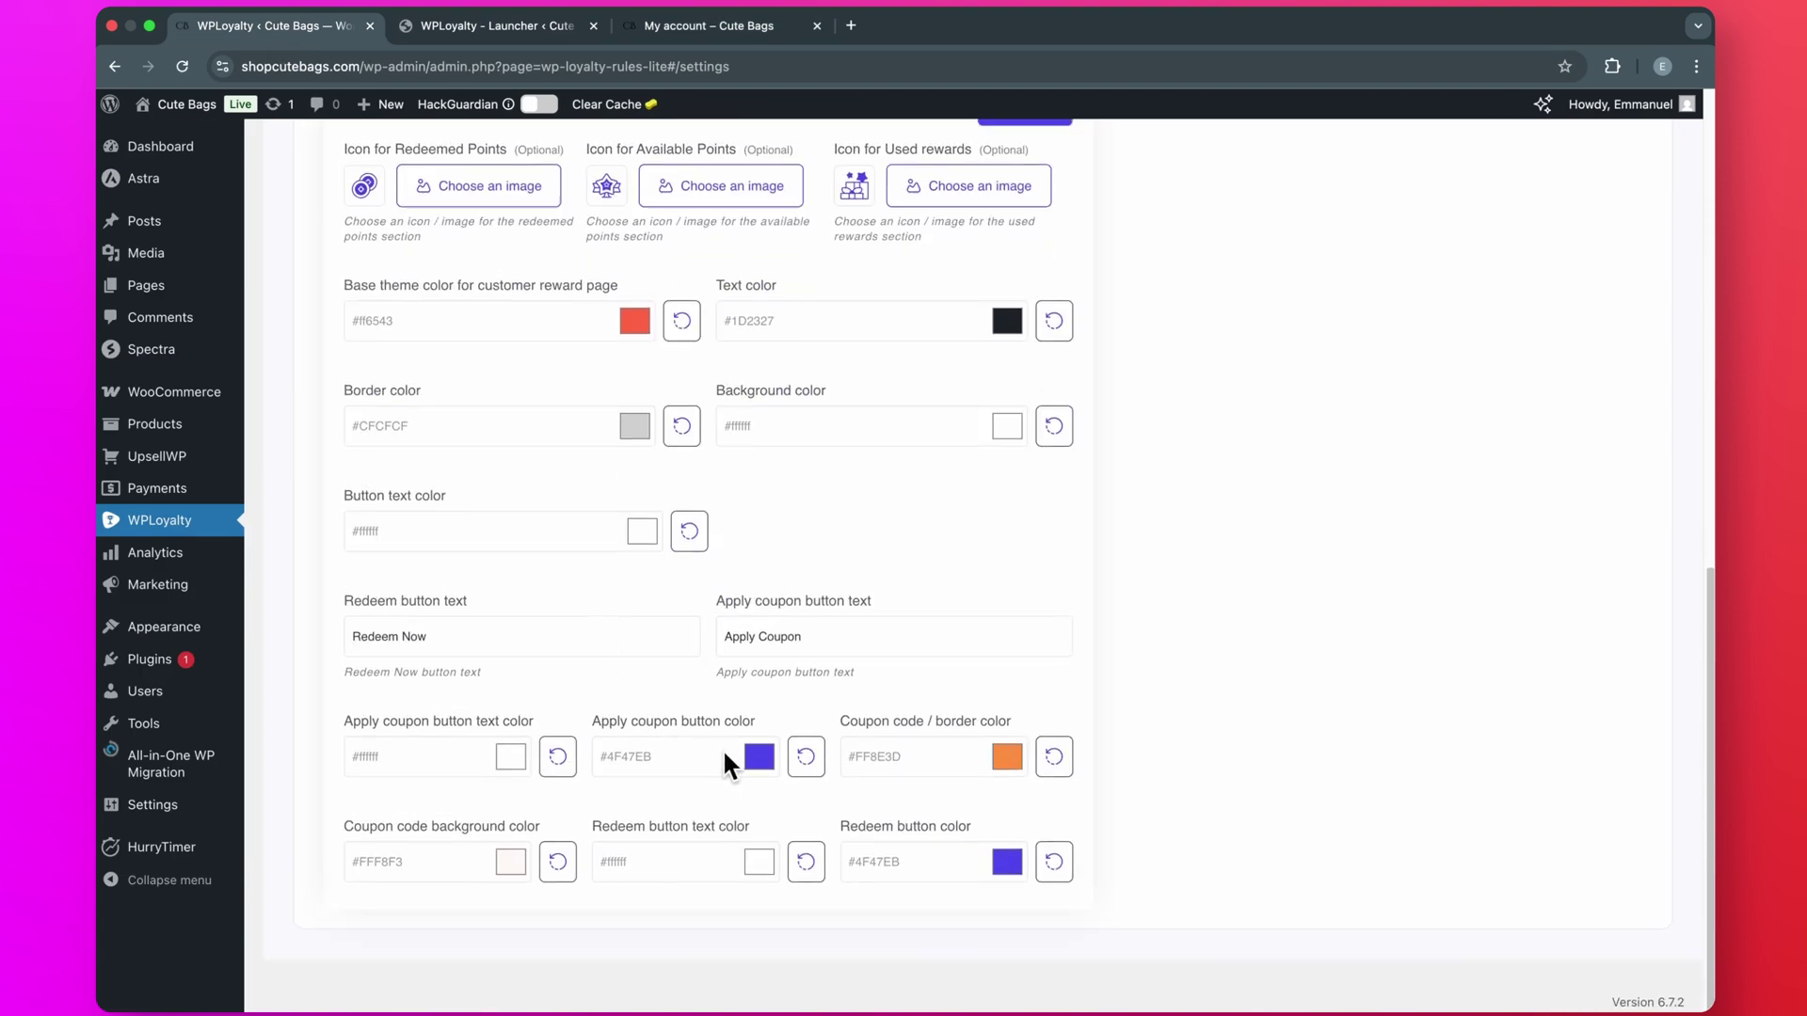
scroll(726, 748, up, 15)
double_click(926, 363)
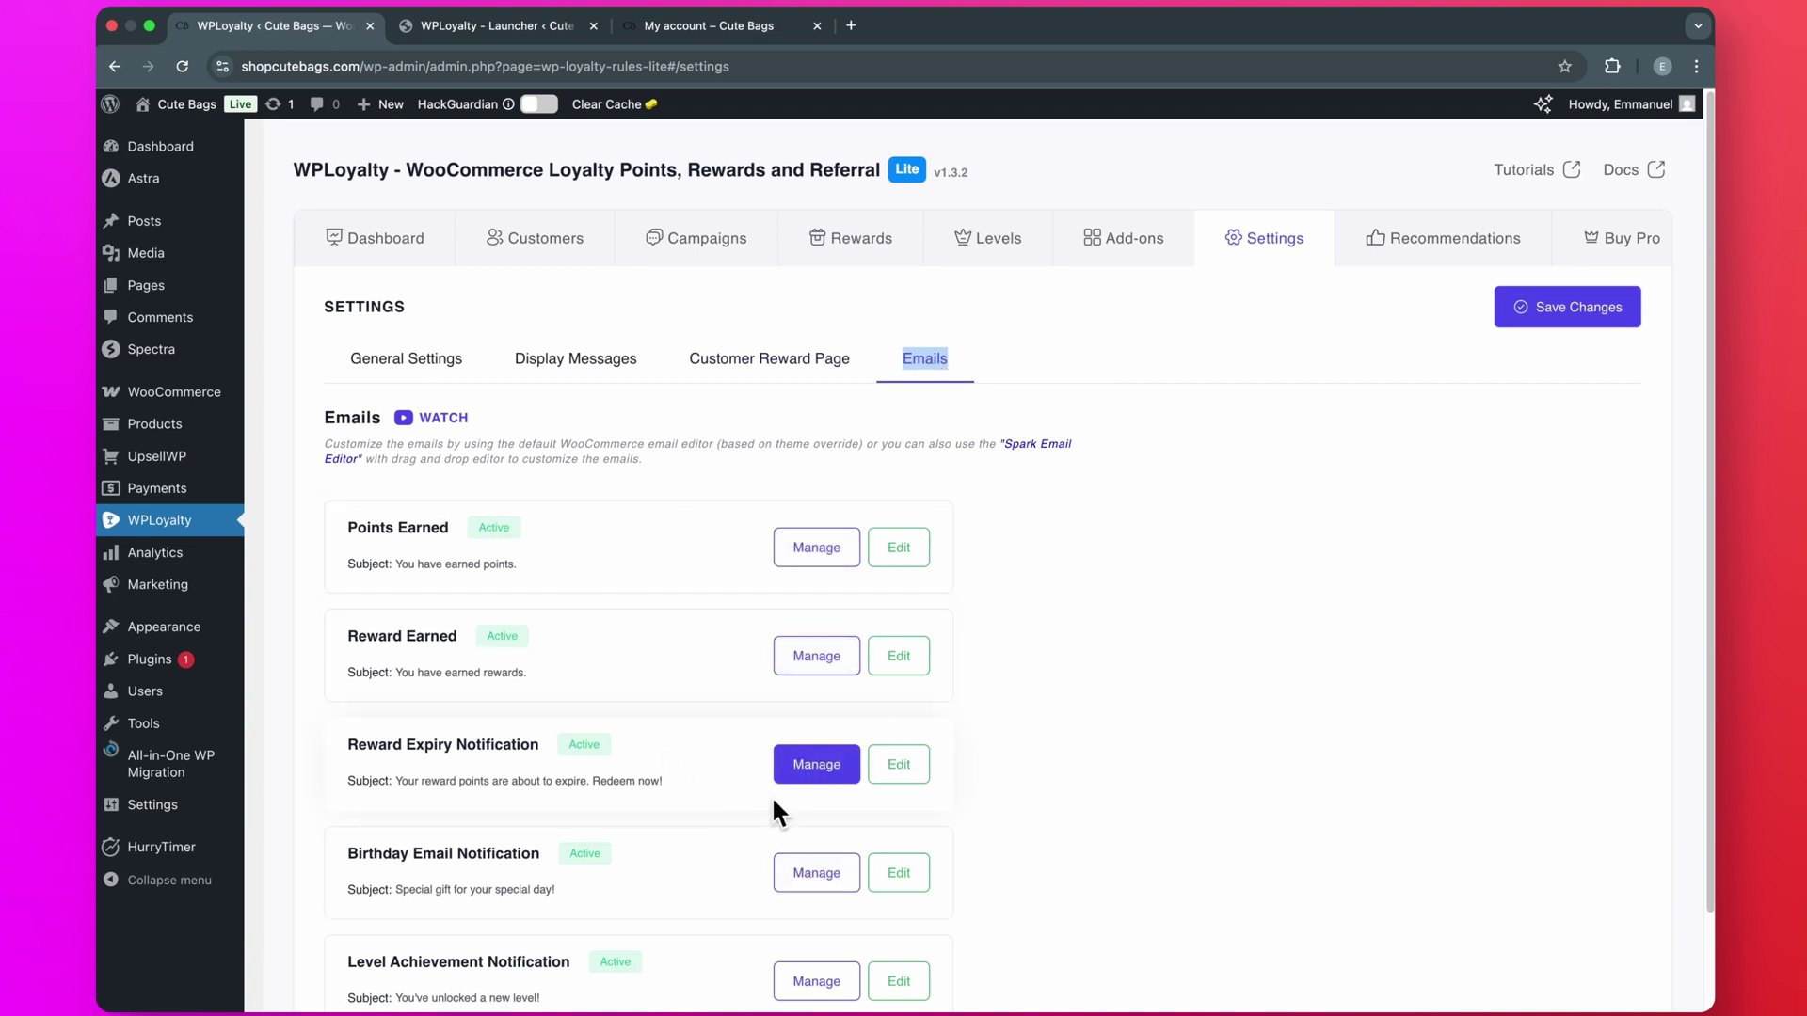
Bring up the Points Earned email notification for editing.
click(854, 754)
scroll(923, 709, down, 2)
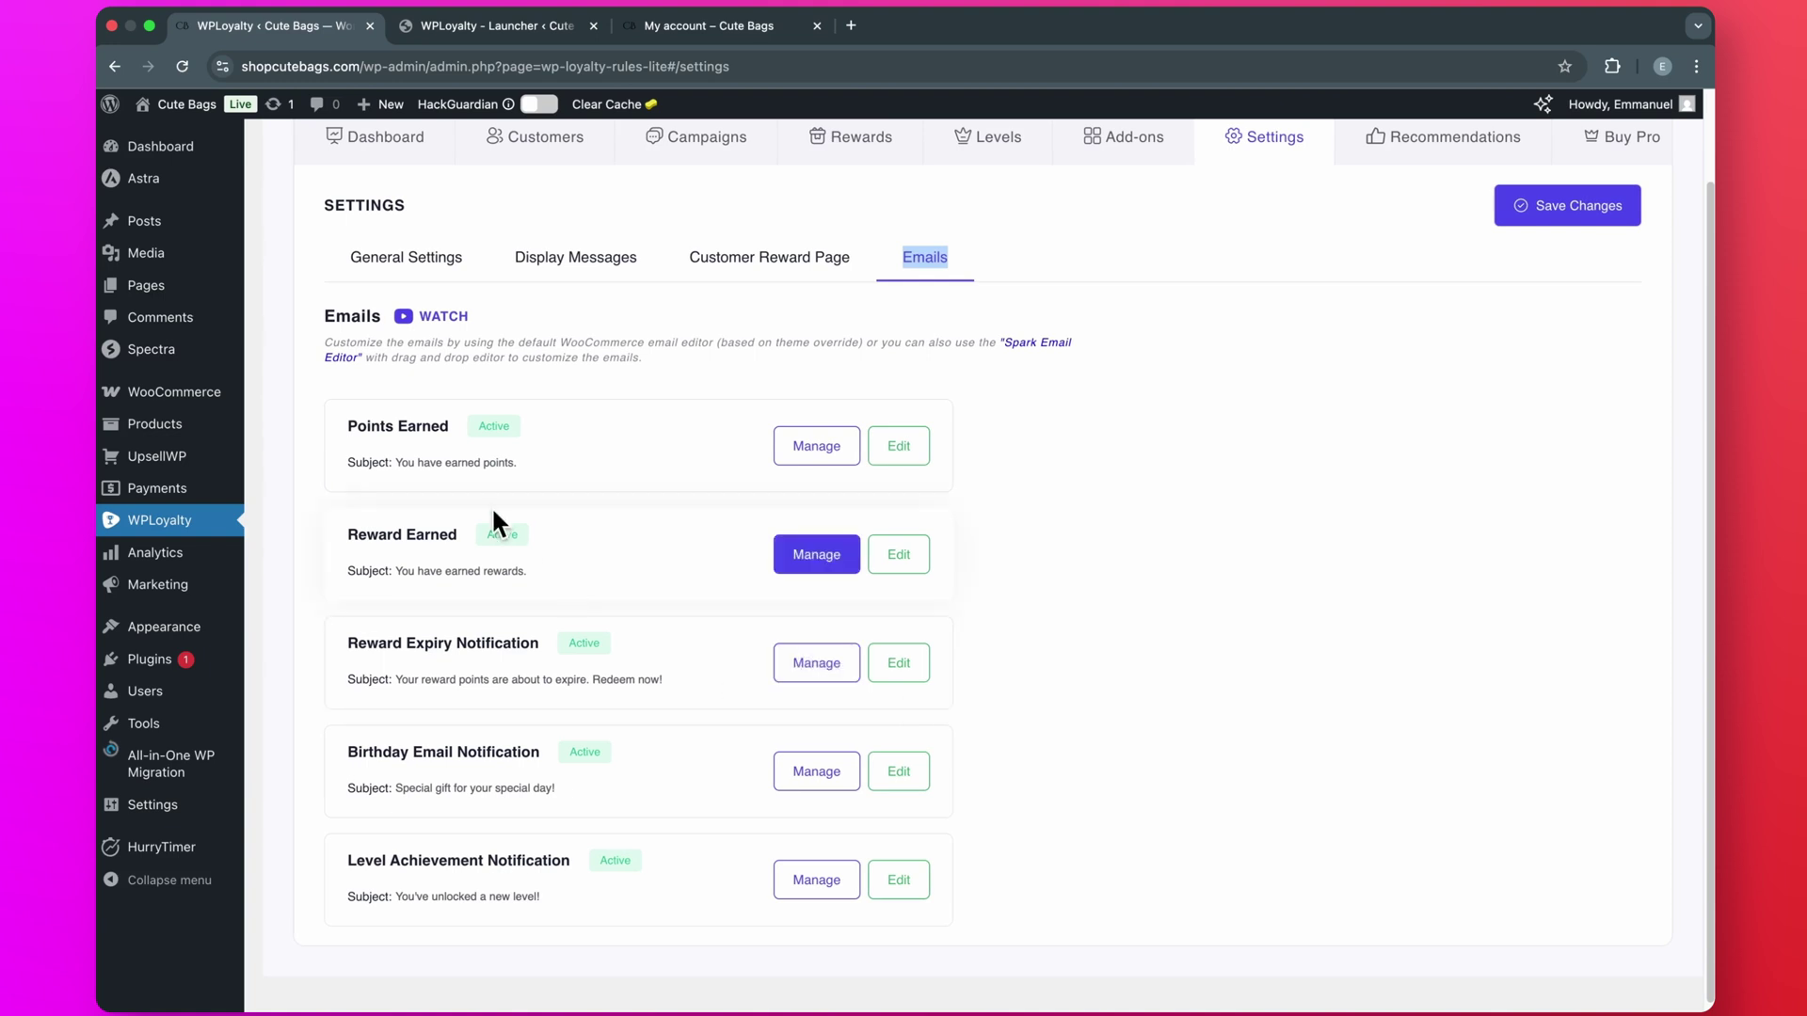
scroll(659, 508, up, 2)
click(894, 551)
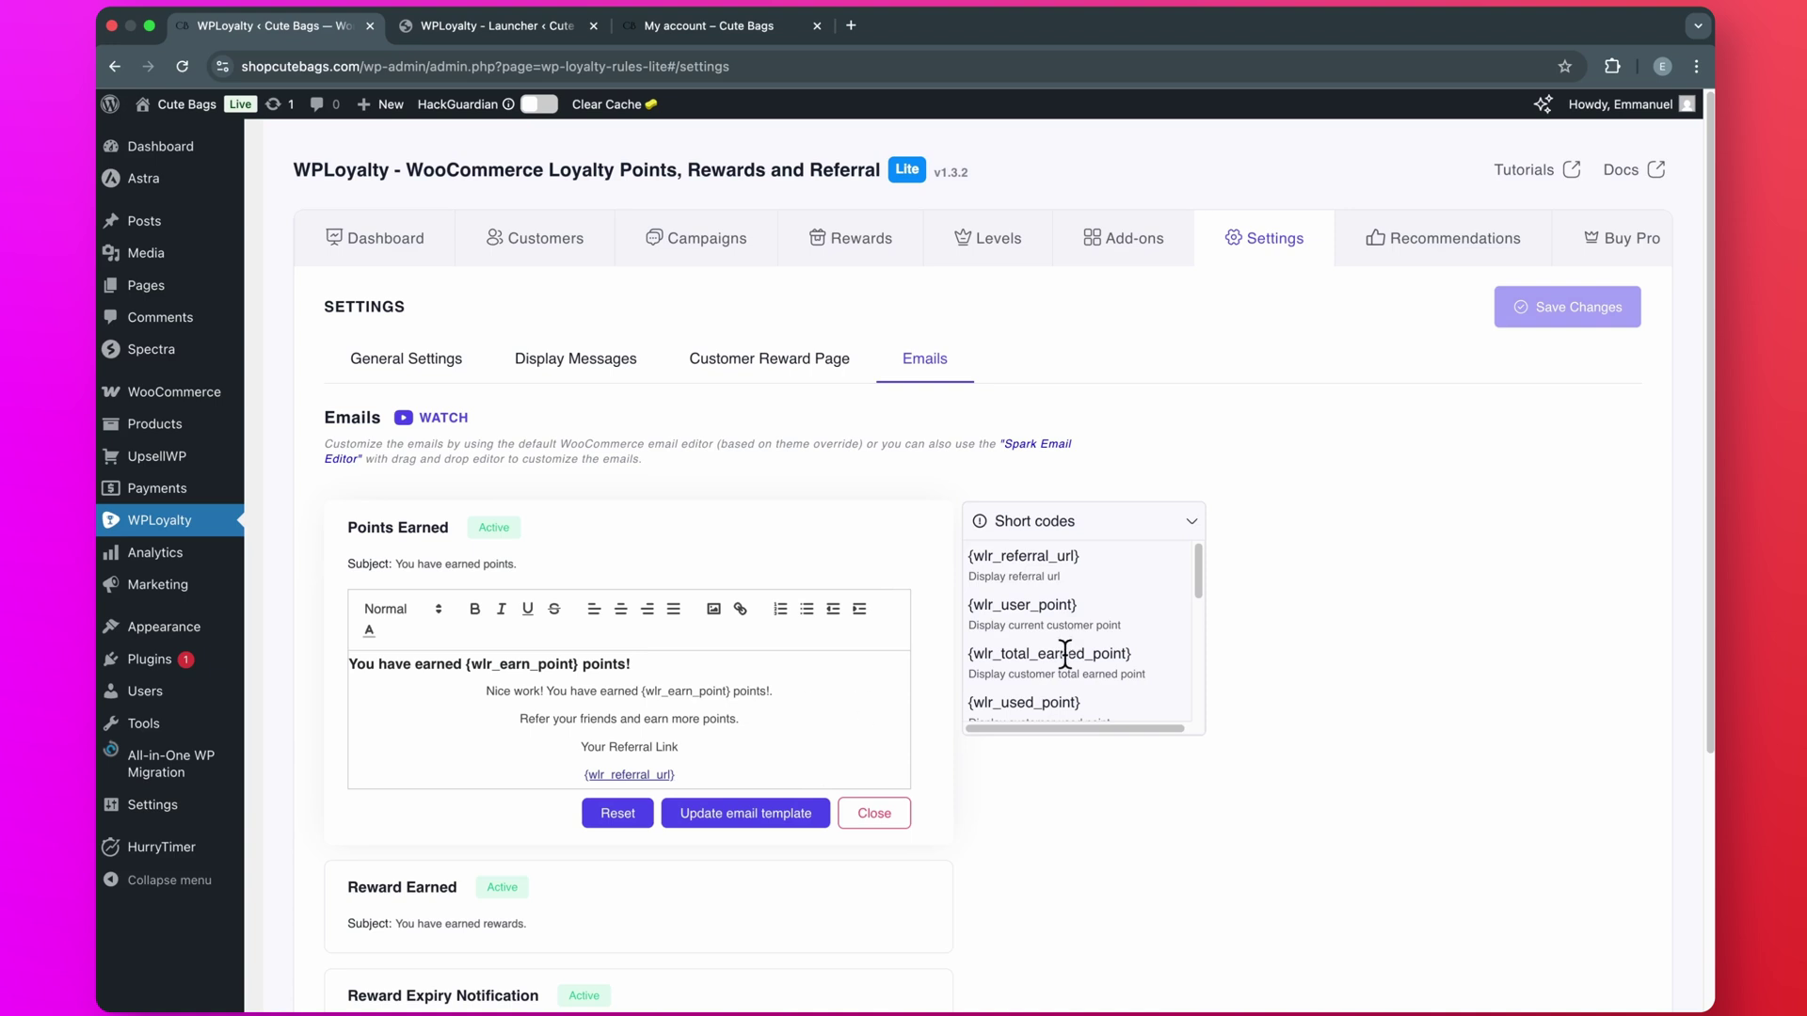
scroll(1061, 627, down, 4)
scroll(1059, 630, up, 3)
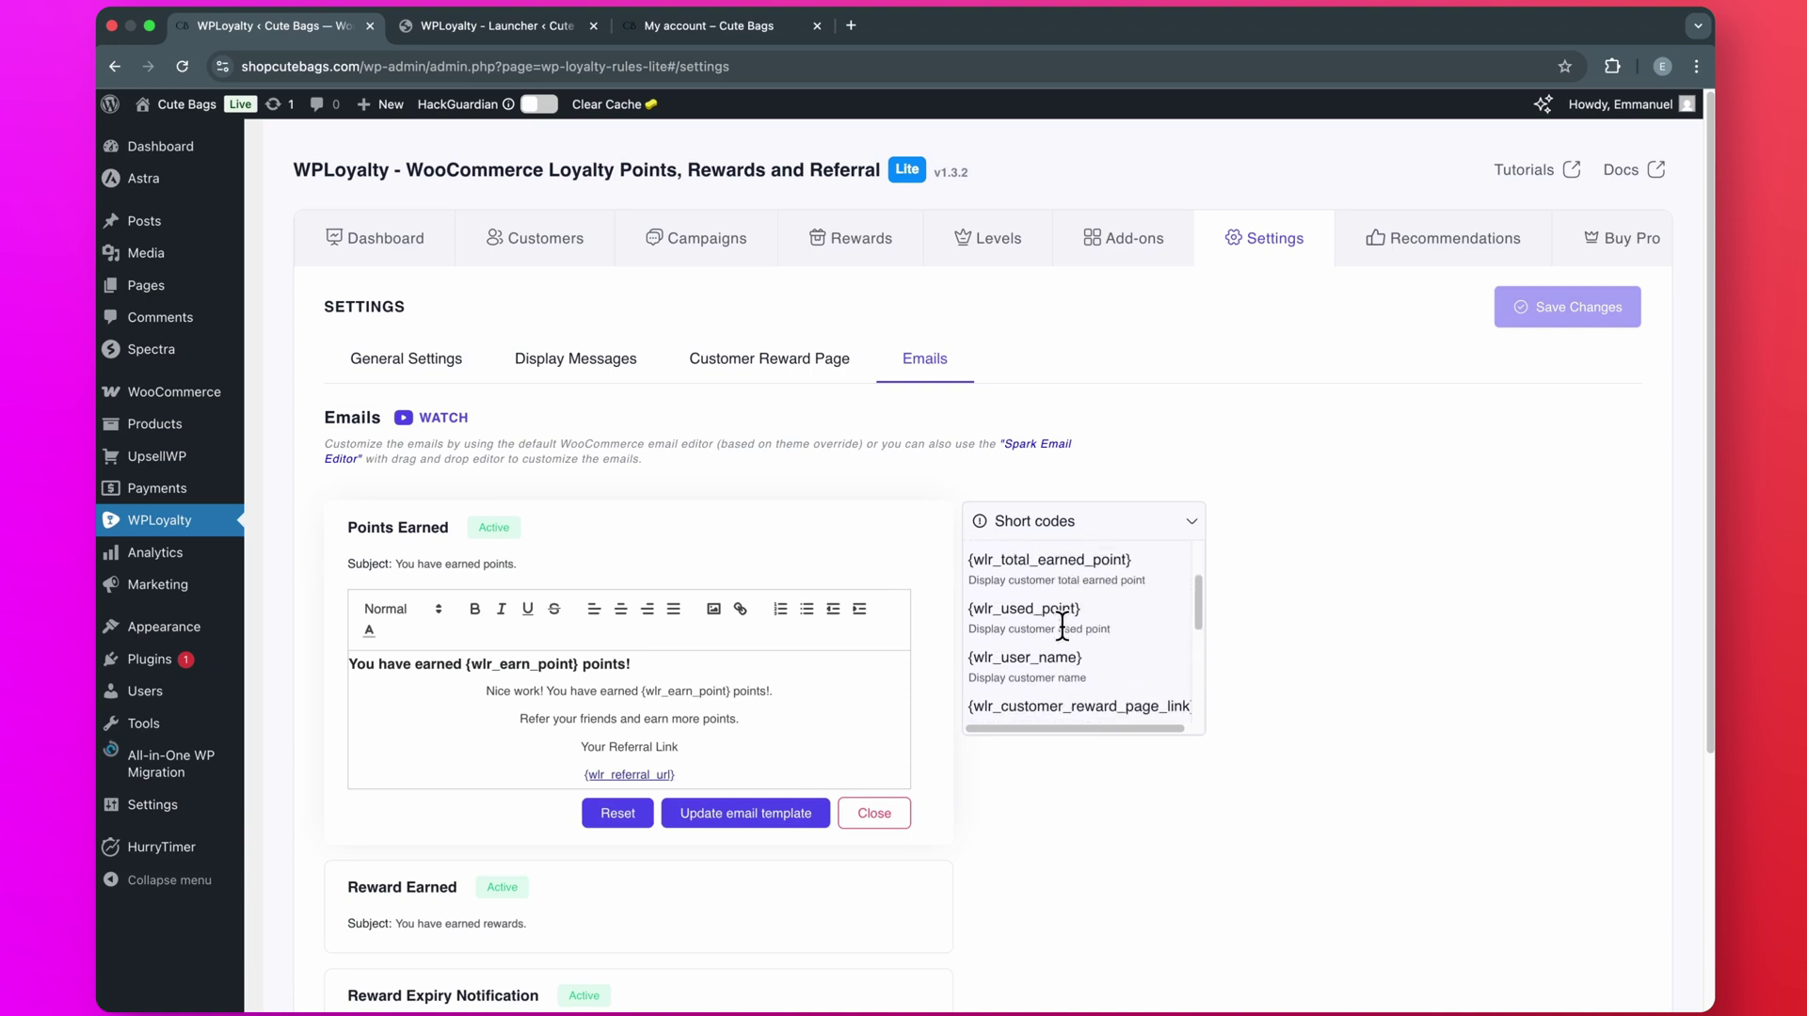
scroll(1060, 631, up, 1)
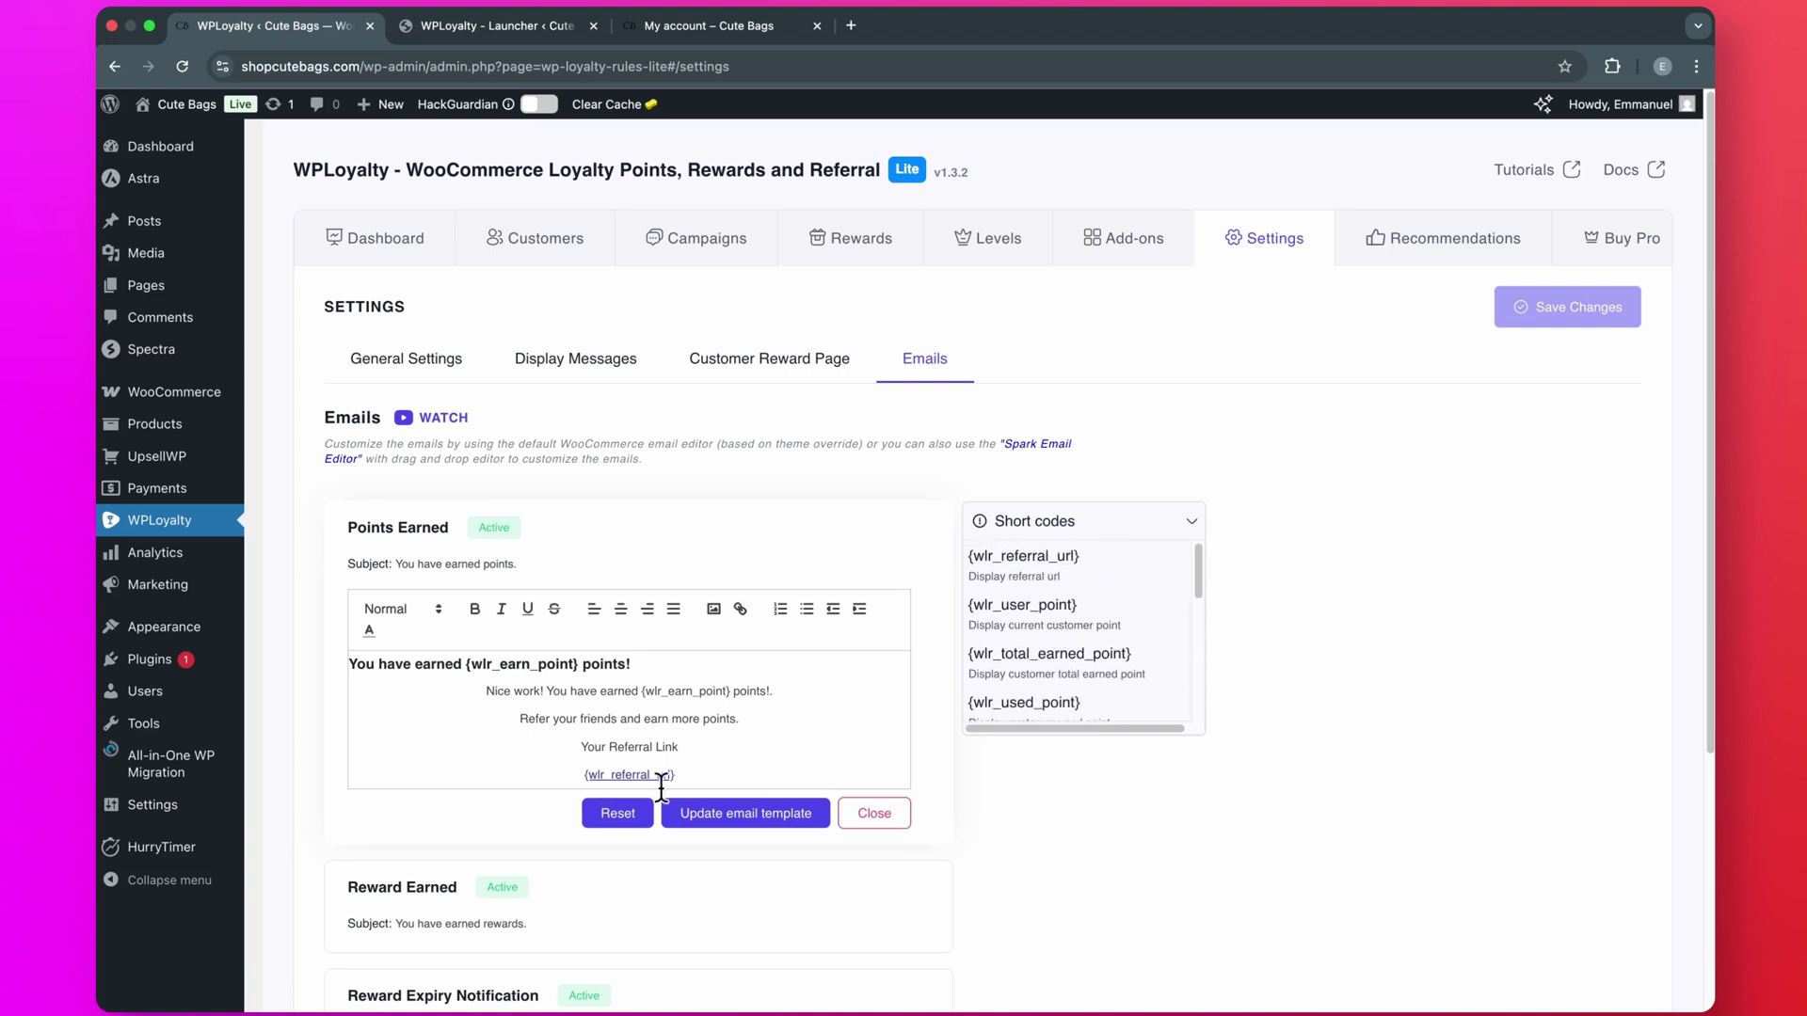
Close the Points Earned email editor and save the email settings.
click(882, 828)
scroll(926, 838, down, 2)
scroll(1063, 377, up, 2)
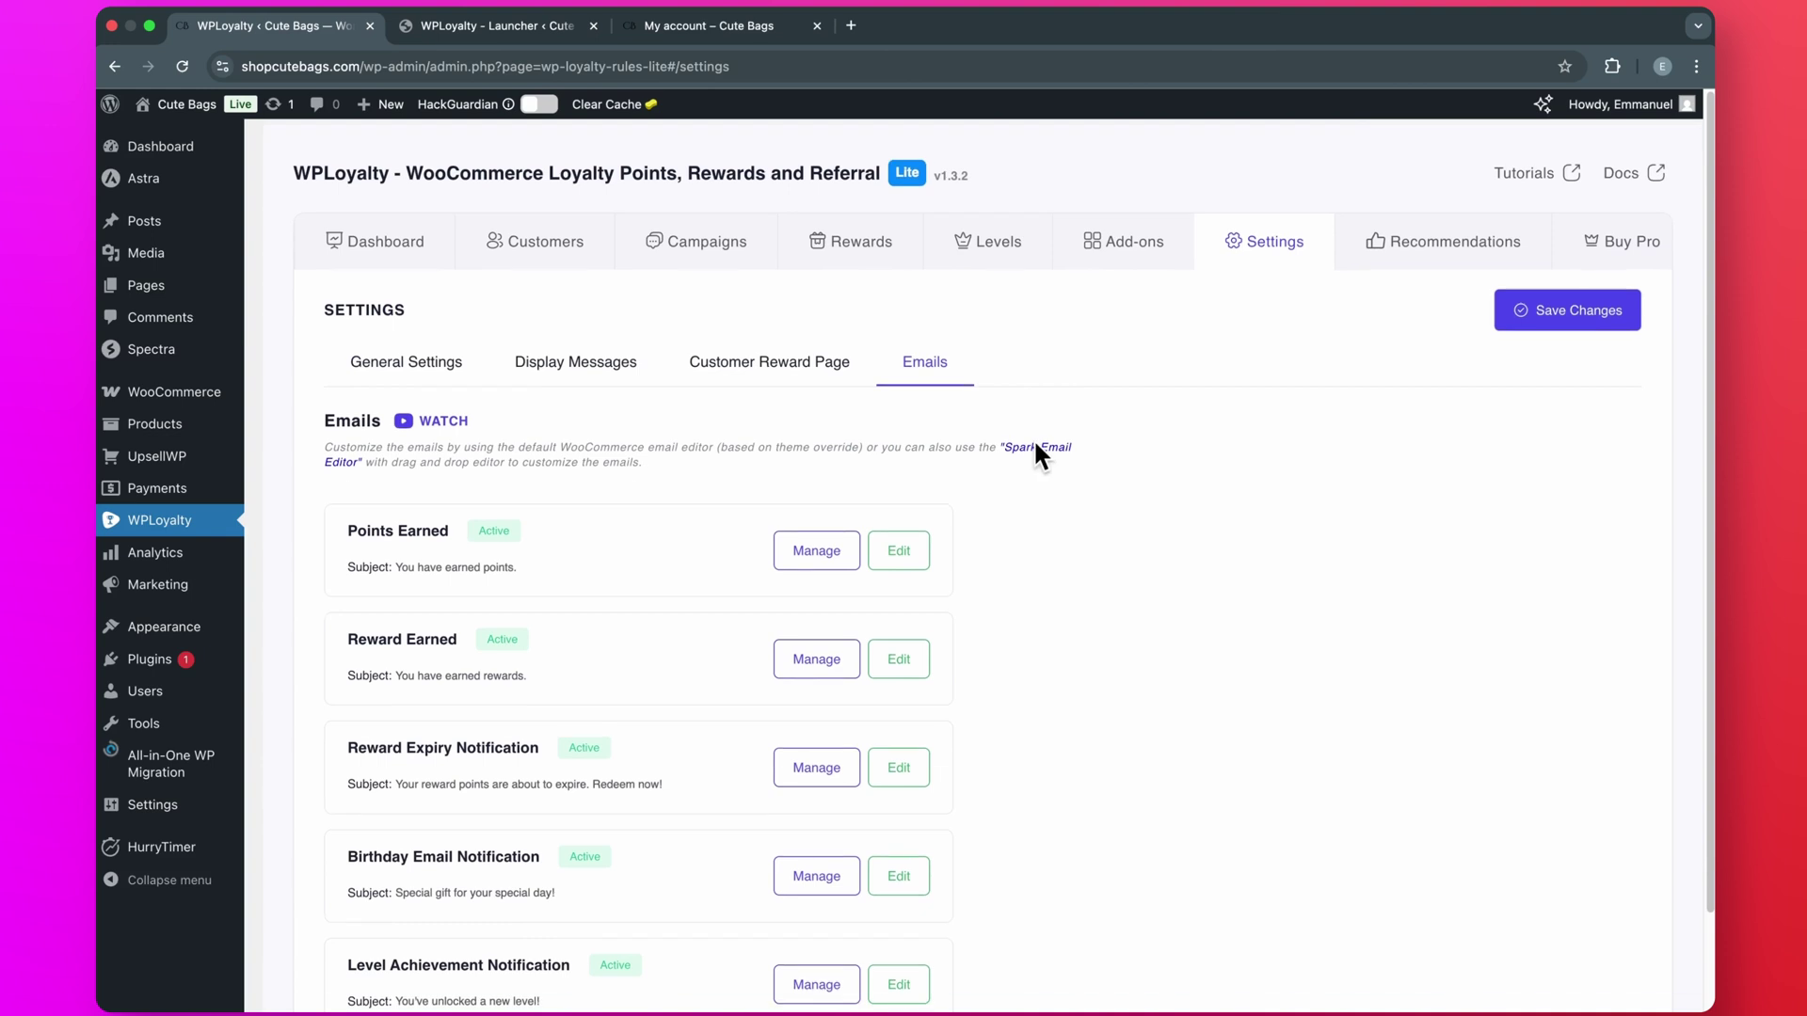
click(1591, 314)
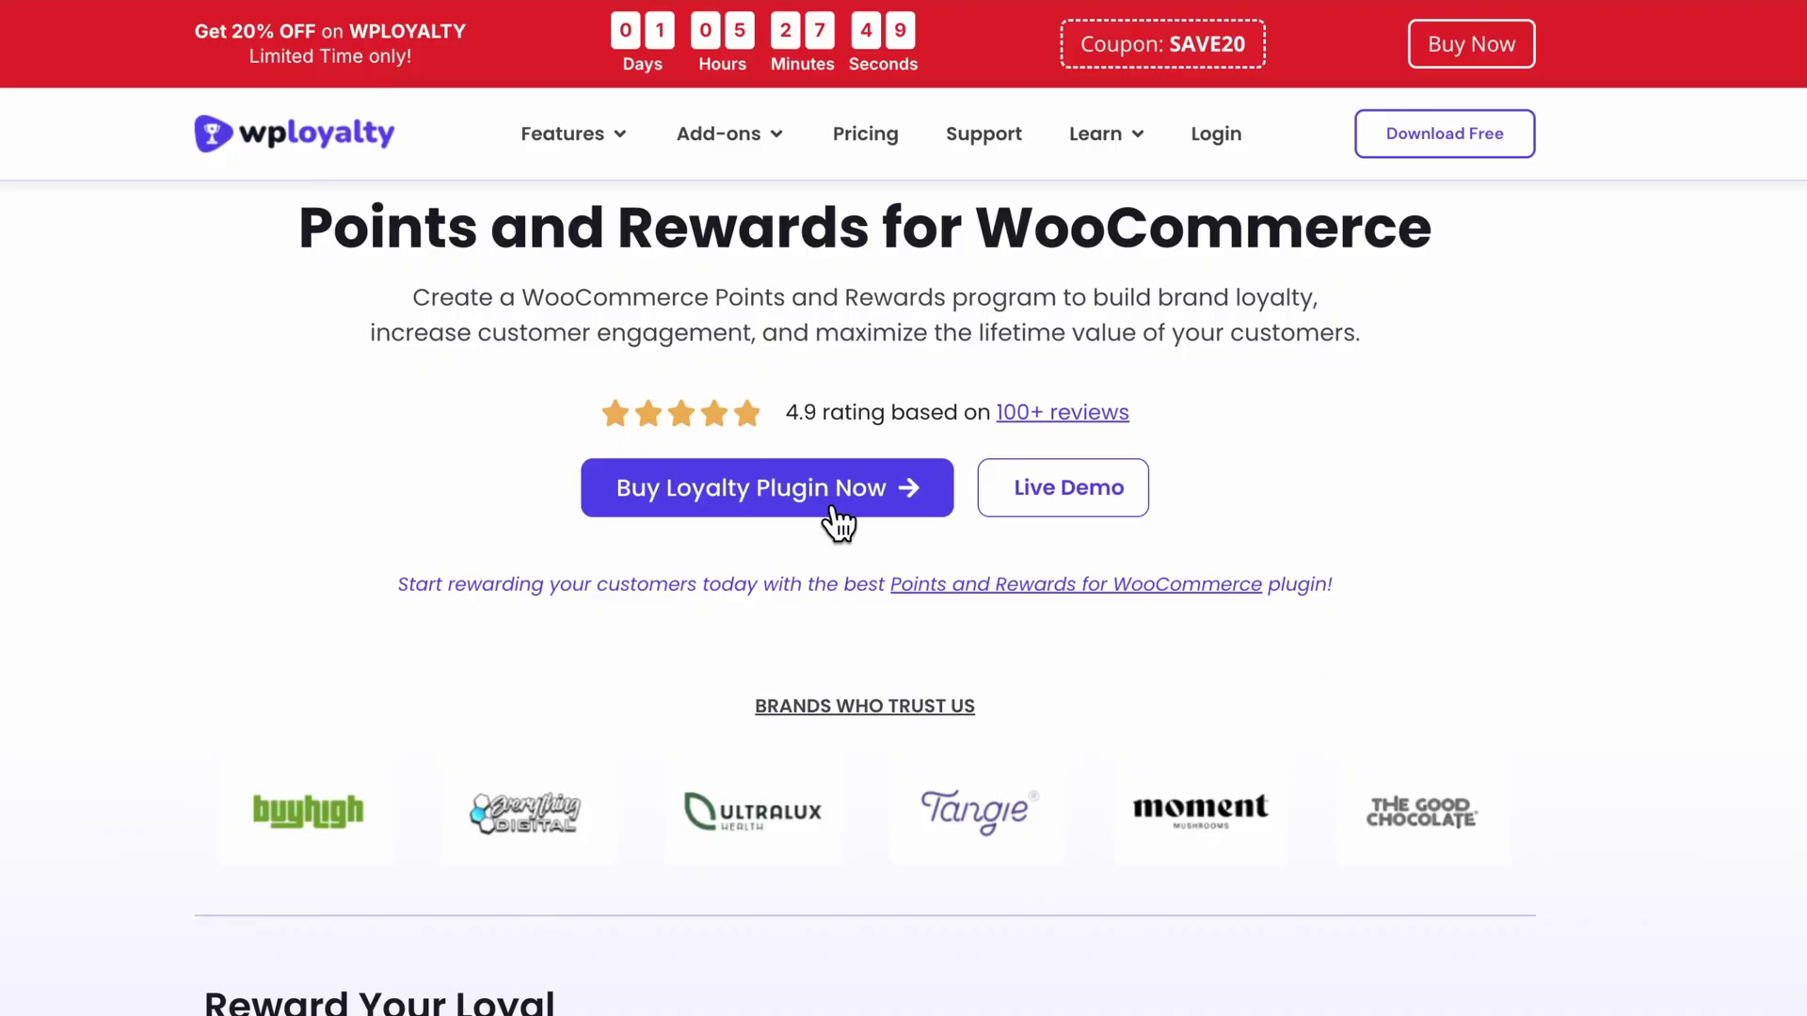
Browse the Starter, Professional and Agency plans ($79 to $159 per year) and the money-back guarantee.
click(833, 513)
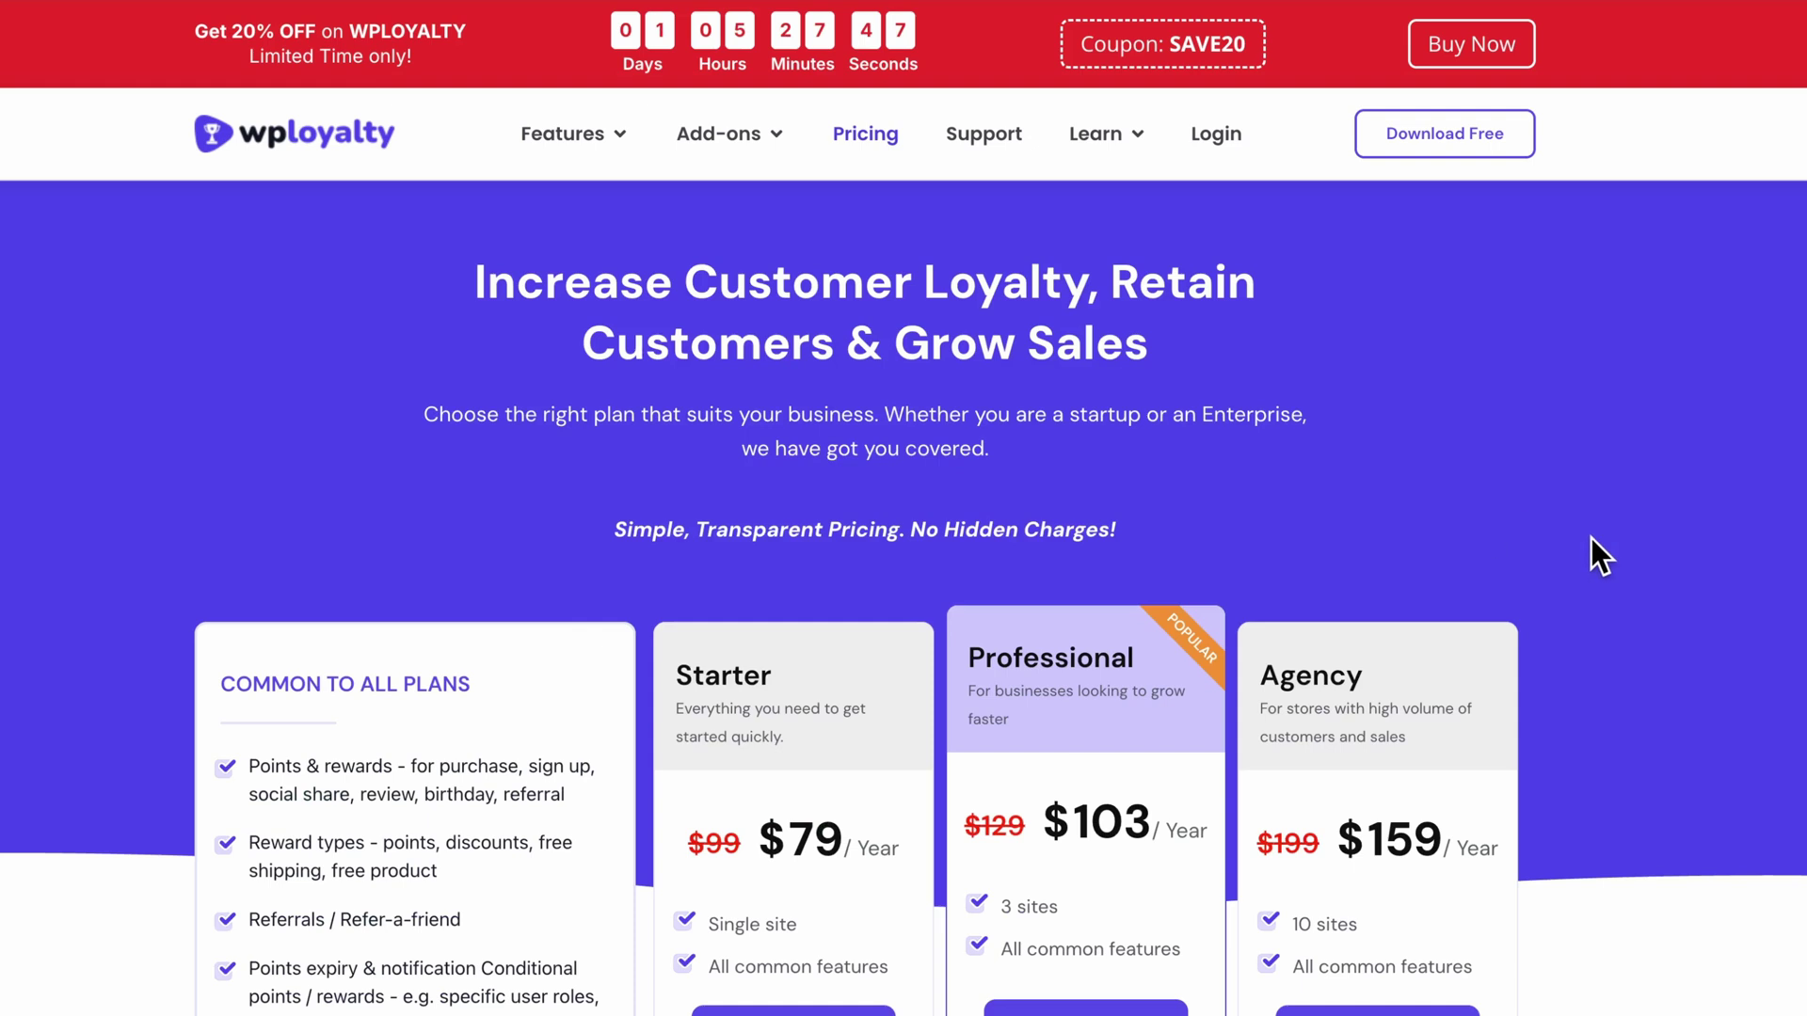
scroll(1648, 670, down, 3)
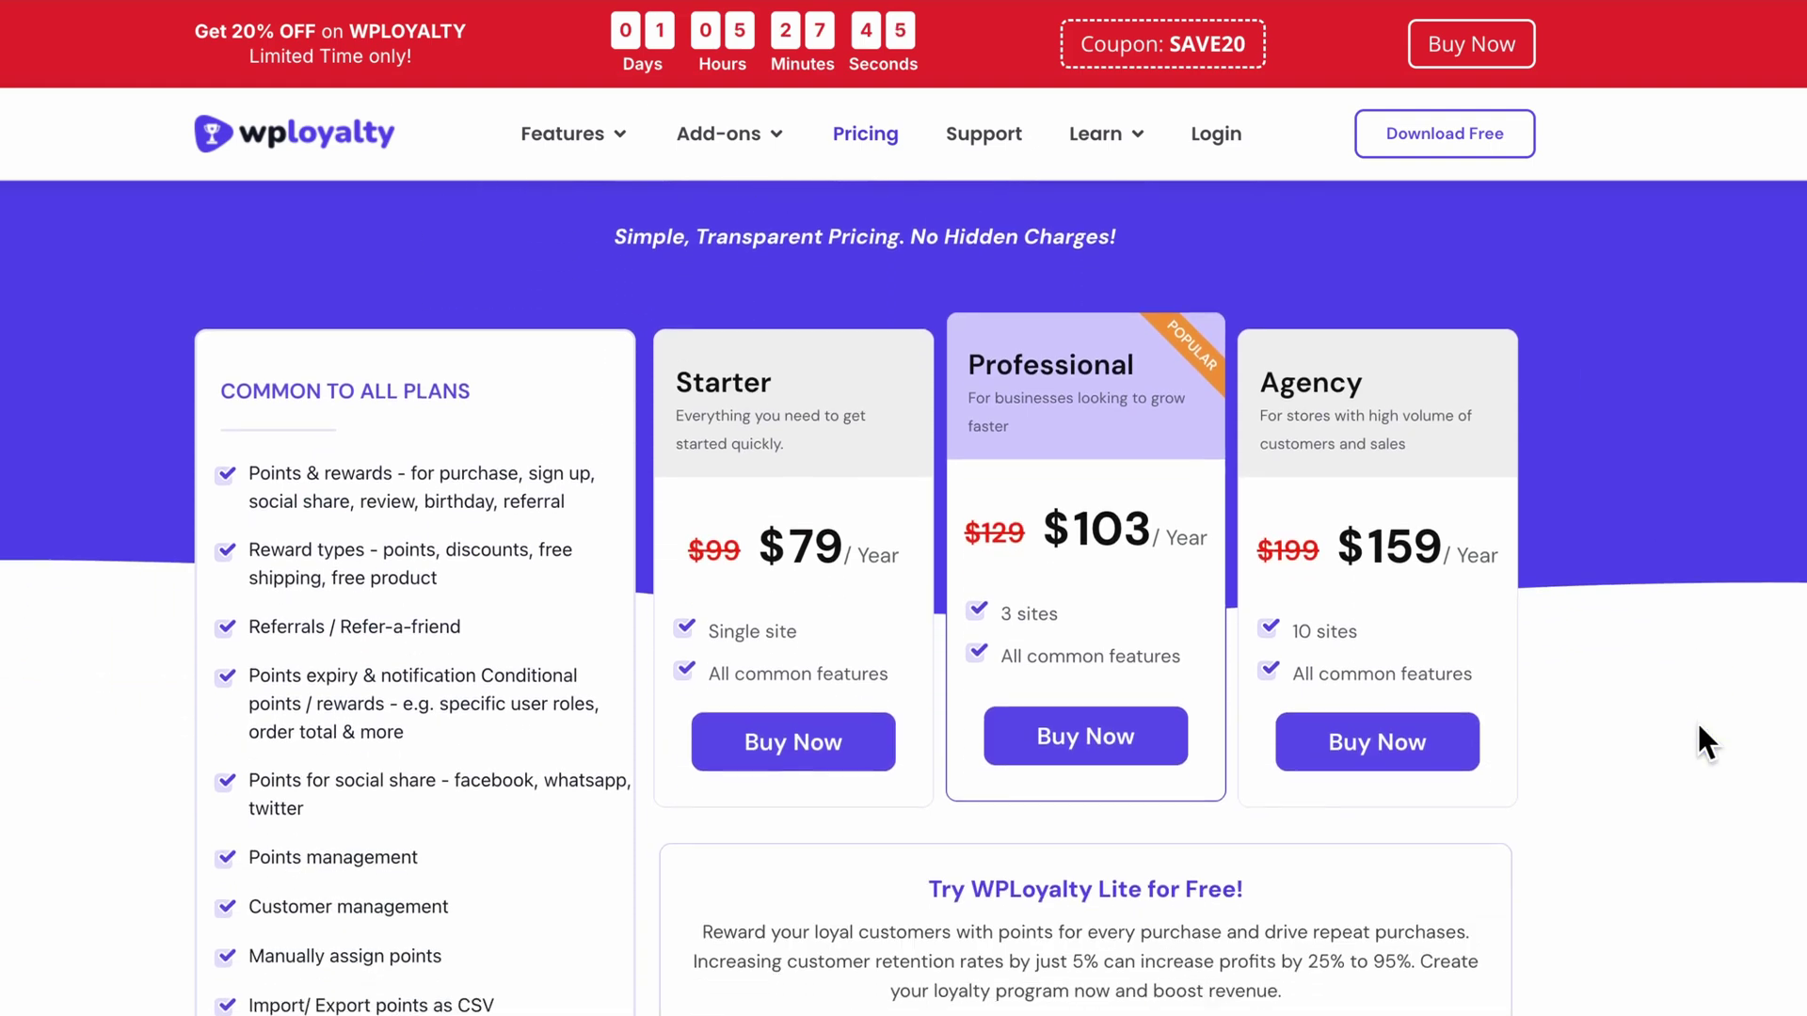
scroll(1699, 727, down, 1)
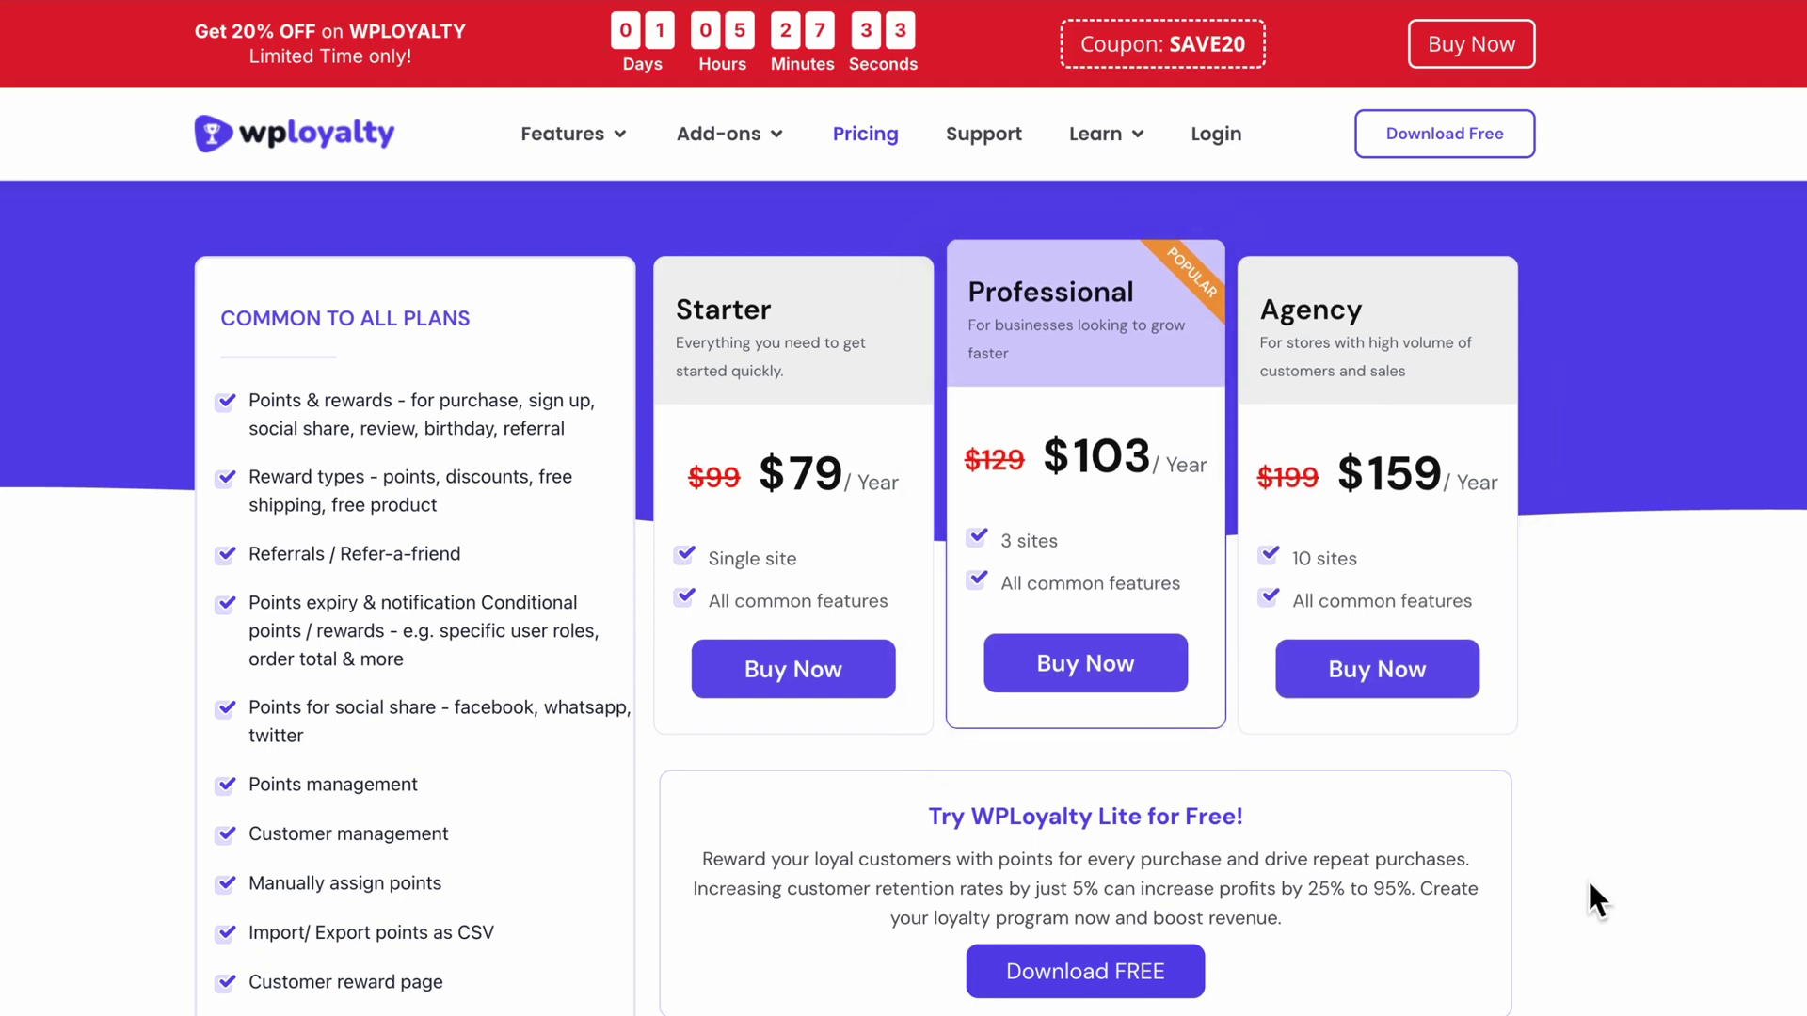
scroll(1589, 885, down, 5)
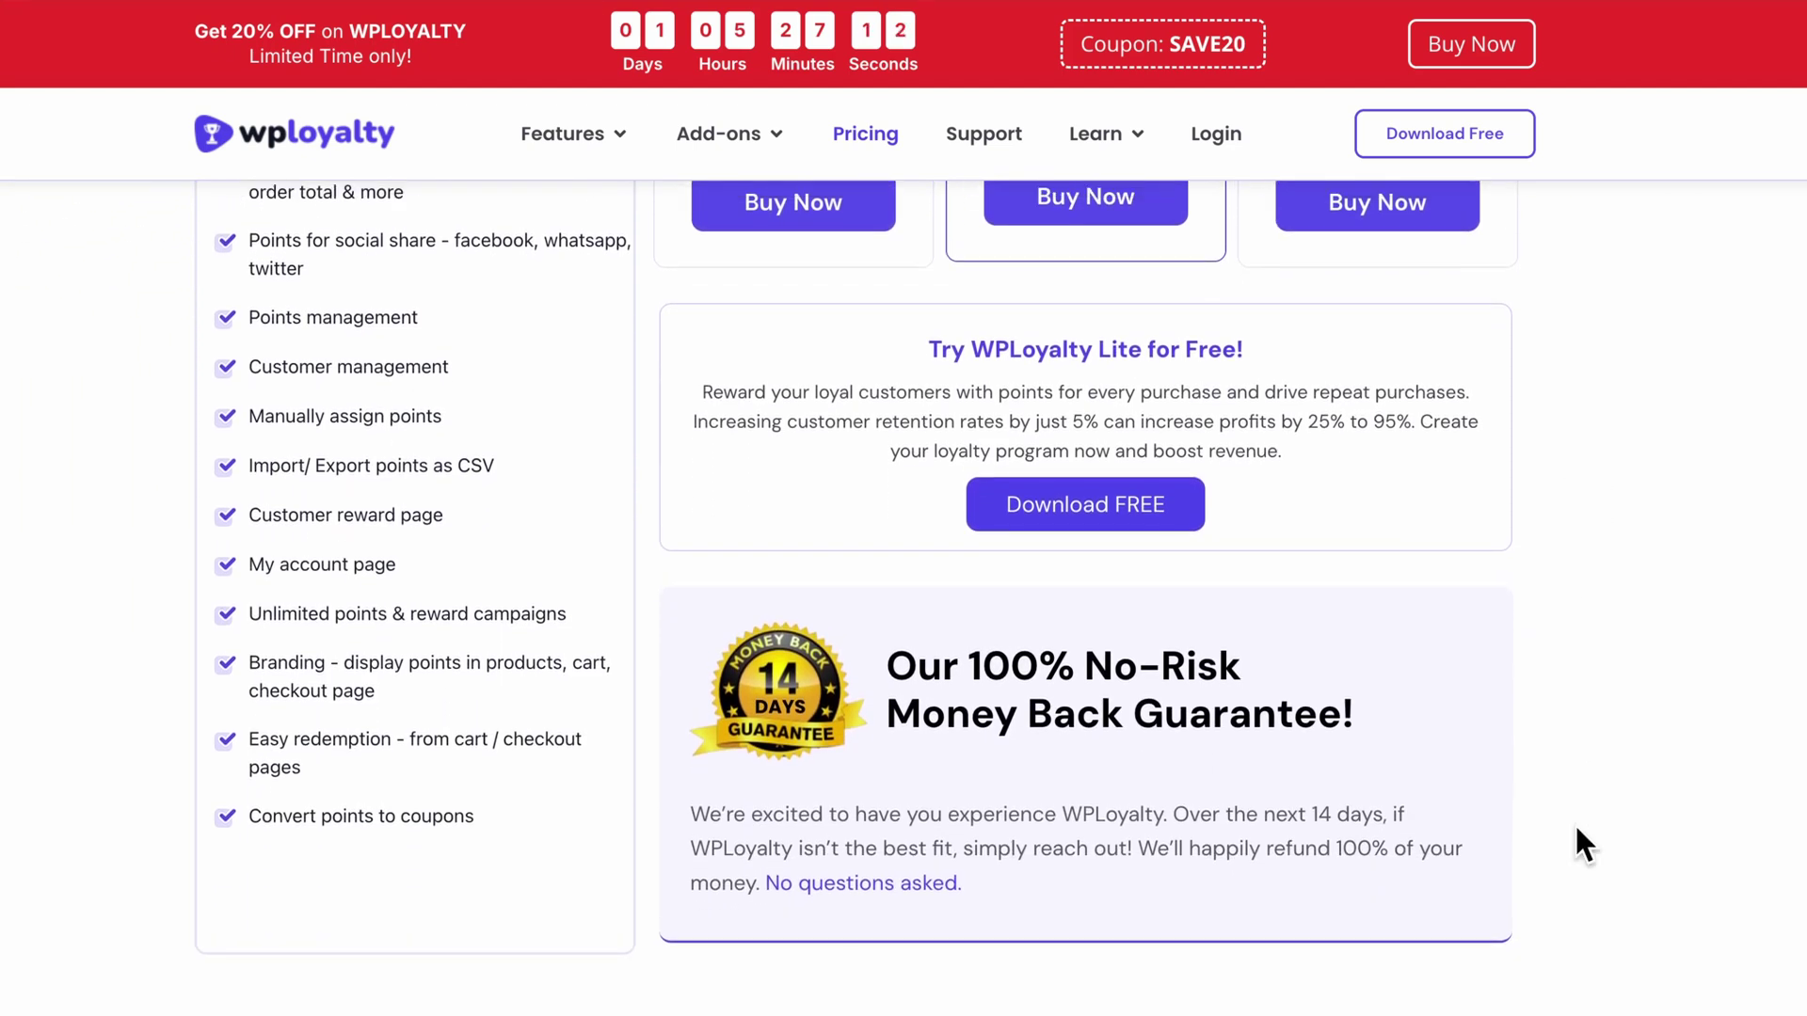
scroll(1577, 830, up, 2)
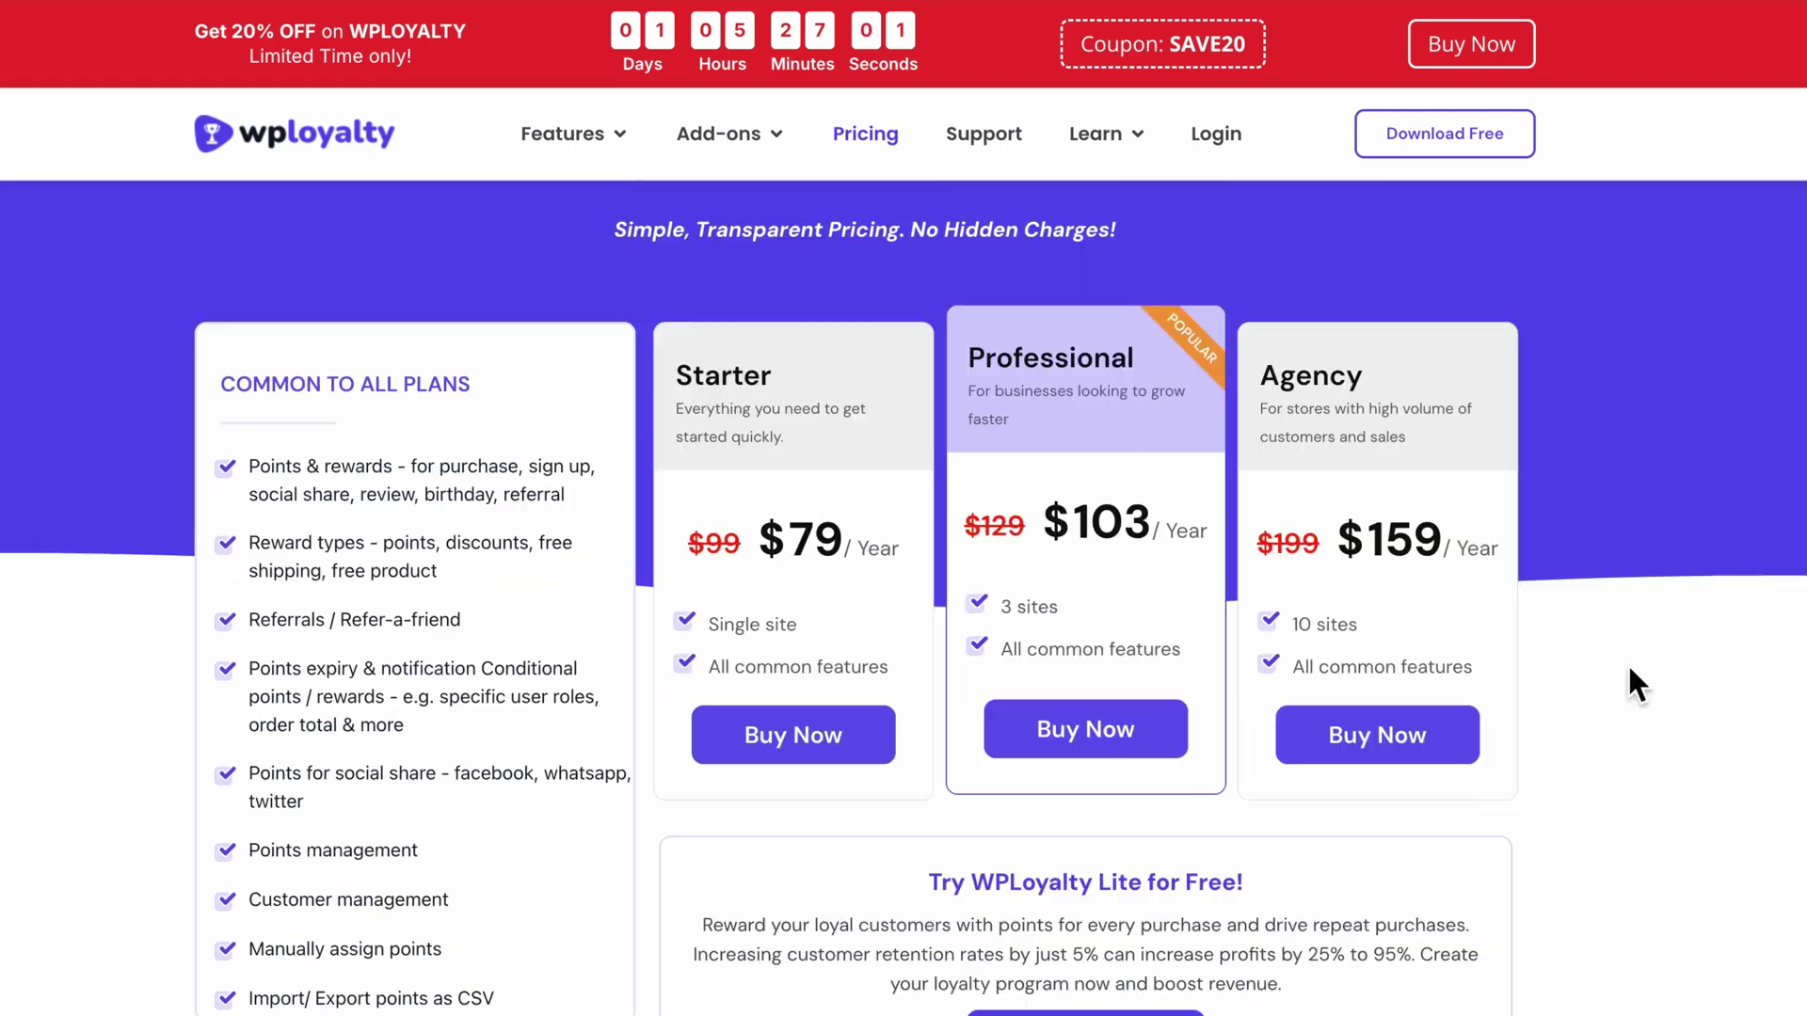
scroll(1512, 679, up, 1)
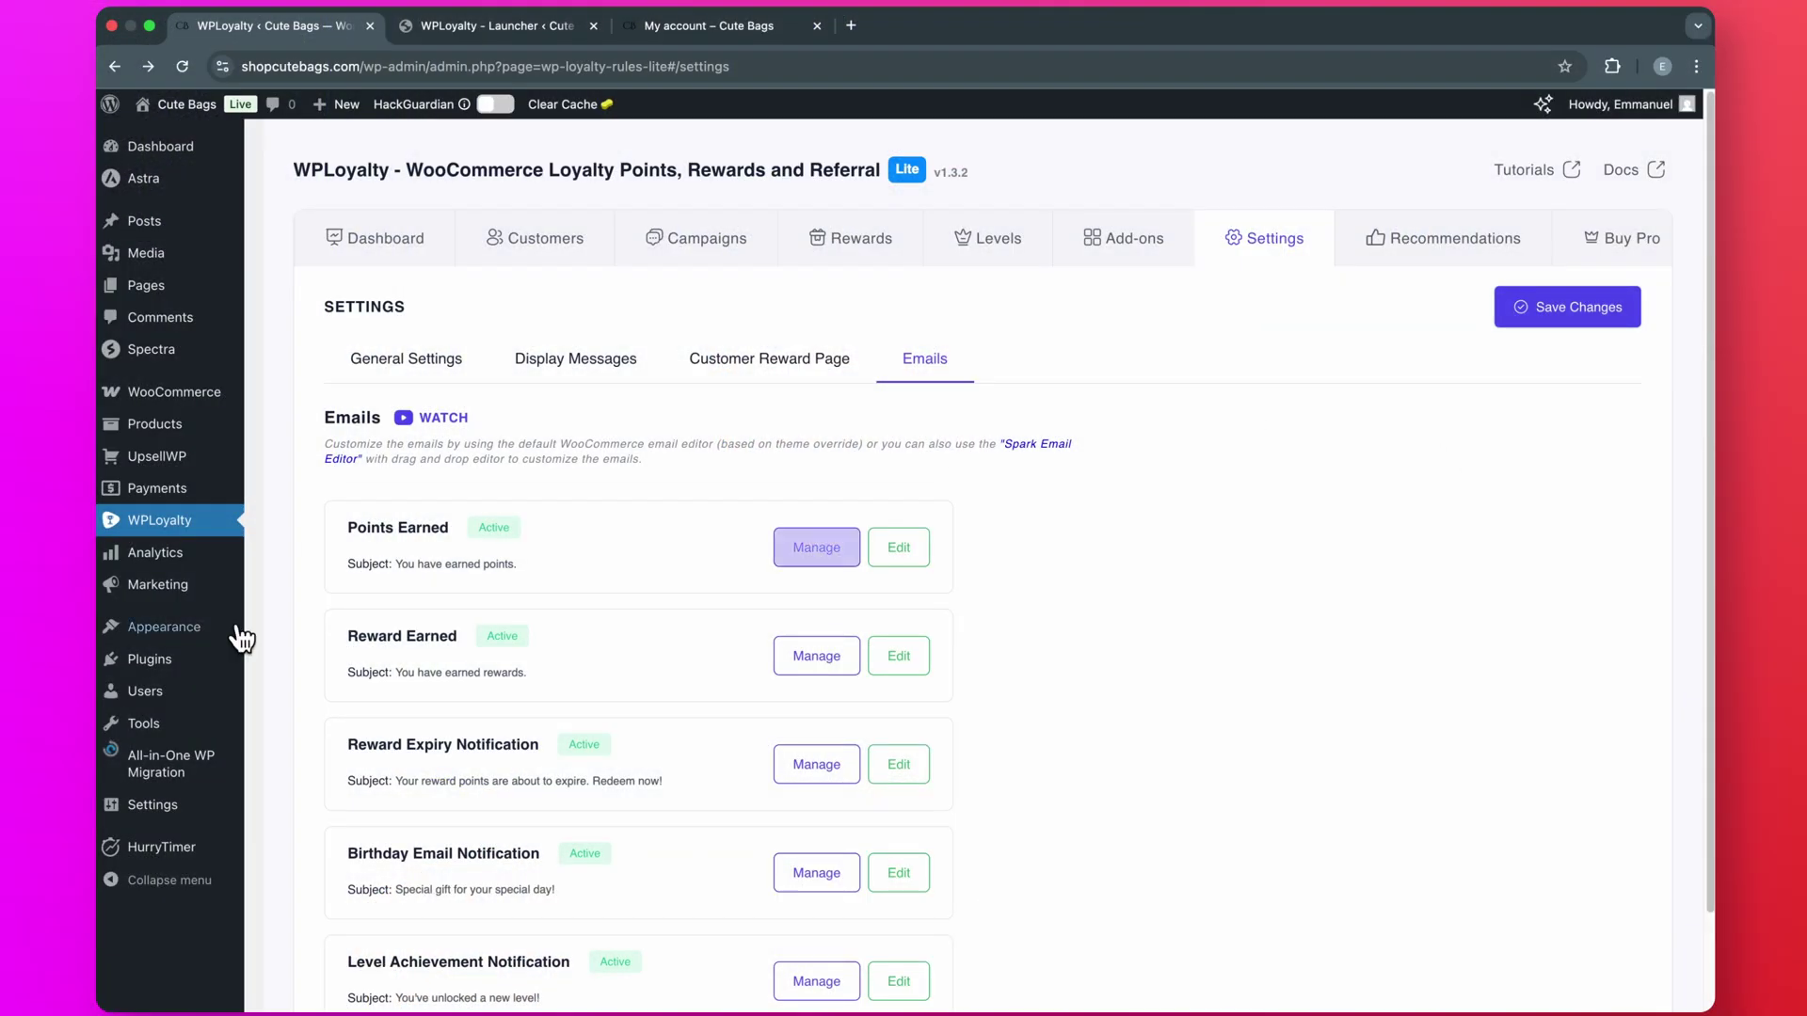
Bring up the Plugins submenu in the WordPress admin sidebar.
mouse_move(149, 663)
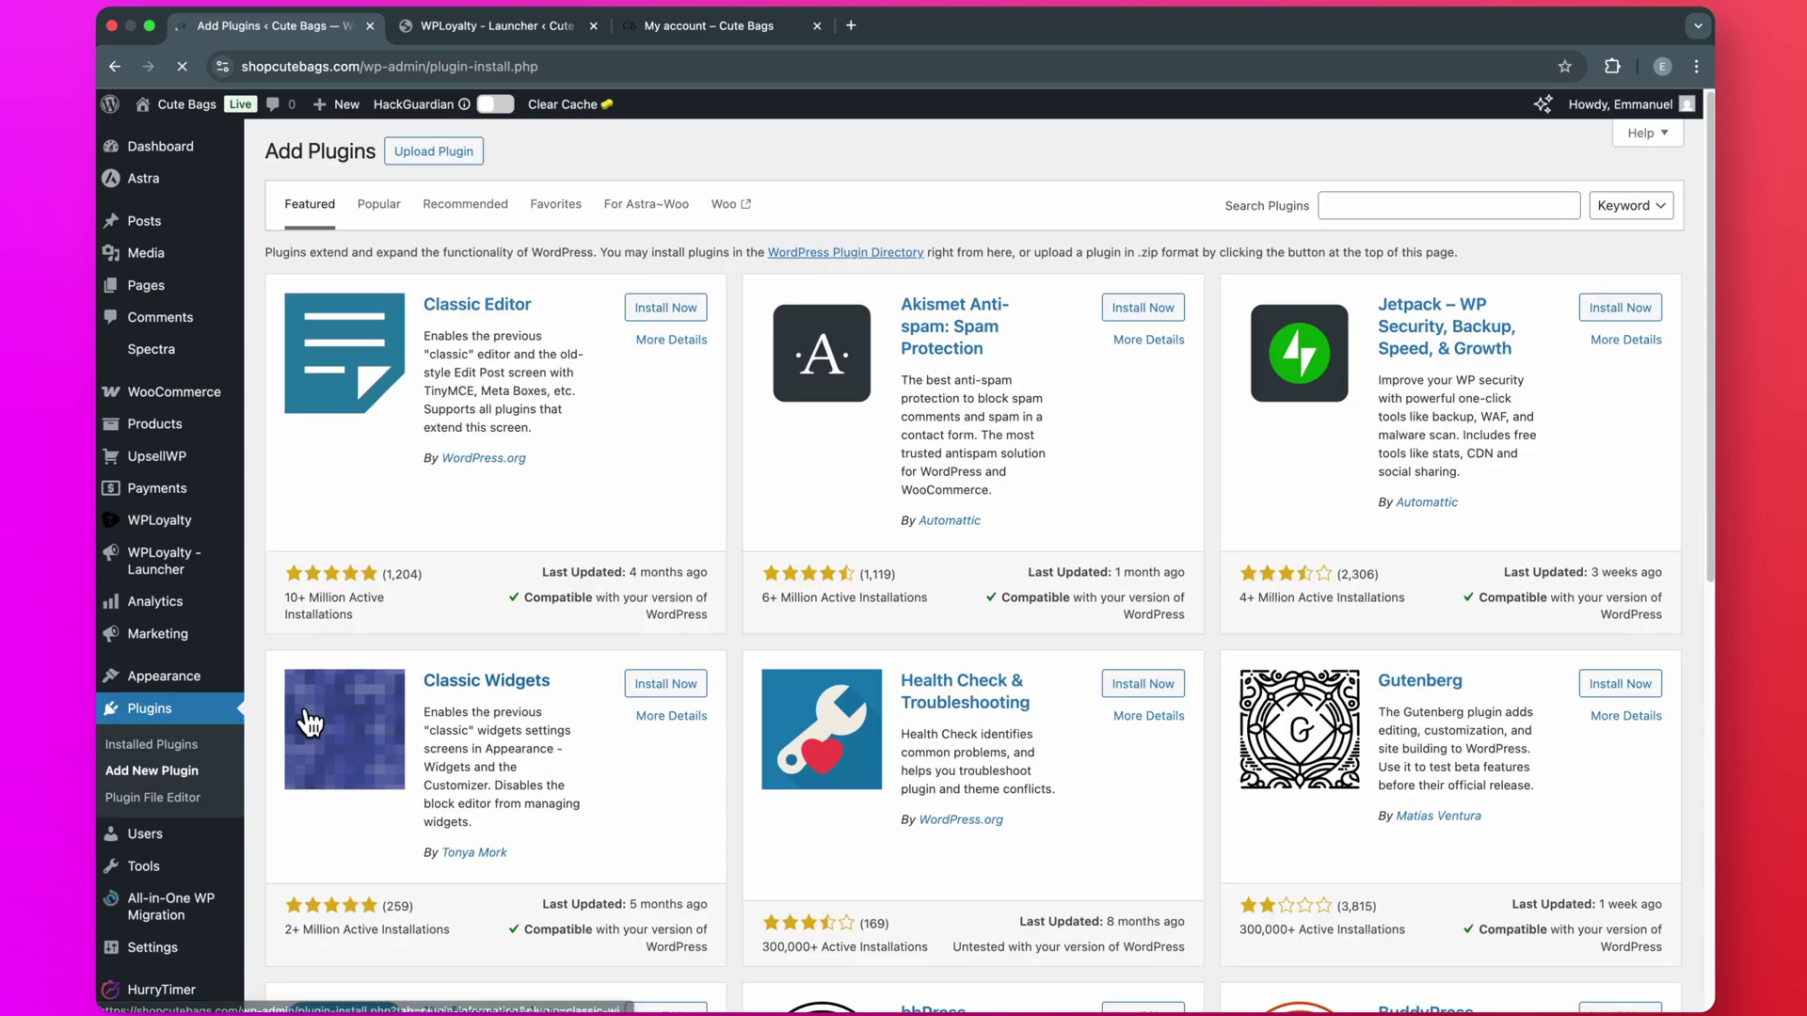
Upload, install and activate wp-loyalty-rules-v1.3.1.zip, then view the WPLoyalty PRO dashboard.
click(442, 153)
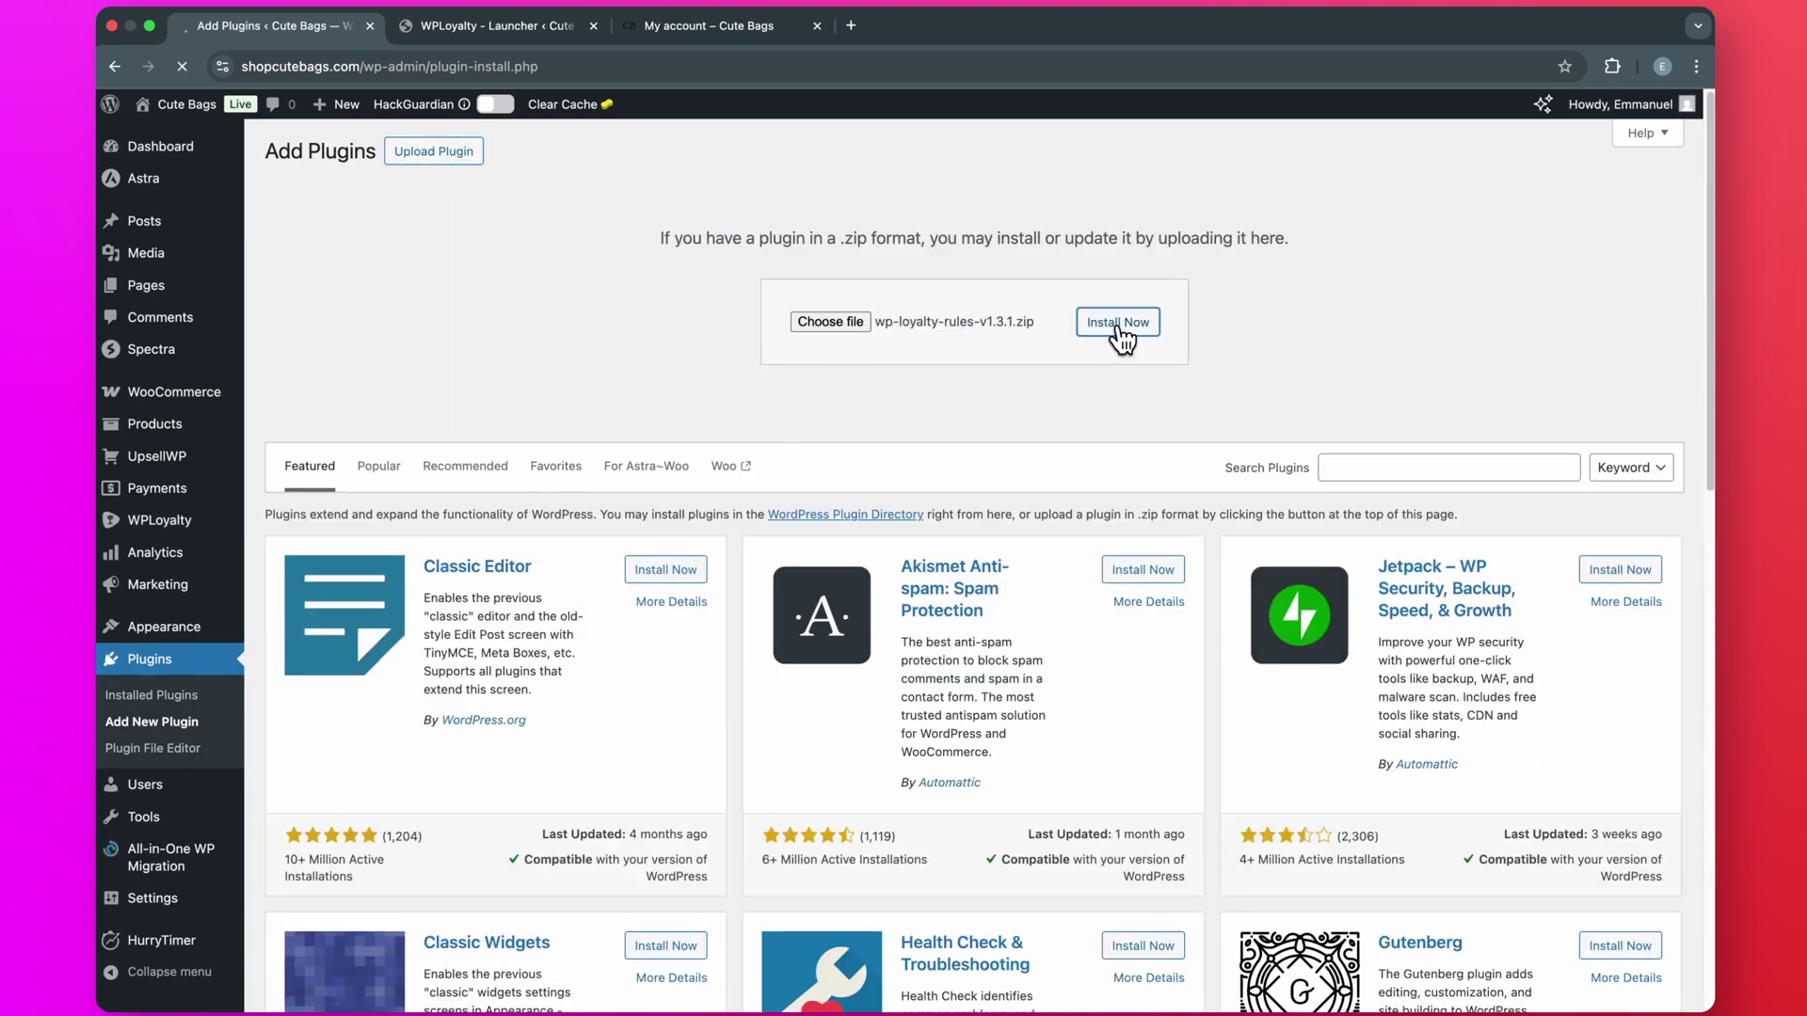
click(1118, 325)
click(334, 294)
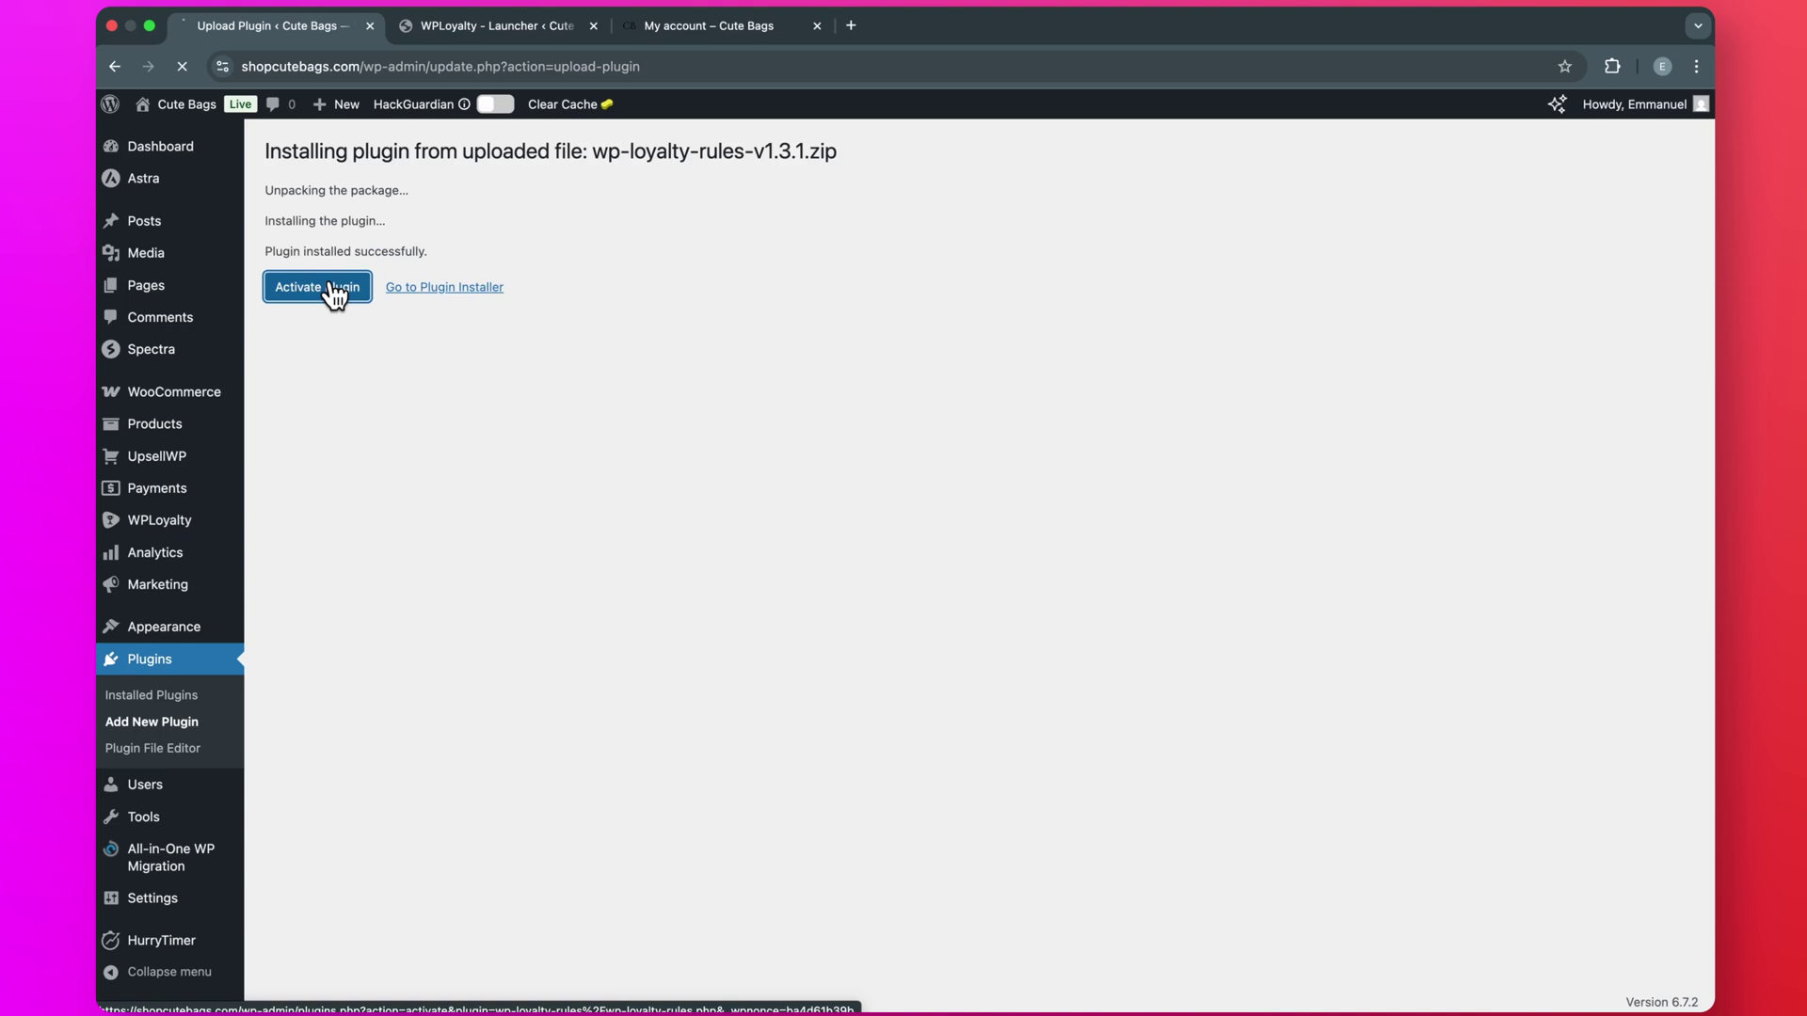
click(160, 534)
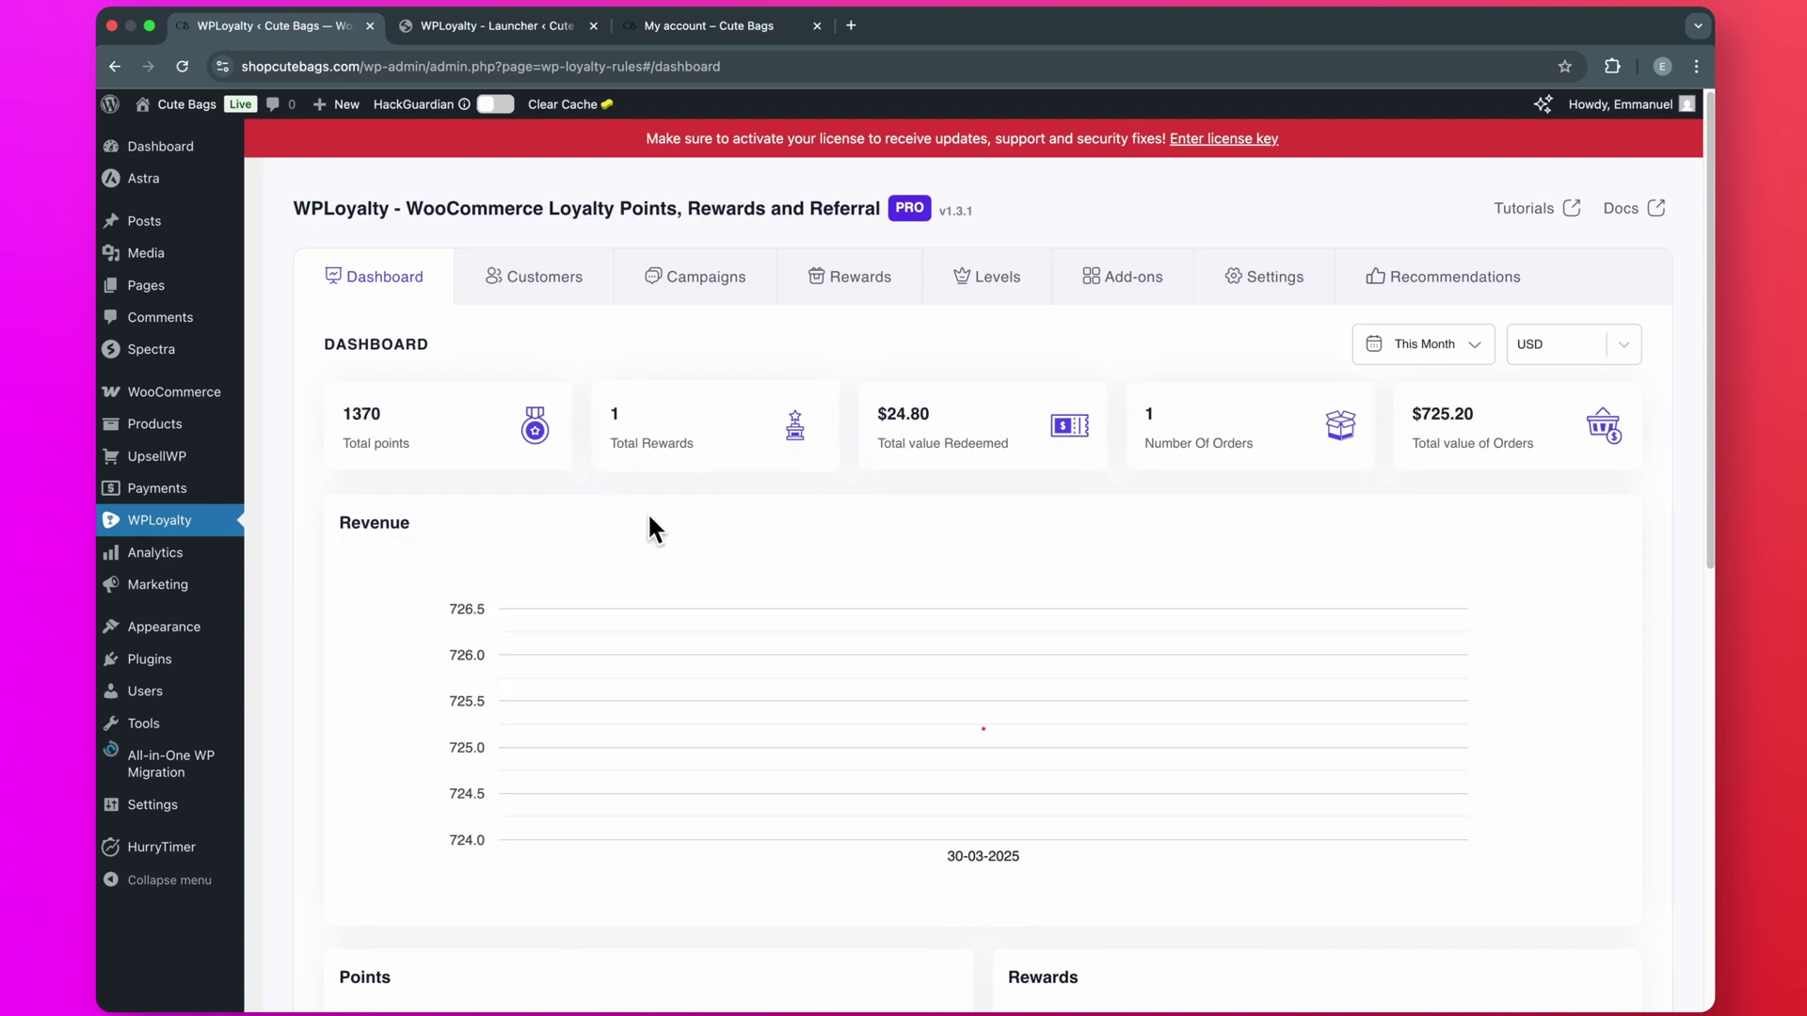
From the Campaigns list, browse every available campaign type and start a new Referral campaign.
click(708, 280)
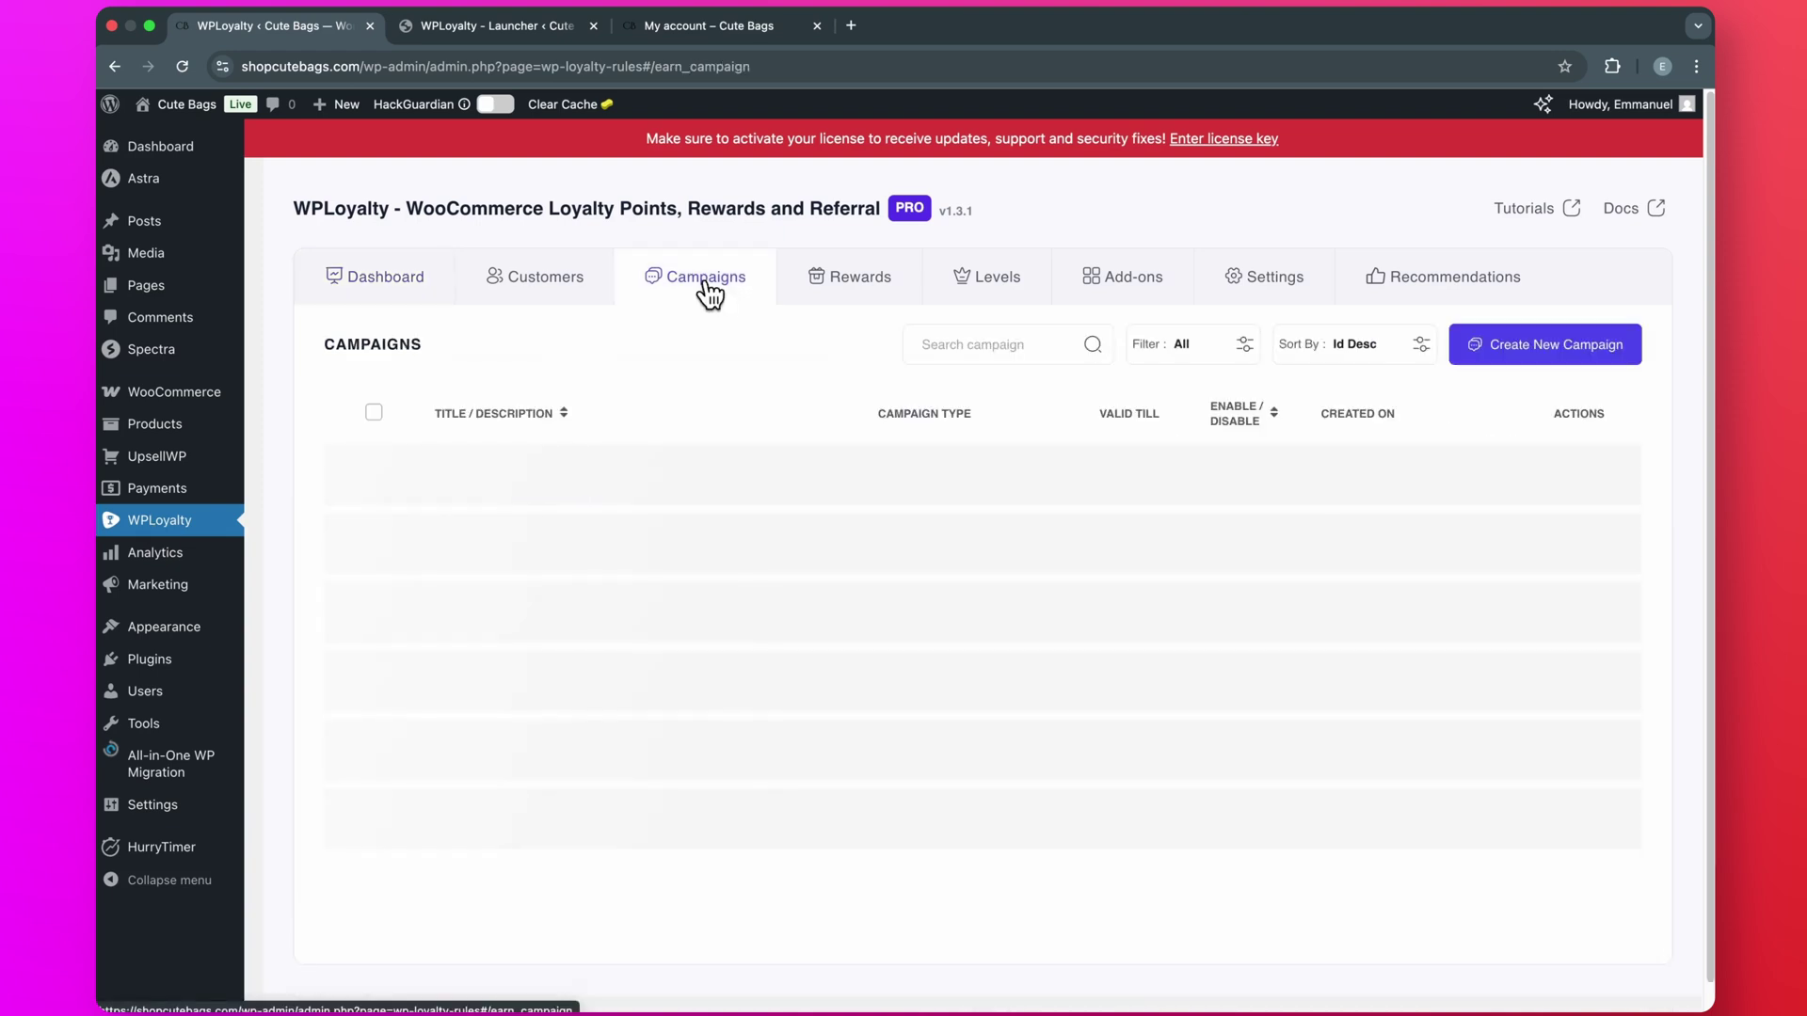
click(1557, 350)
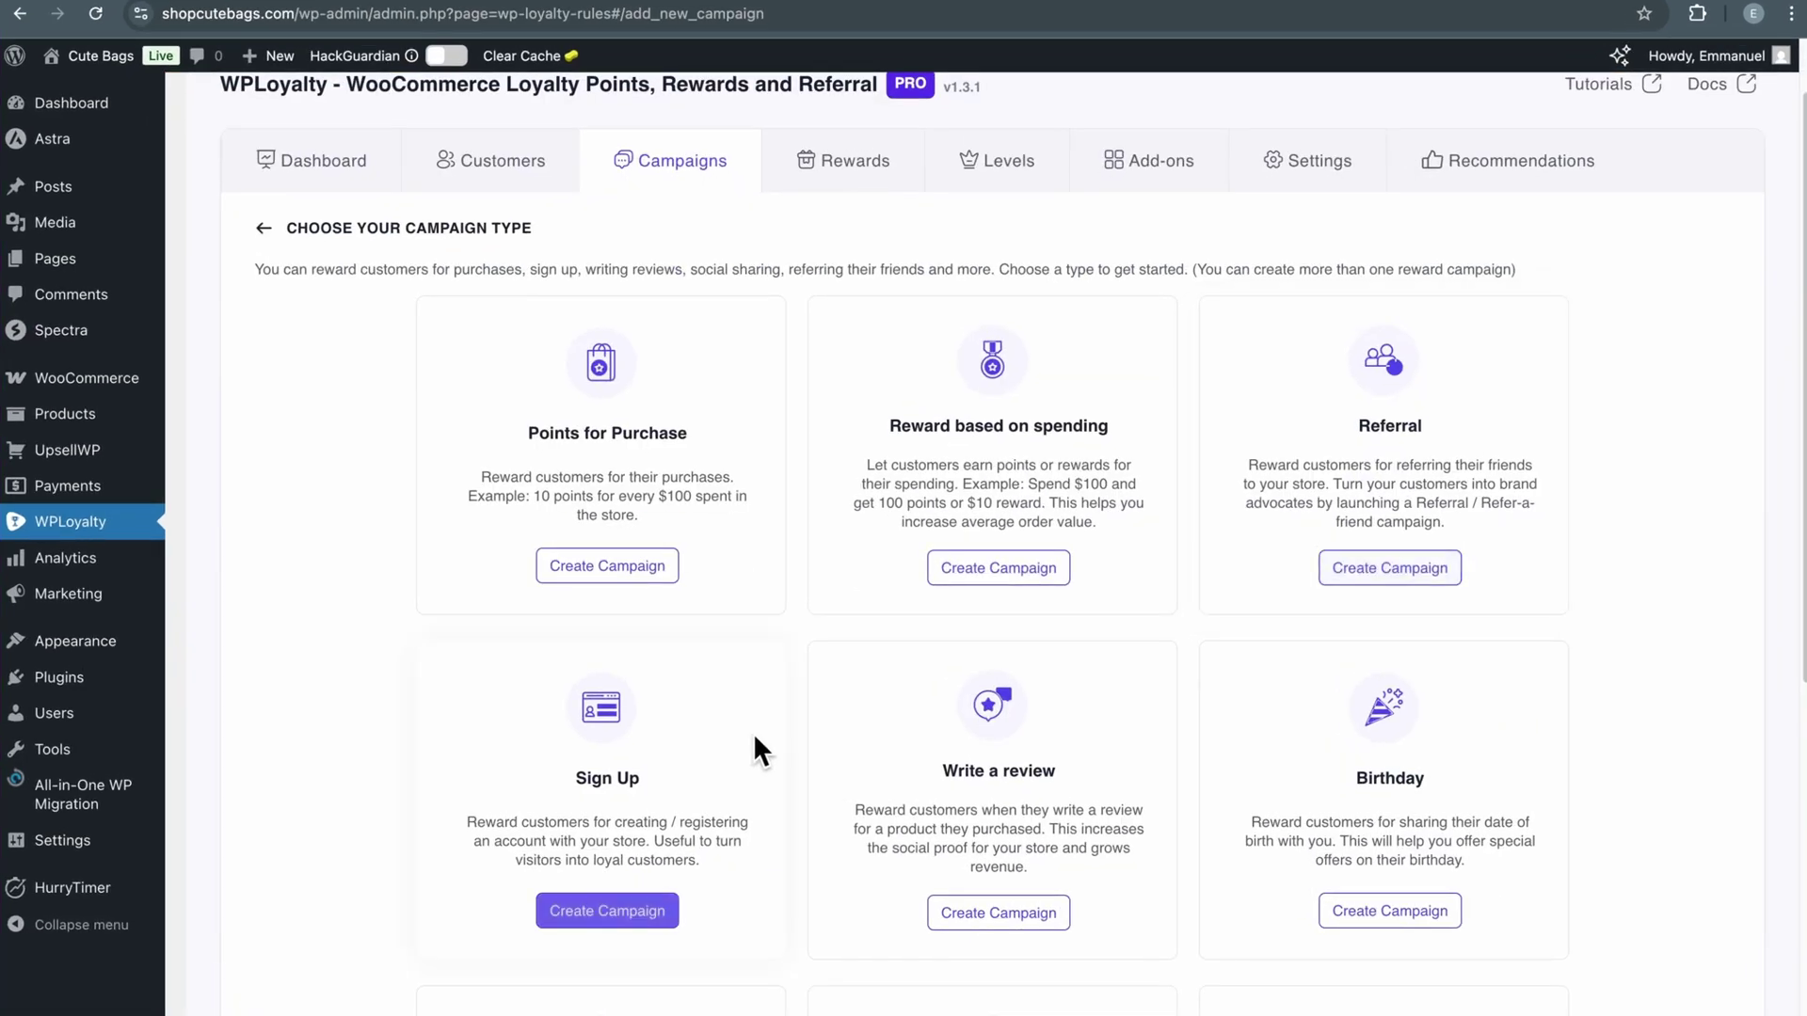
scroll(1110, 653, down, 3)
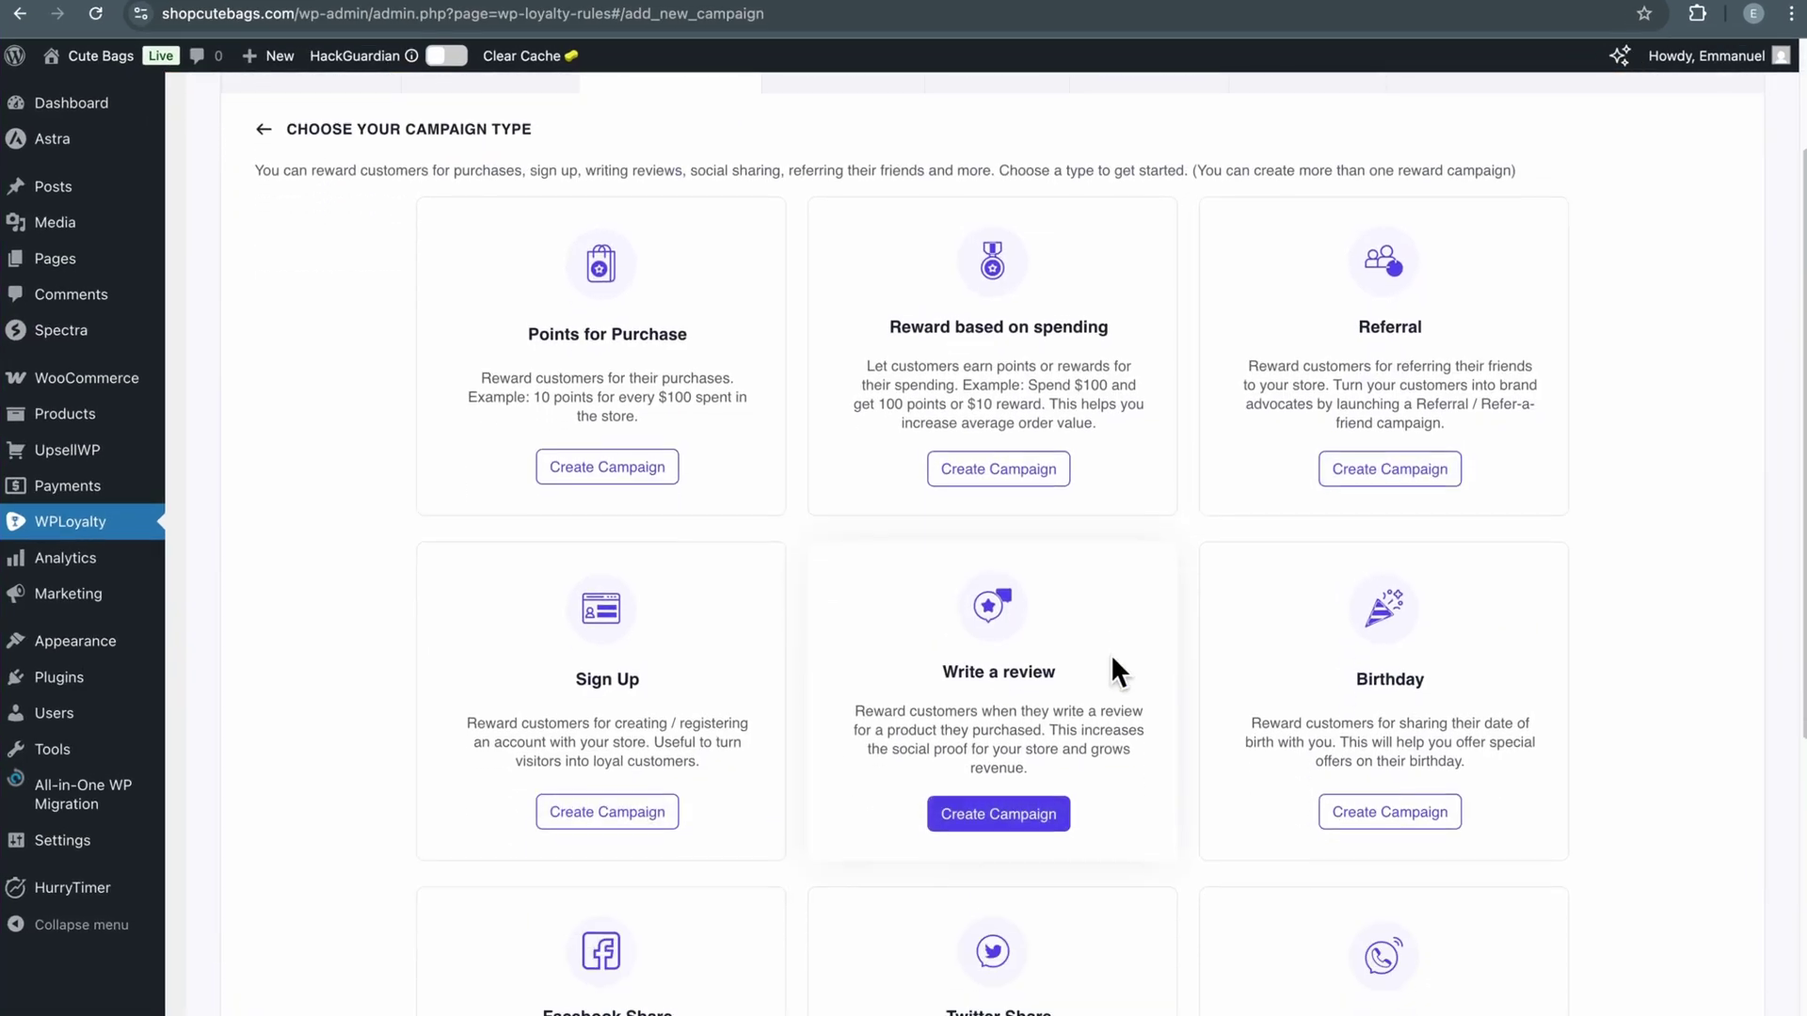
scroll(1111, 653, down, 2)
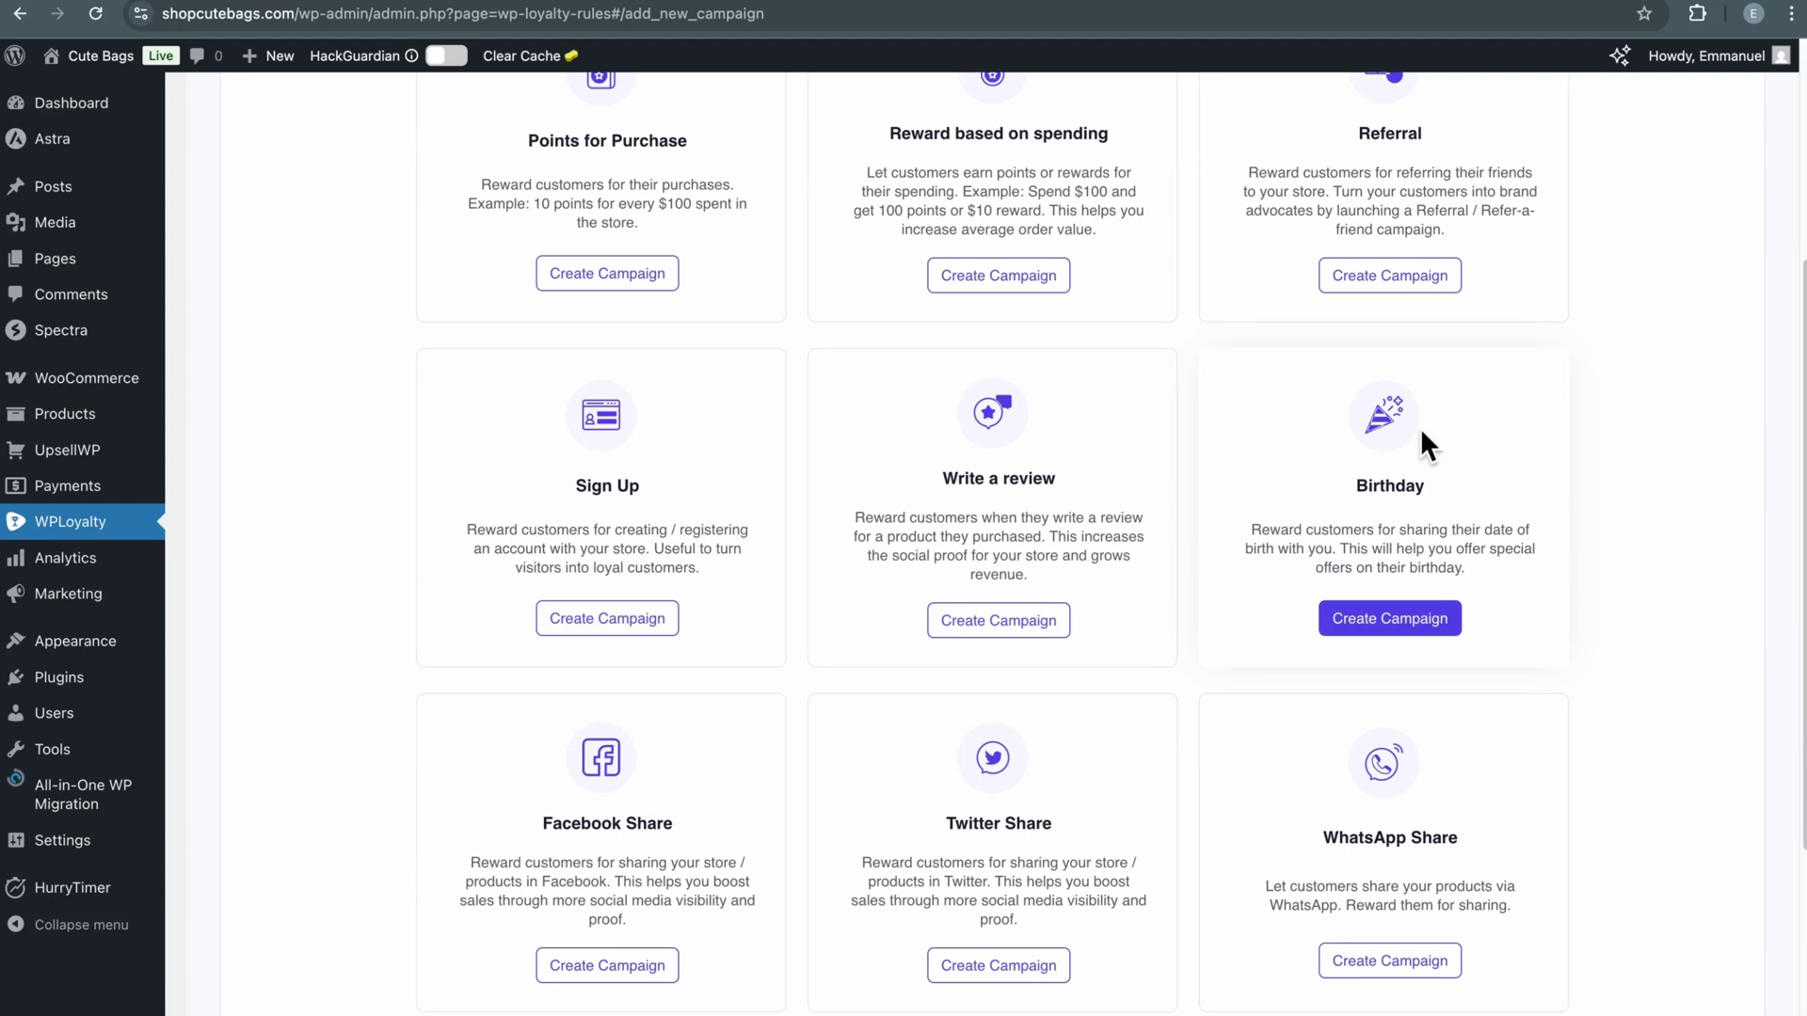
scroll(1434, 562, down, 1)
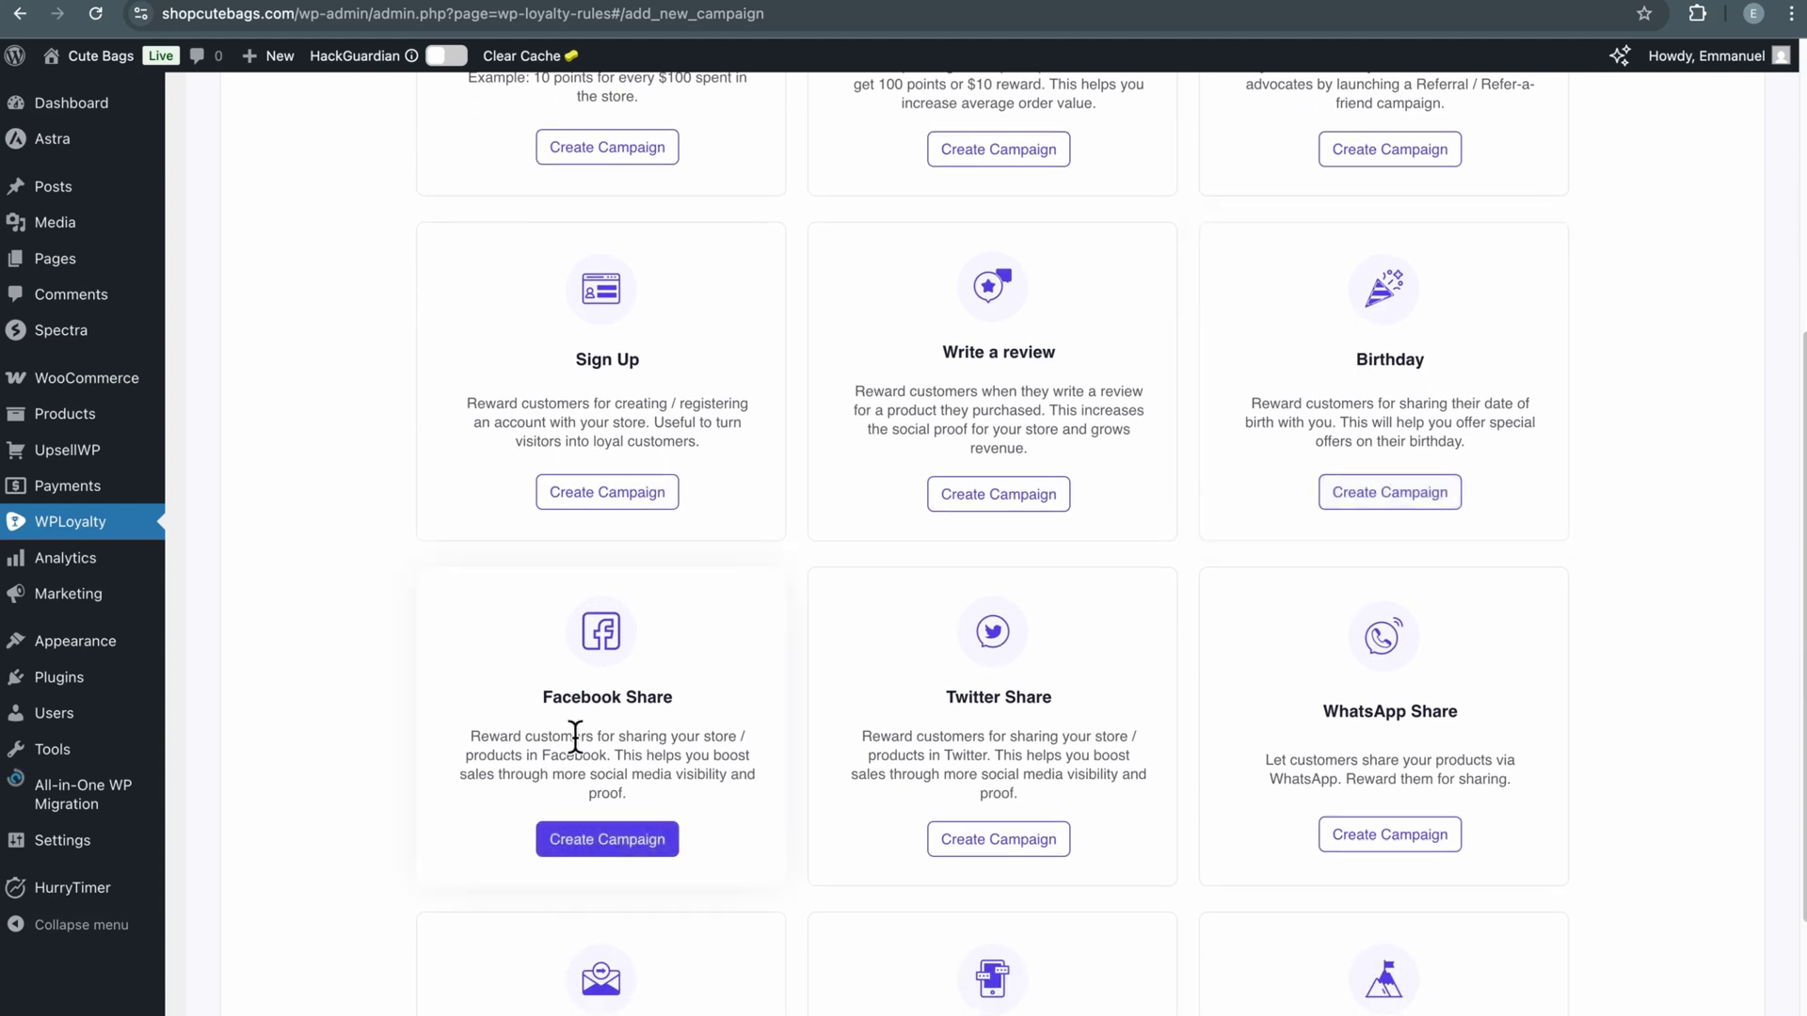
scroll(1070, 725, down, 3)
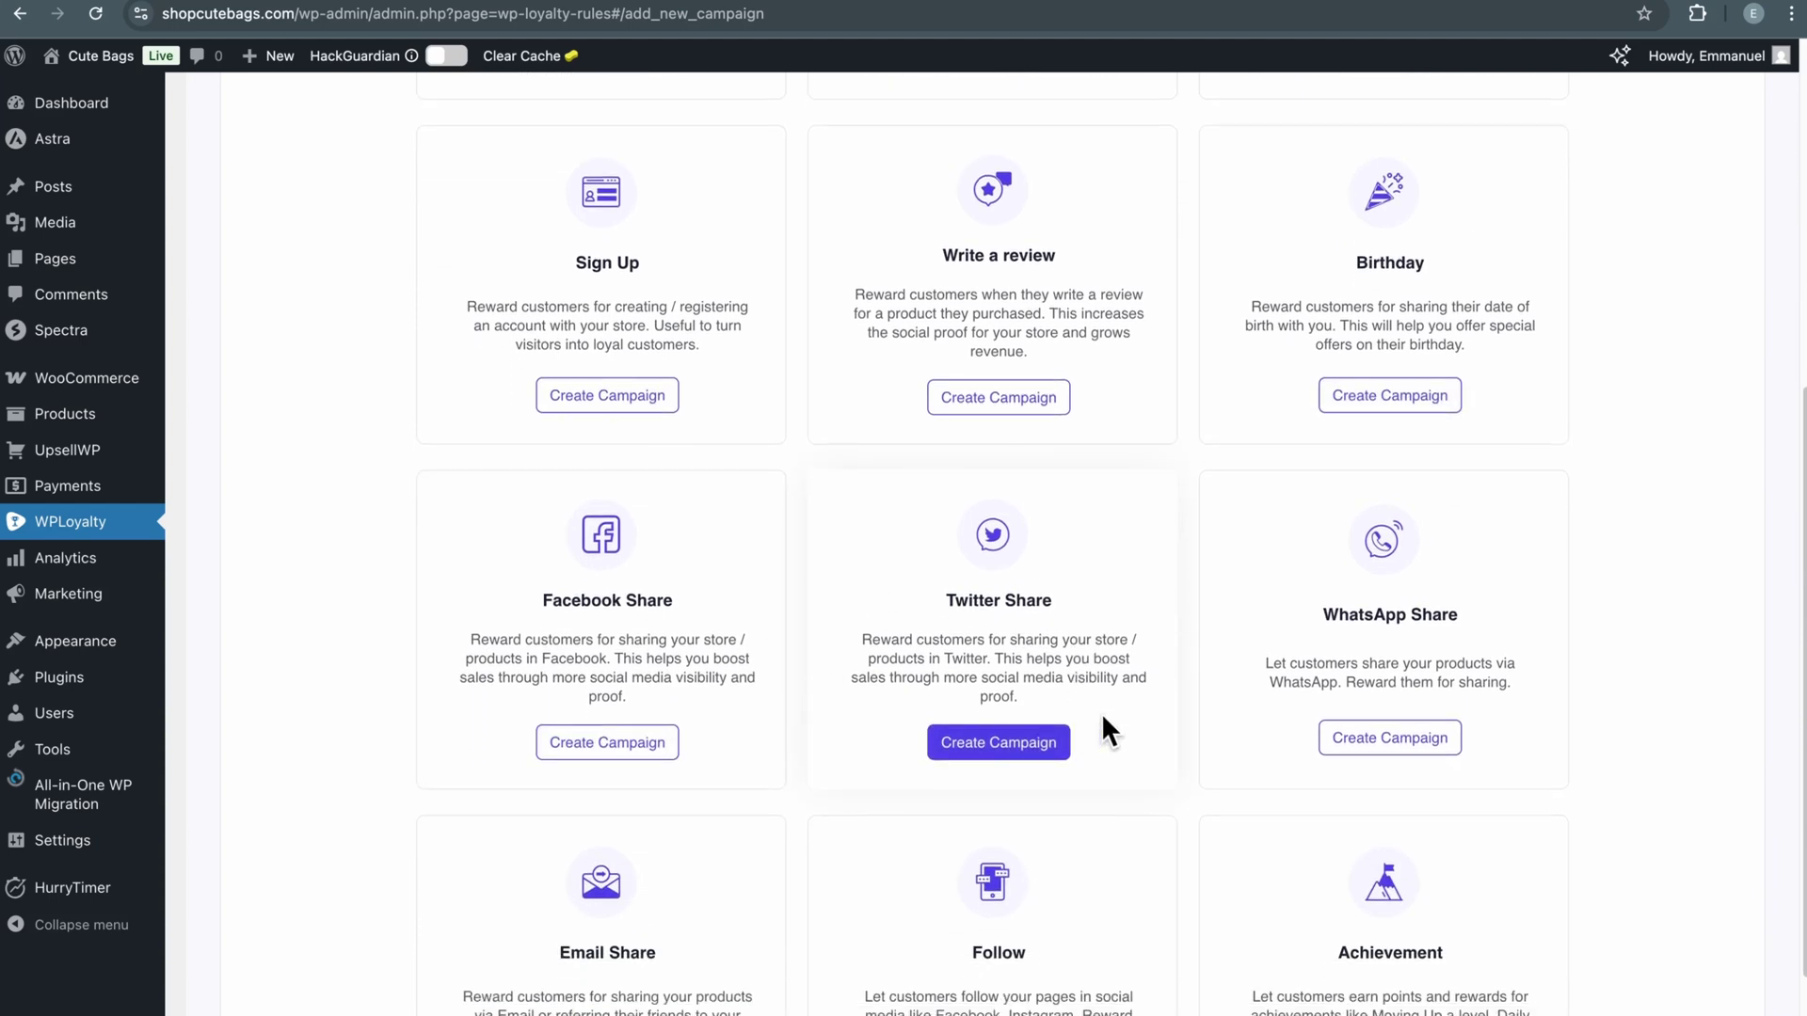
scroll(1267, 651, down, 1)
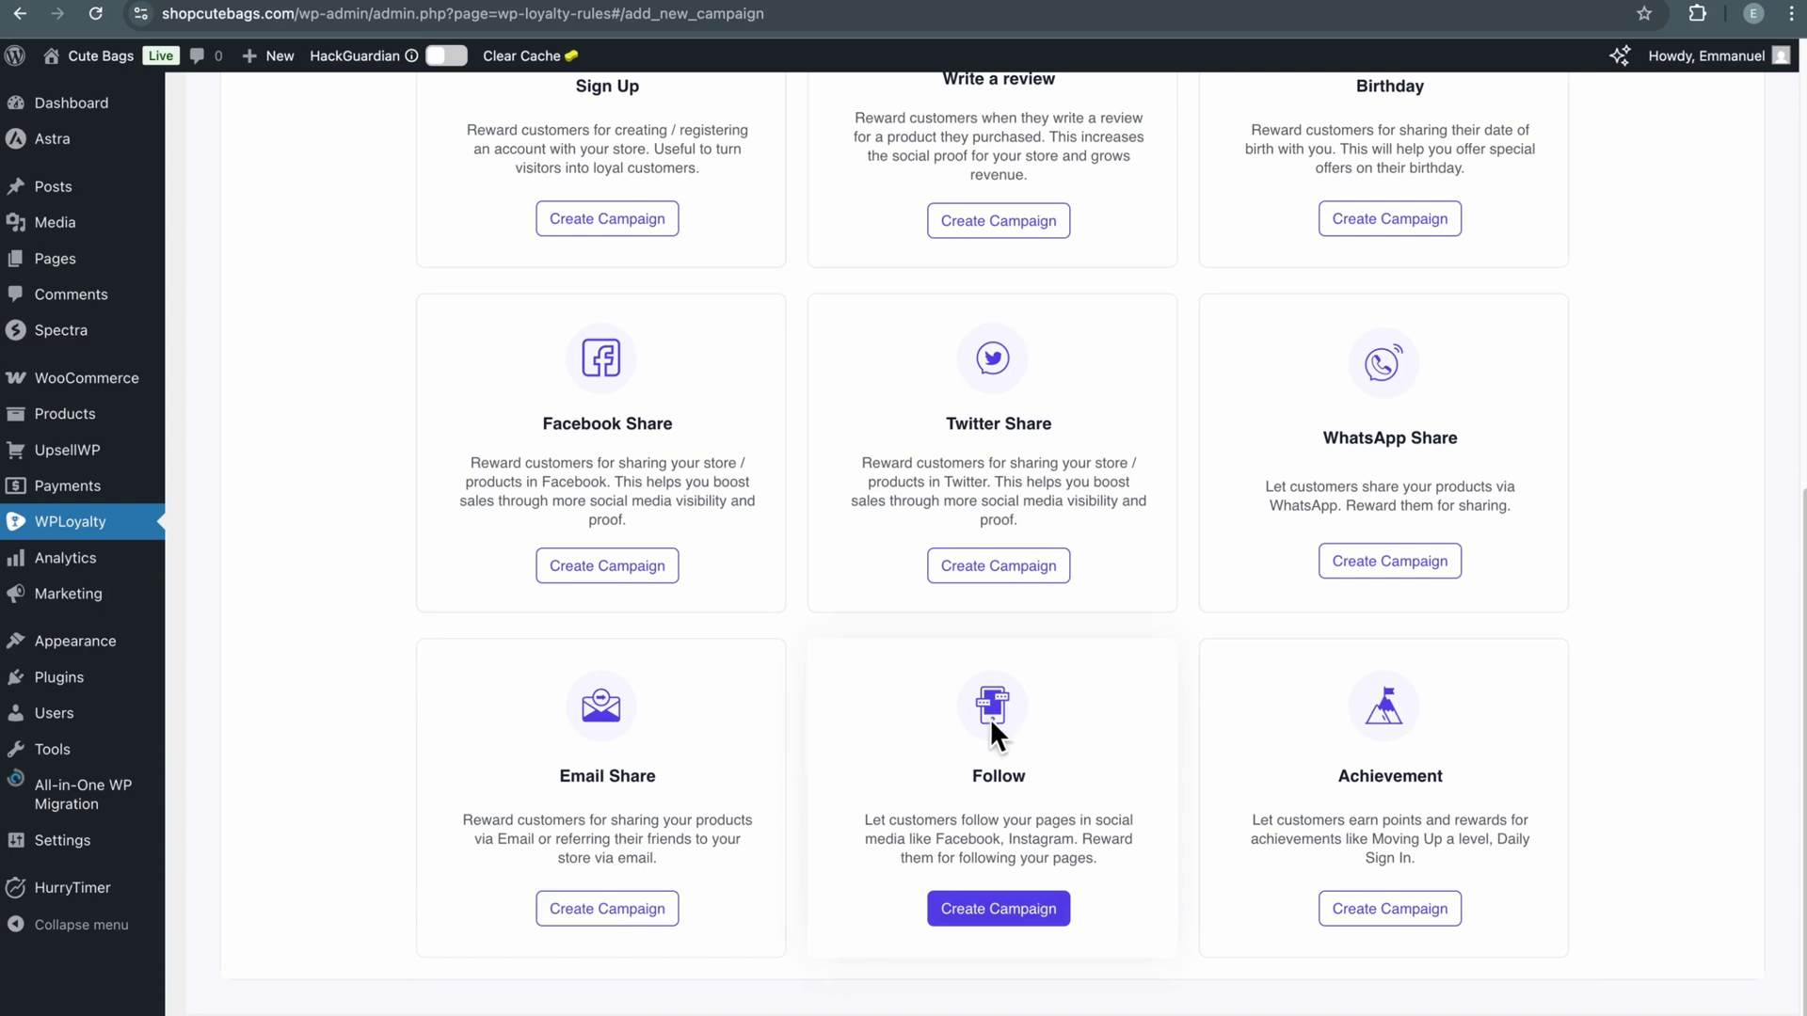
scroll(991, 719, up, 8)
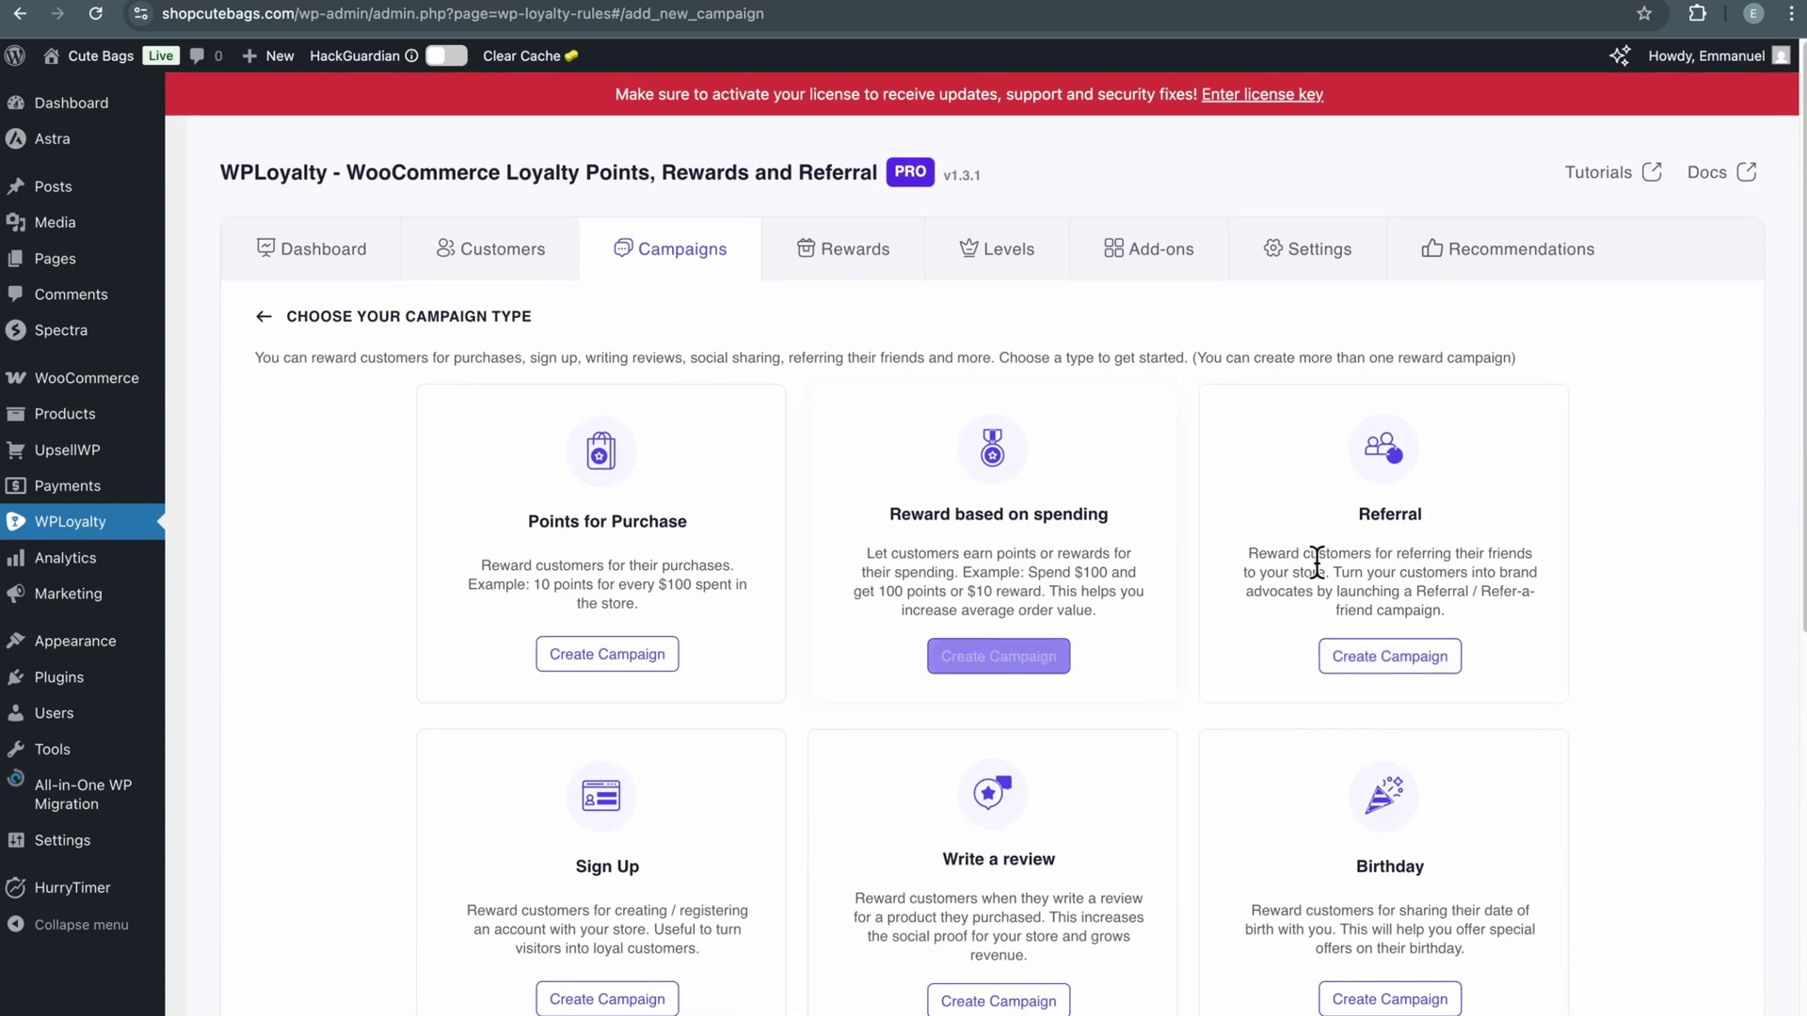
click(1370, 657)
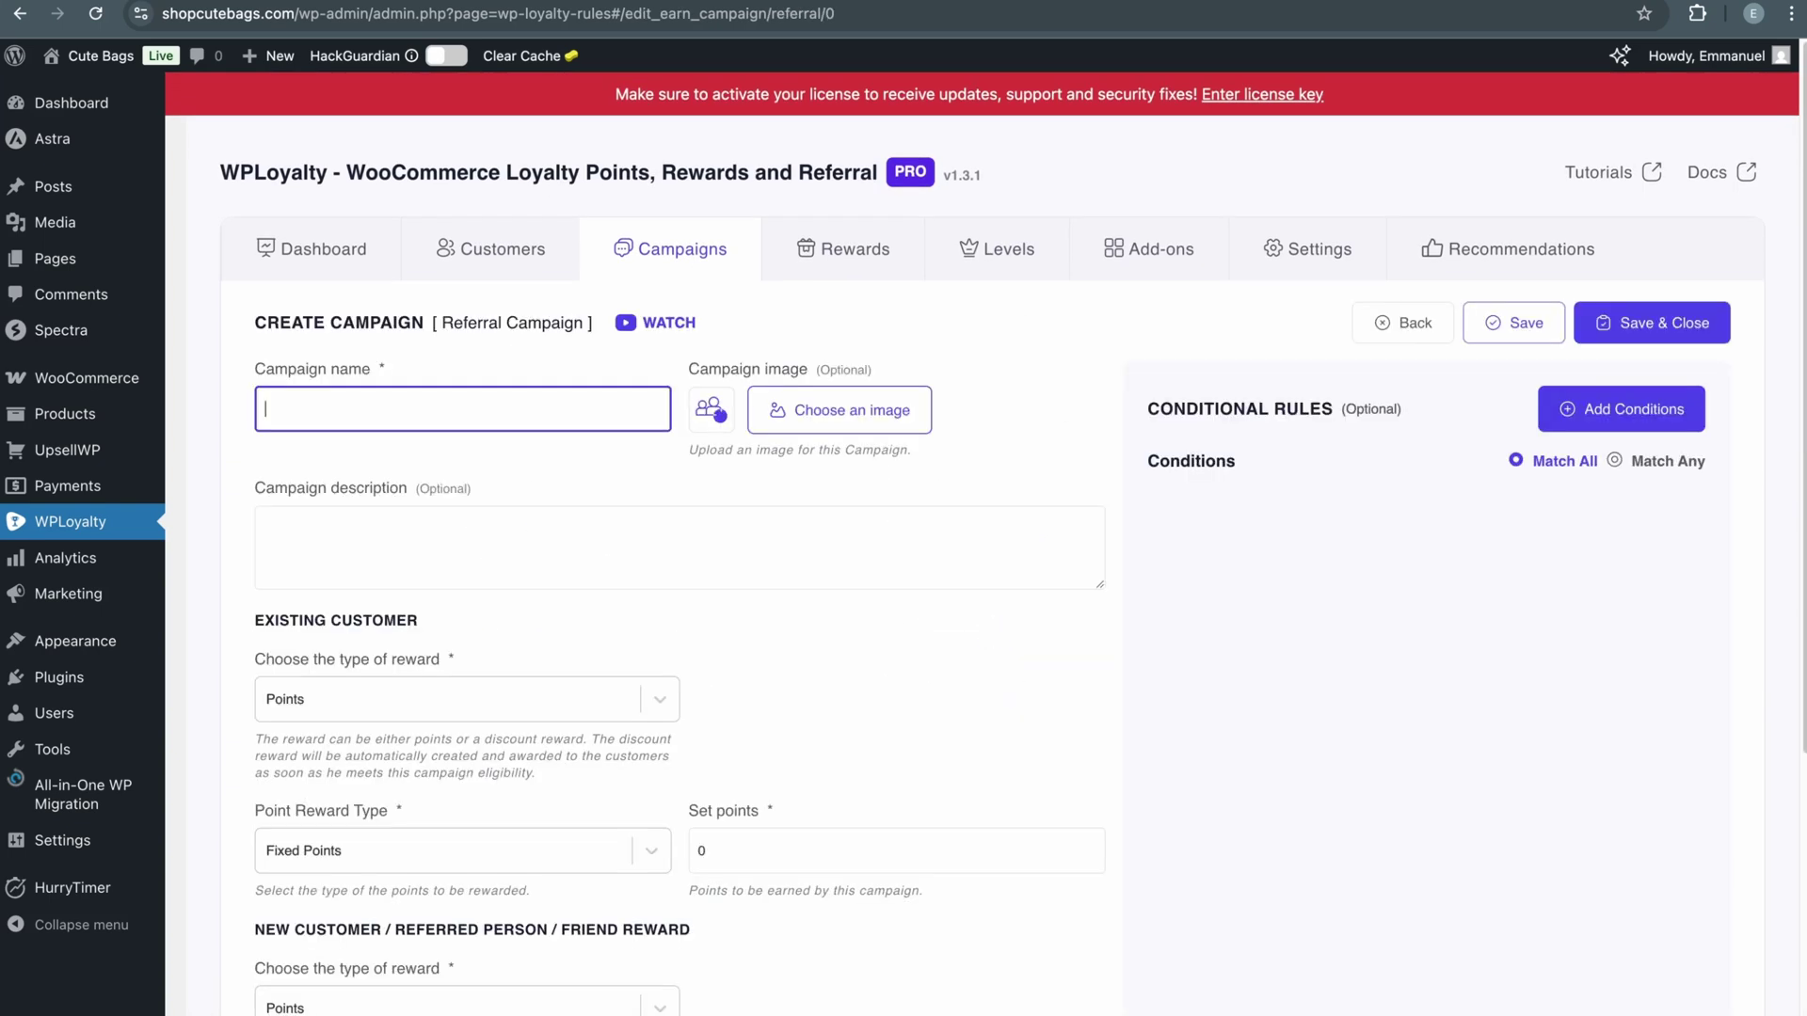
Enter 'Refer and Earn Points' as the referral campaign name.
text(Refer and Earn Points)
click(478, 460)
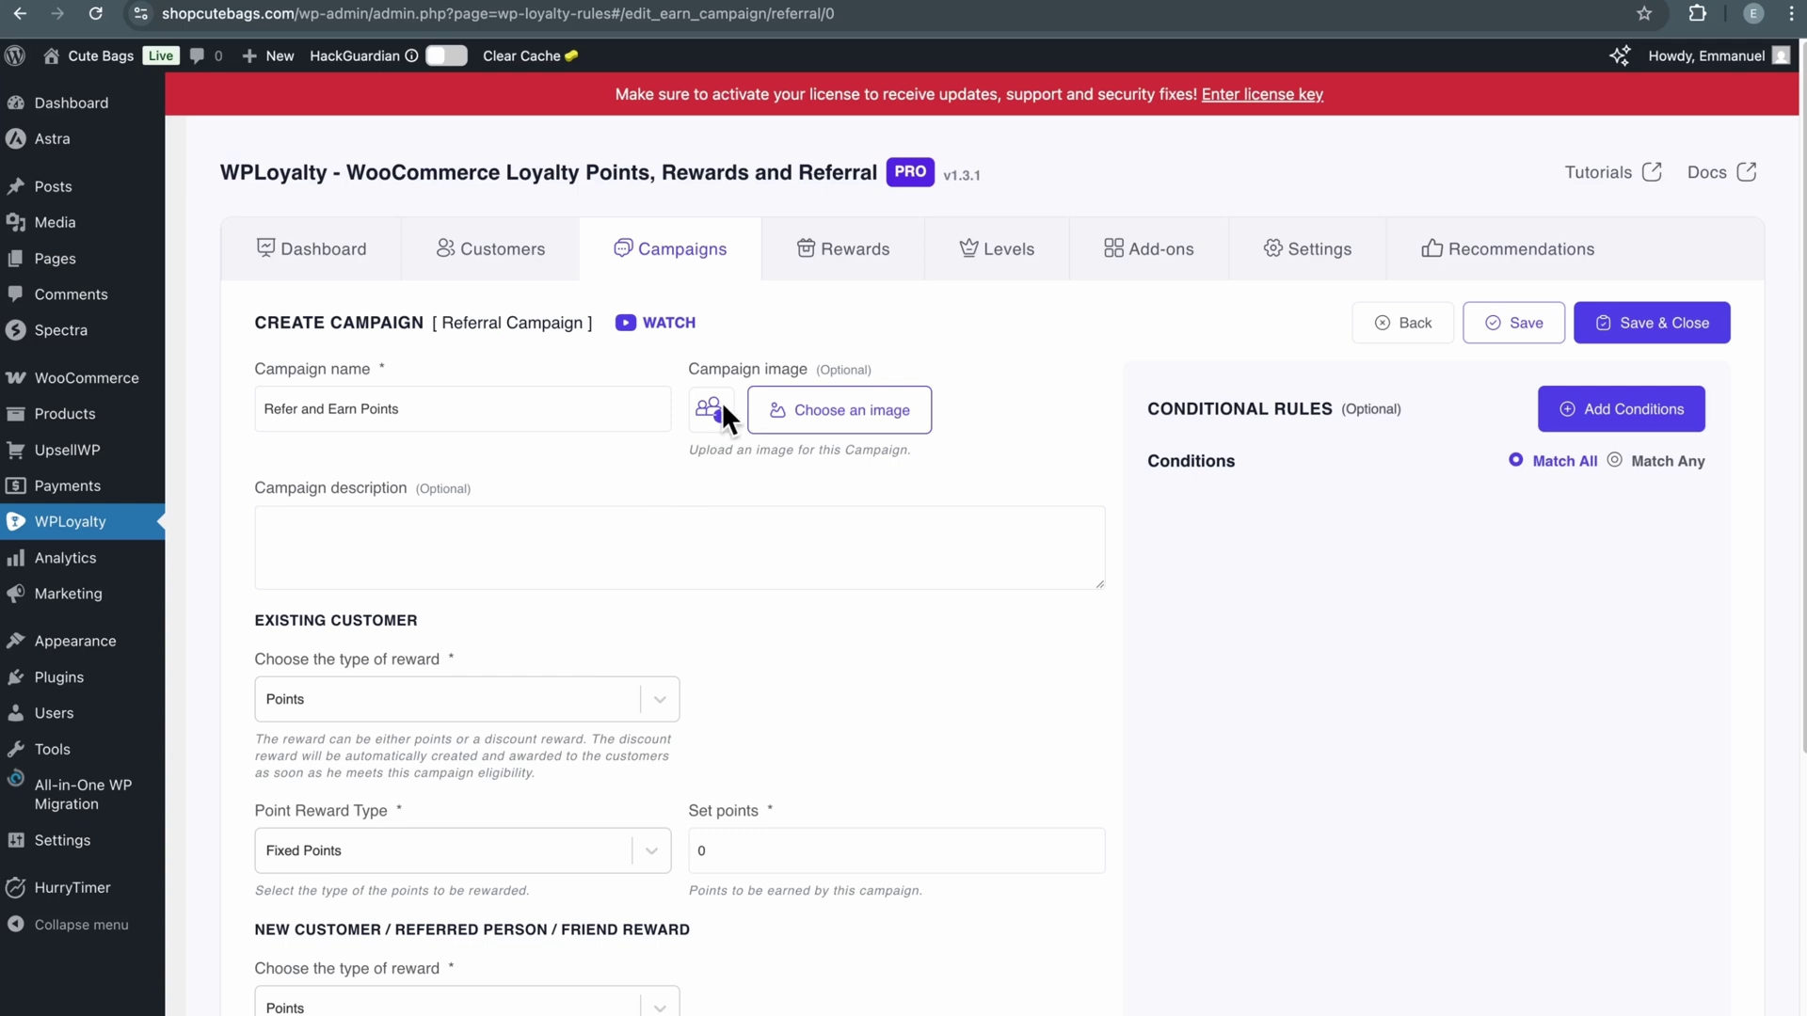
scroll(583, 692, down, 3)
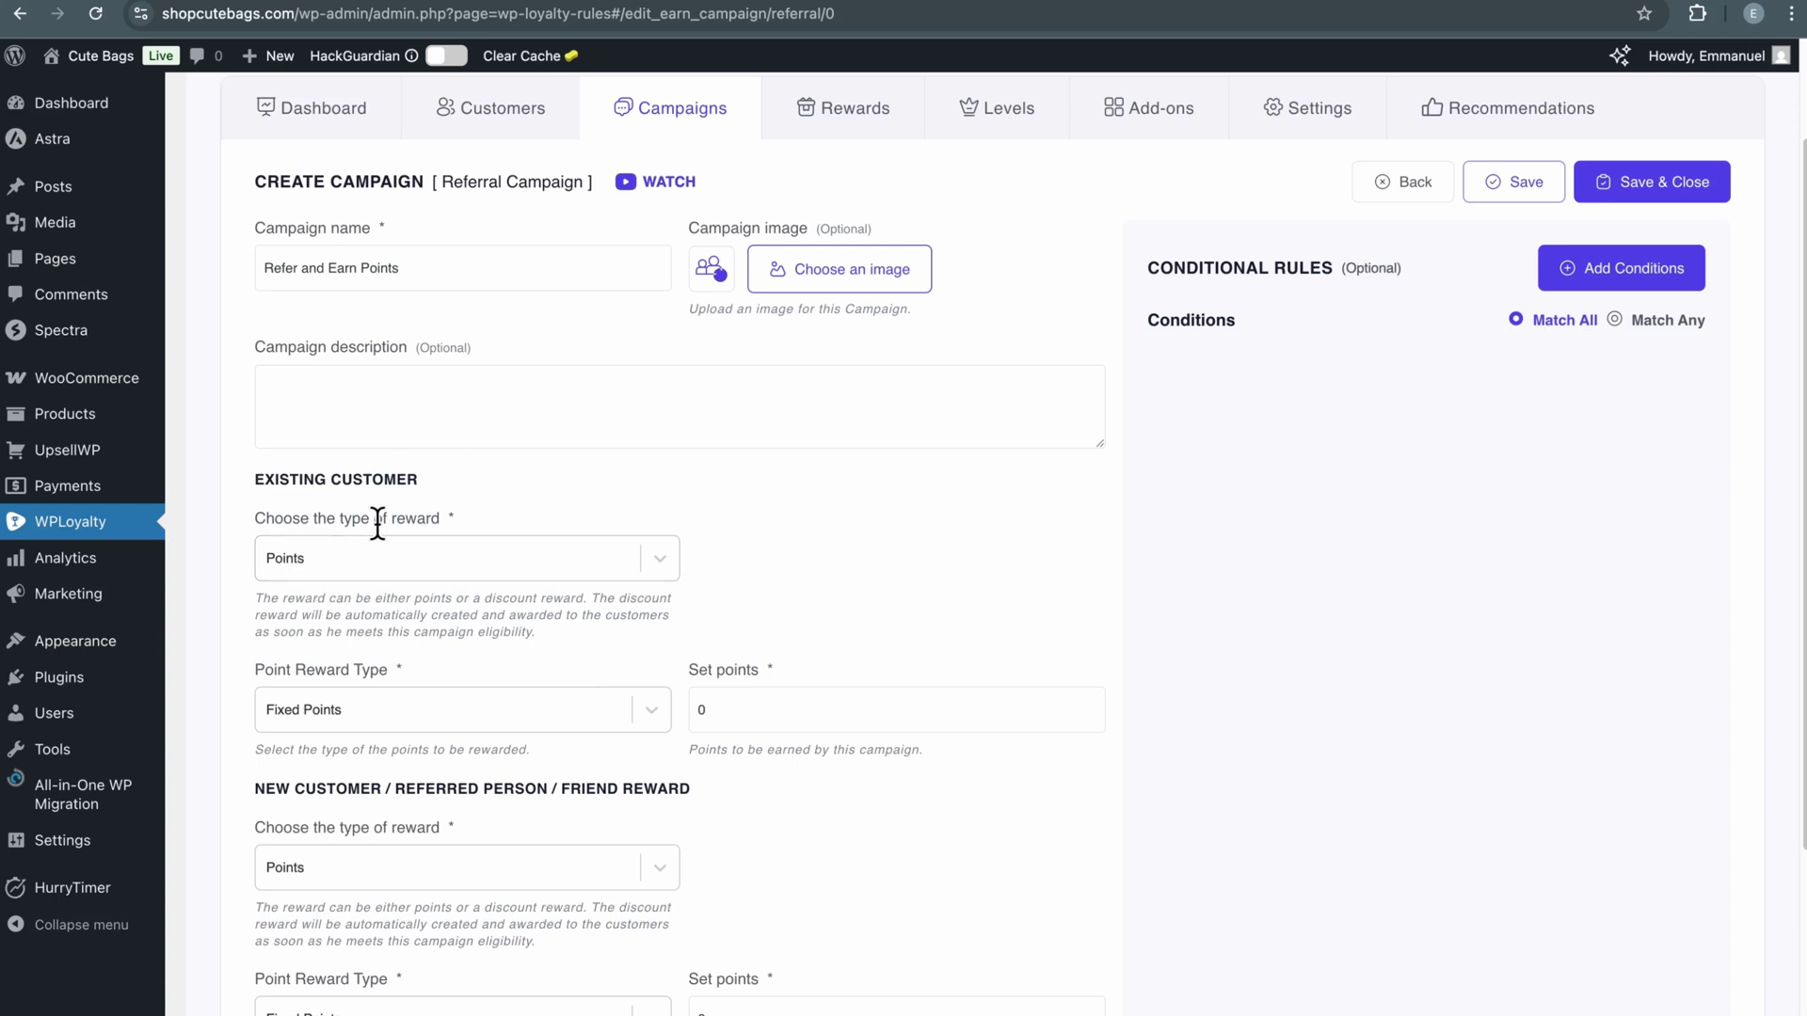
Keep Points as the existing customer's reward and try the percentage-of-sale reward type.
click(674, 560)
click(494, 618)
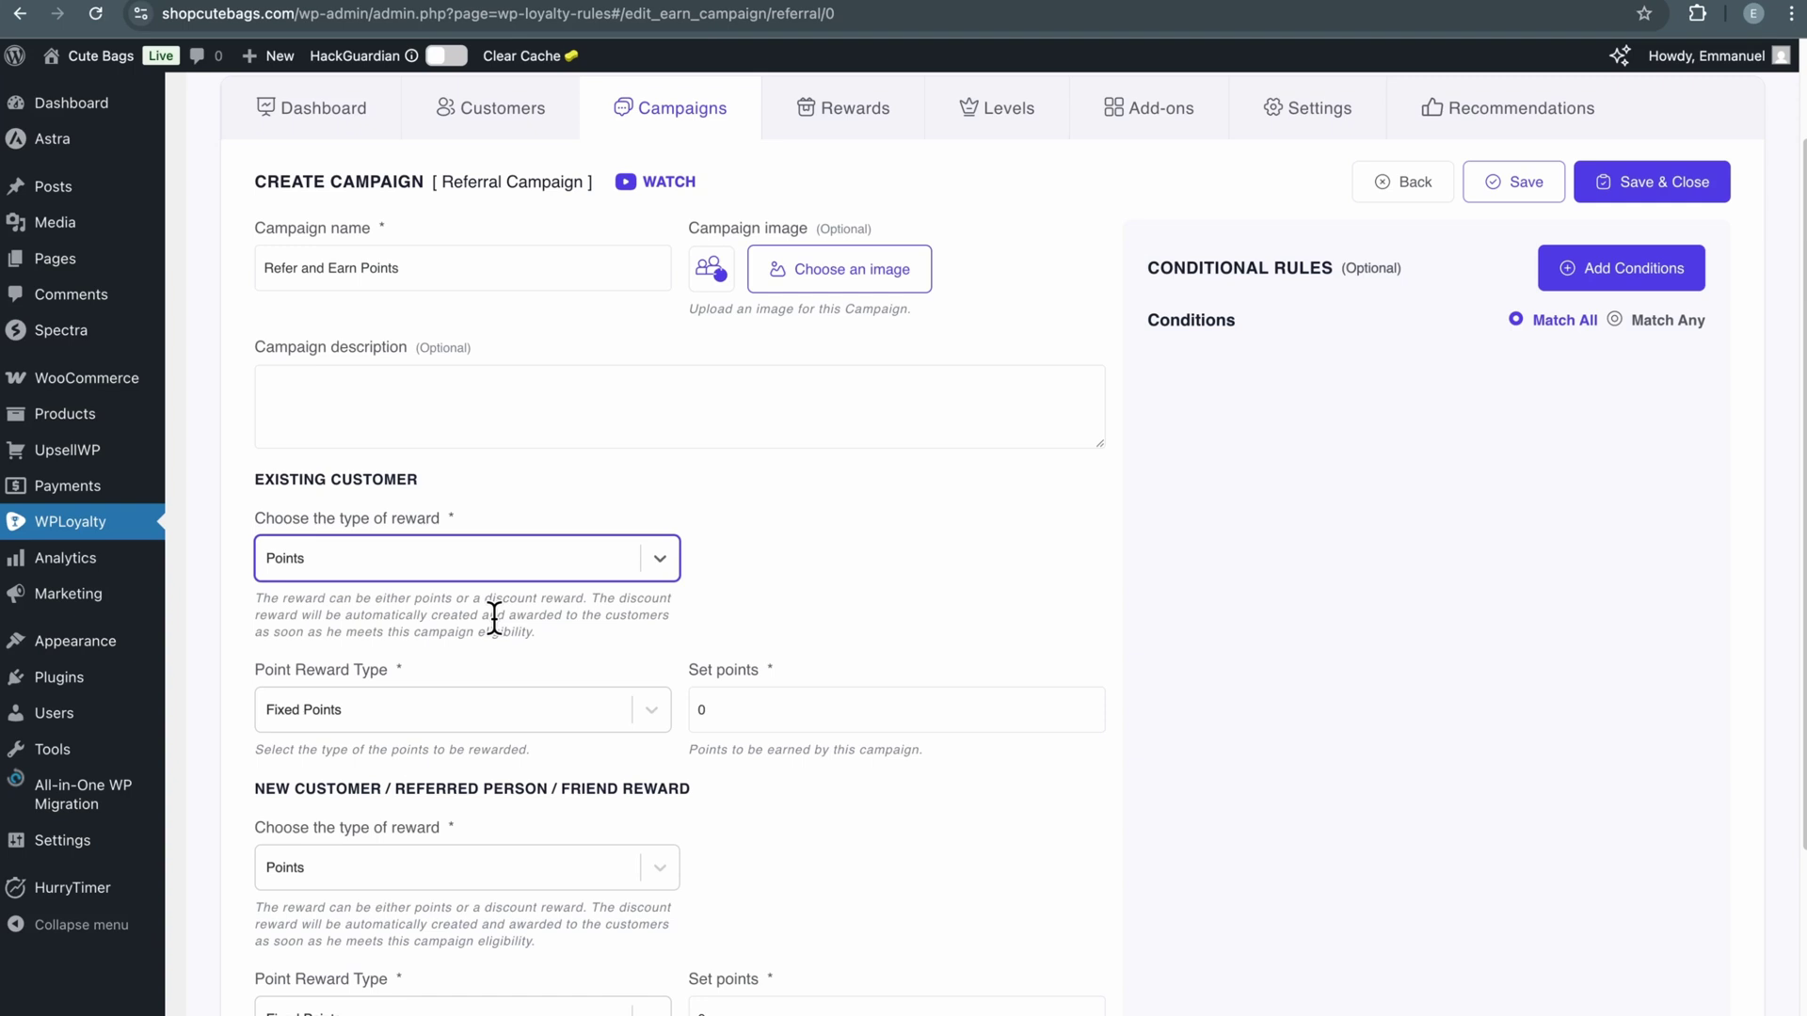
scroll(613, 738, down, 3)
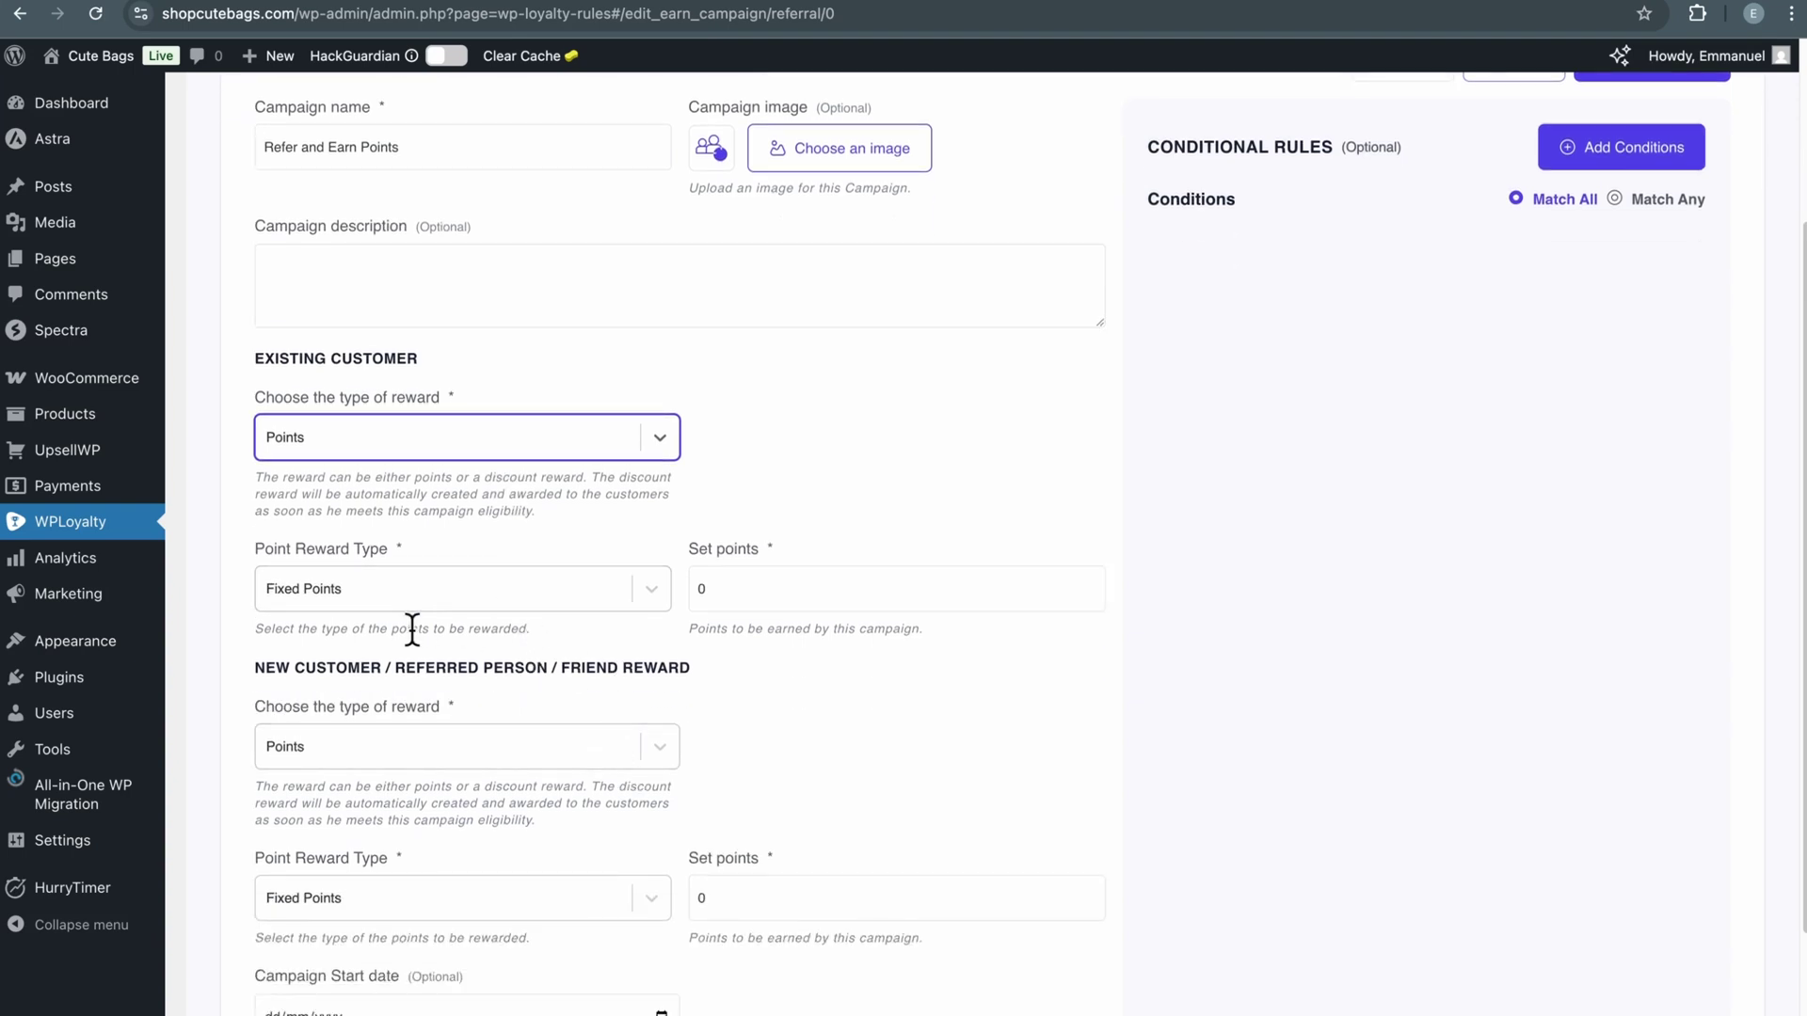
click(648, 593)
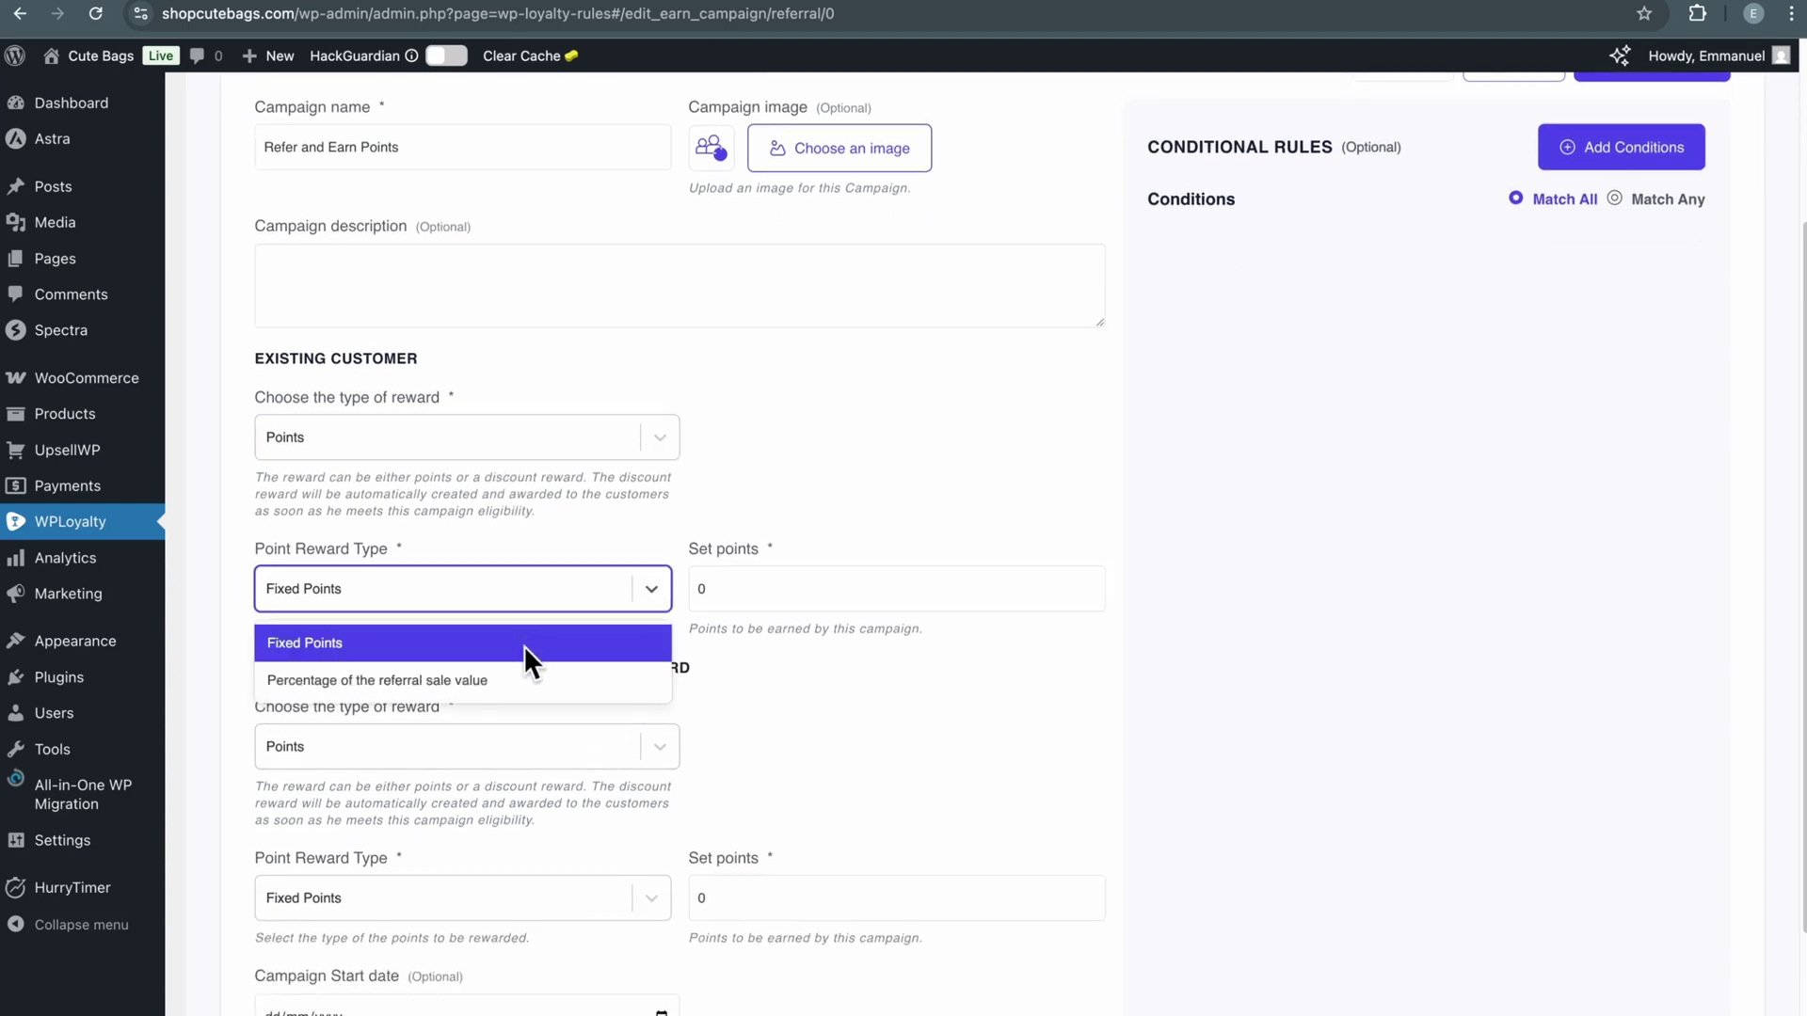
click(454, 682)
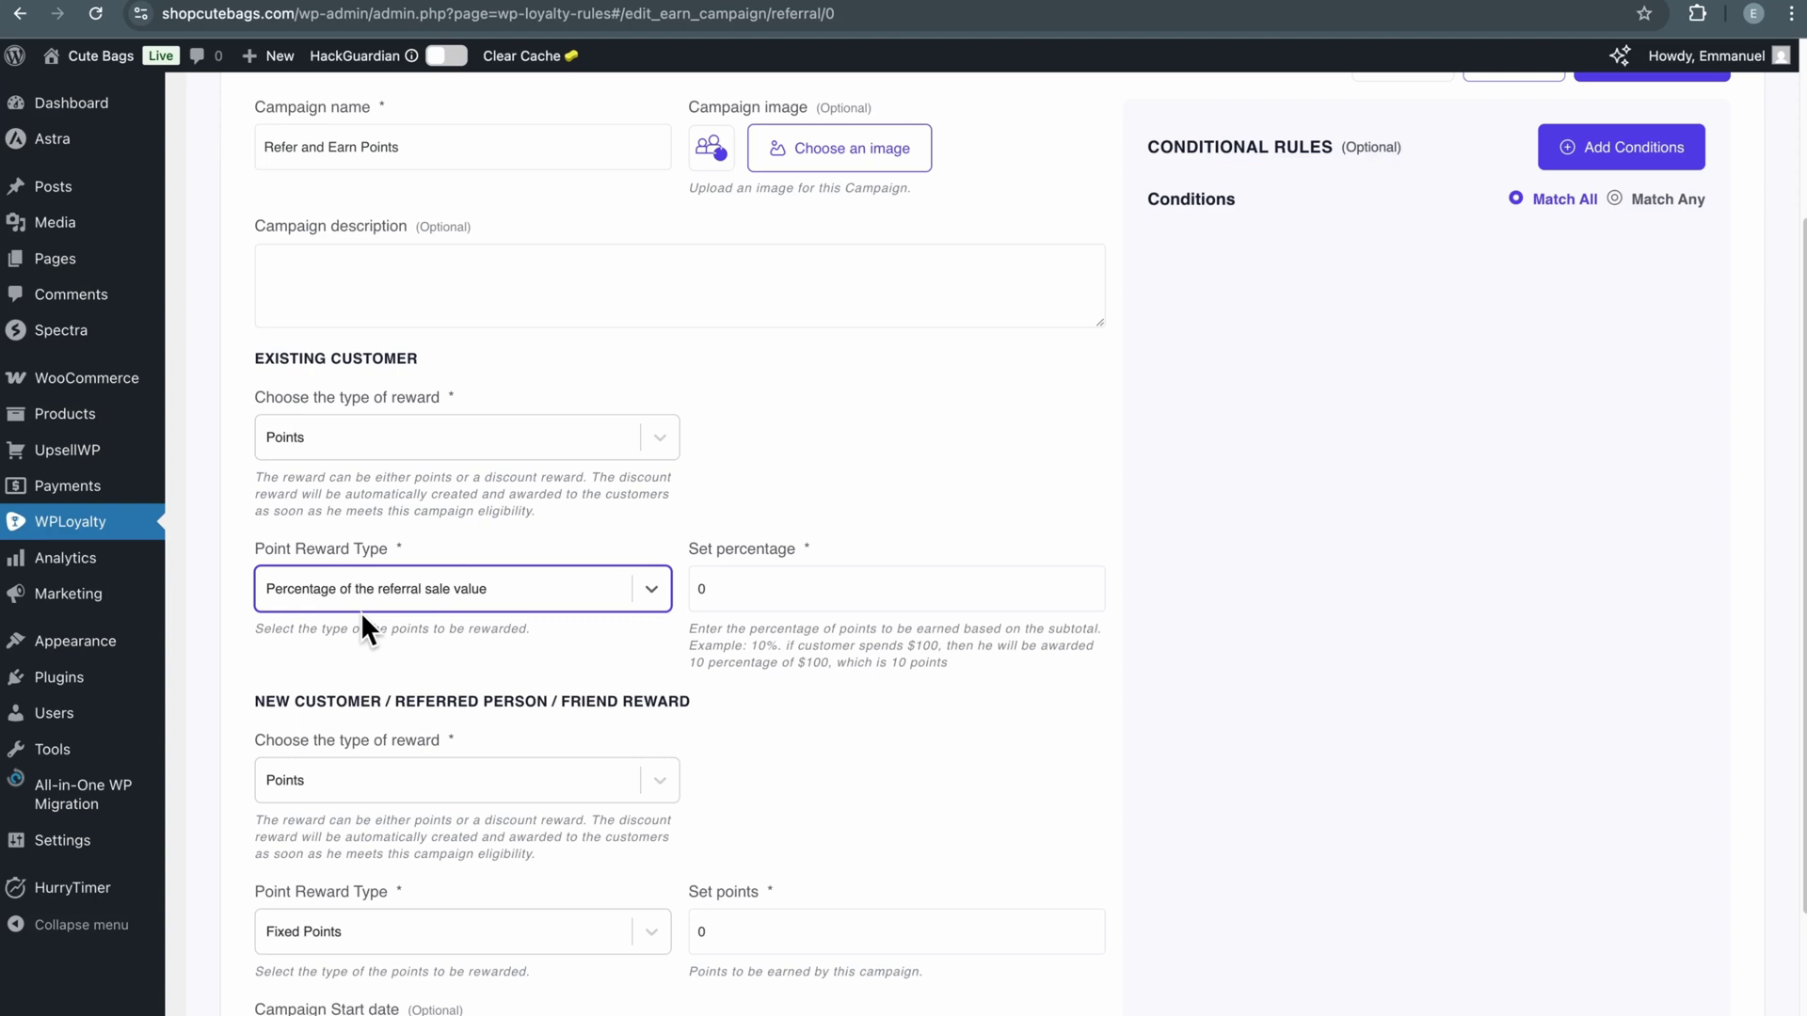
Switch the existing customer's reward to Fixed Points worth 500 points.
click(623, 587)
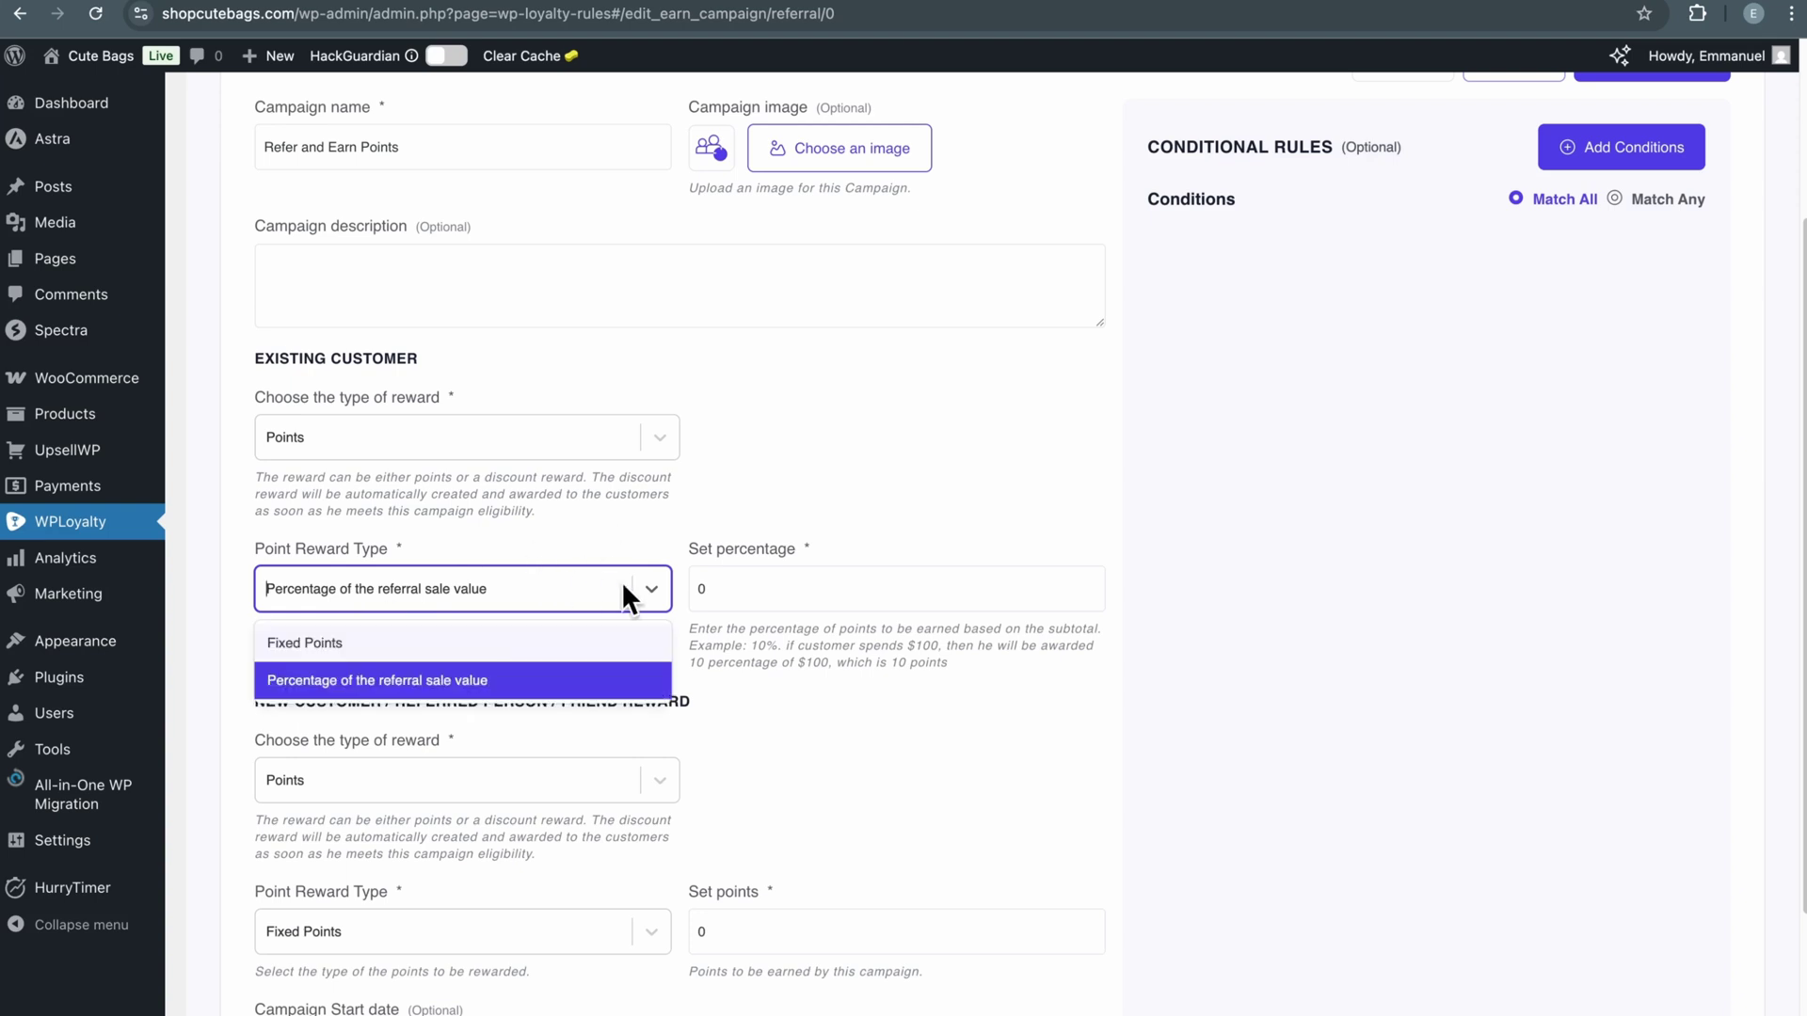
click(504, 641)
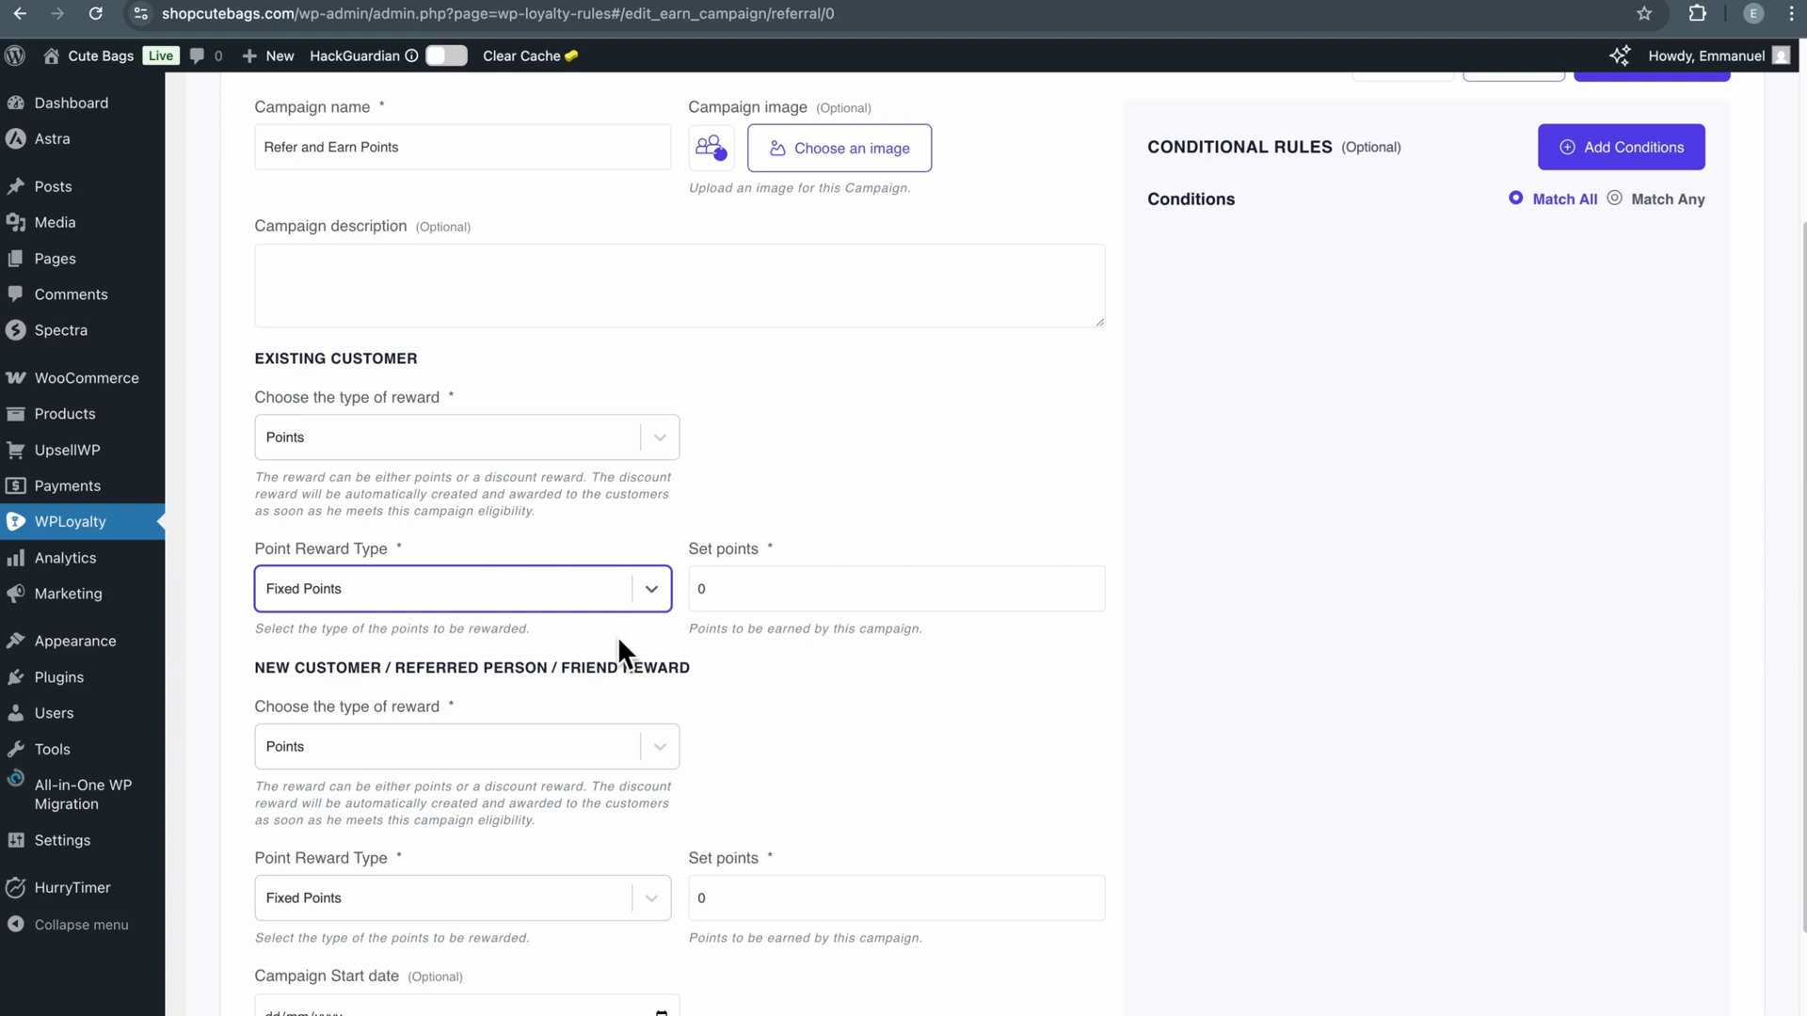
double_click(756, 570)
text(500)
scroll(869, 408, down, 1)
click(869, 408)
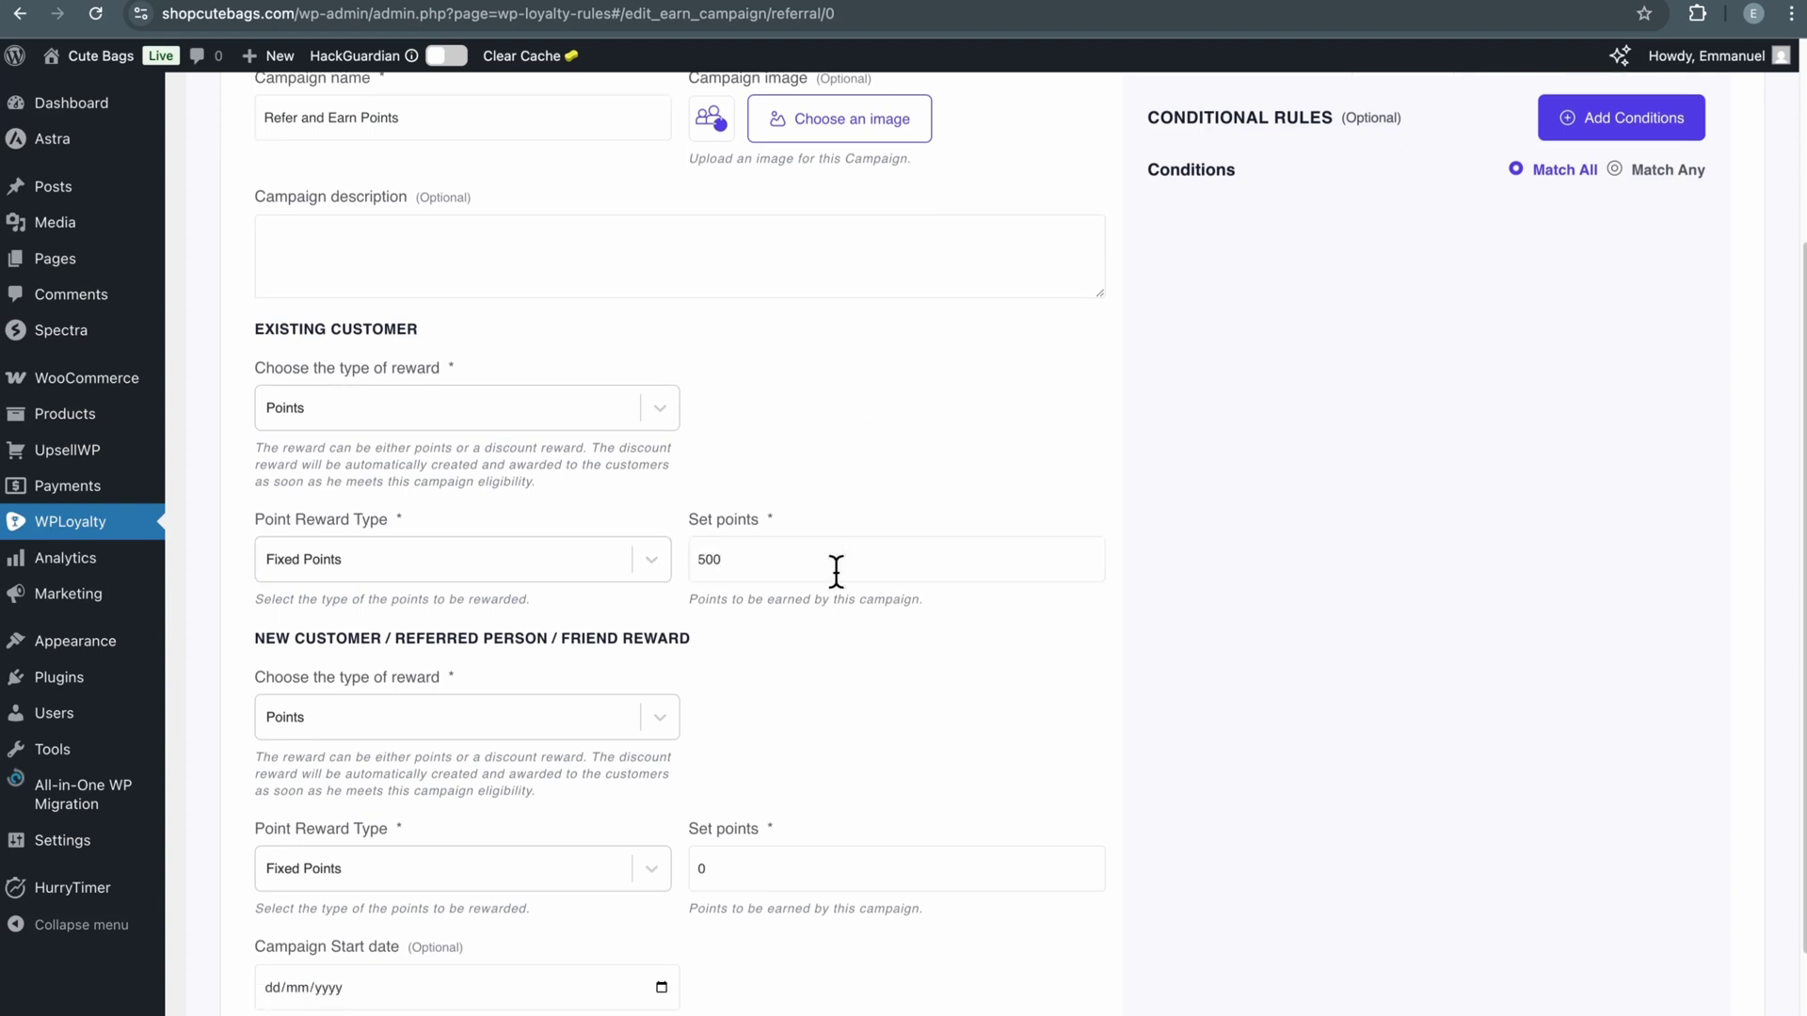
scroll(836, 568, down, 3)
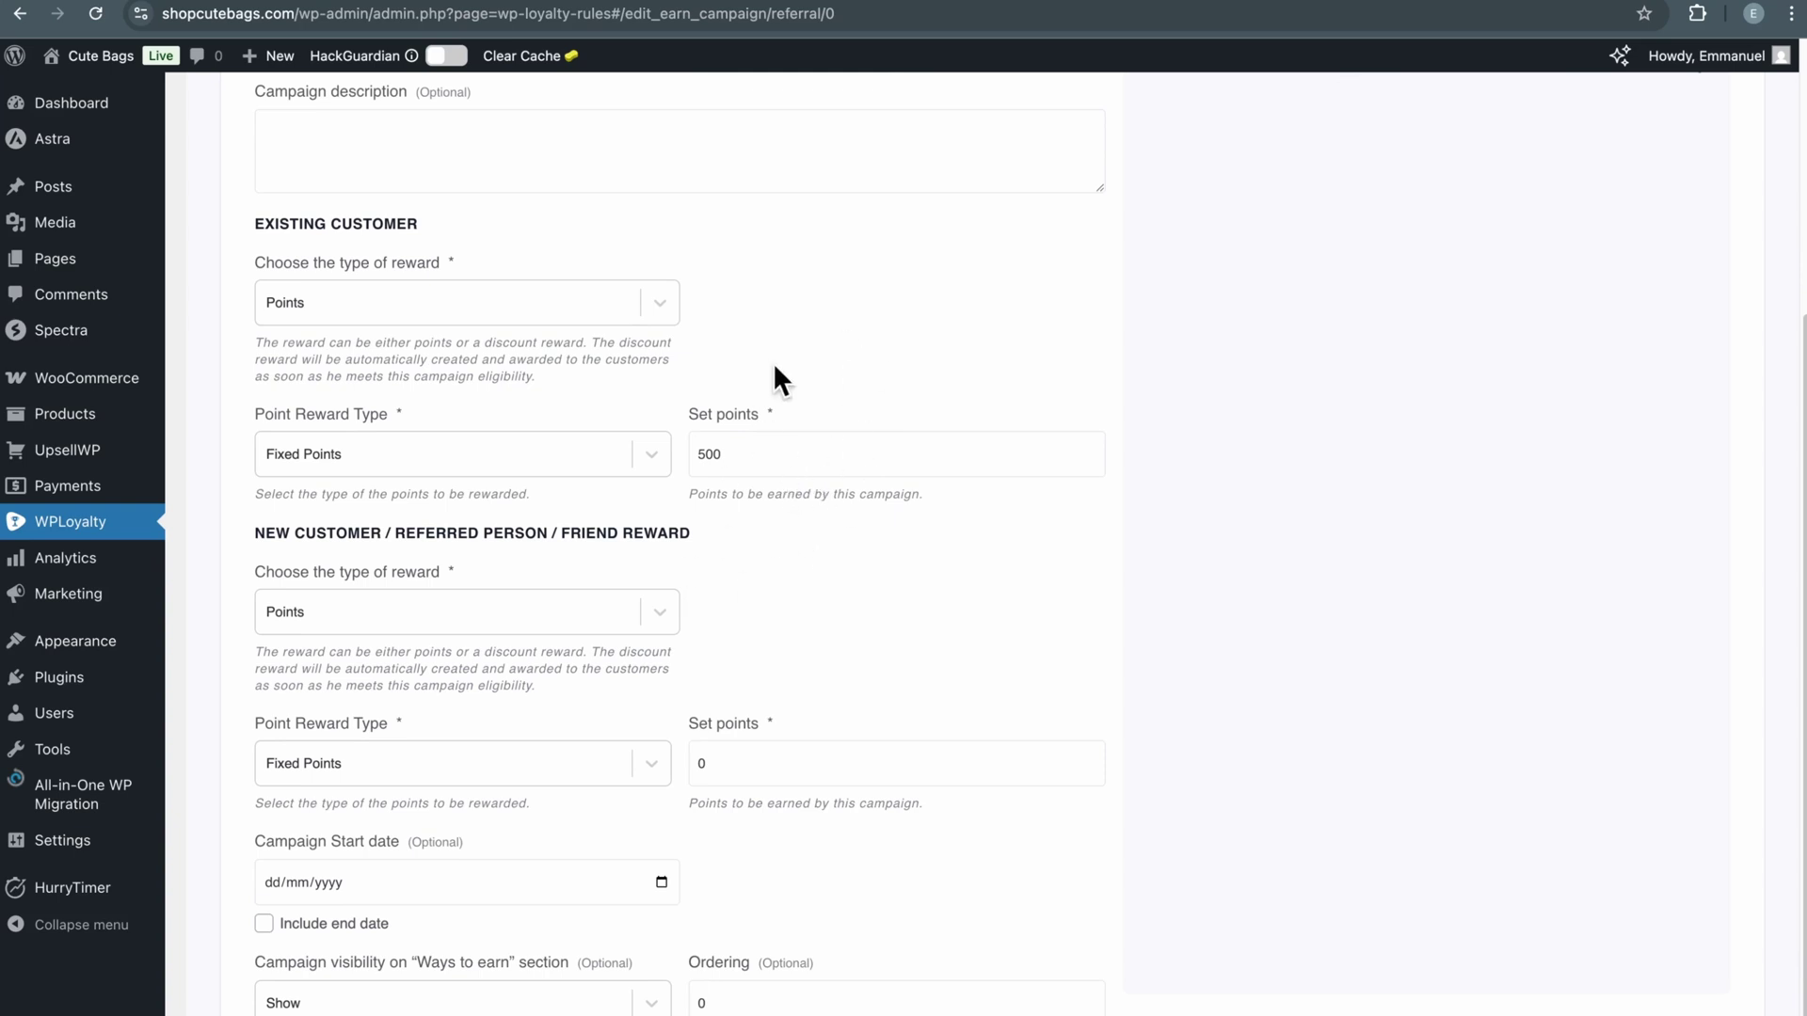
scroll(803, 578, down, 2)
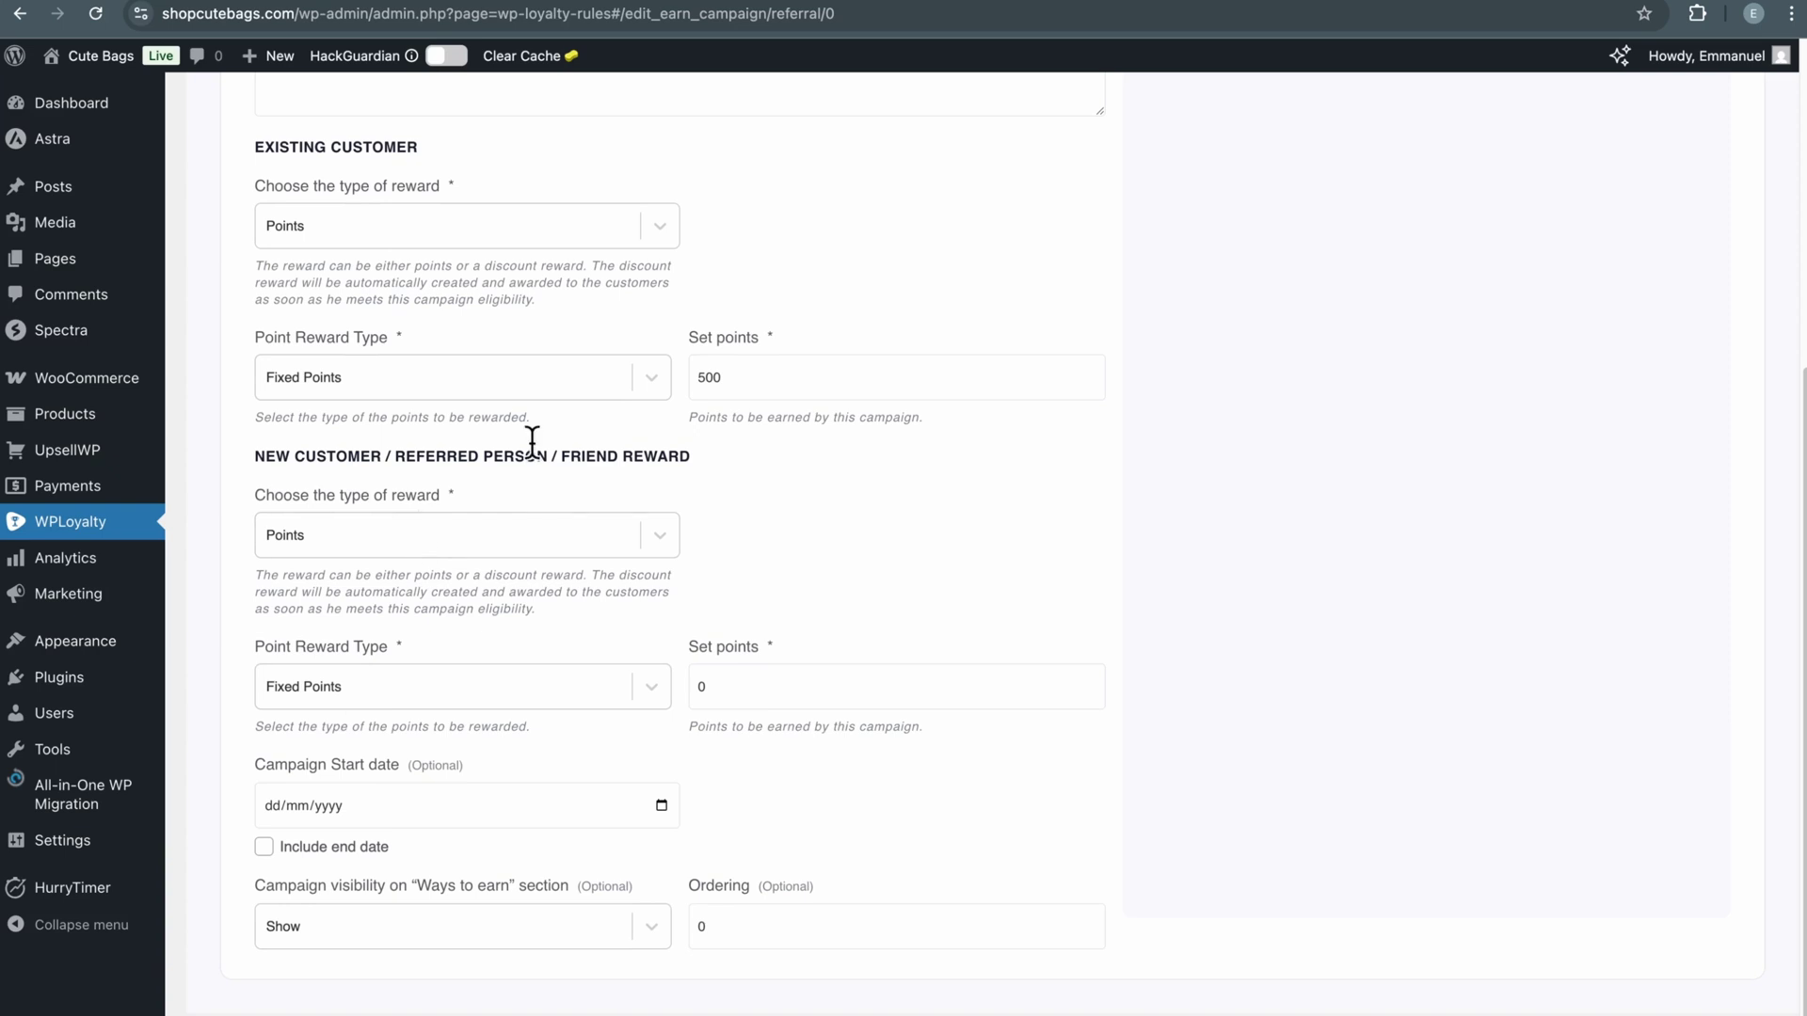
Give the referred friend a Points reward of 500 Fixed Points.
click(429, 529)
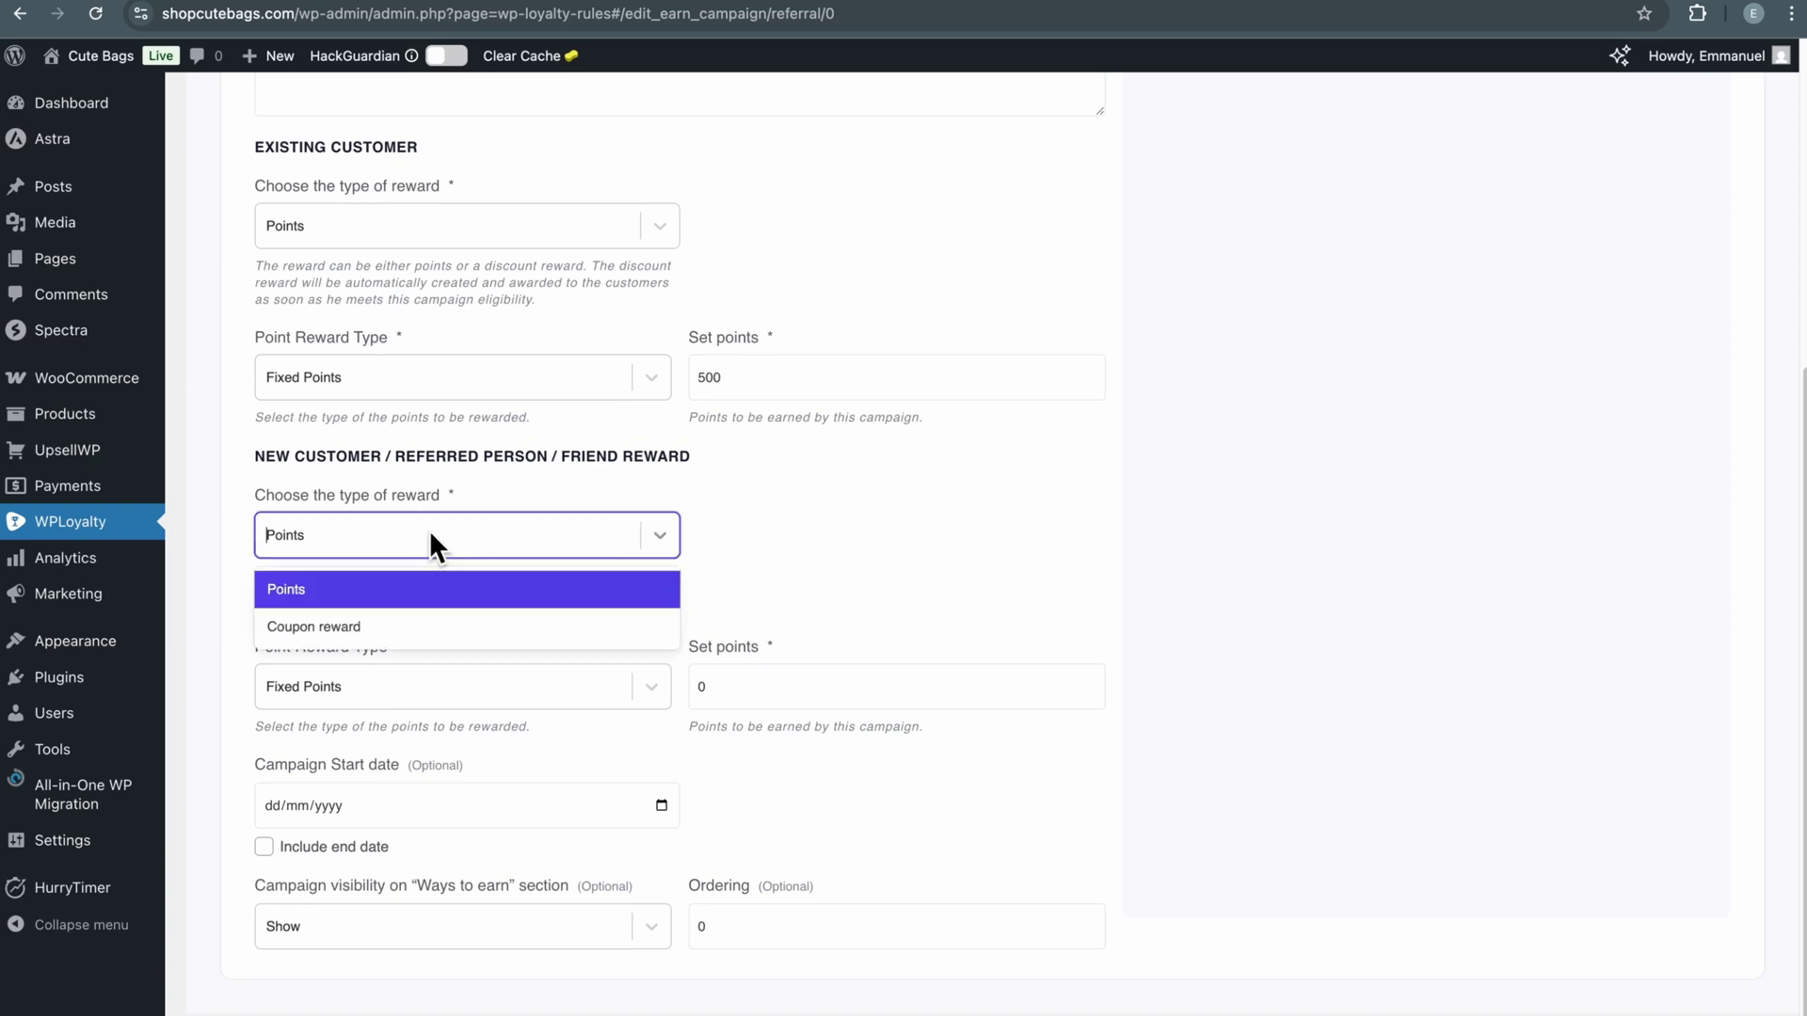
click(397, 594)
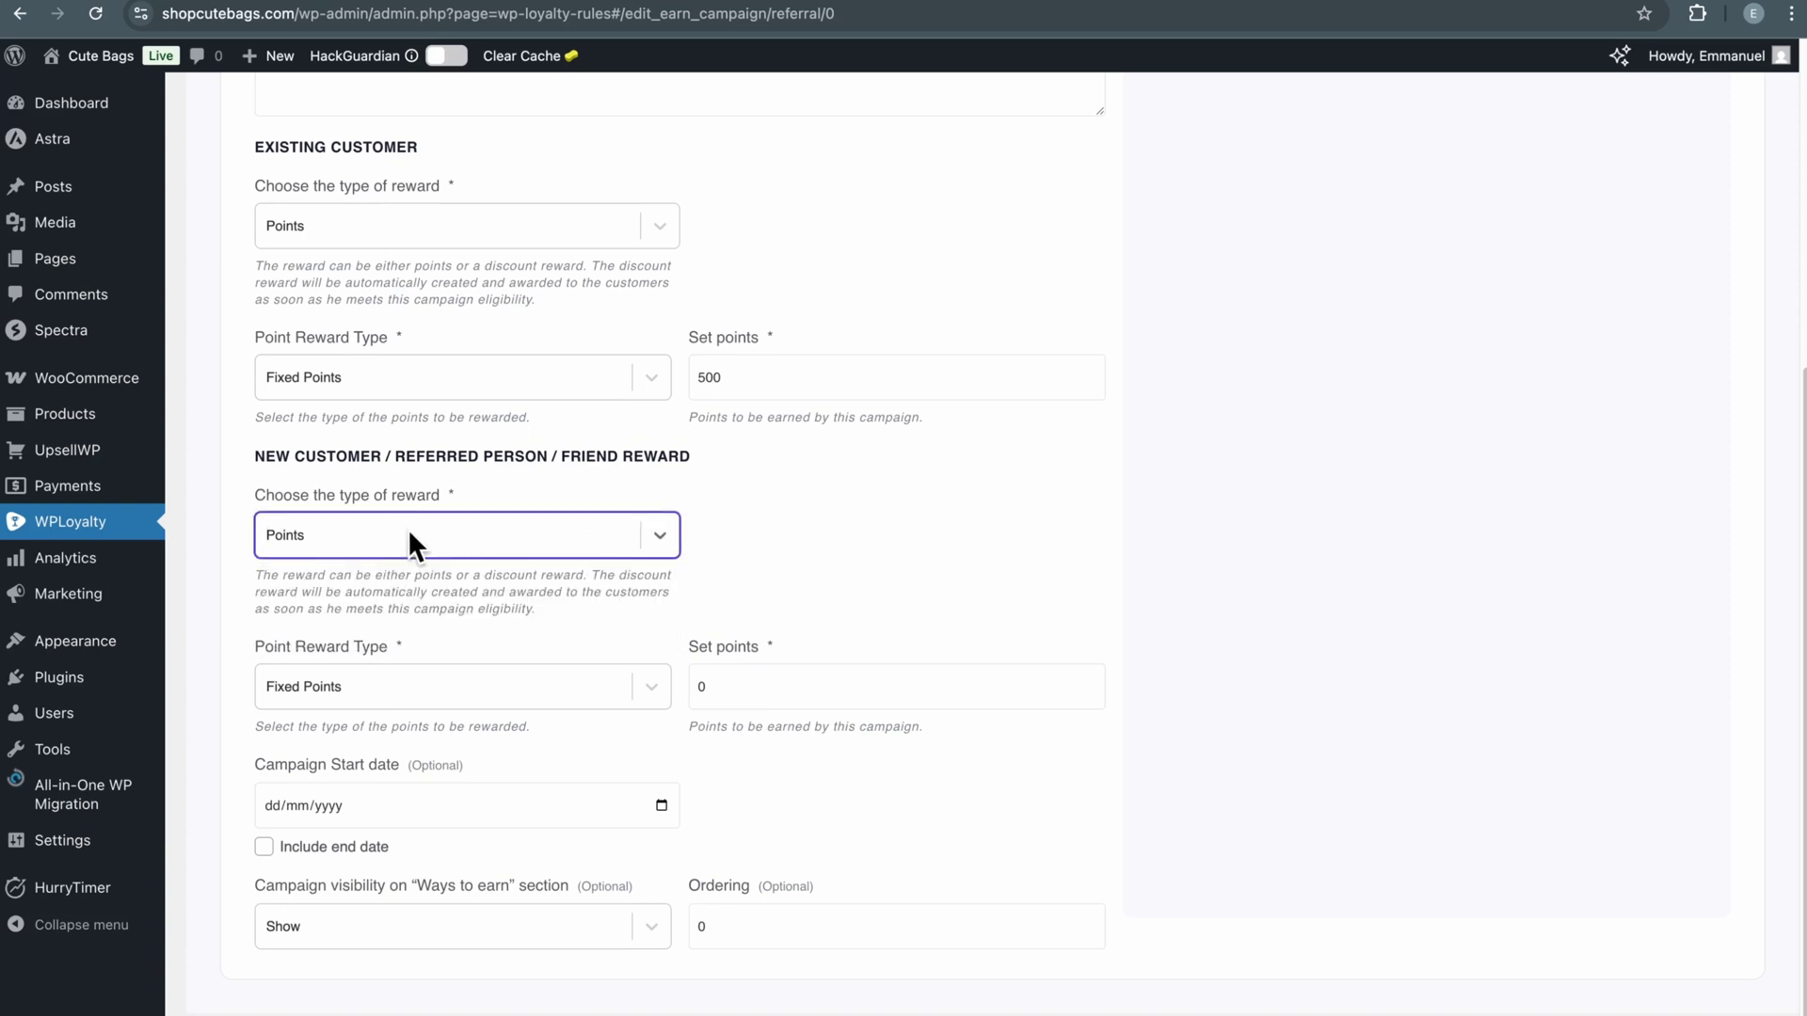
click(634, 685)
click(578, 737)
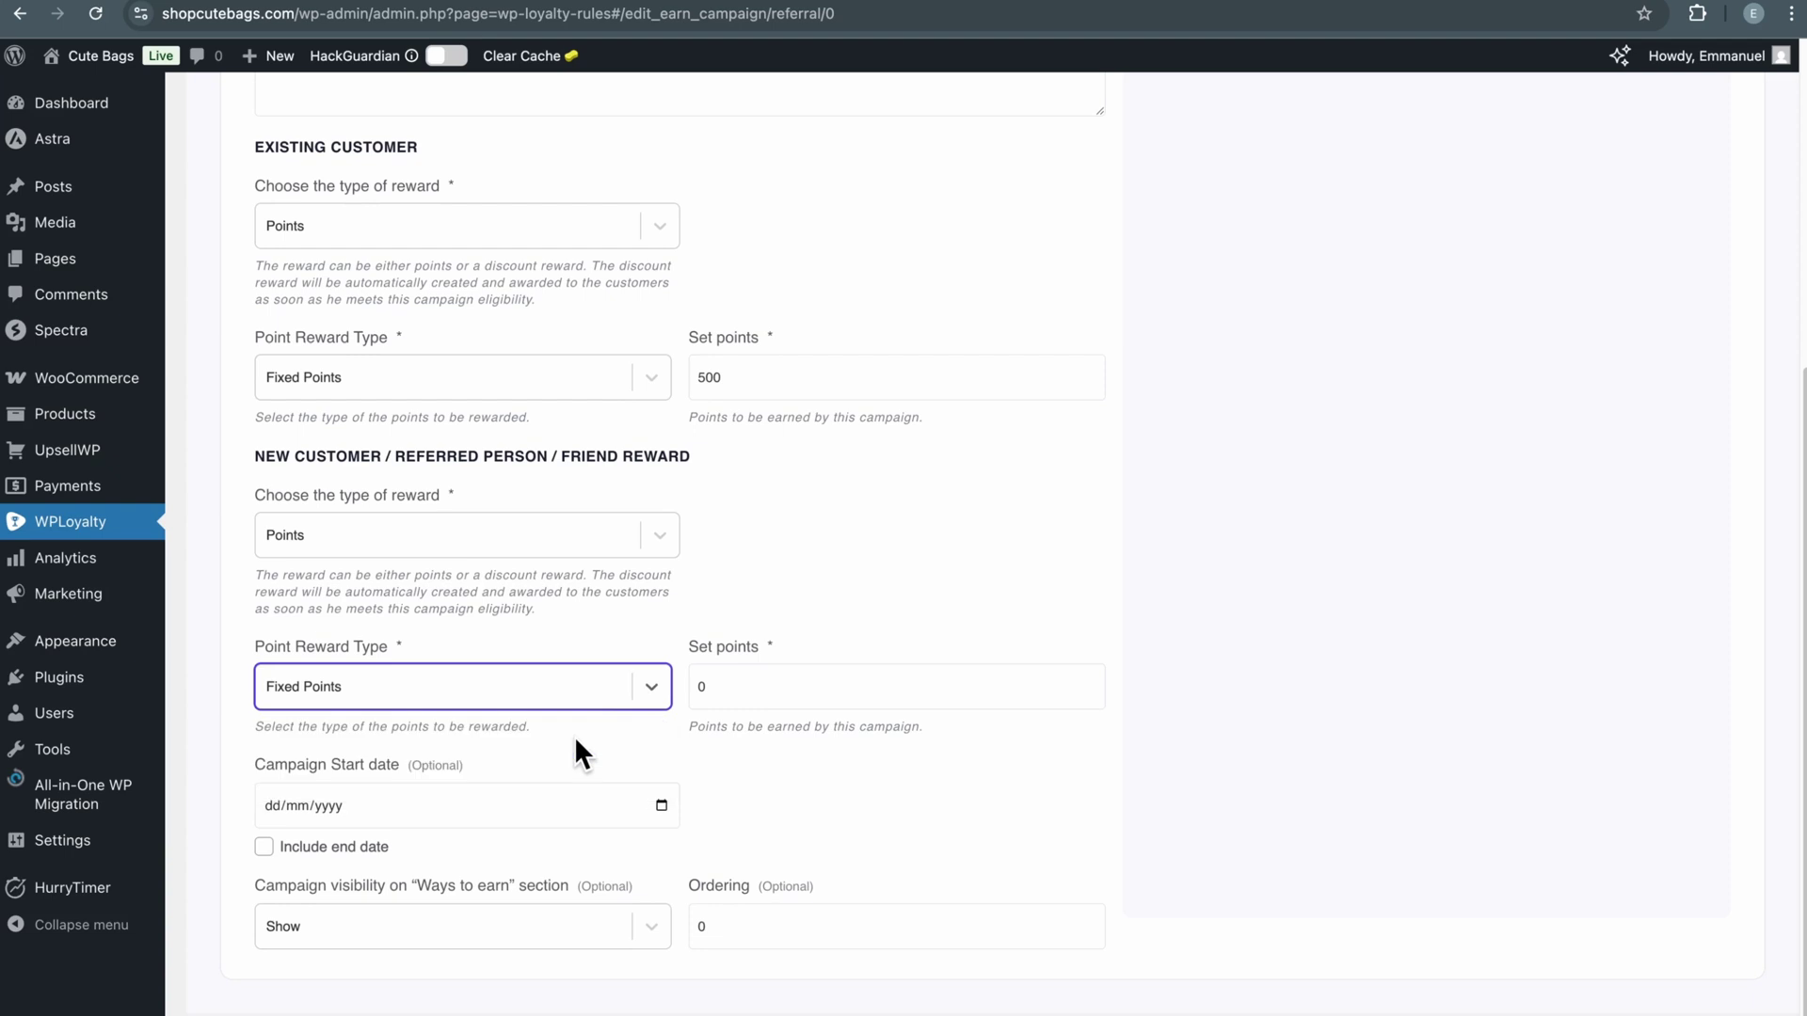
click(766, 694)
key(BackSpace)
text(500)
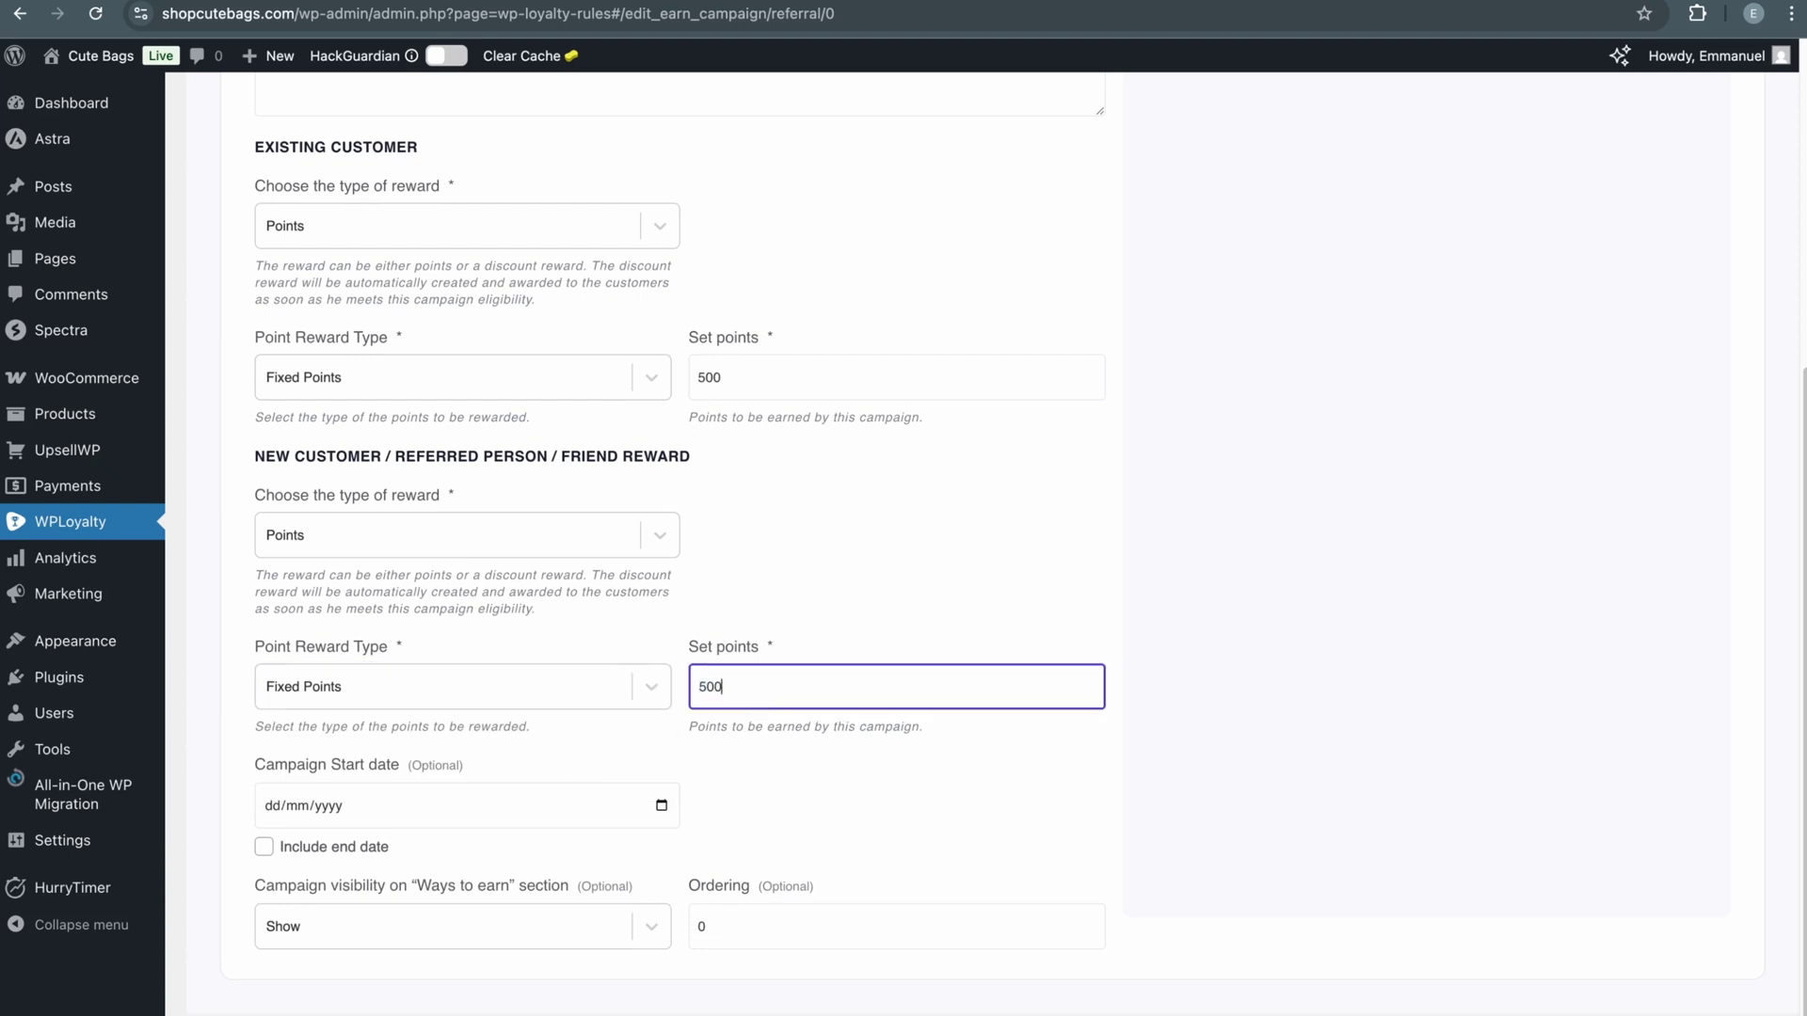
click(774, 778)
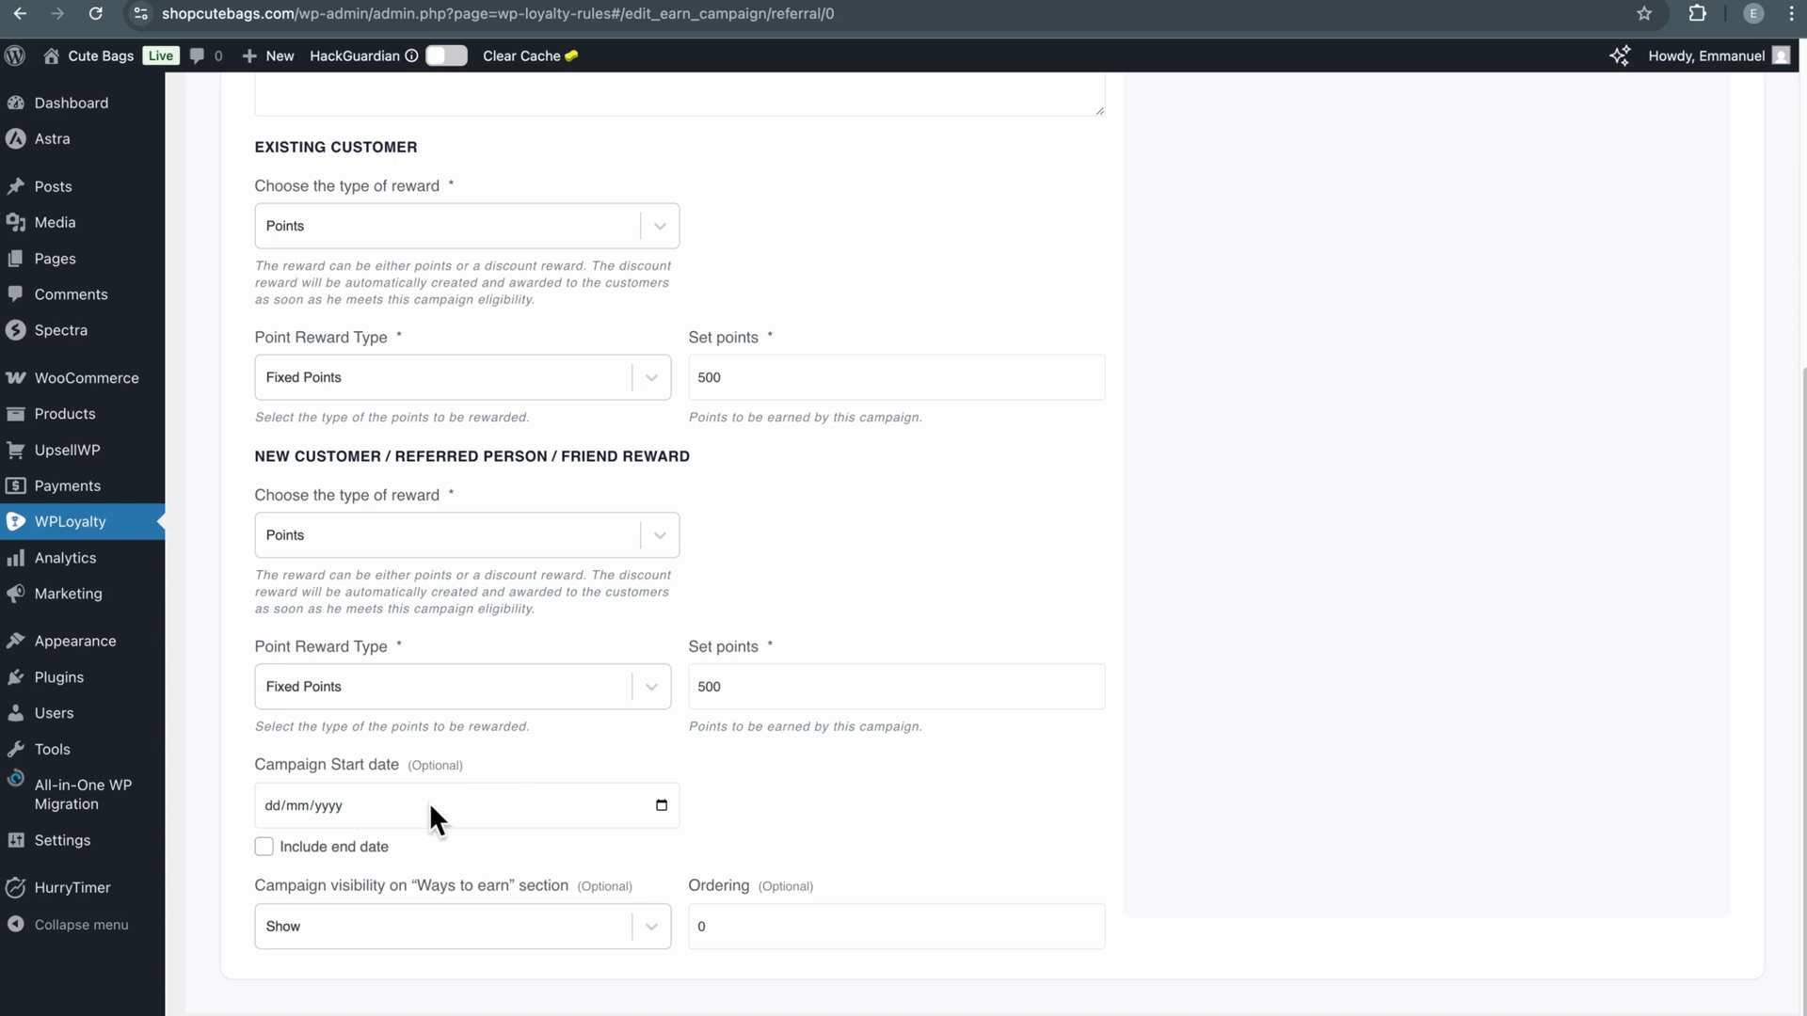
Leave the campaign without an end date and keep Ways to earn visibility on Show.
click(264, 848)
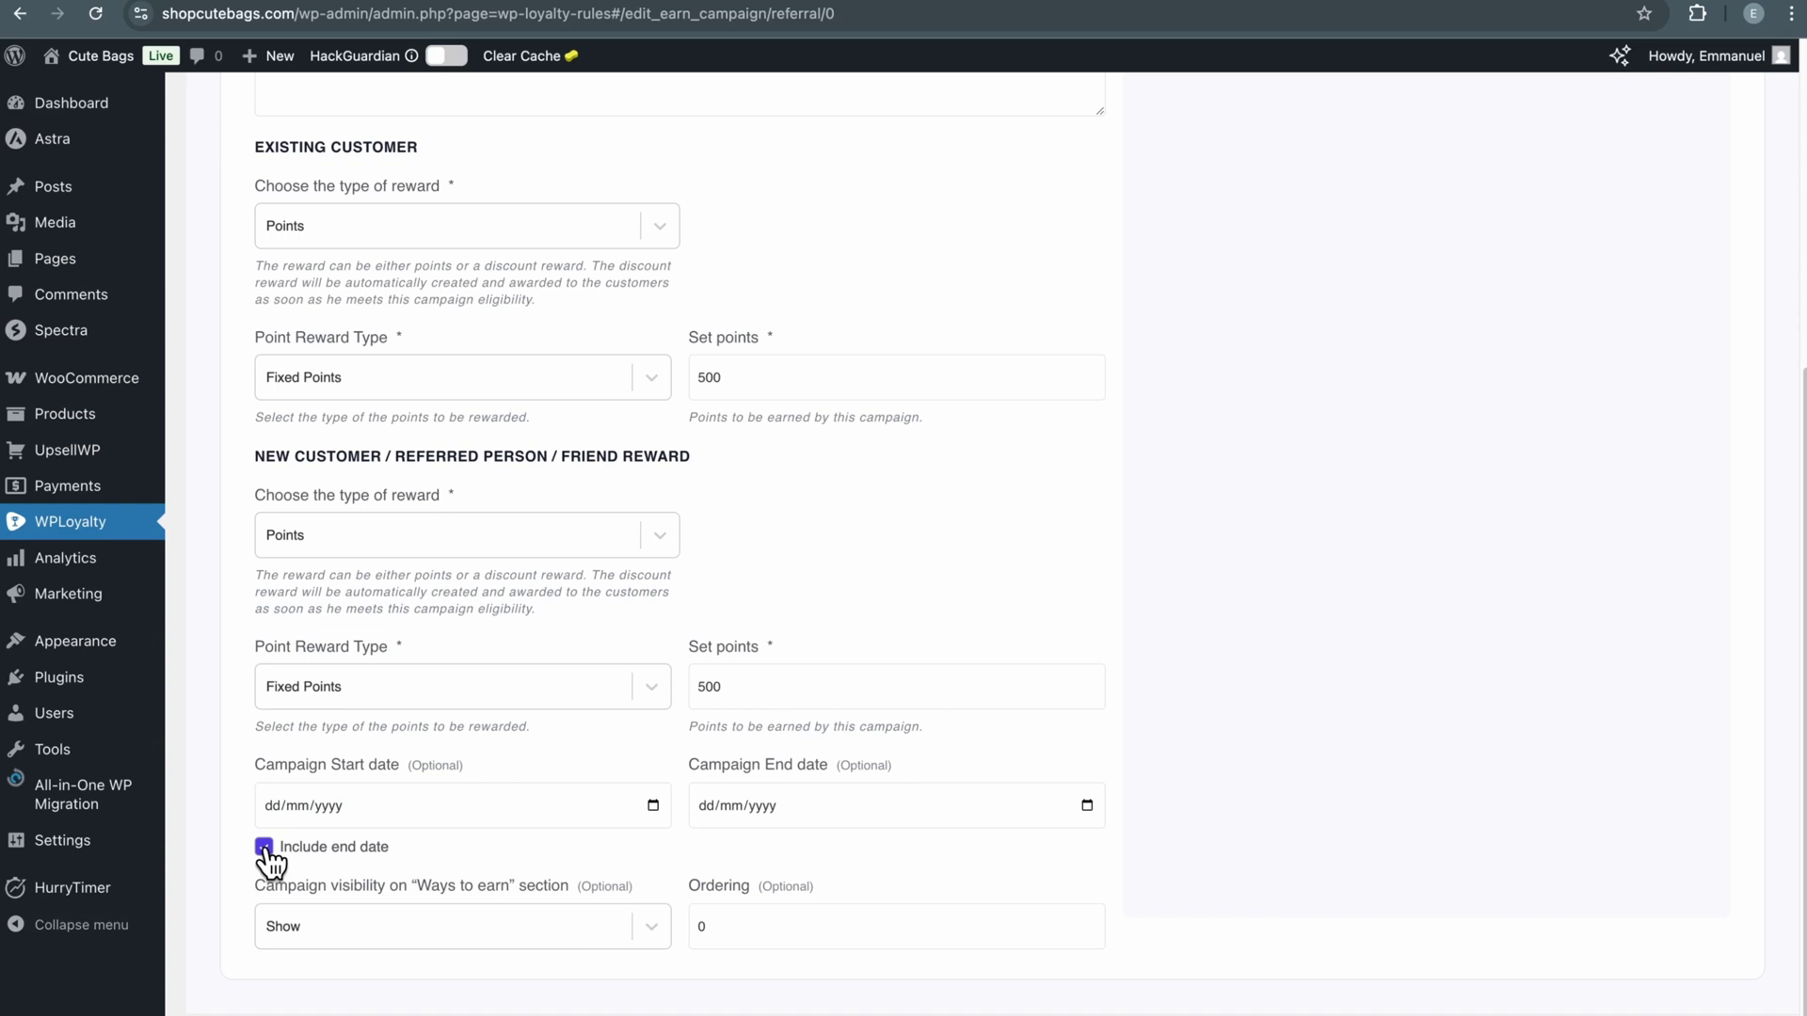
click(265, 847)
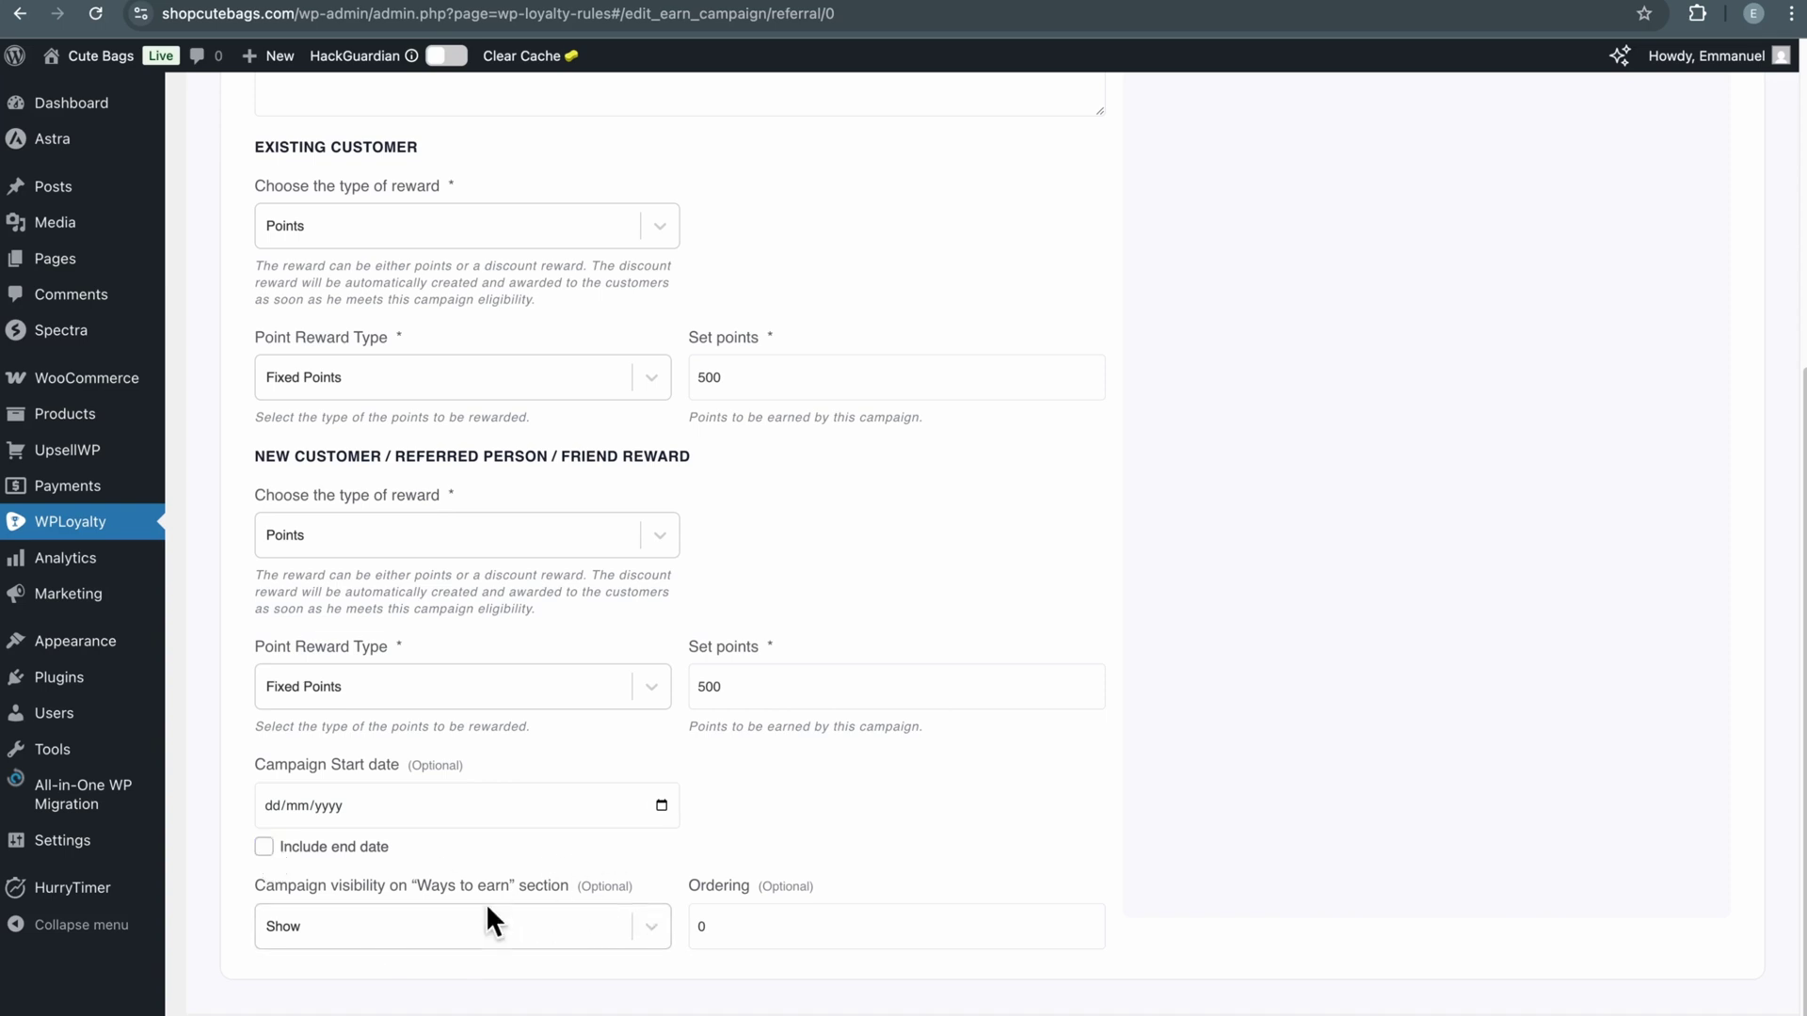
click(657, 914)
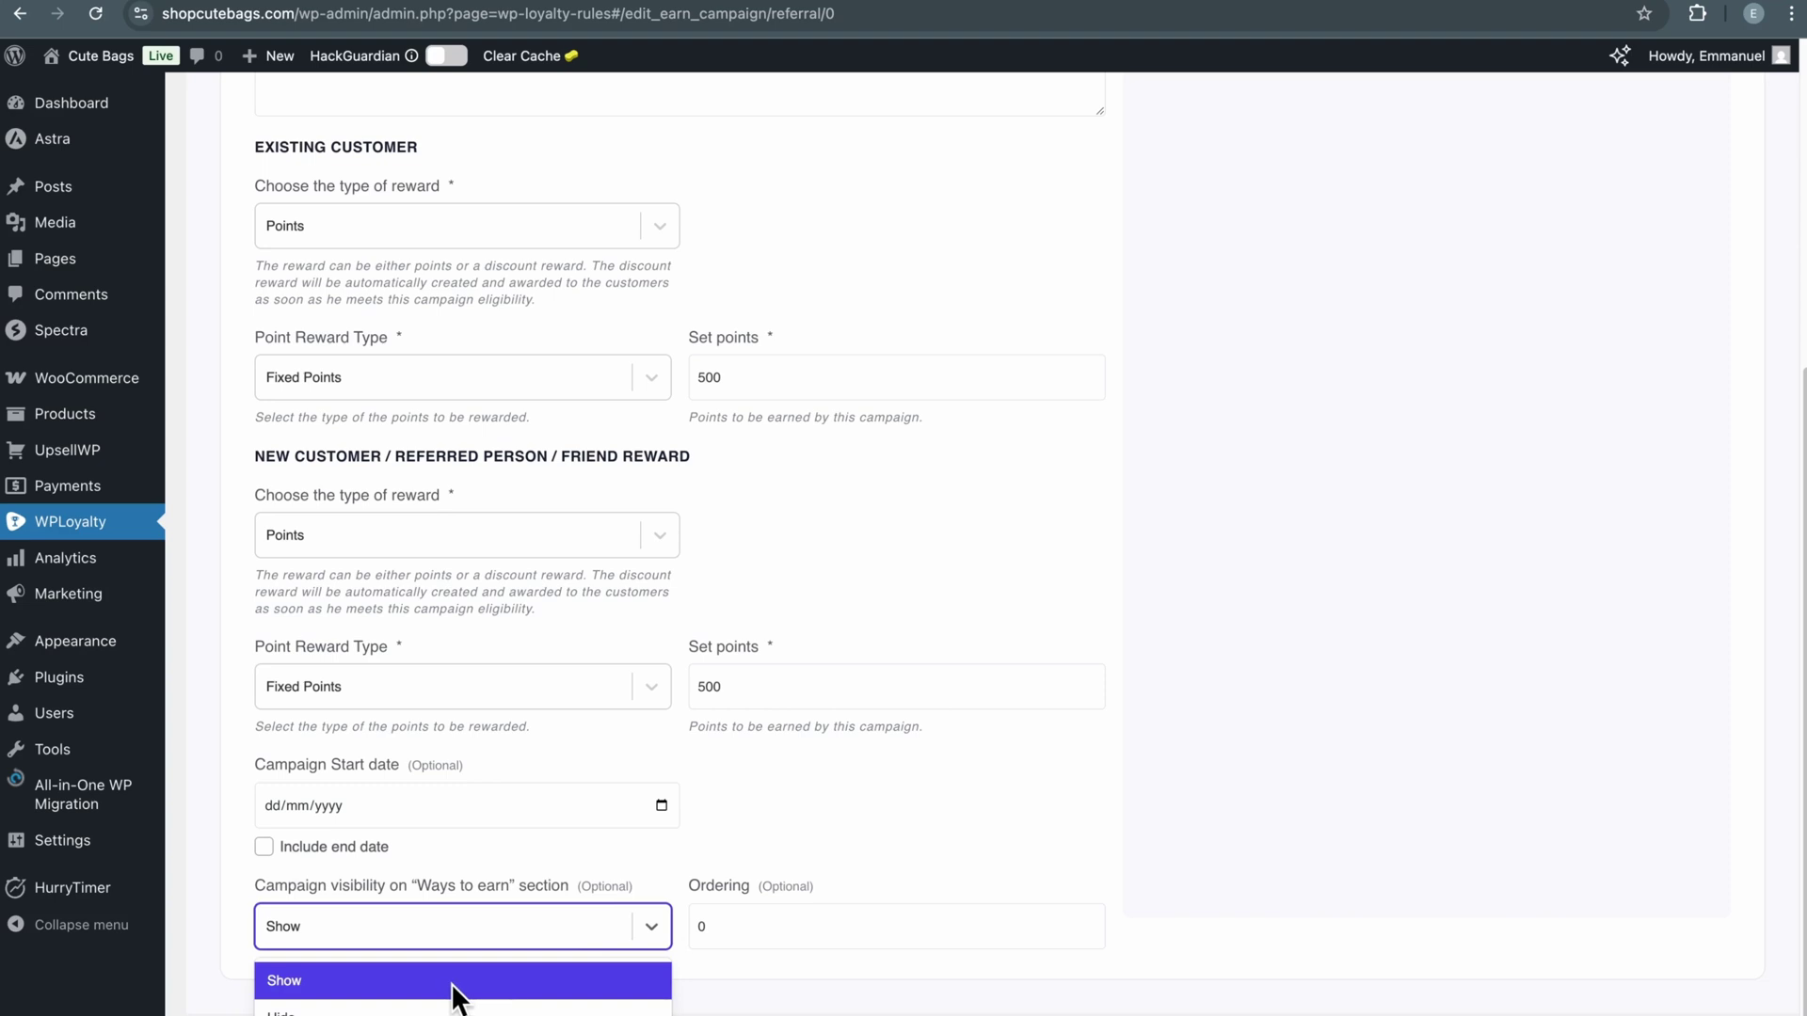
click(451, 992)
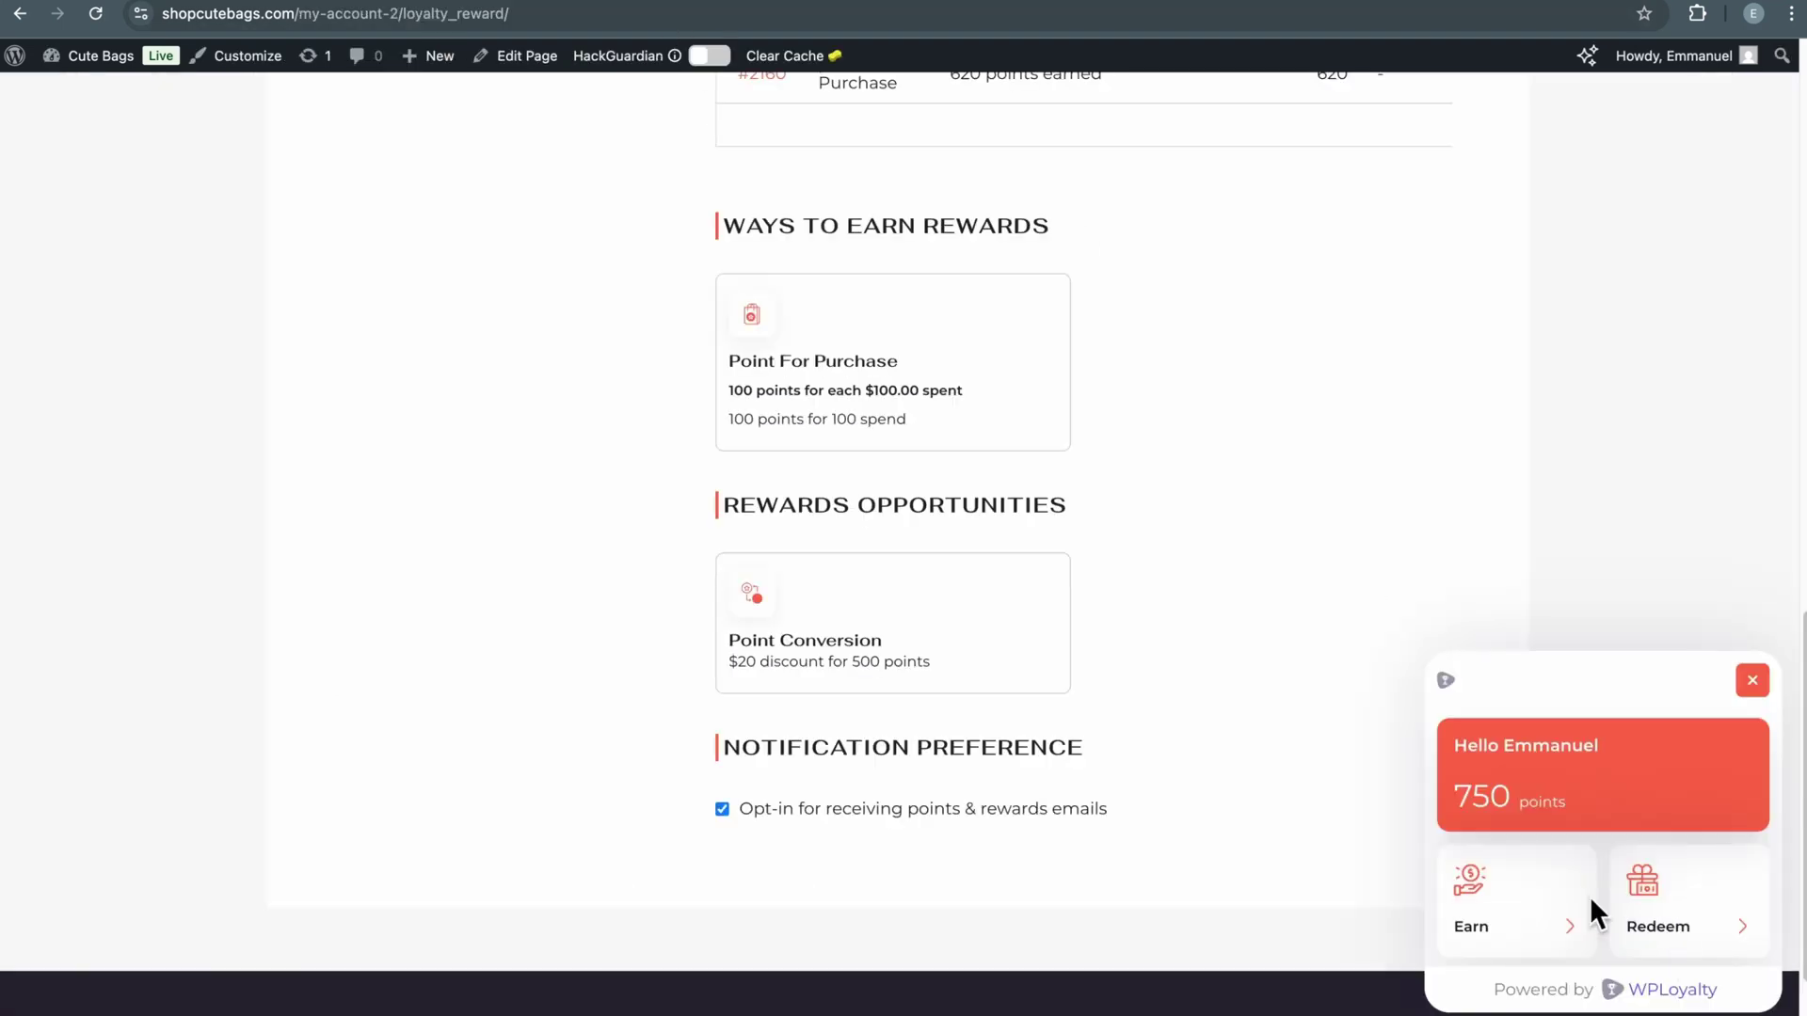
Check the storefront widget's Earn list, then reconfirm the campaign's visibility as Show.
click(1524, 913)
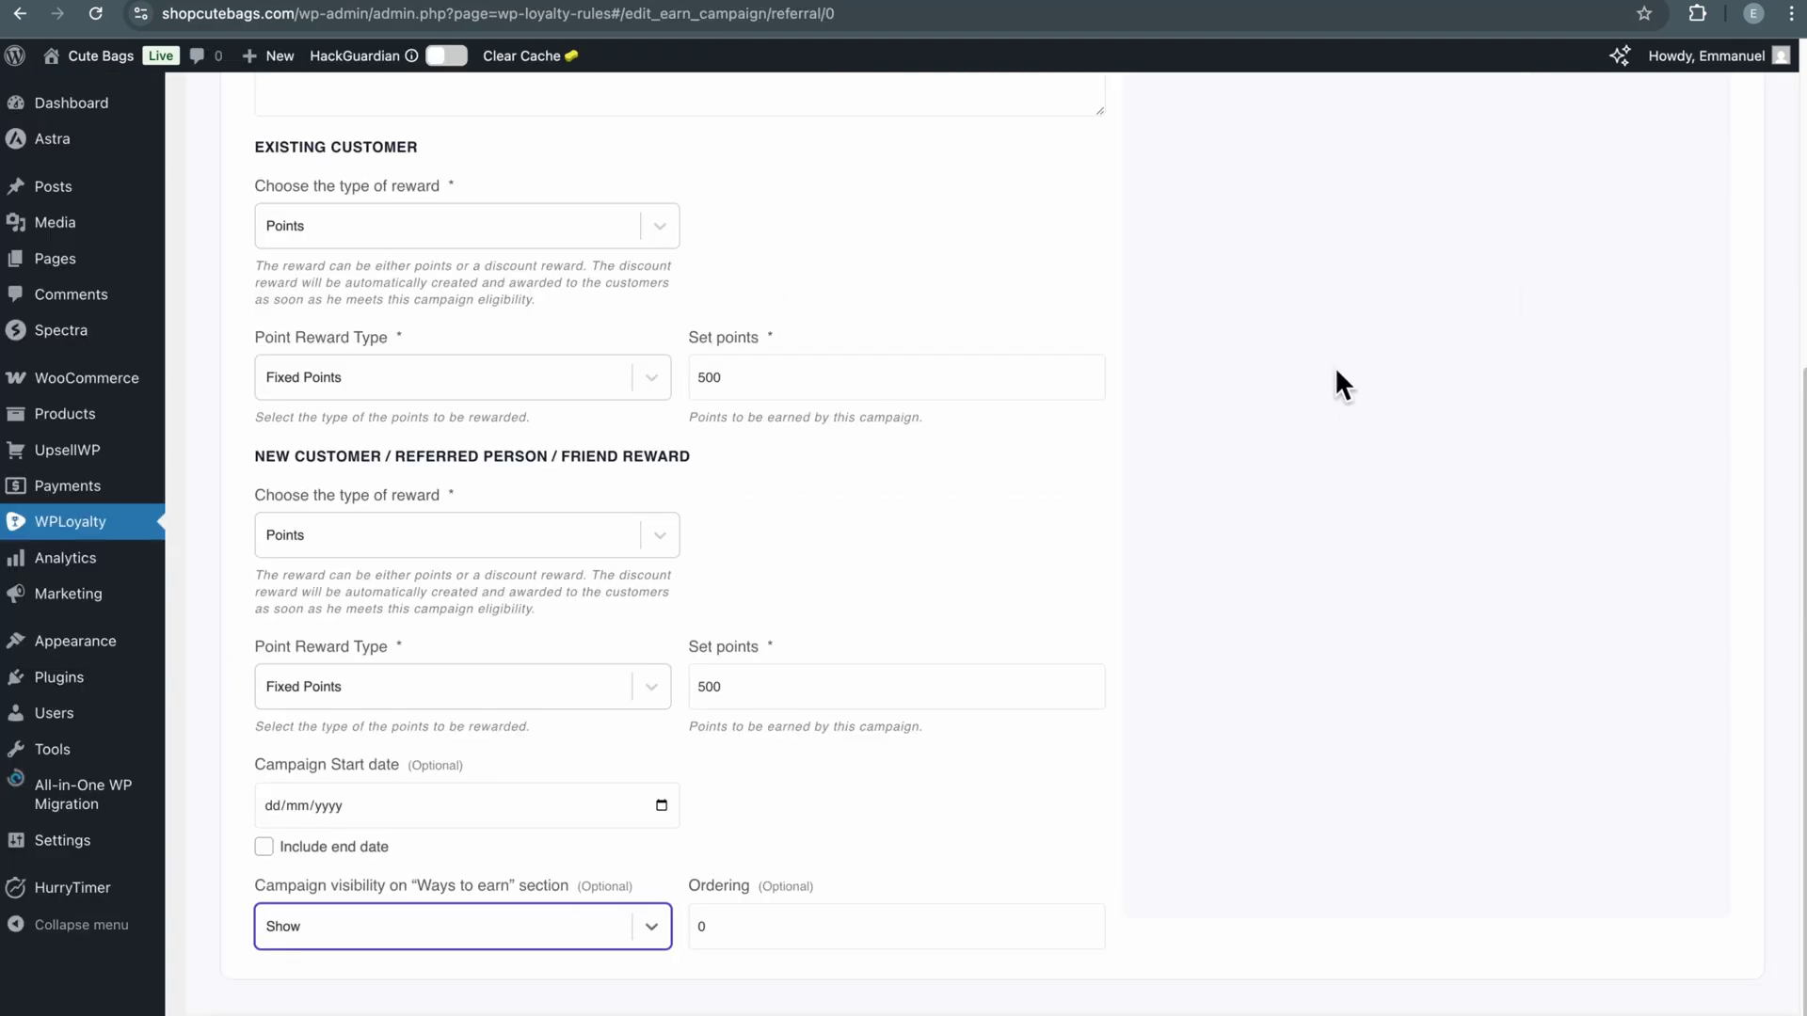
click(386, 927)
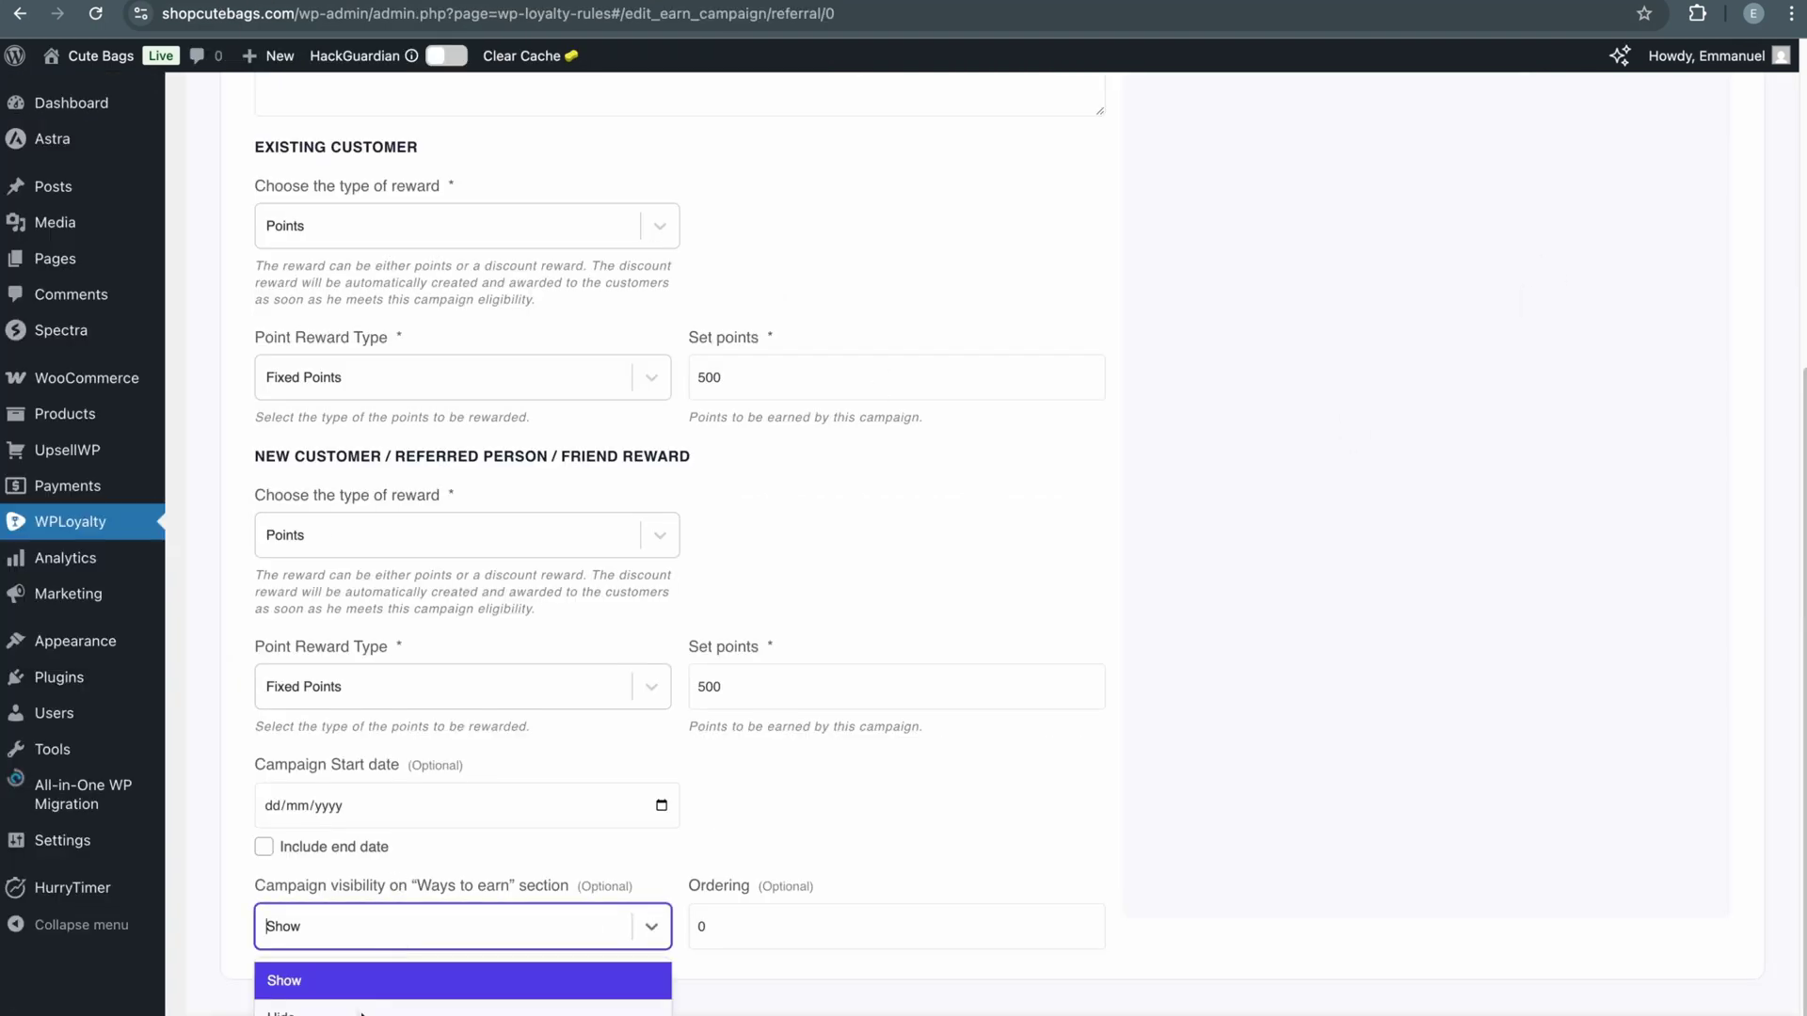
click(625, 997)
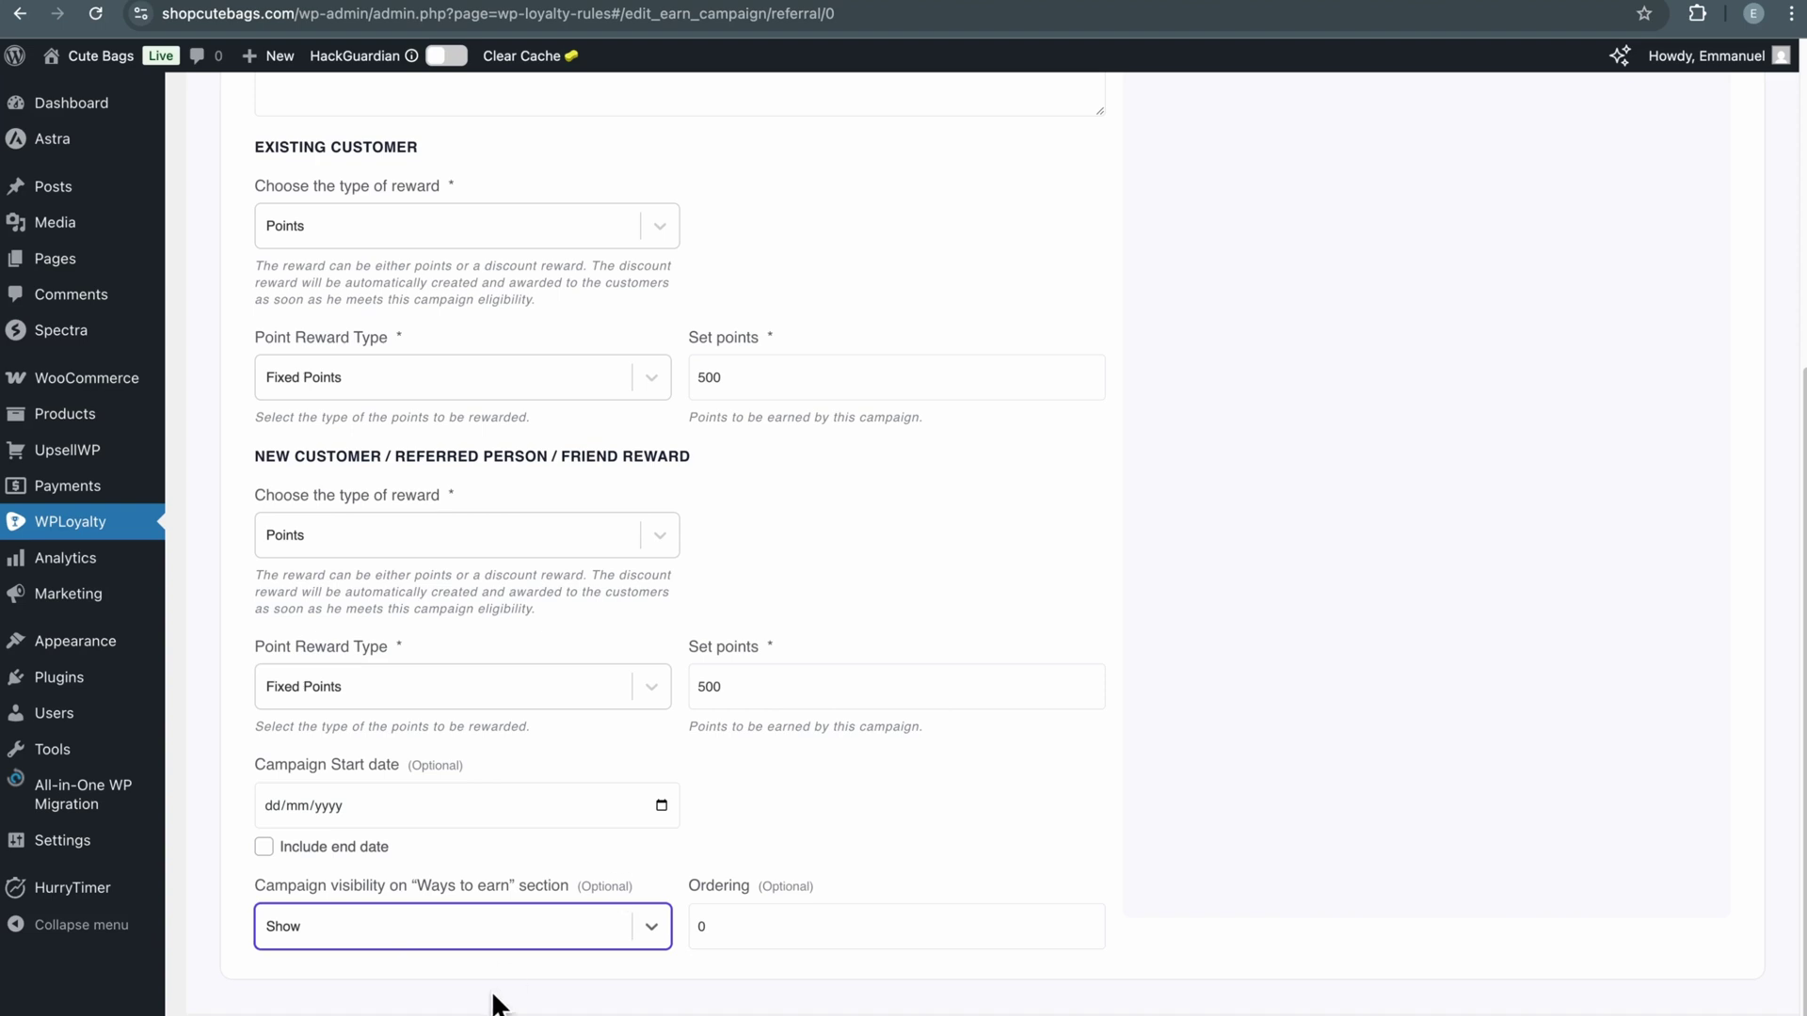
scroll(825, 969, up, 5)
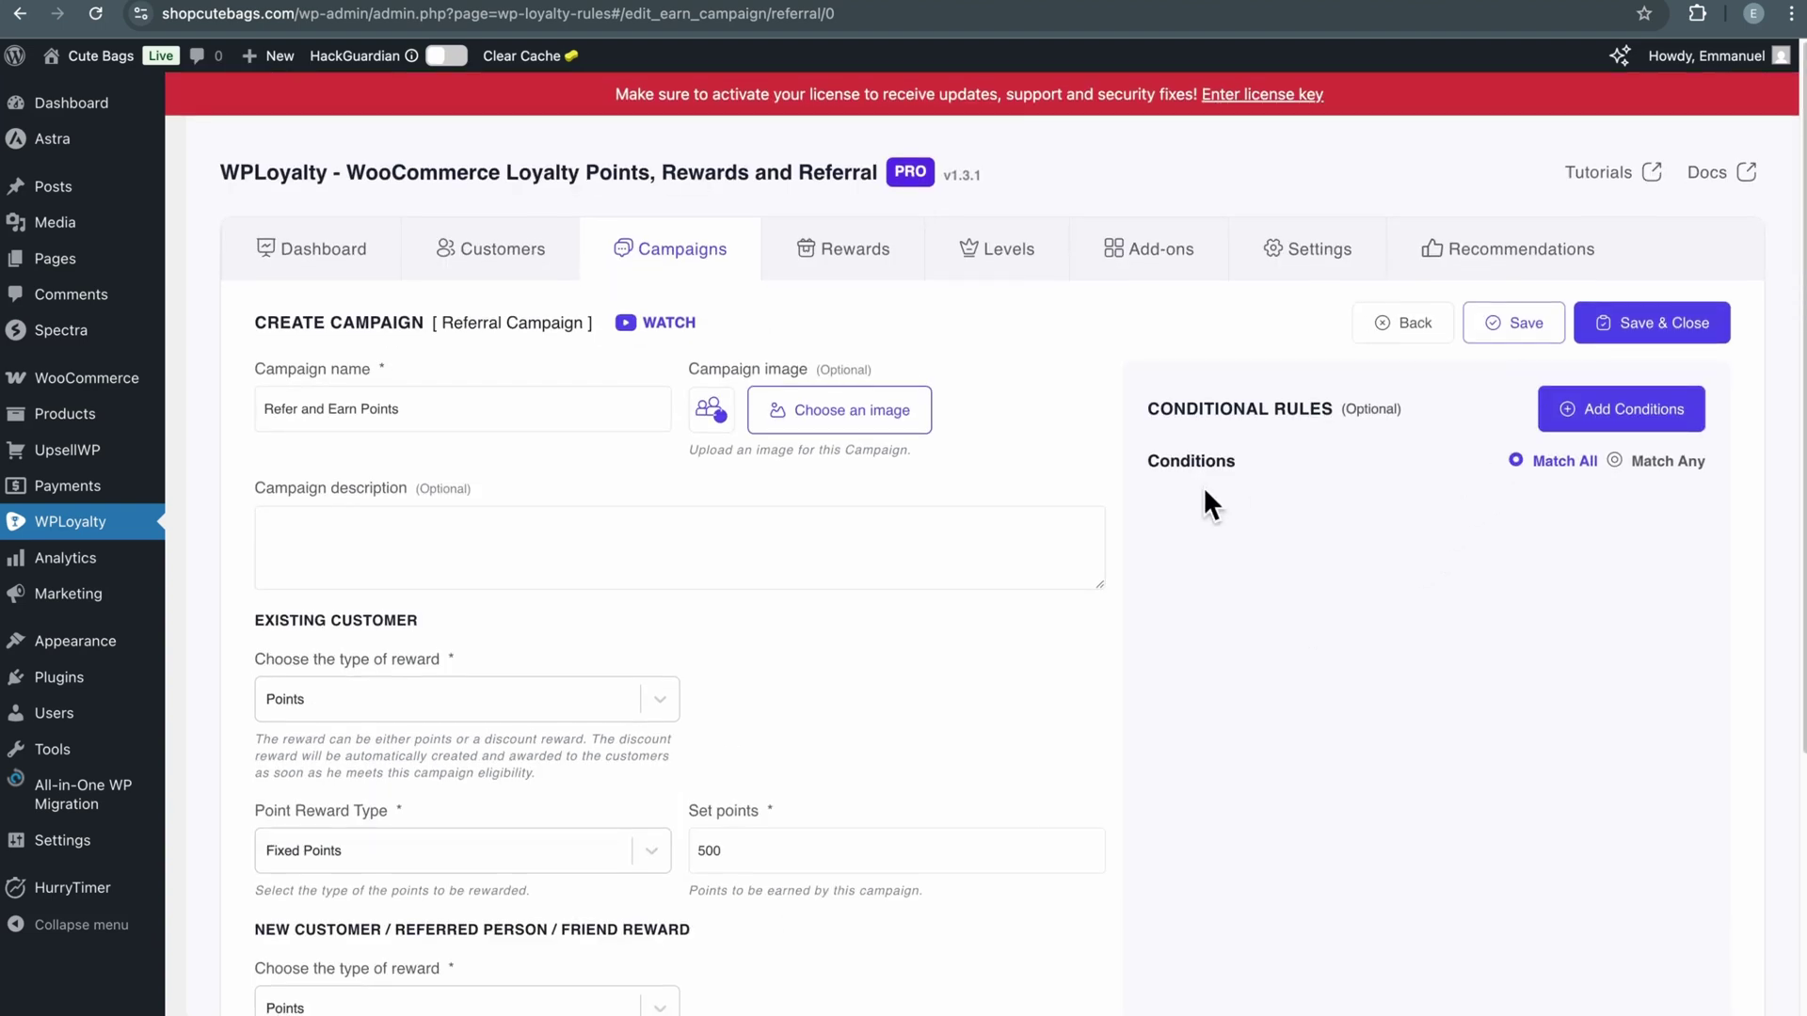
Try the Currency and language conditions, then close the conditions list with none added.
click(1605, 422)
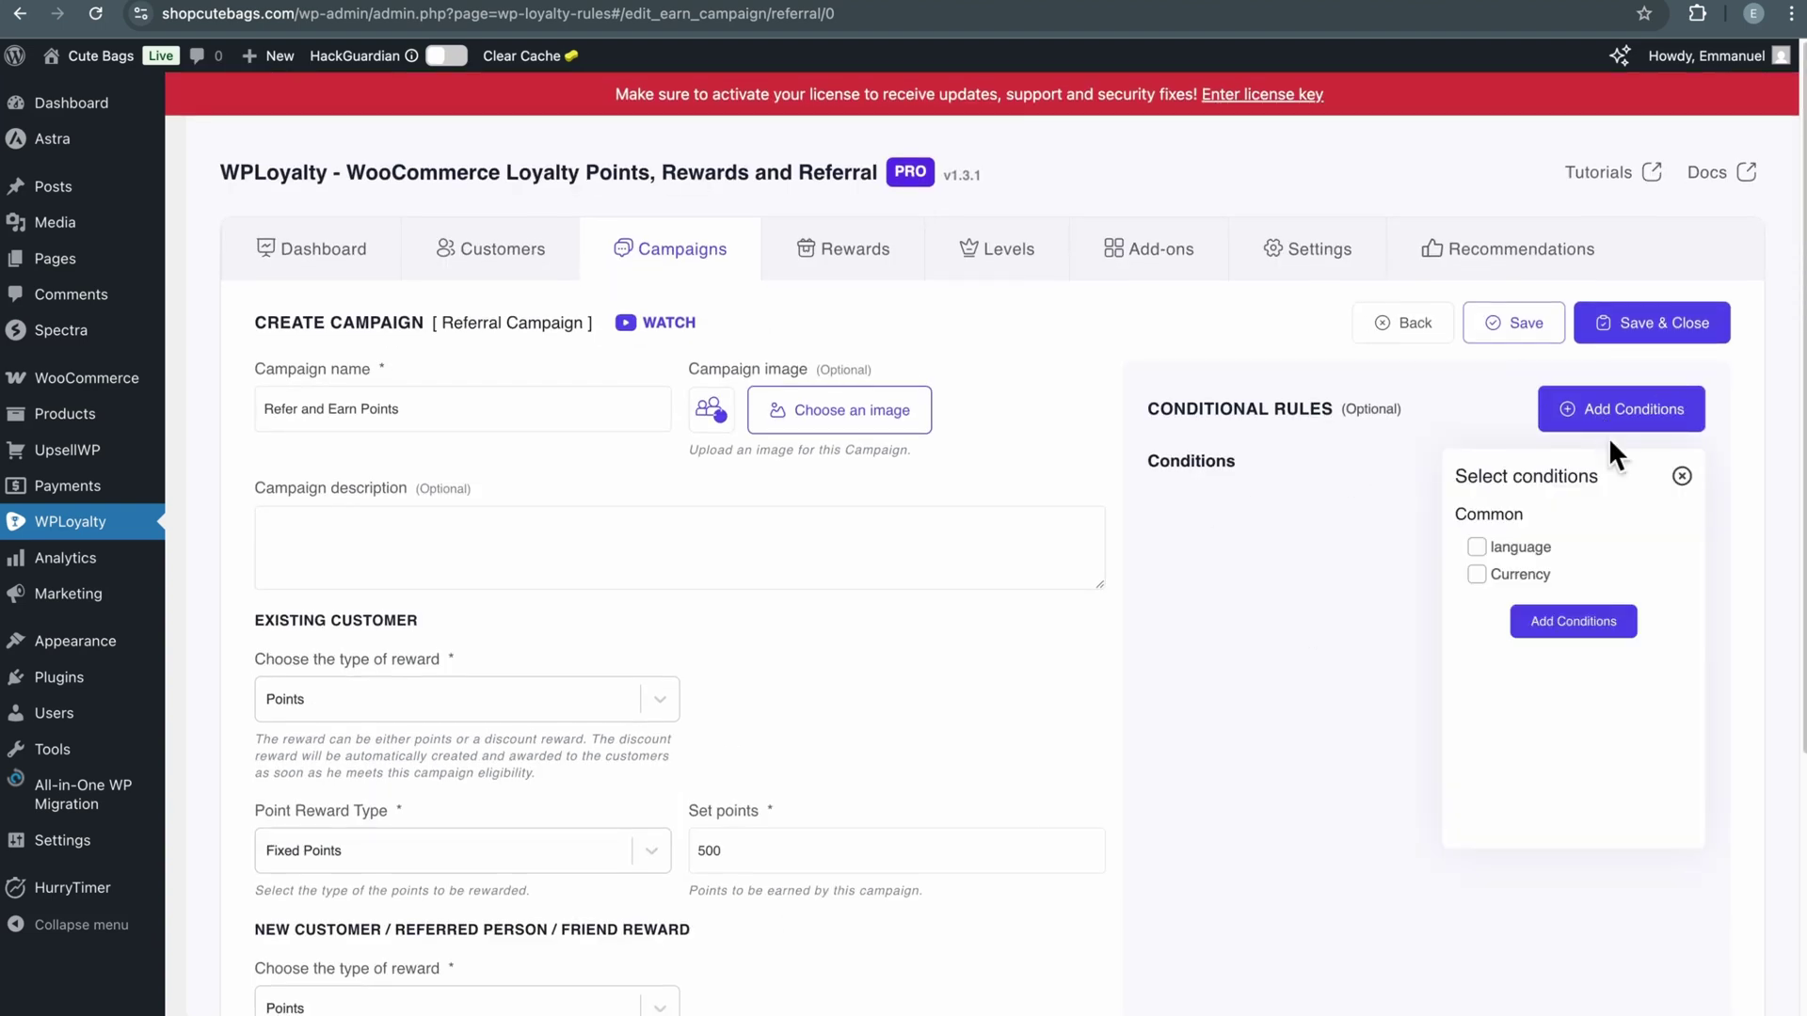
click(1476, 575)
click(1477, 547)
click(1476, 575)
click(1476, 547)
click(1681, 475)
Save and close the referral campaign, then go to the store's My account page.
scroll(895, 735, down, 5)
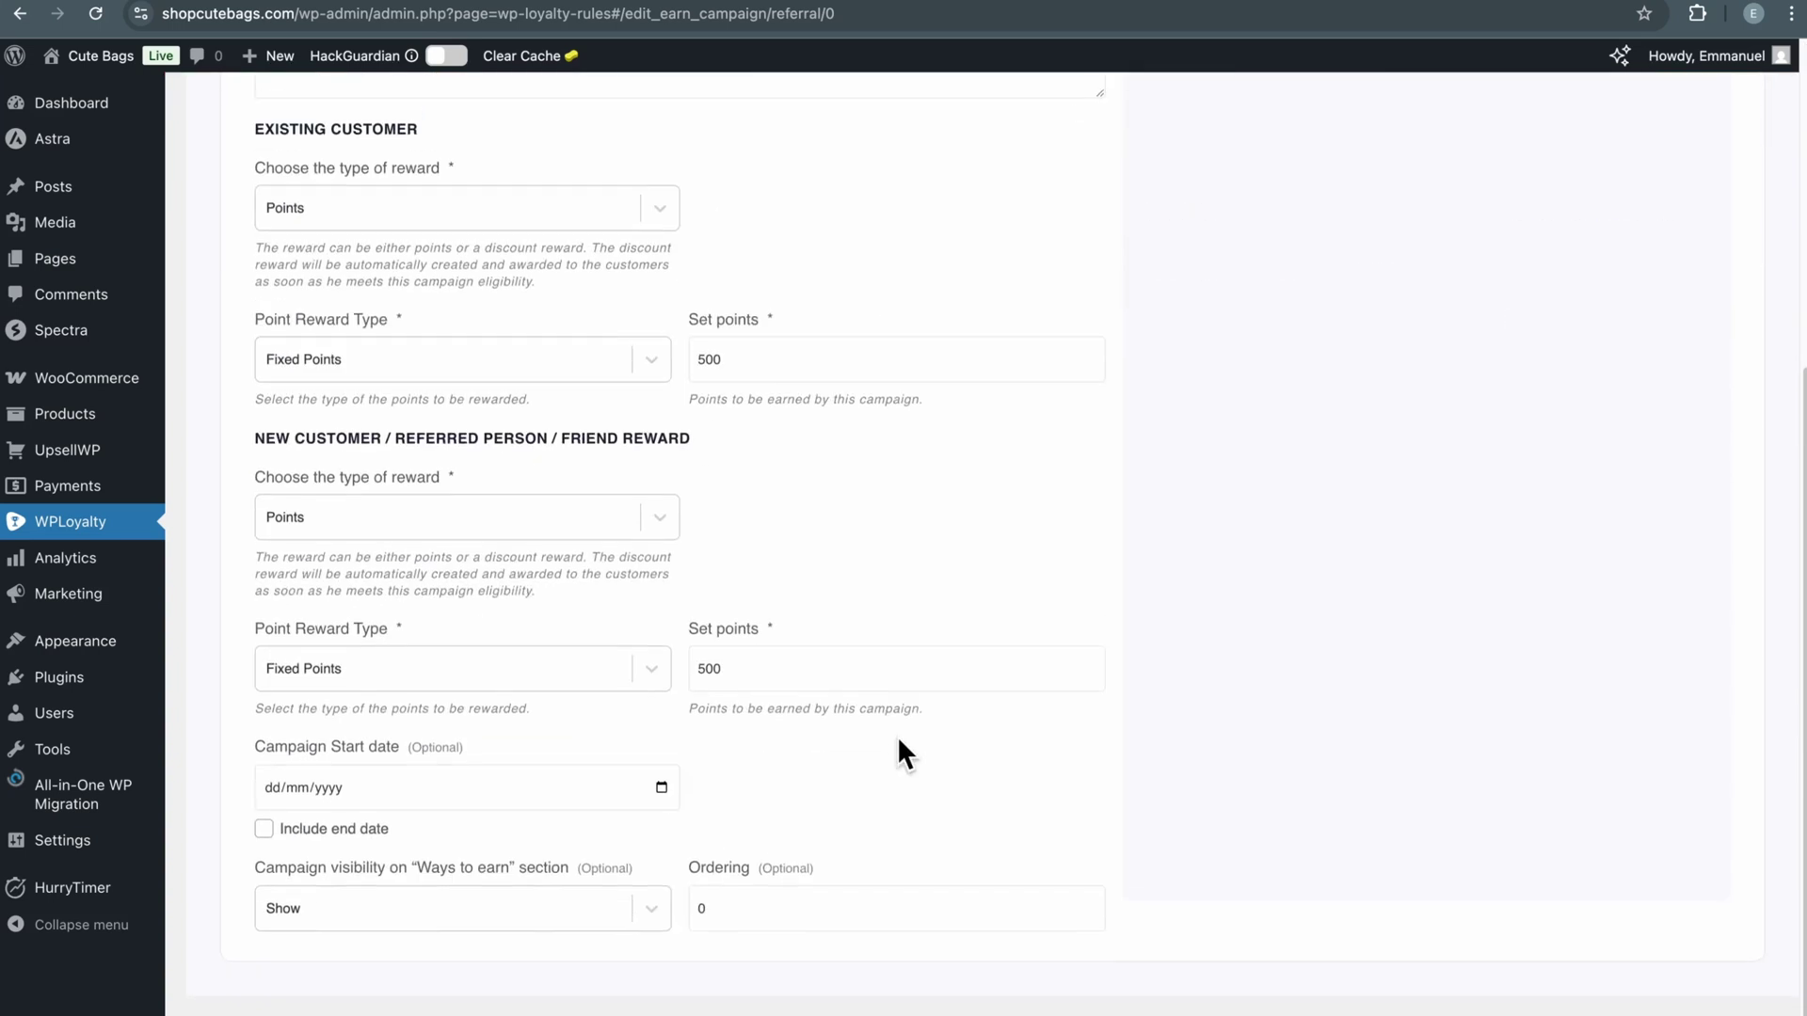
scroll(899, 753, up, 5)
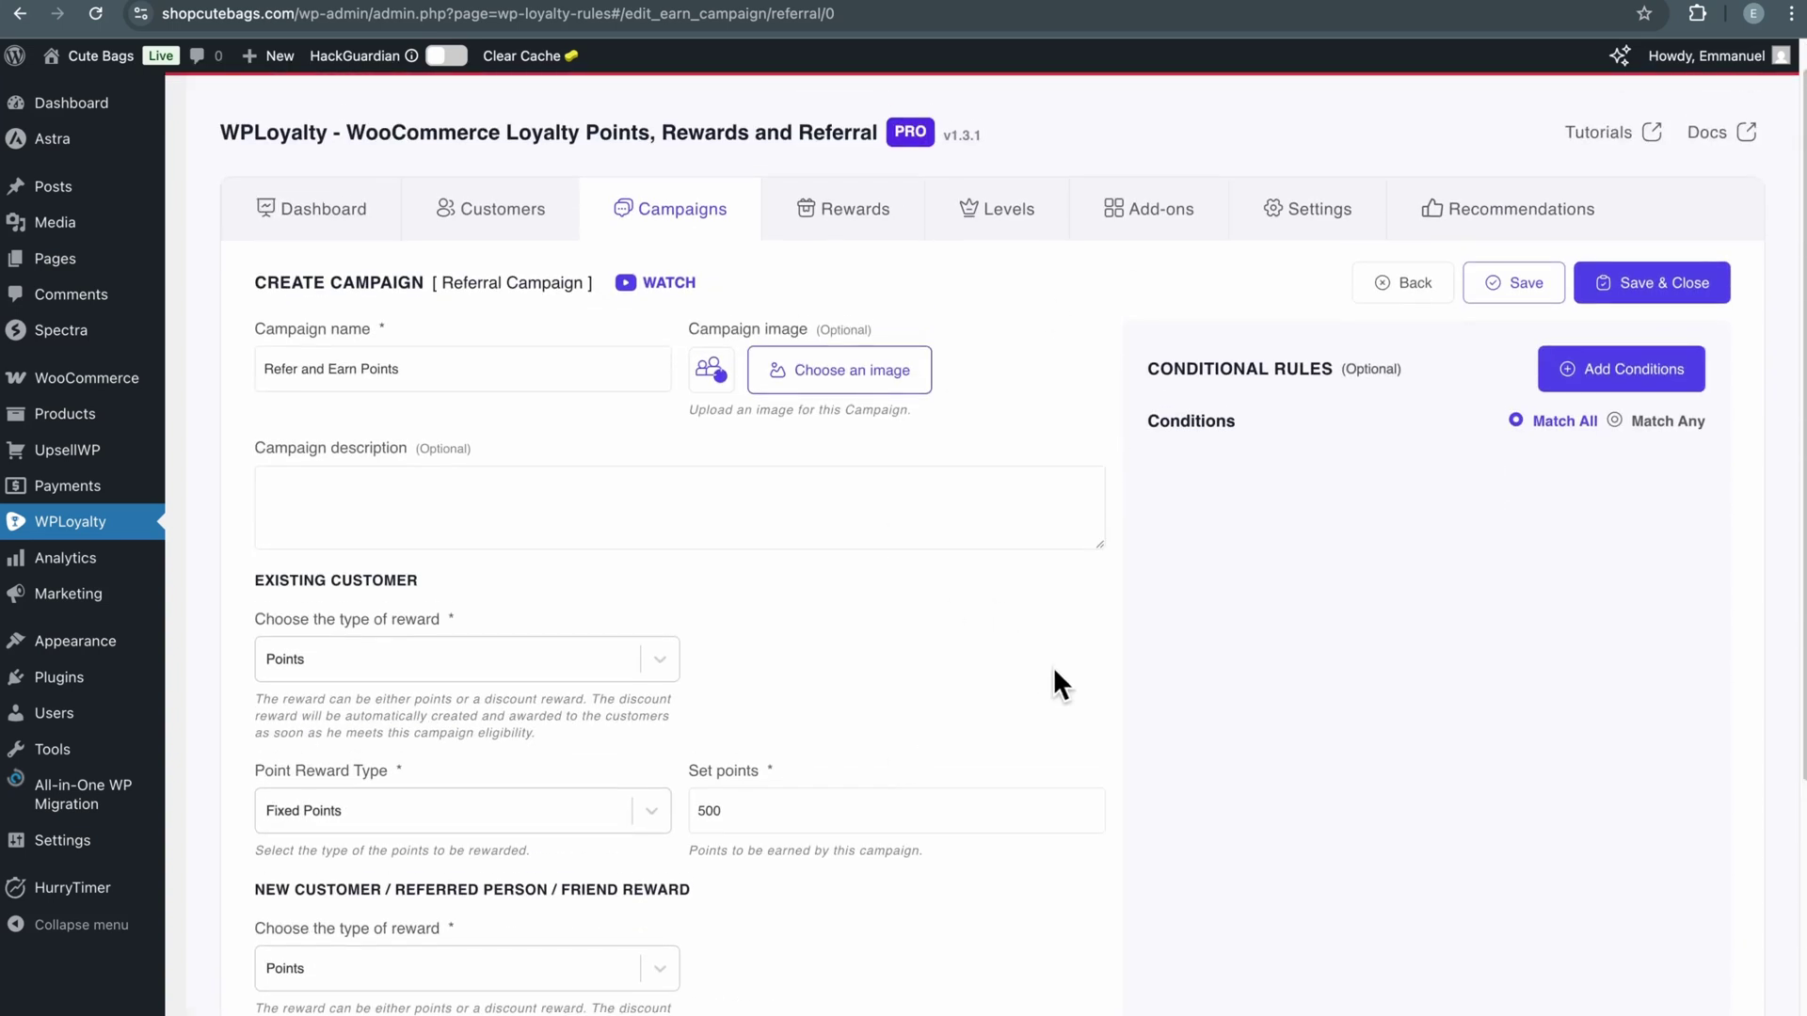
click(1658, 282)
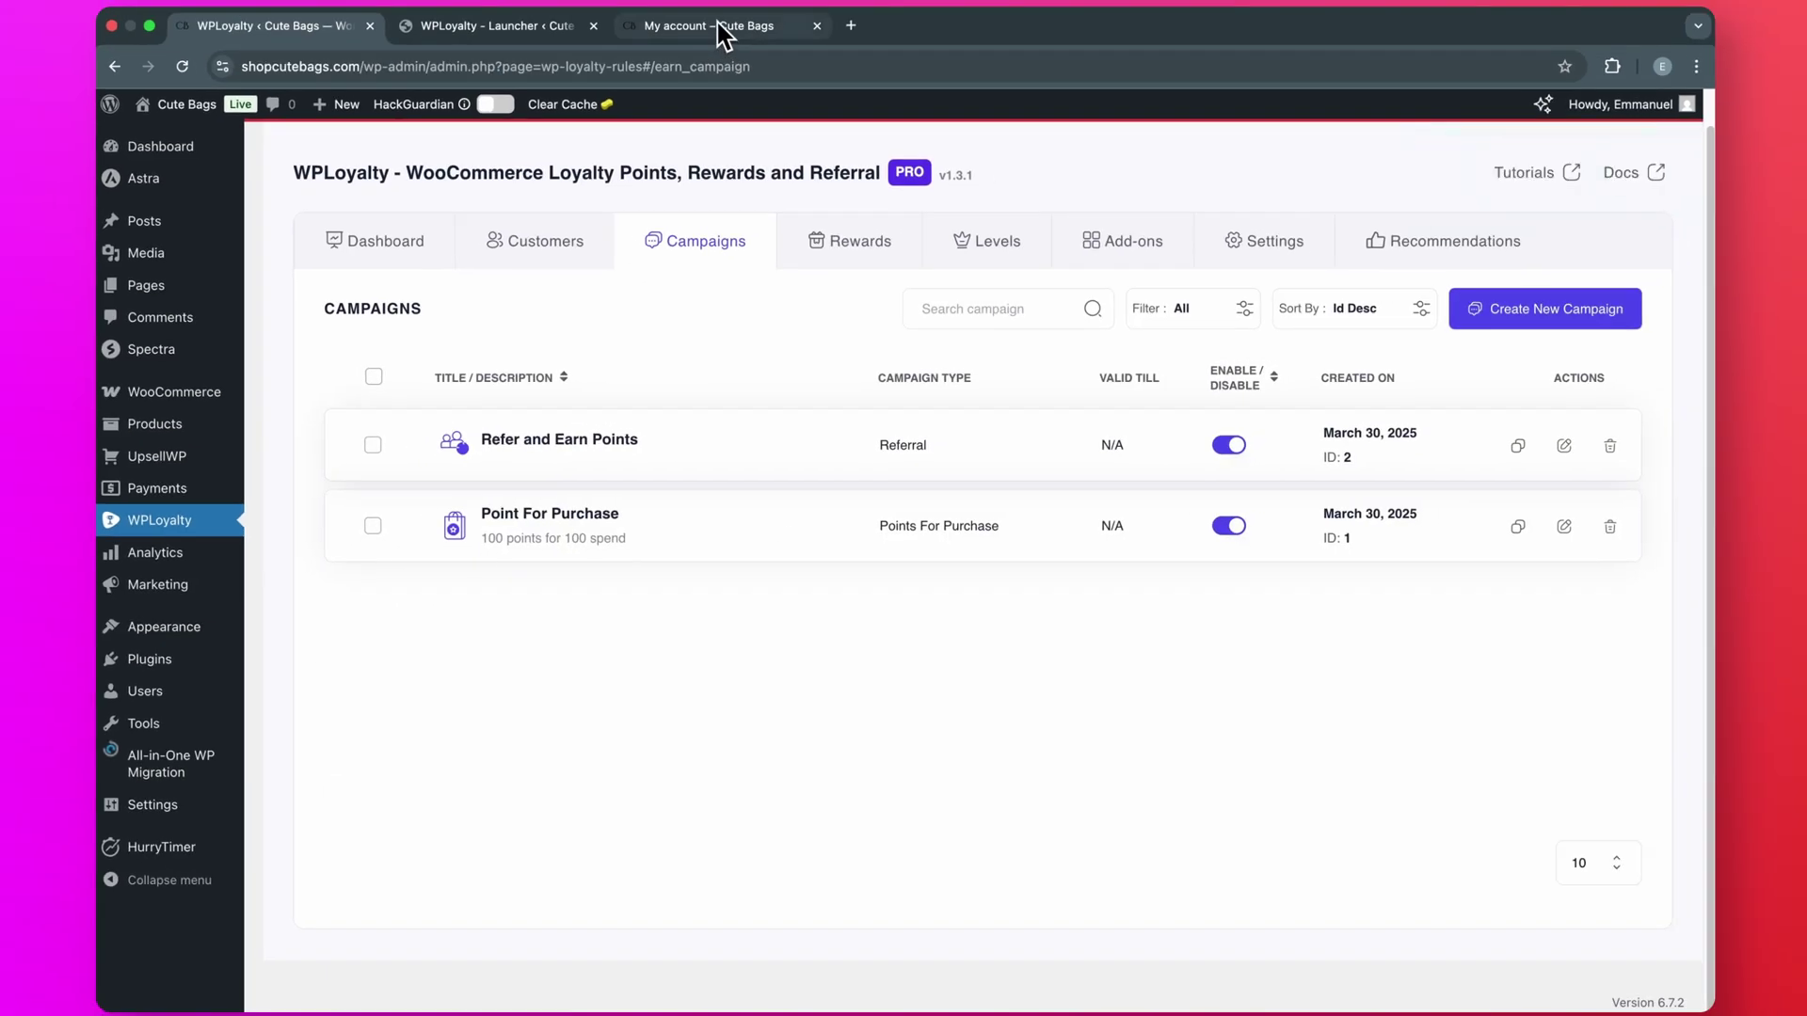
click(722, 28)
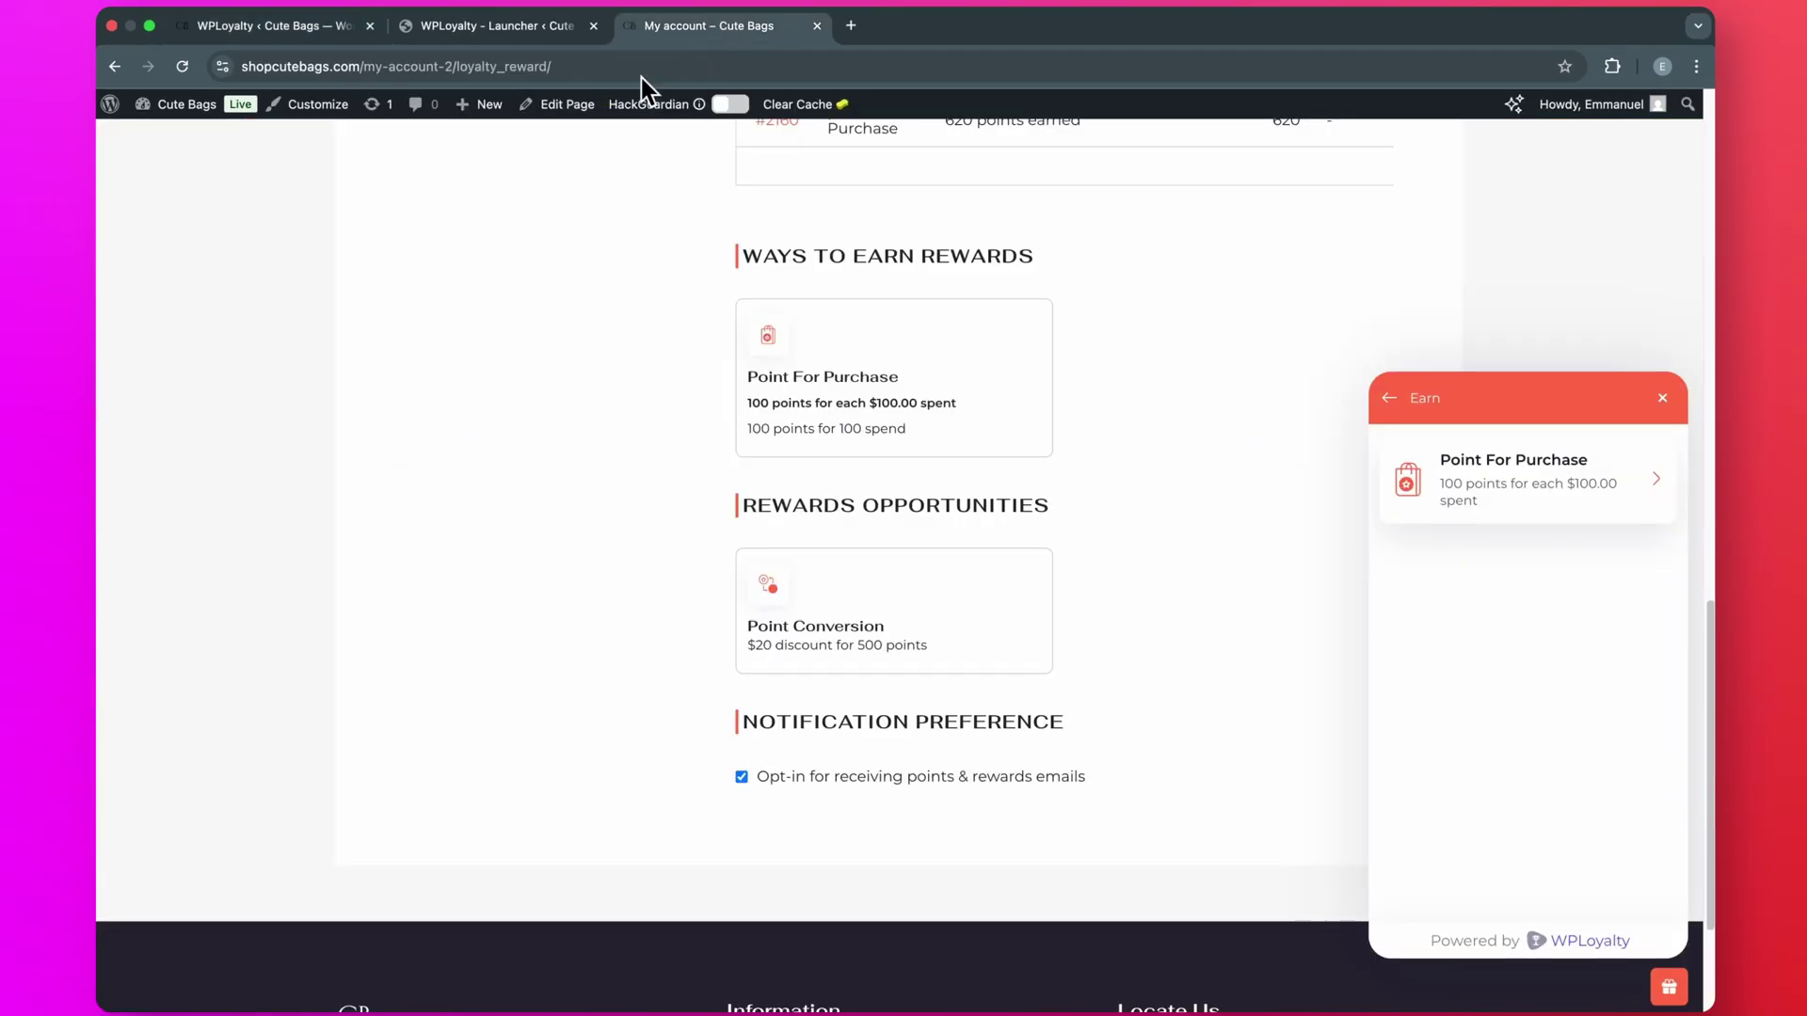
Reload, confirm Refer and Earn Points under Ways to earn, and copy the referral link.
click(181, 66)
scroll(849, 311, down, 3)
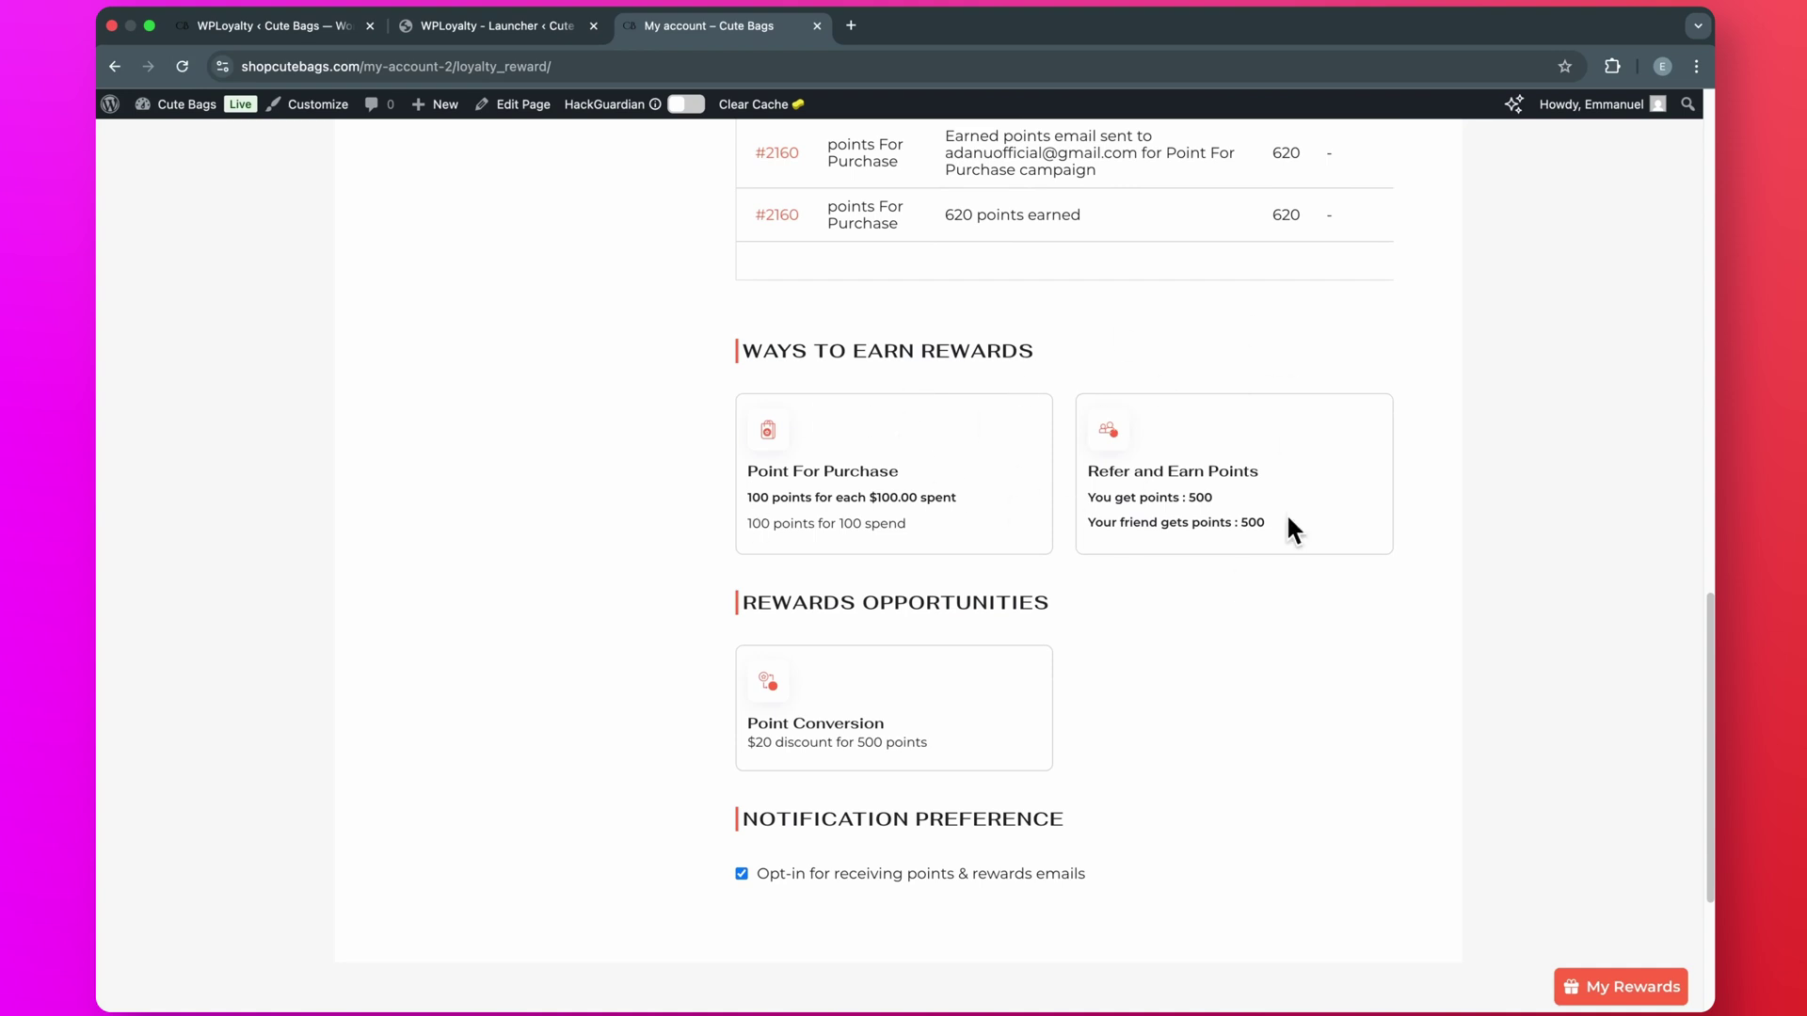
click(1651, 986)
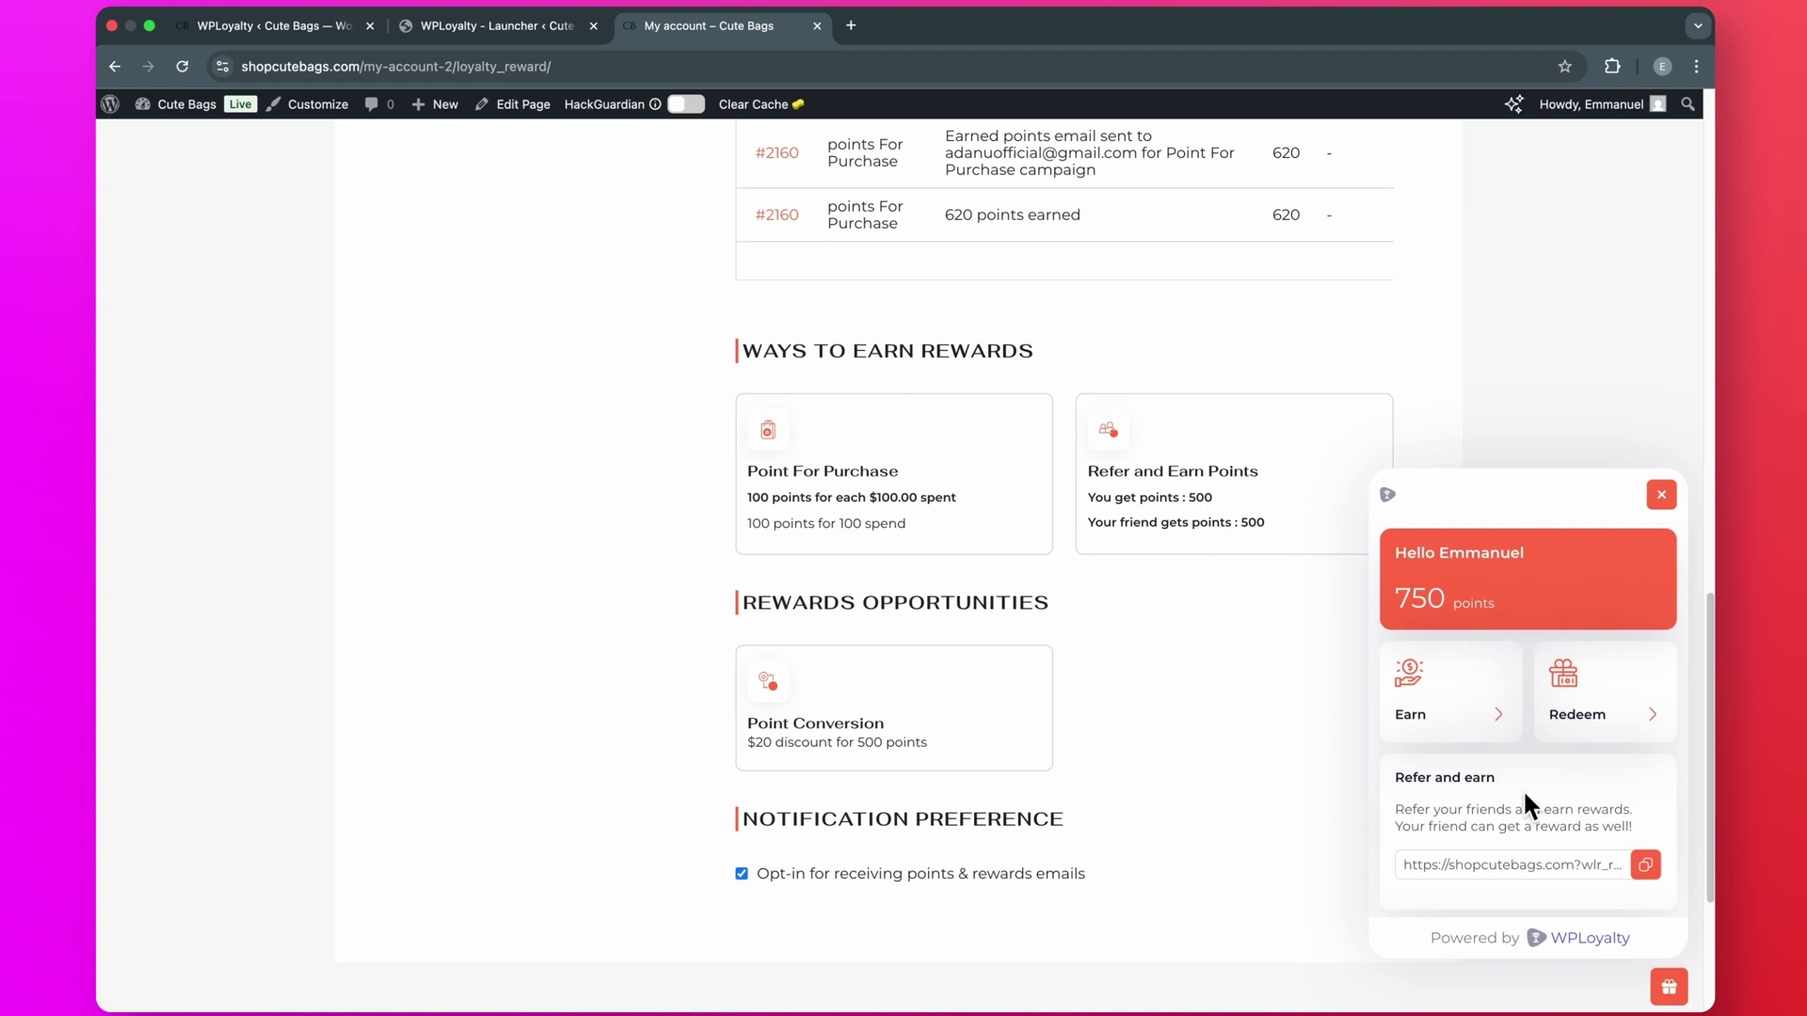
click(1469, 711)
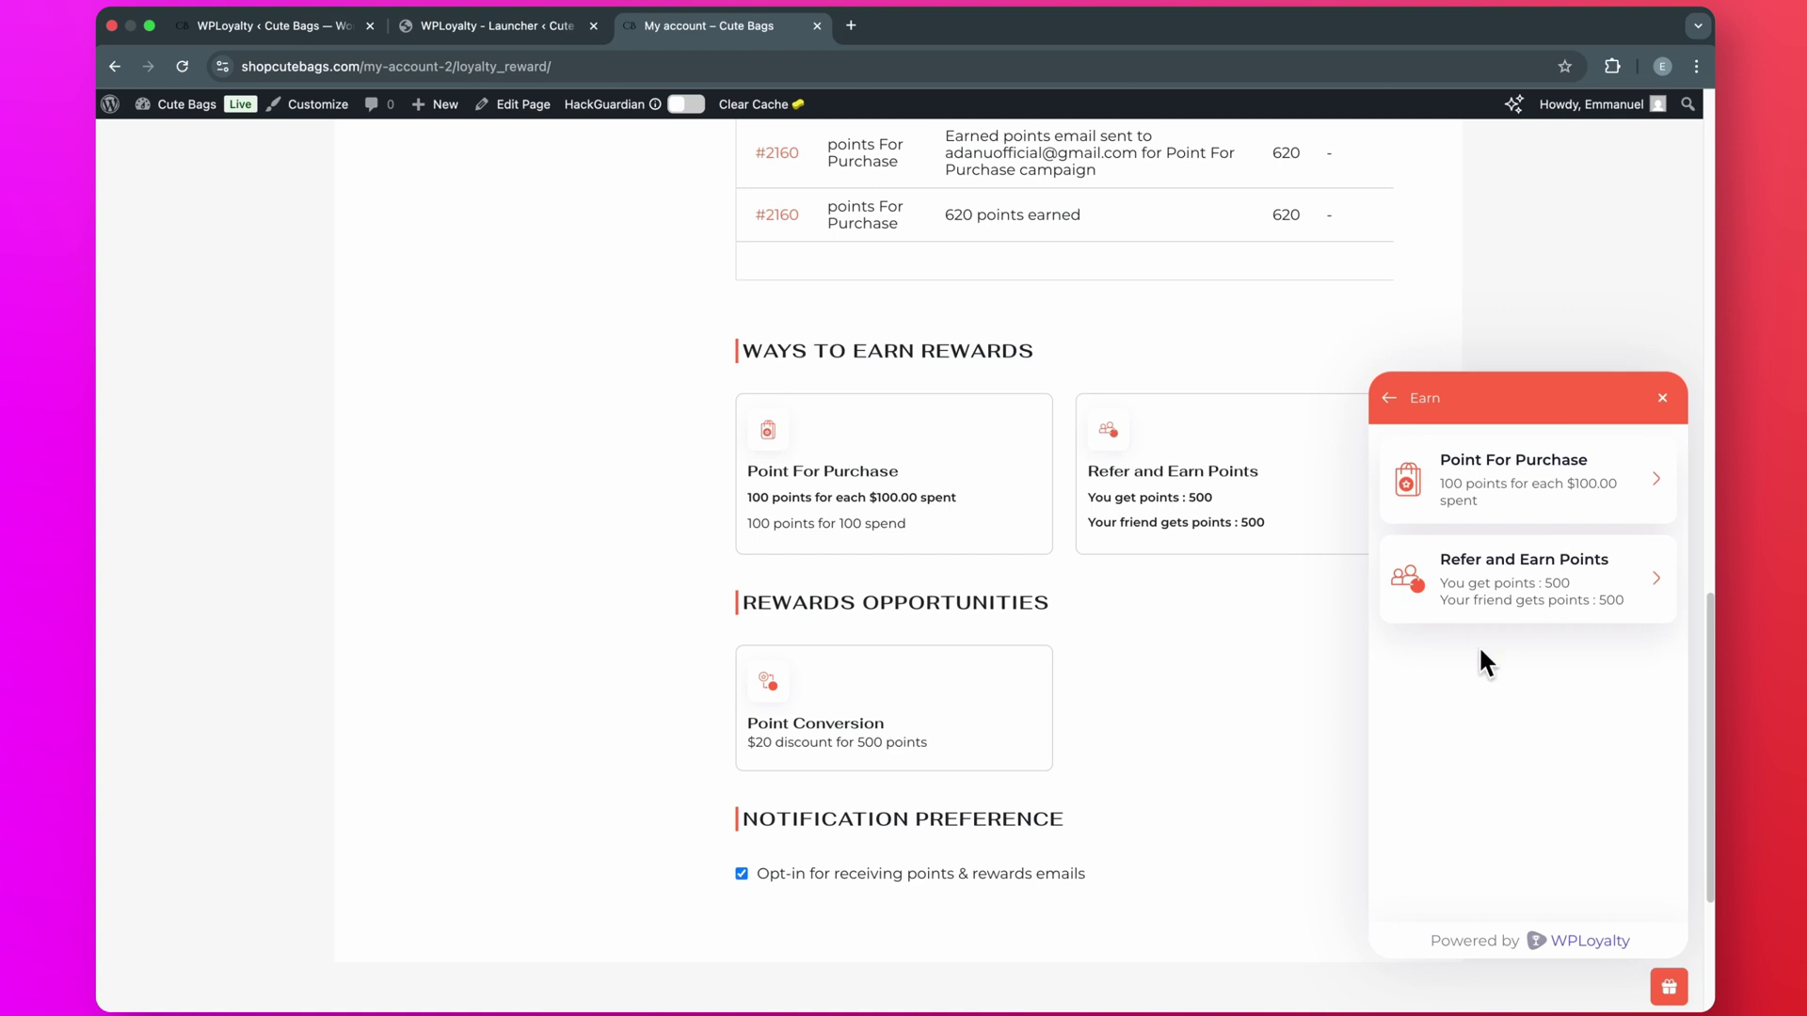
click(1390, 399)
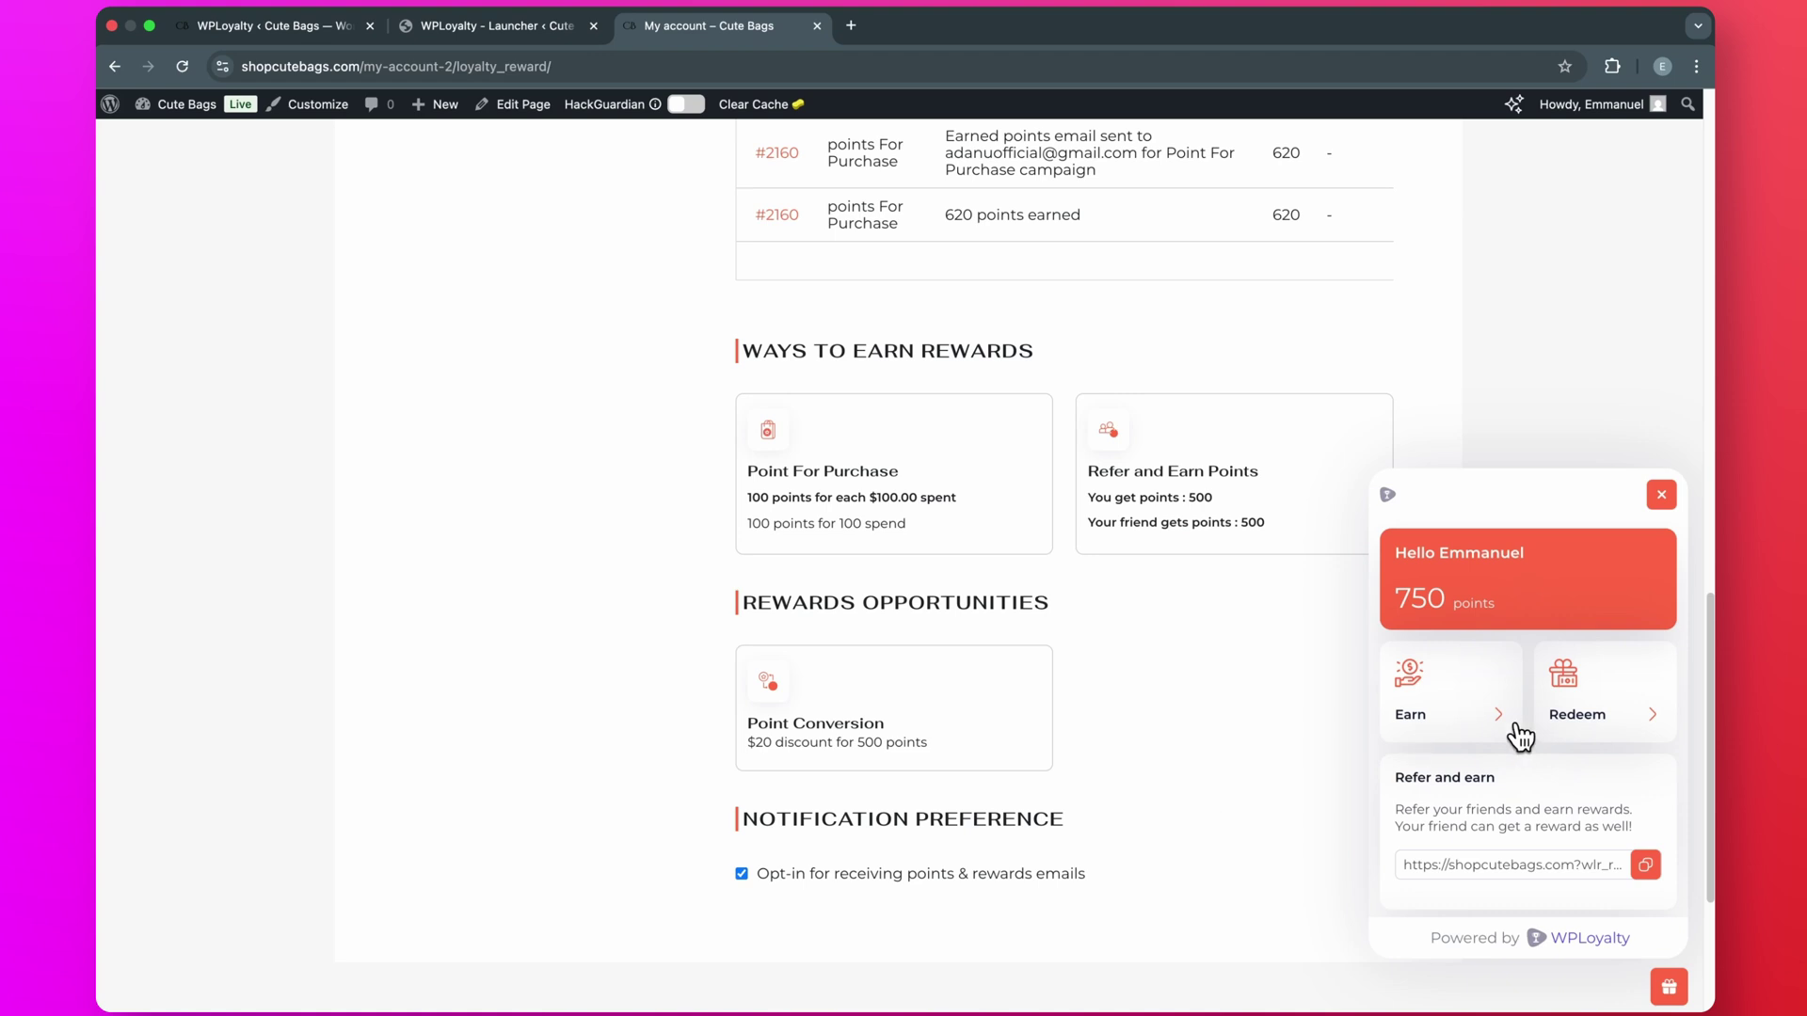
click(1646, 865)
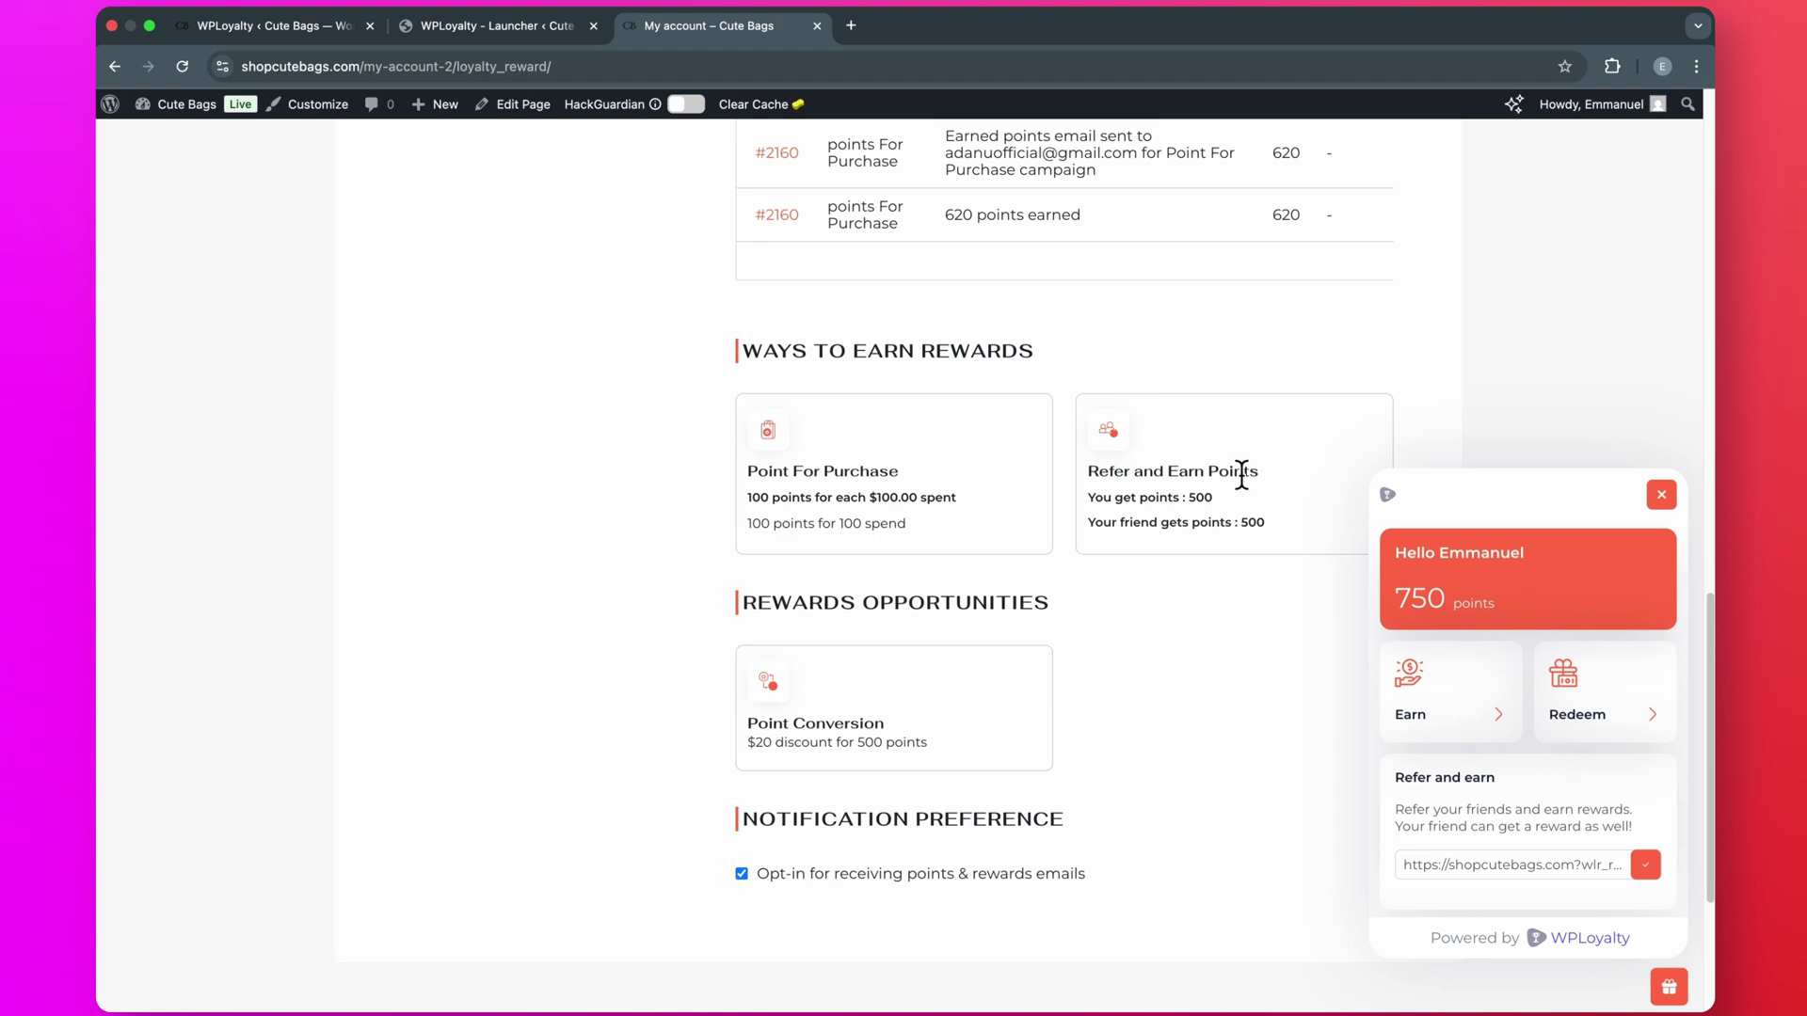